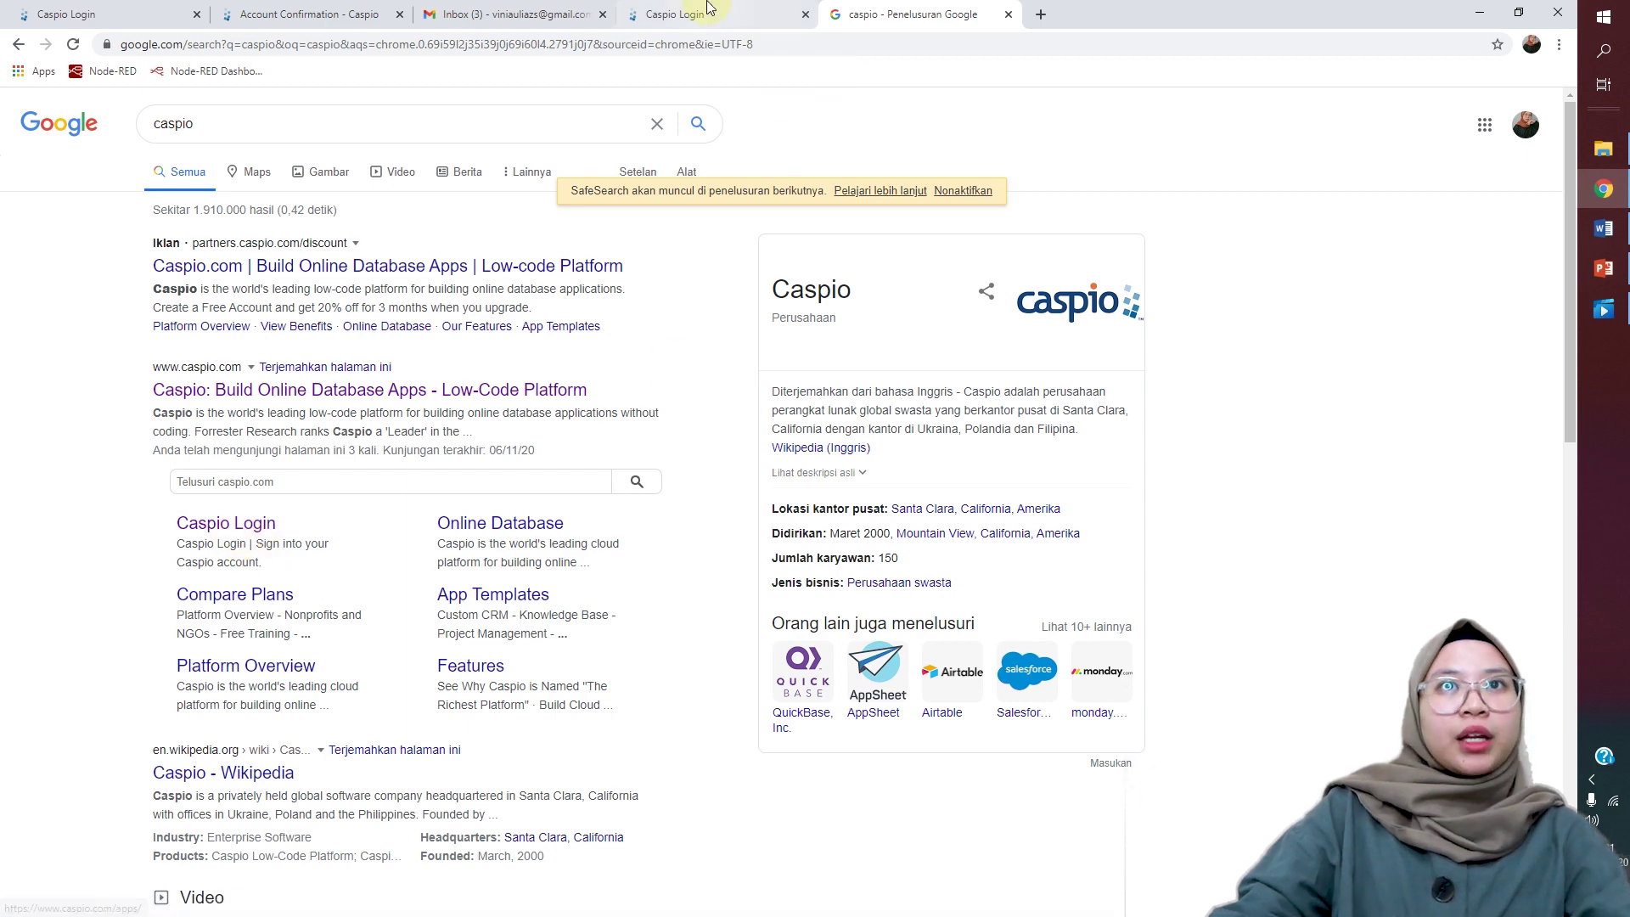
Step: Switch from the Google results for 'caspio' to the Caspio Login tab
left_click(726, 15)
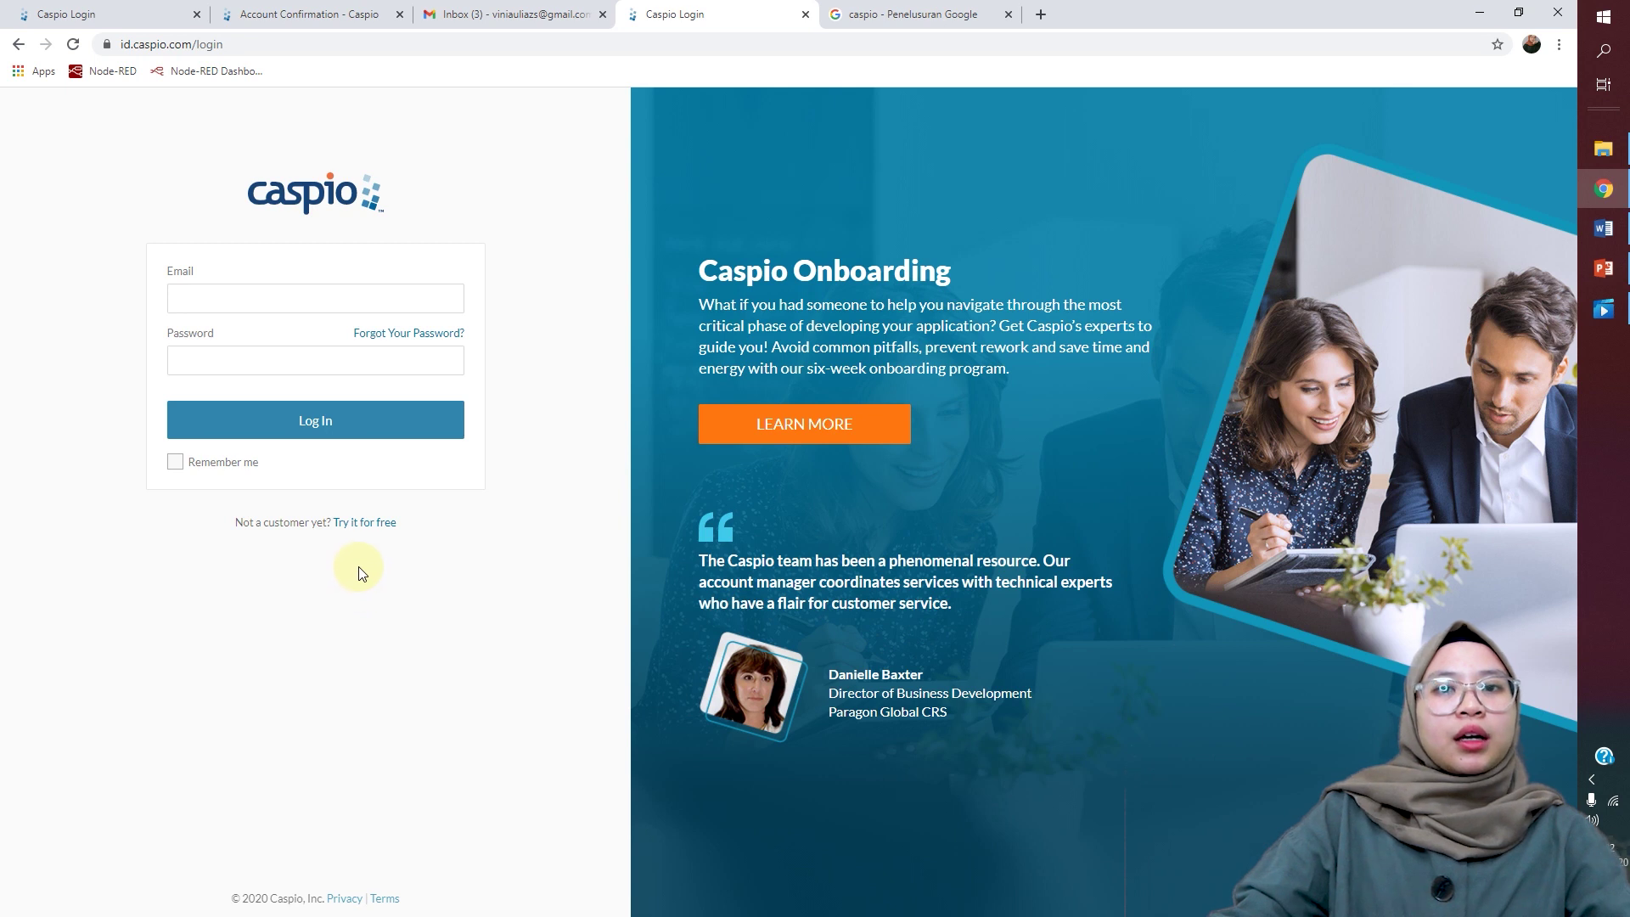
Step: Open the free-trial form, check its password rules and Industry list, then switch to the inbox
left_click(367, 531)
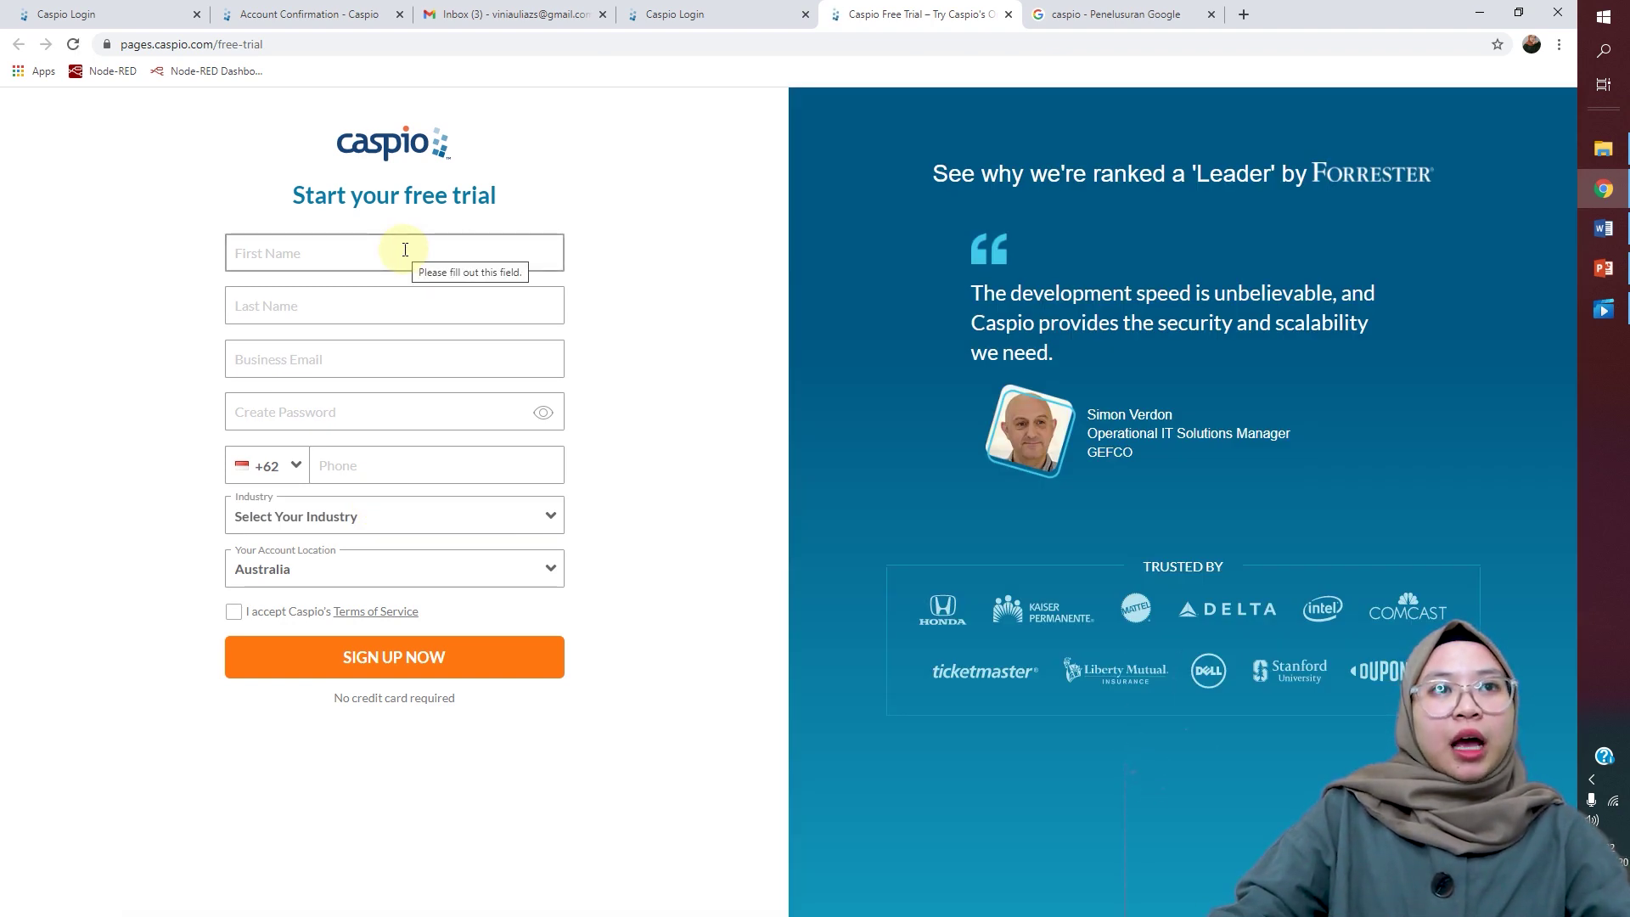
left_click(370, 401)
left_click(538, 462)
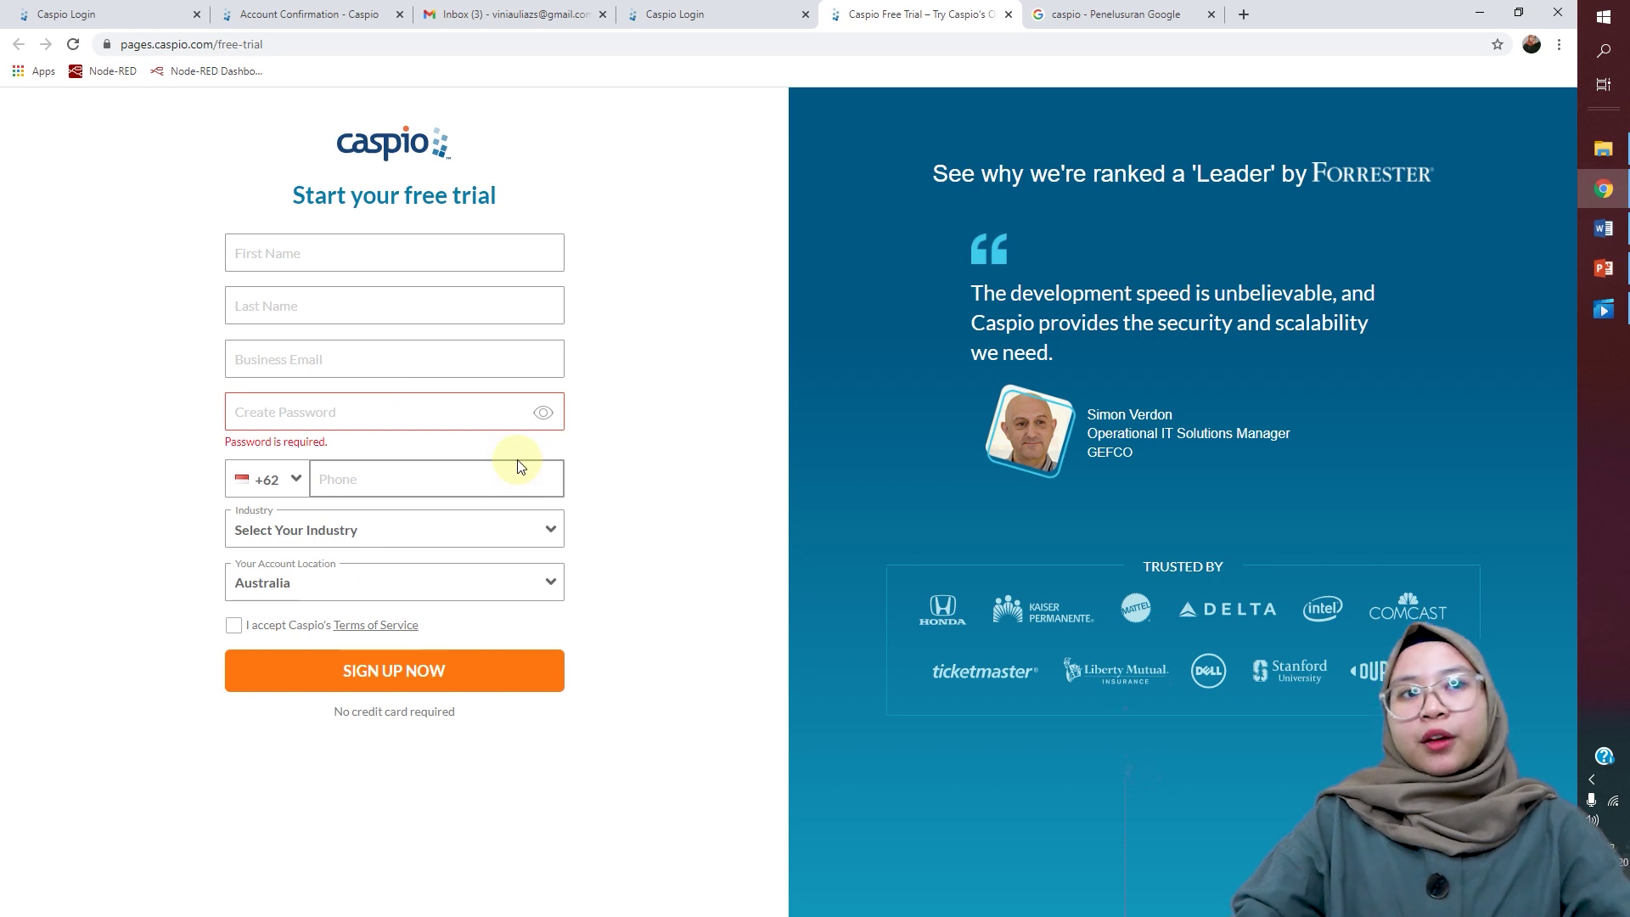
left_click(448, 533)
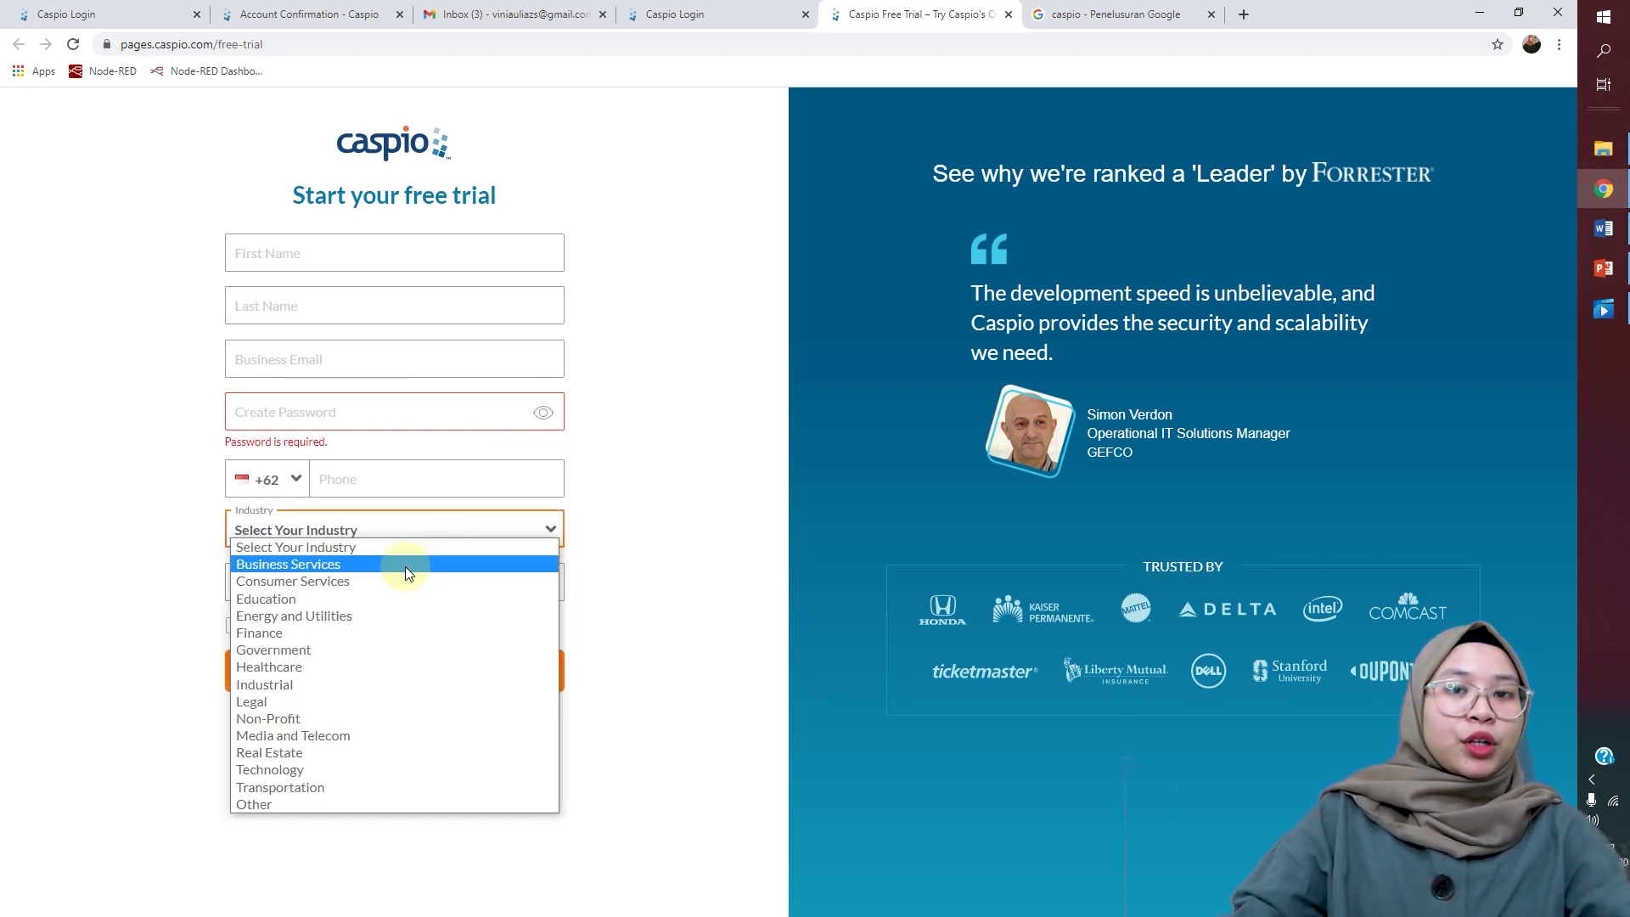
left_click(639, 496)
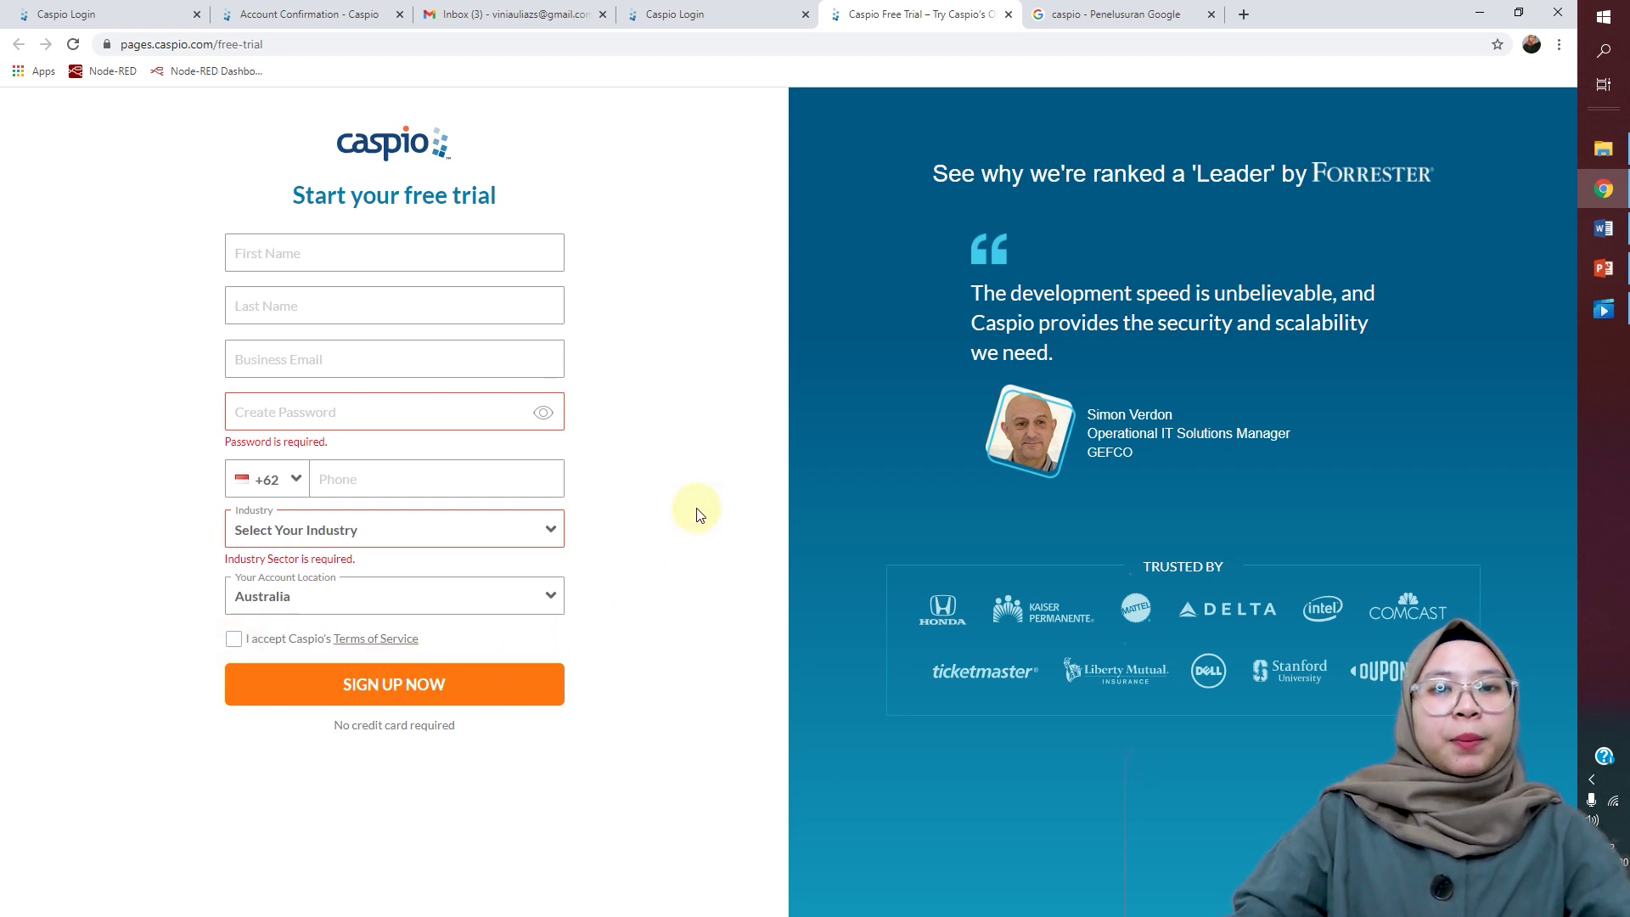
left_click(514, 14)
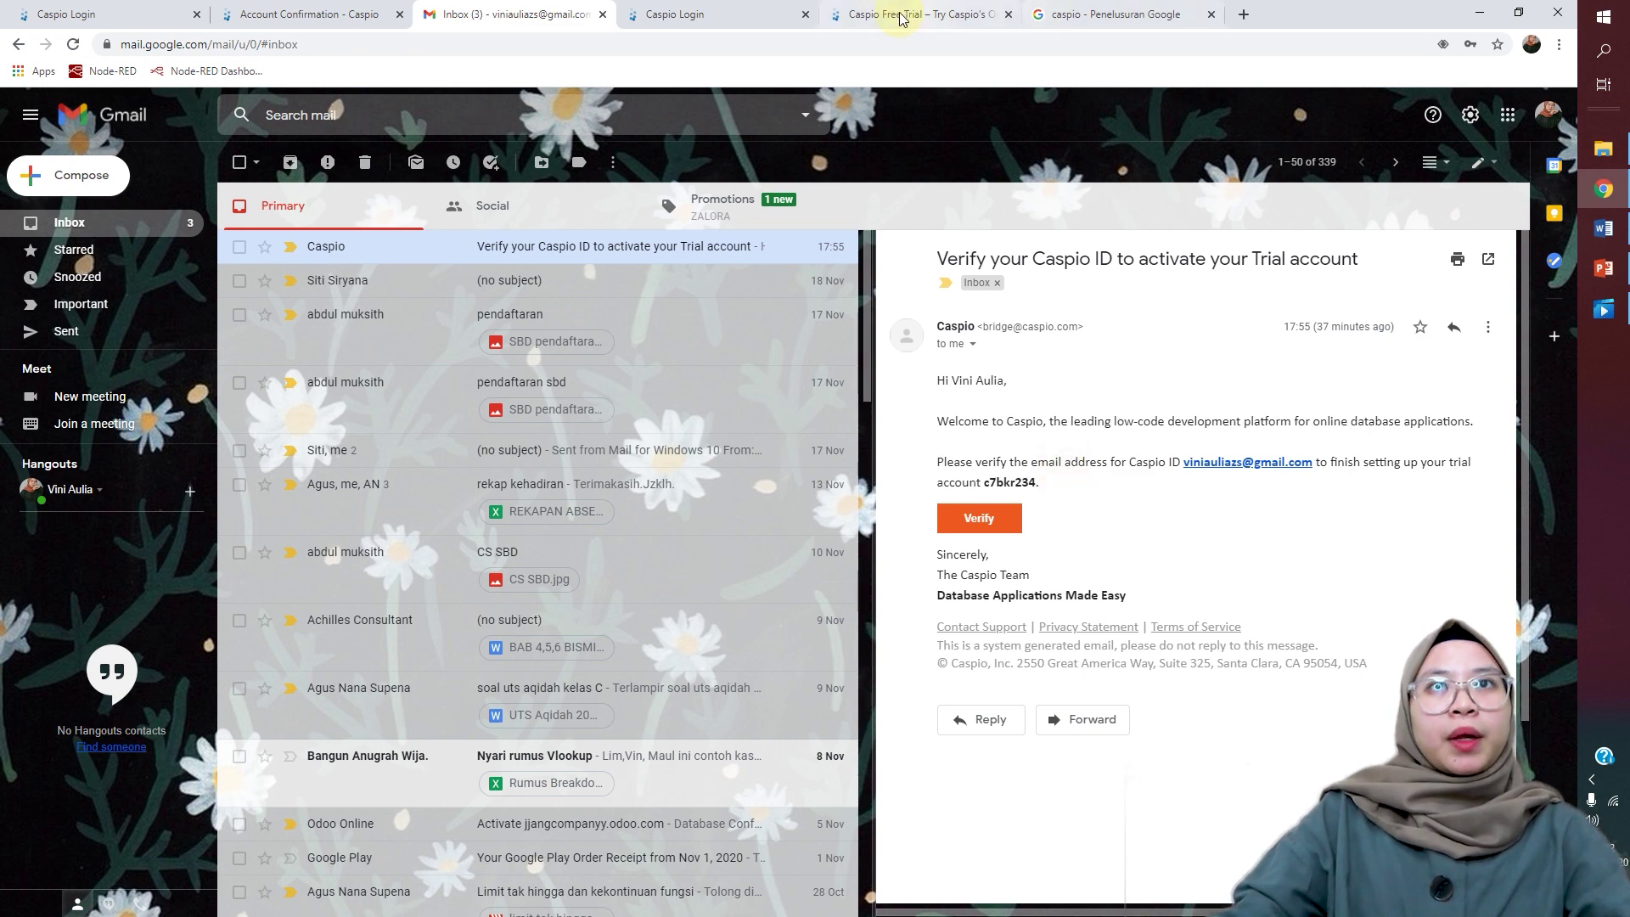
Step: Sign in on the Caspio login page with the account e-mail and password
left_click(748, 7)
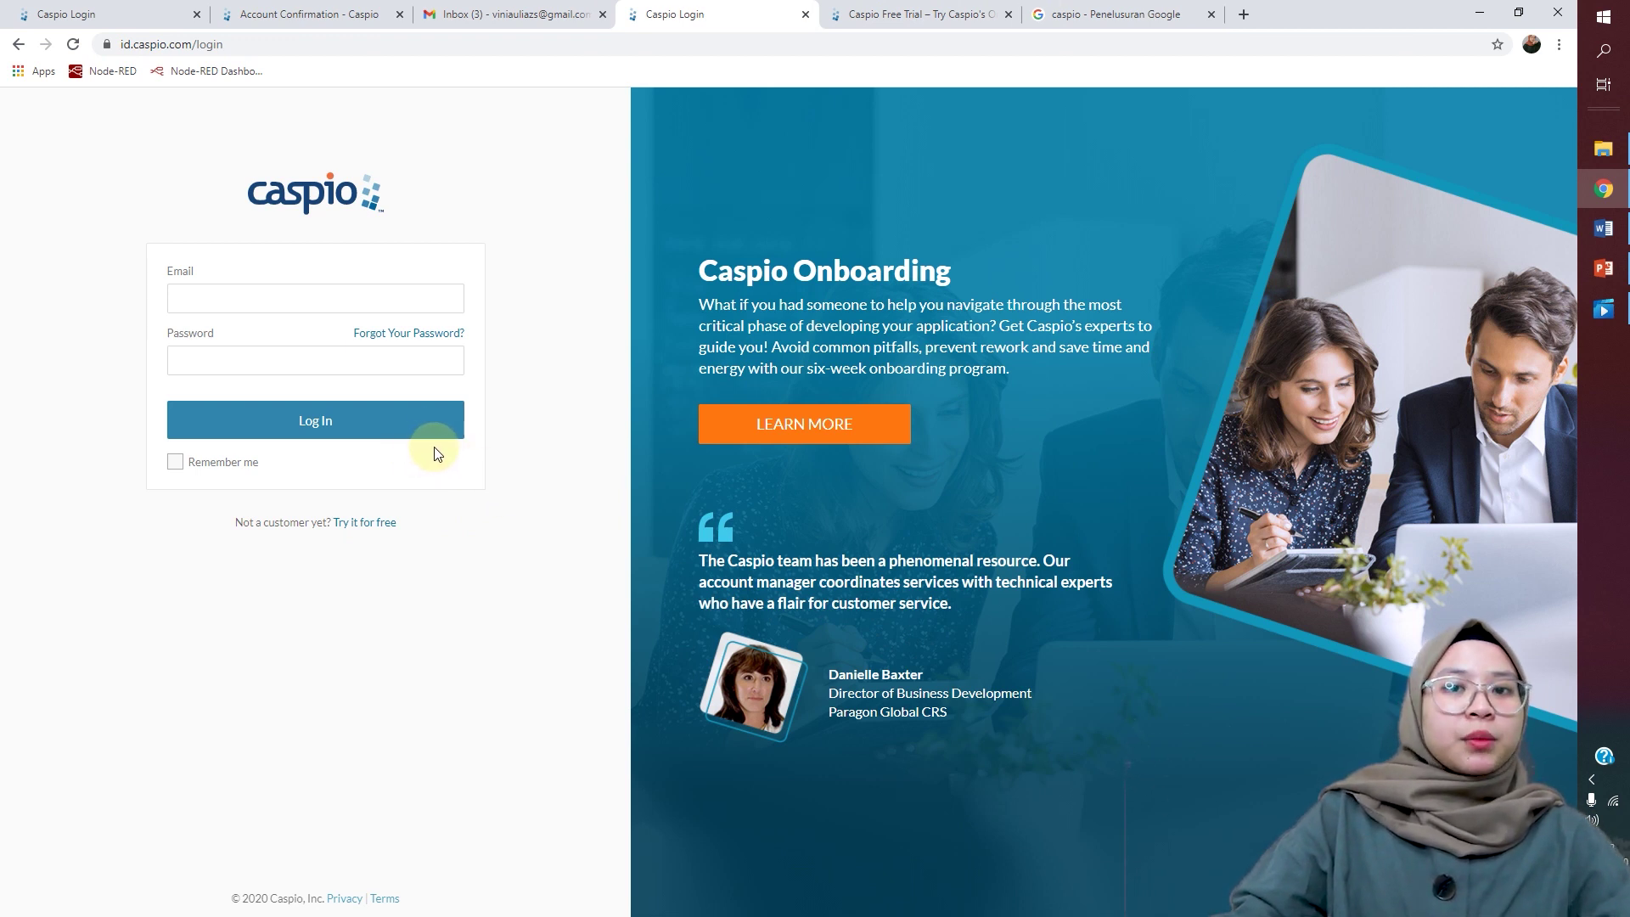
left_click(377, 299)
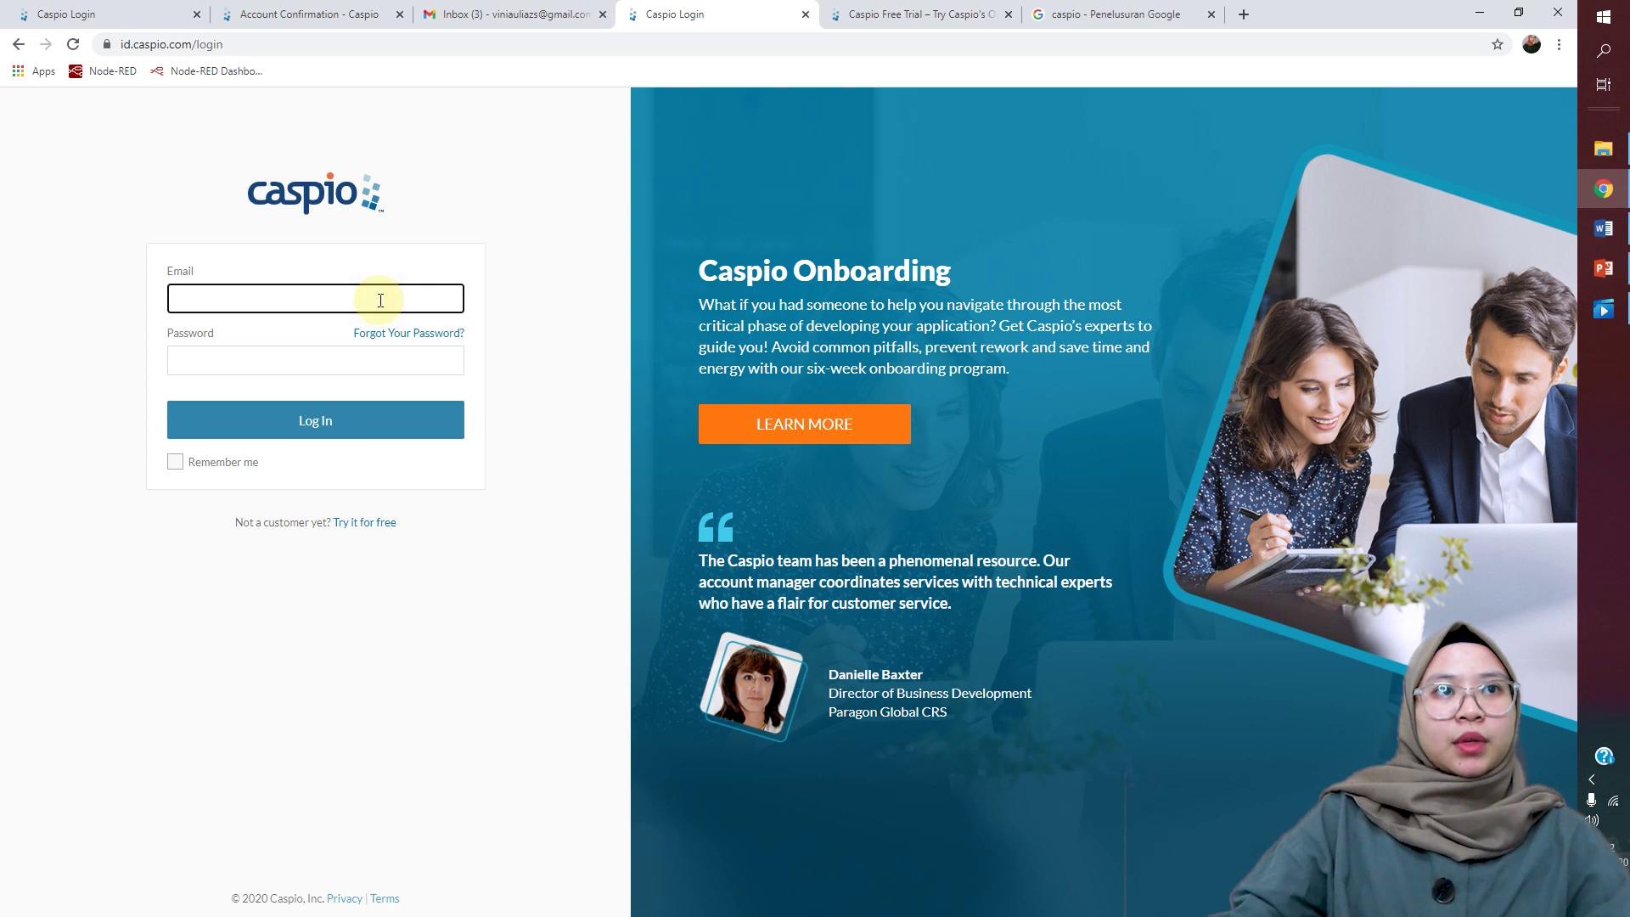
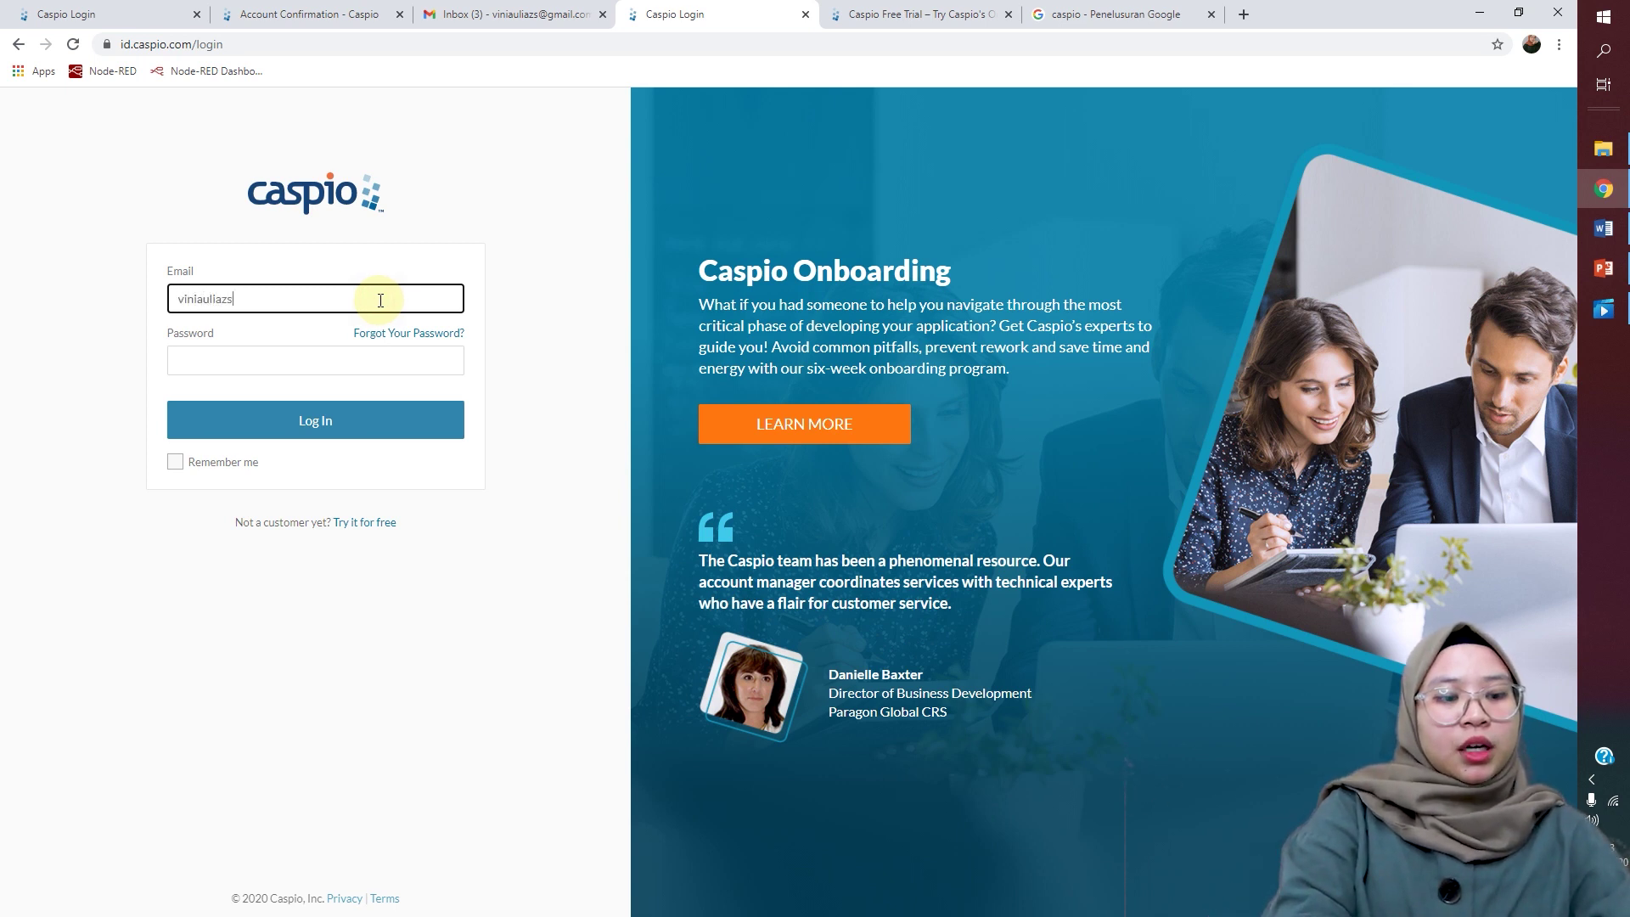
key("Tab")
type("********")
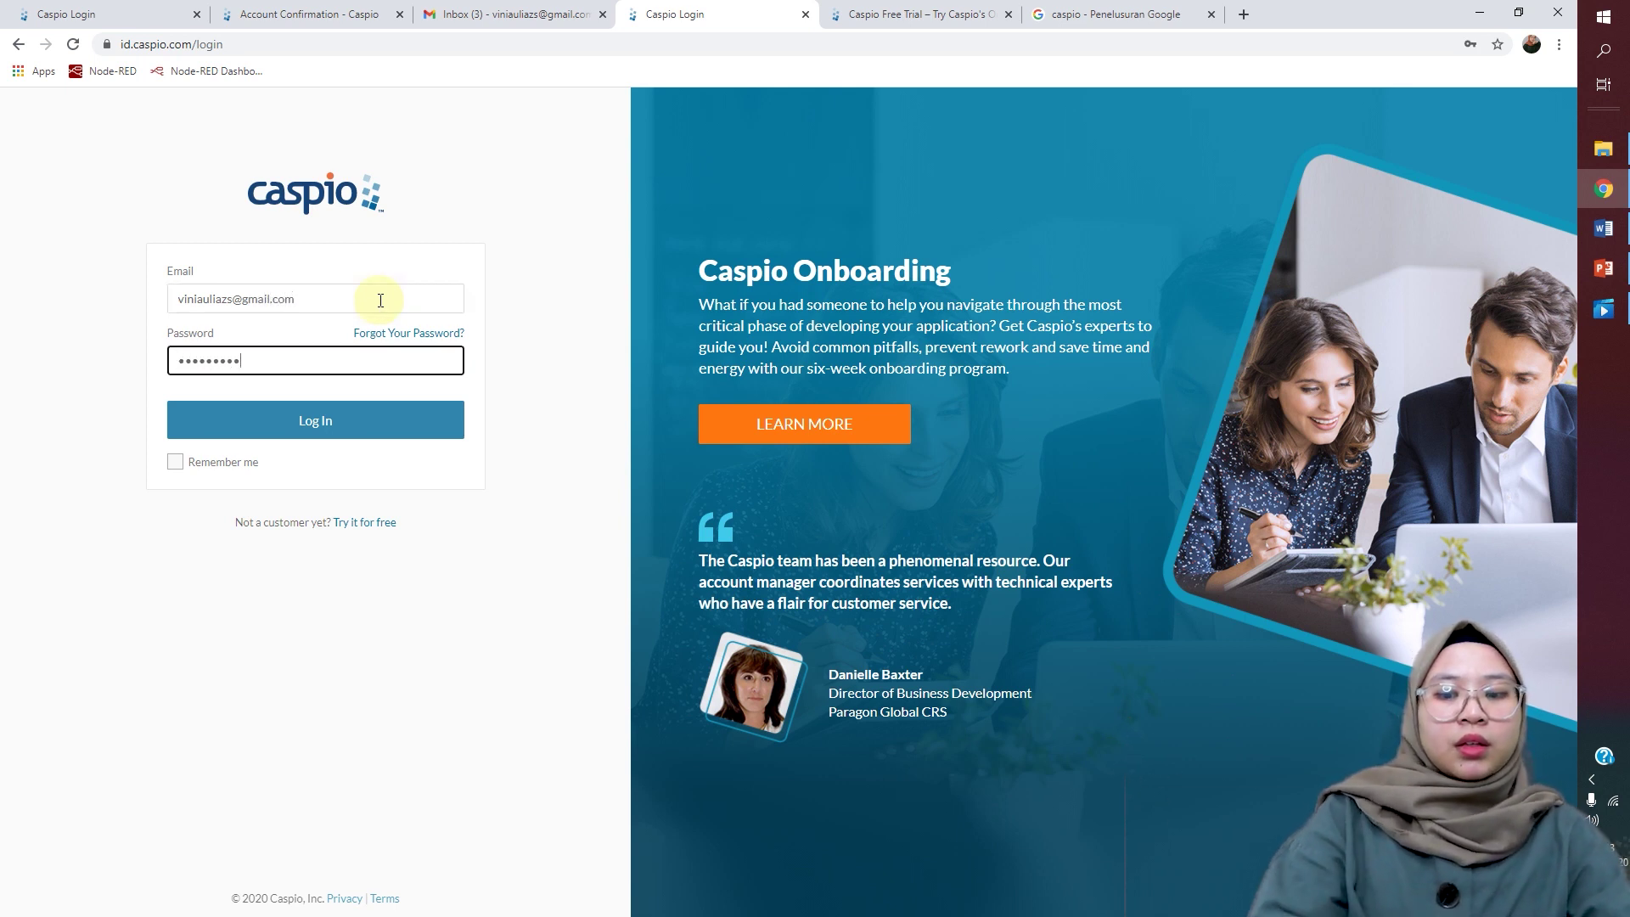
left_click(430, 436)
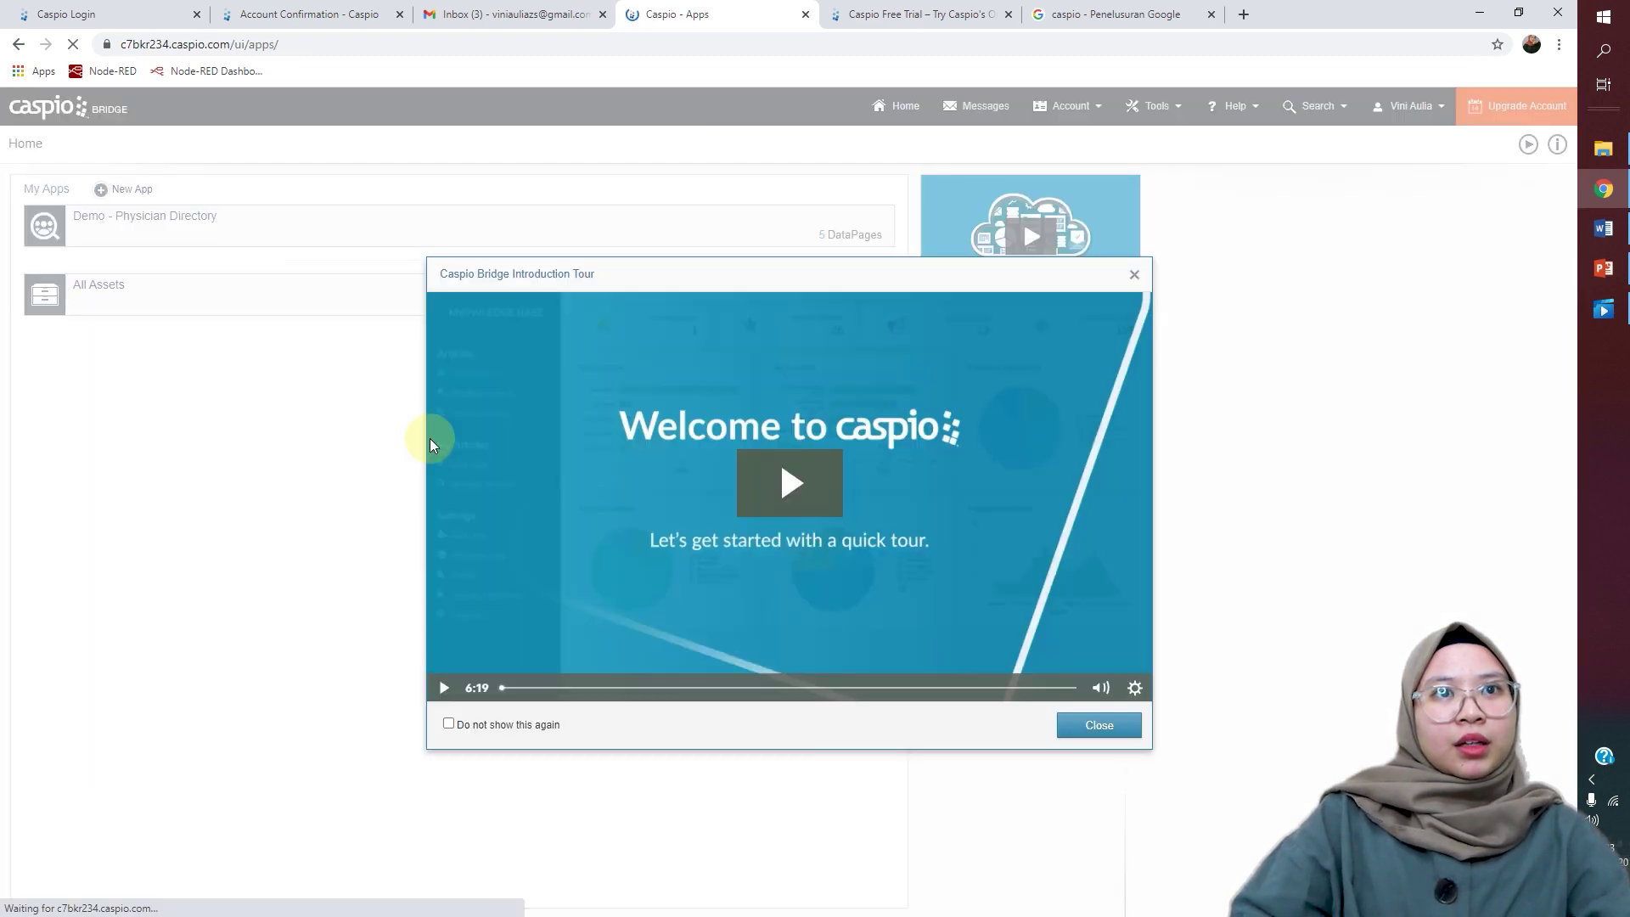
Step: Close the Caspio Bridge Introduction Tour video
left_click(1134, 277)
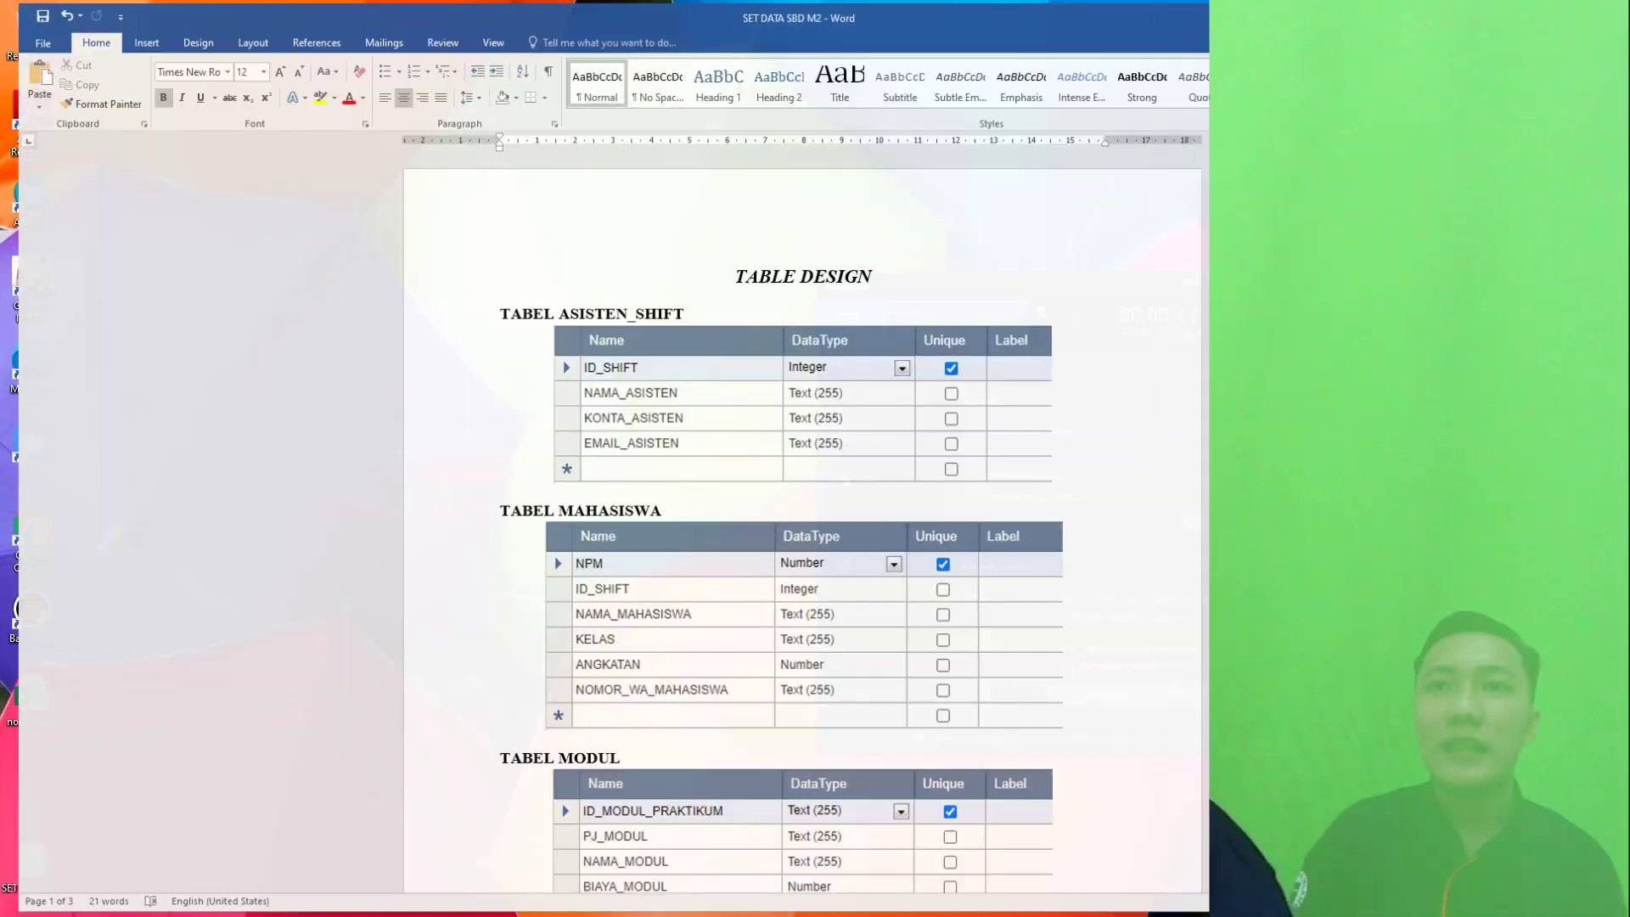
Step: Look over the ASISTEN_SHIFT, MAHASISWA and MODUL table designs, then minimize Word
scroll(1390, 358, "down", 3)
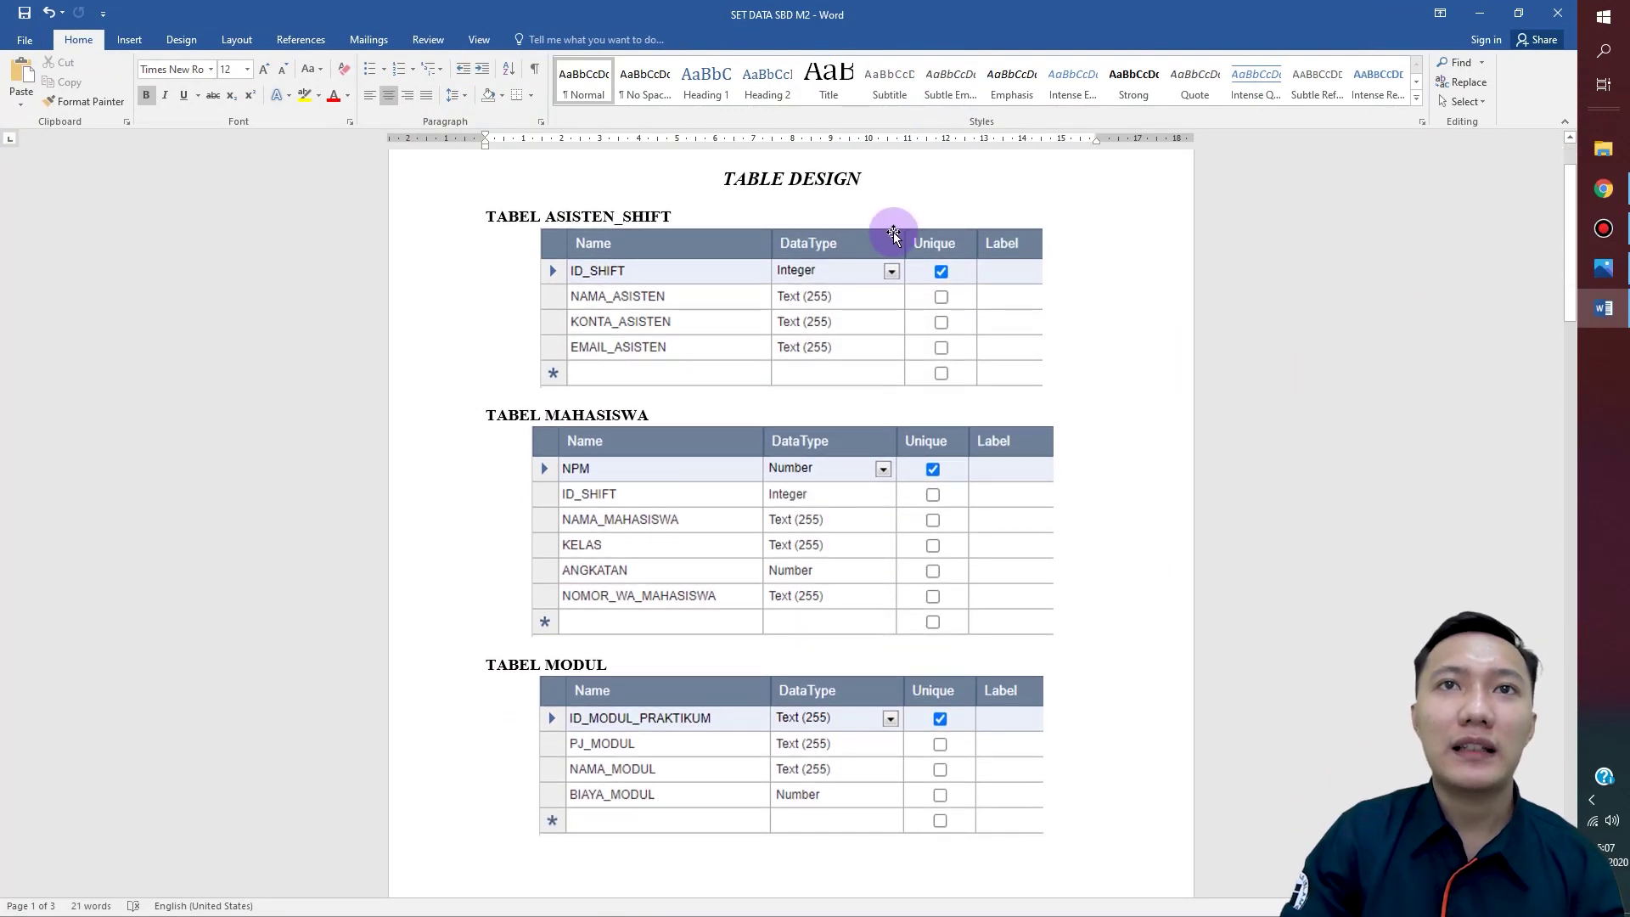
scroll(880, 239, "down", 1)
scroll(867, 260, "down", 12)
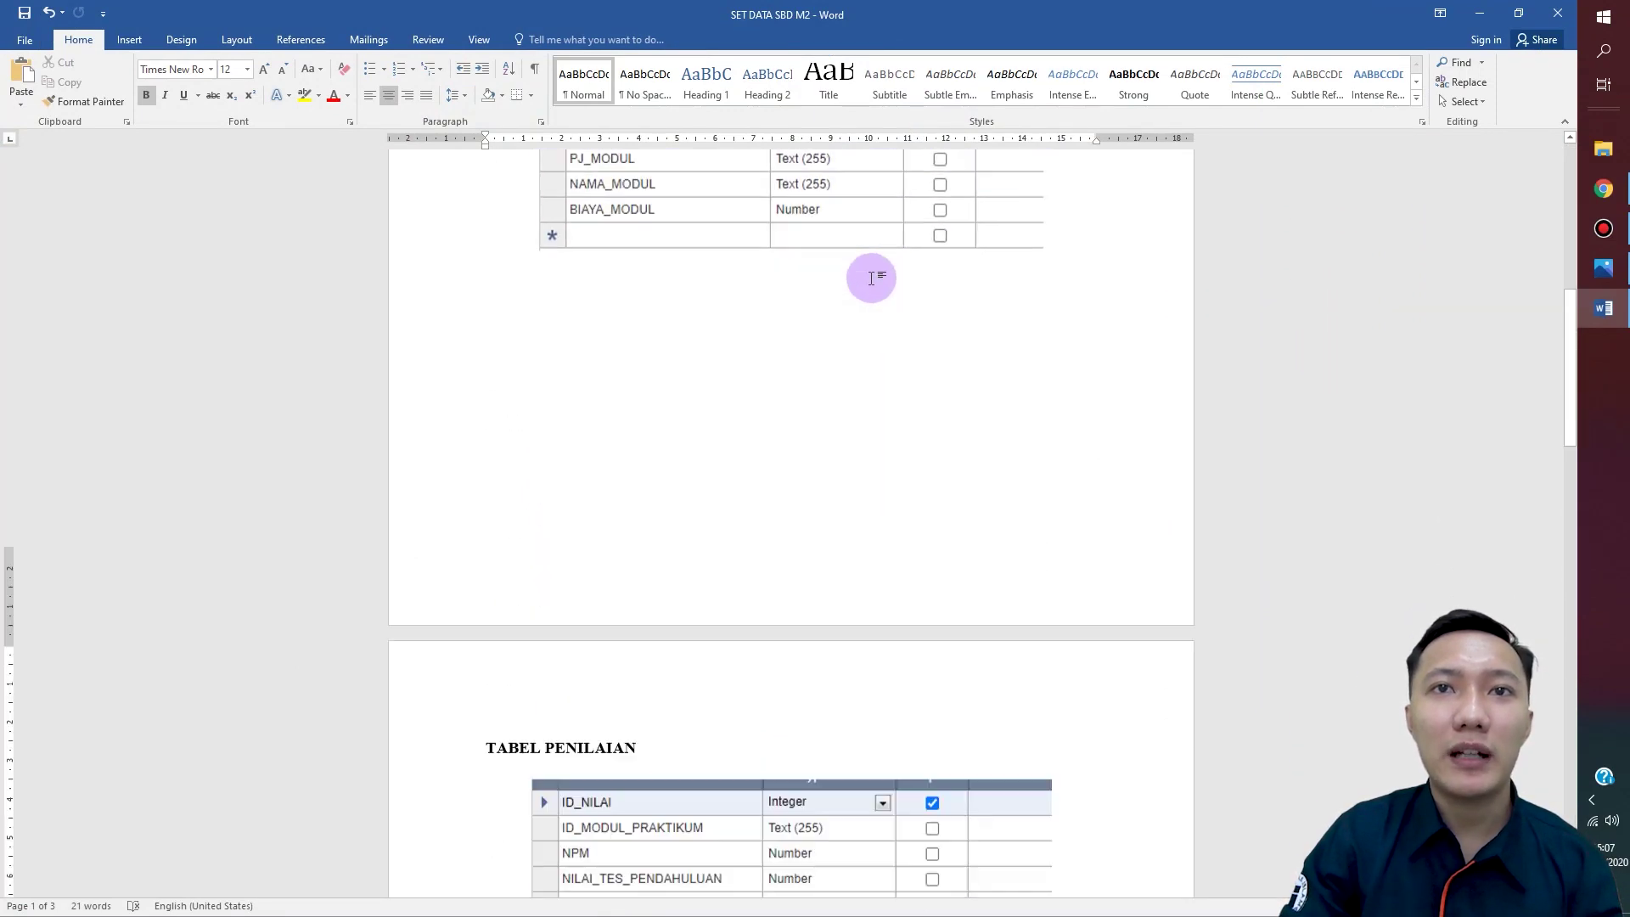
scroll(853, 277, "up", 1)
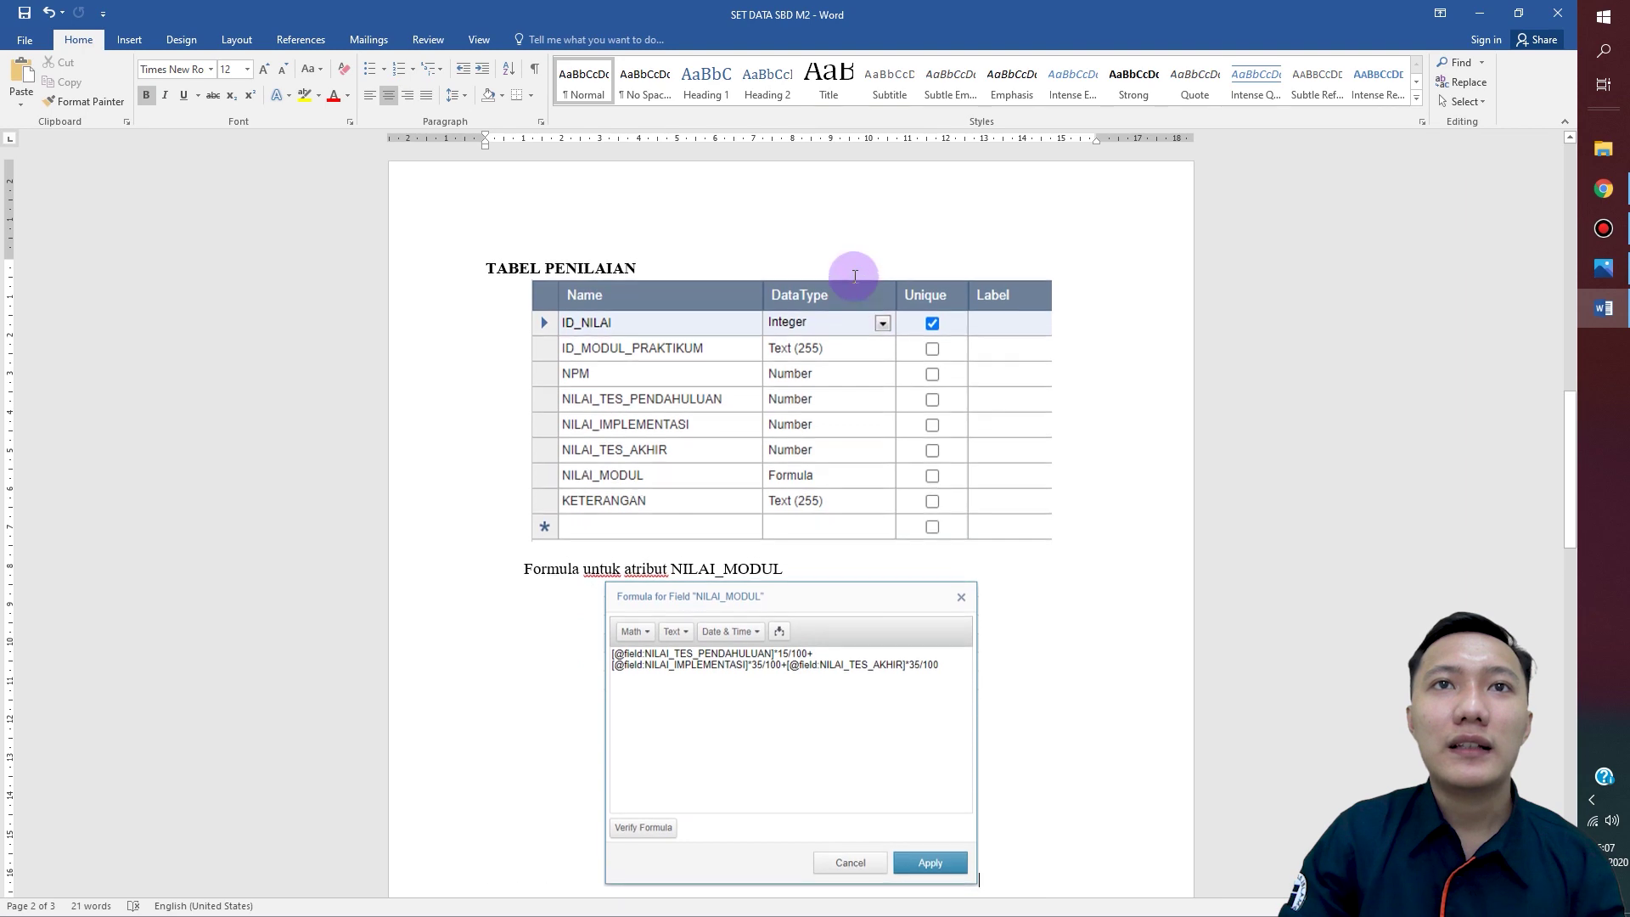
scroll(866, 266, "down", 10)
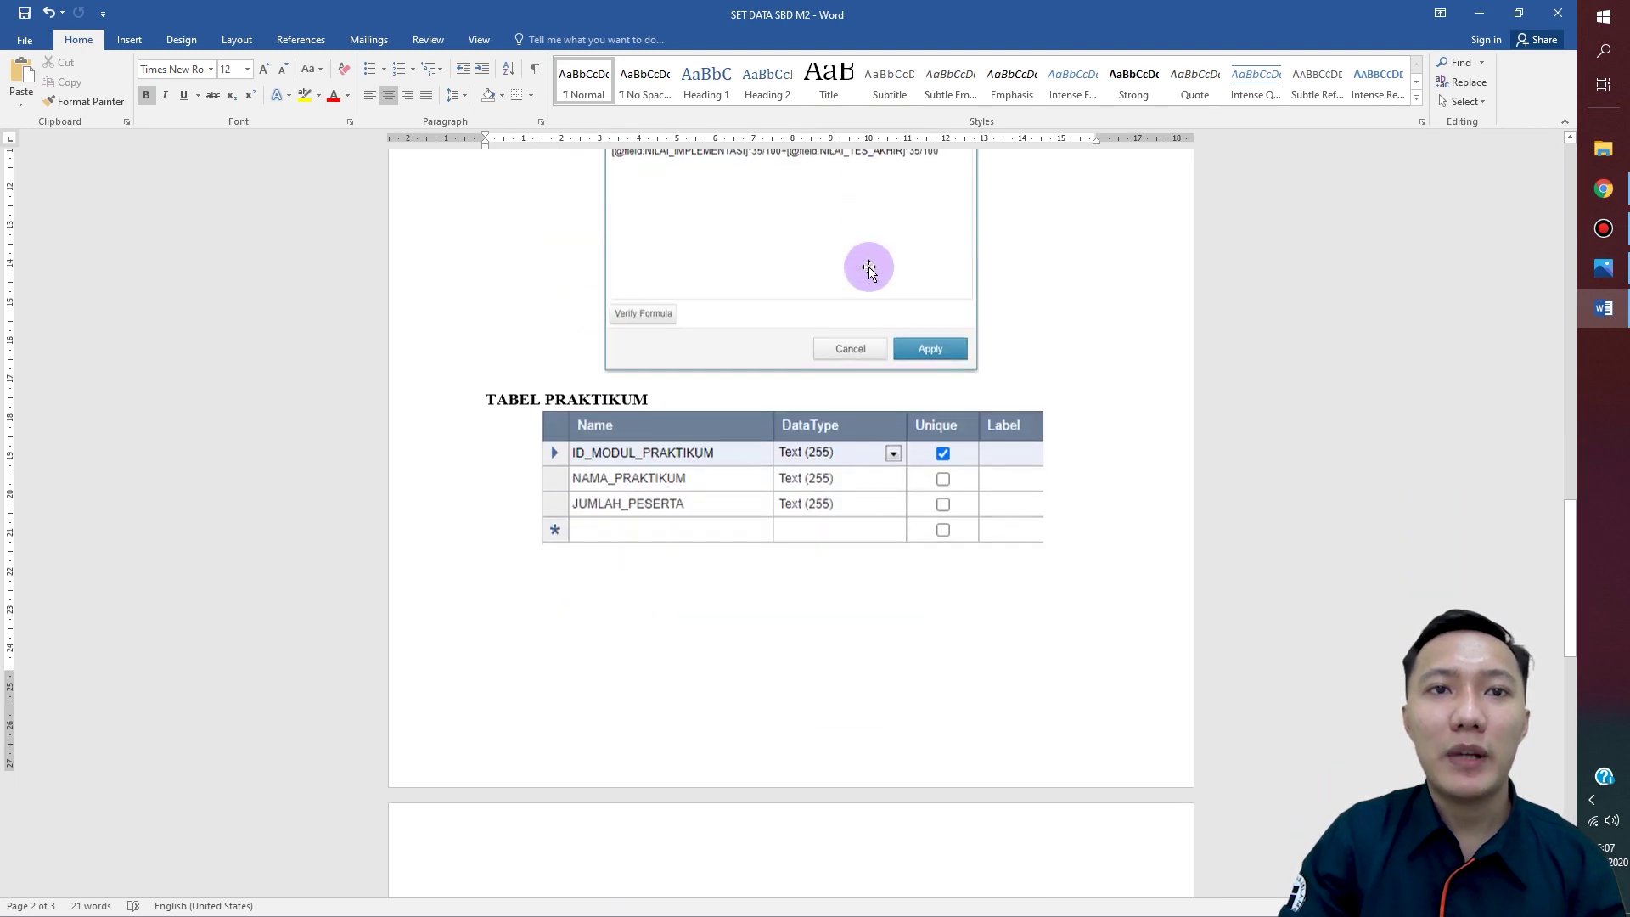
scroll(875, 270, "up", 5)
scroll(887, 272, "up", 20)
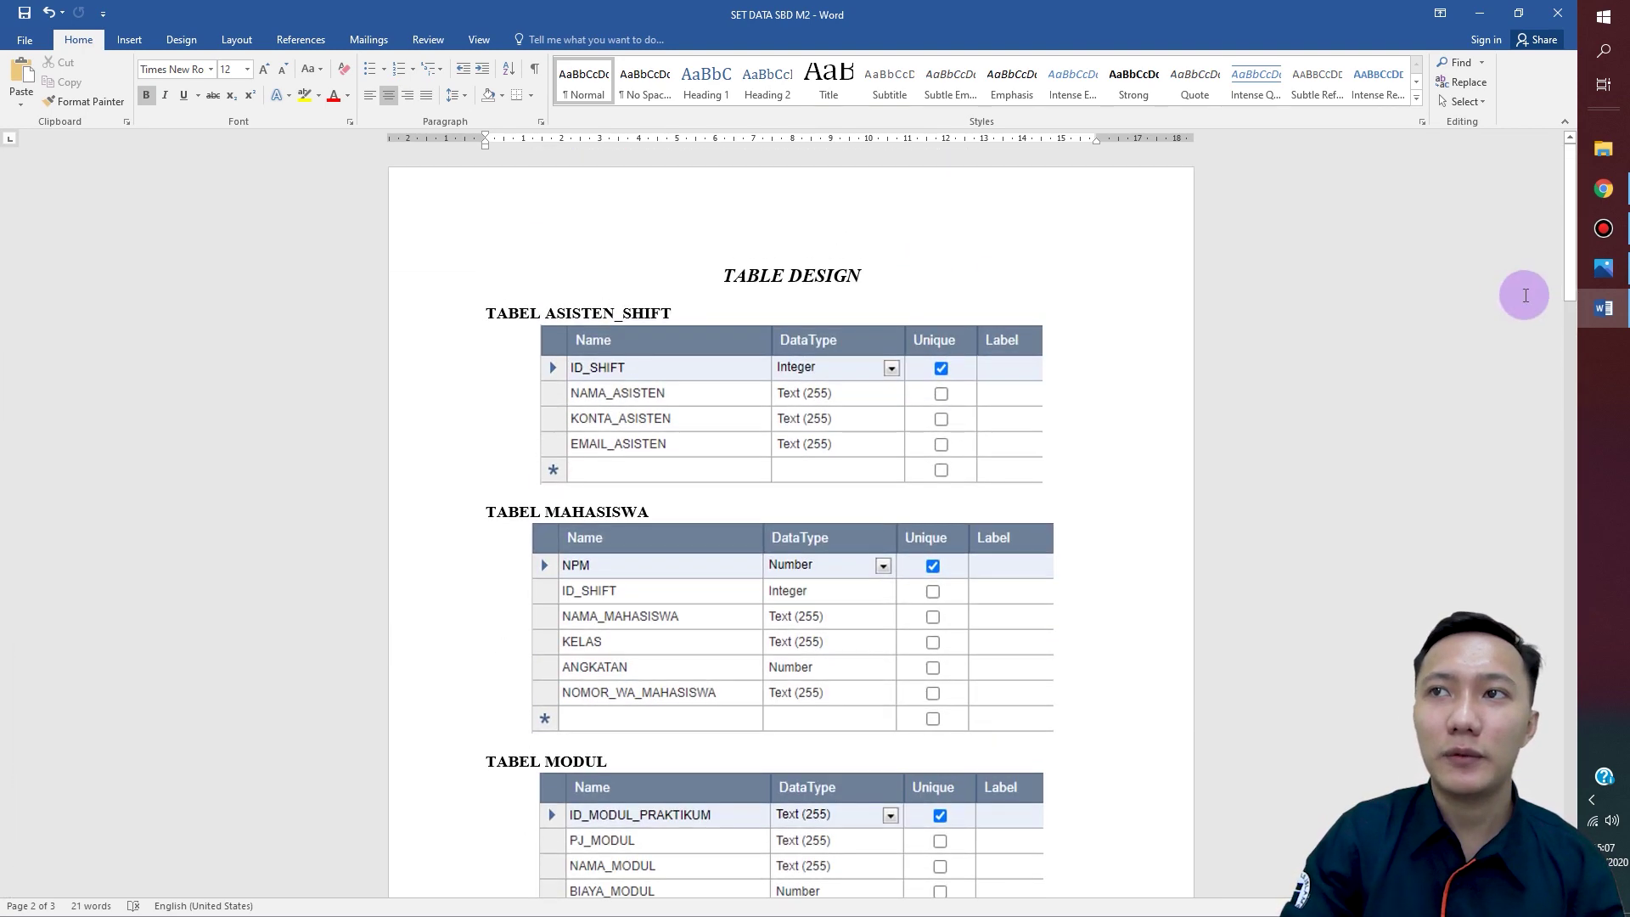
left_click(1603, 312)
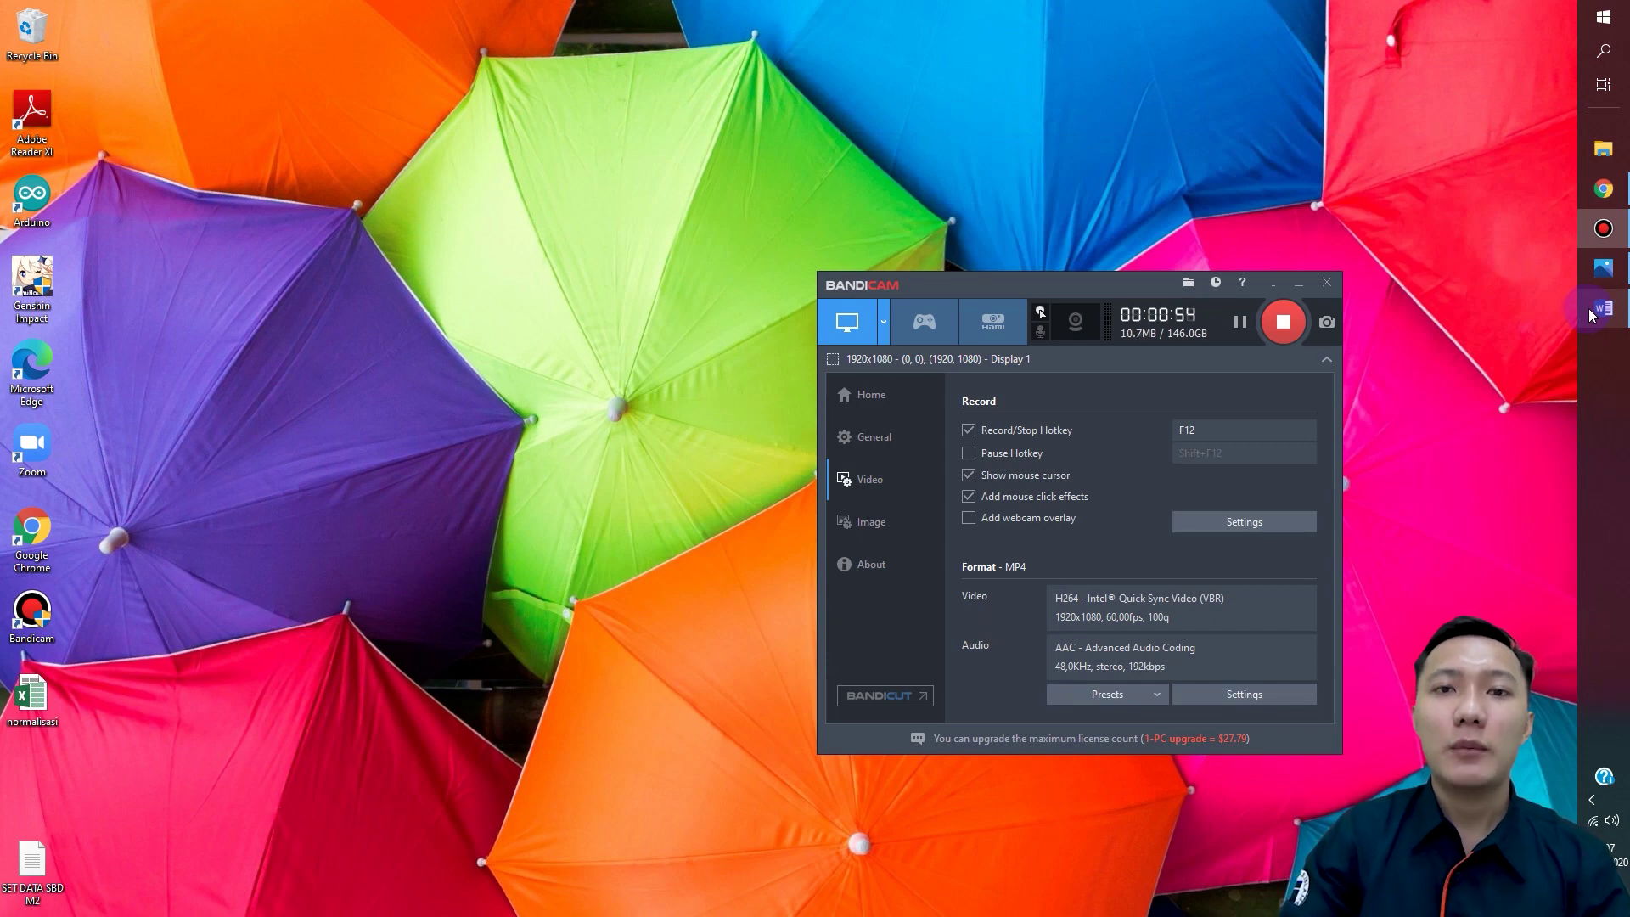
Step: Restore Chrome and reload the Caspio Bridge apps home page
left_click(1616, 204)
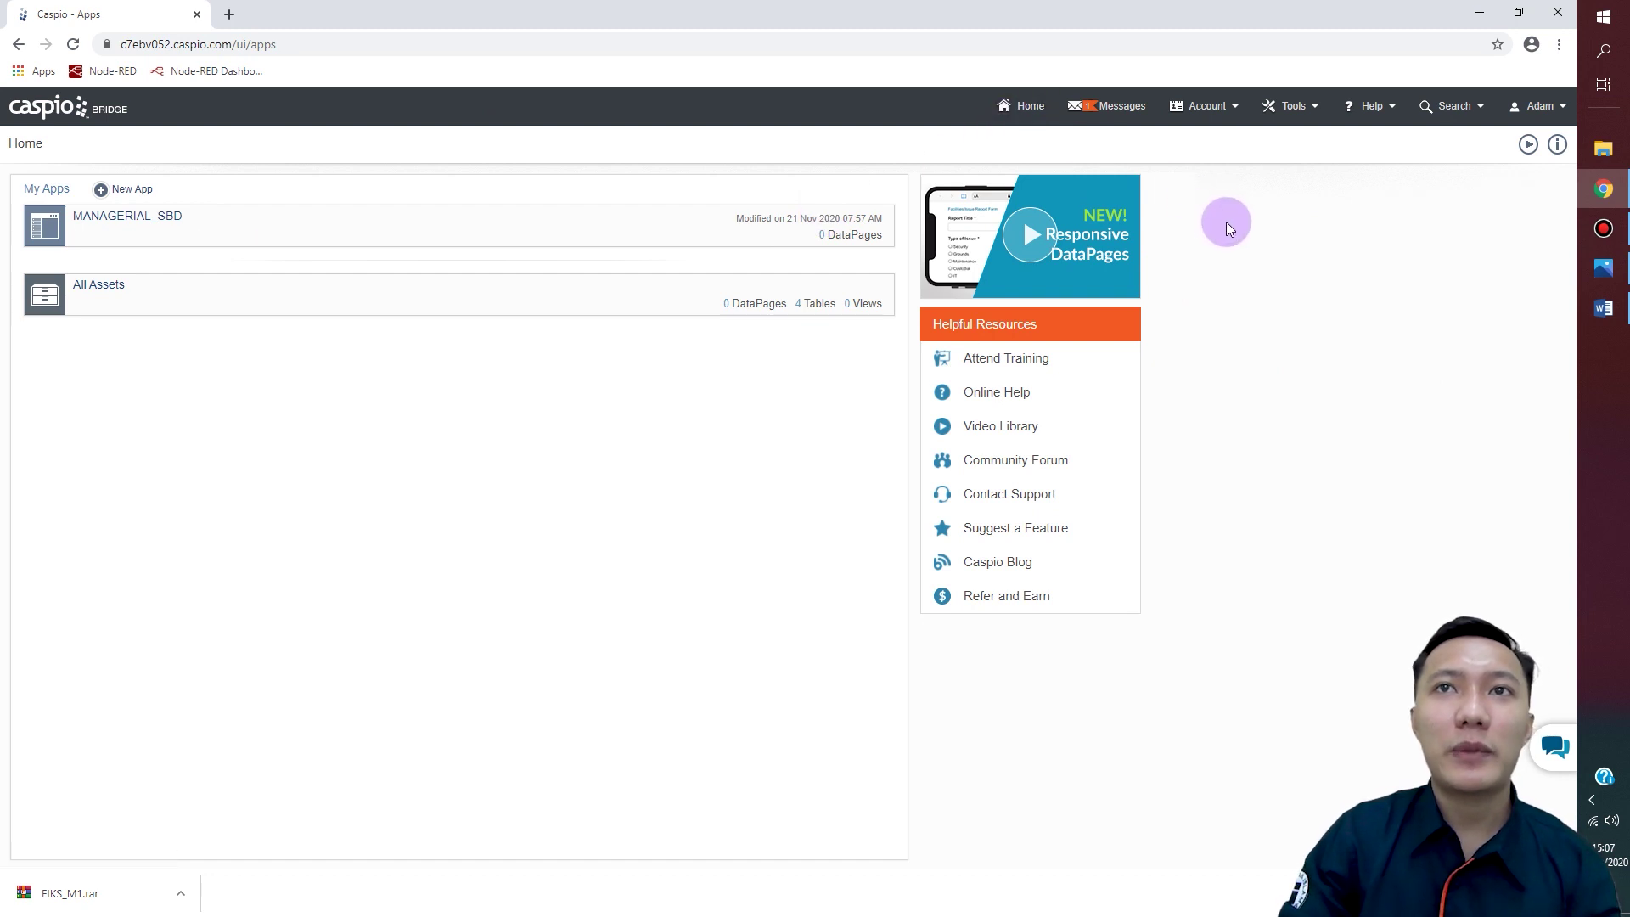
left_click(1031, 121)
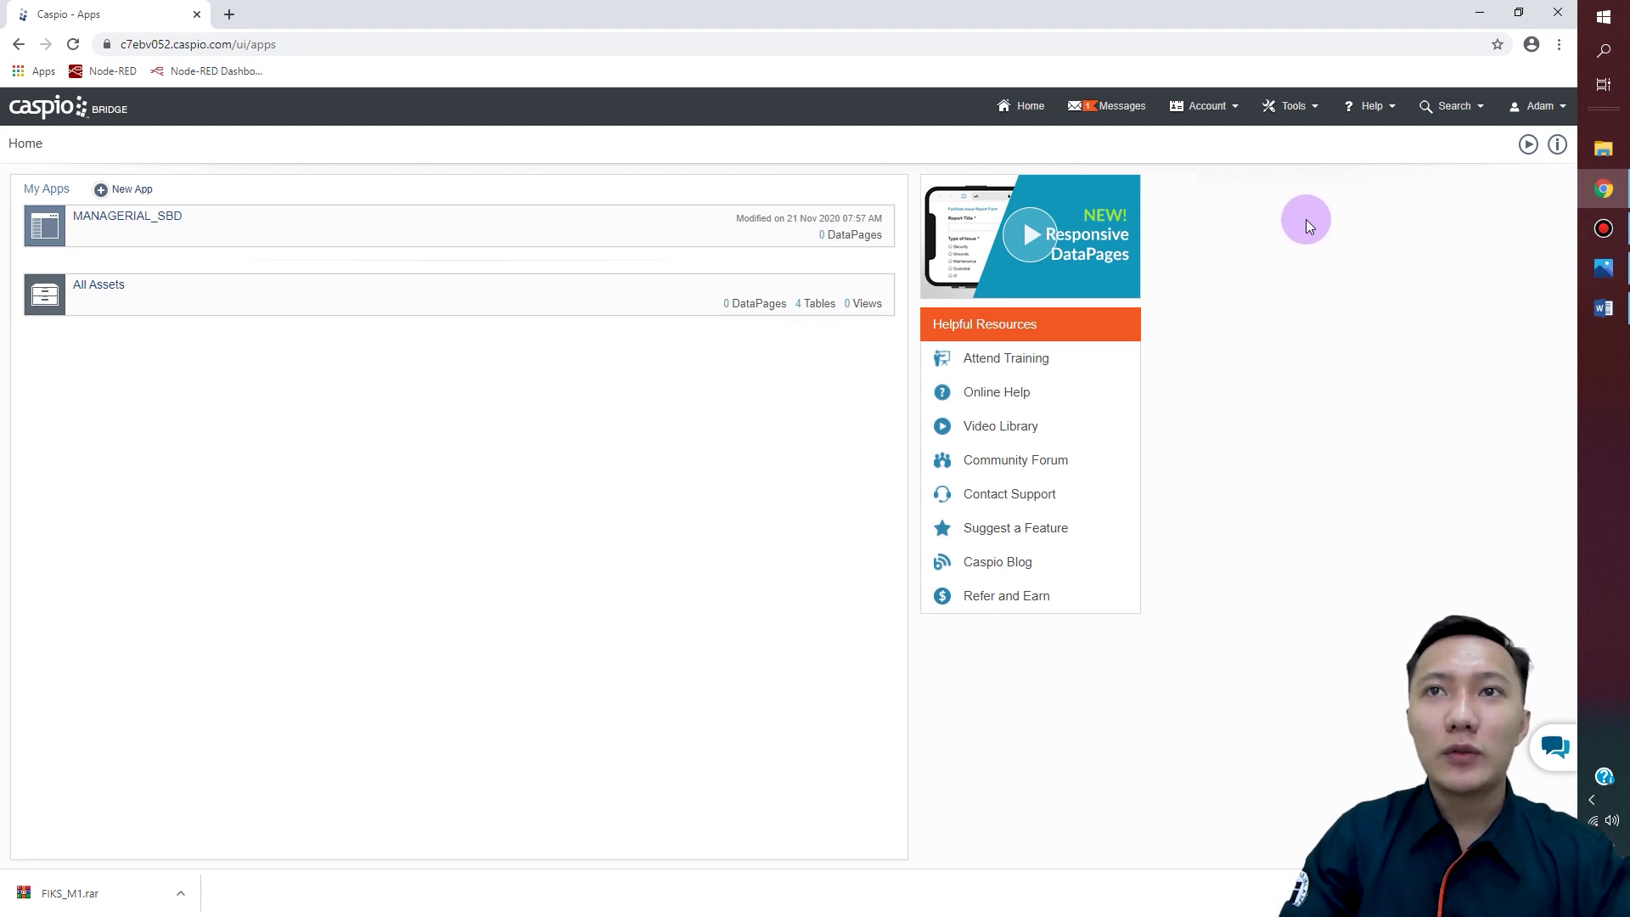
Step: Start a new app from blank, name it MANAGERIAL_SBD, and finish
left_click(134, 189)
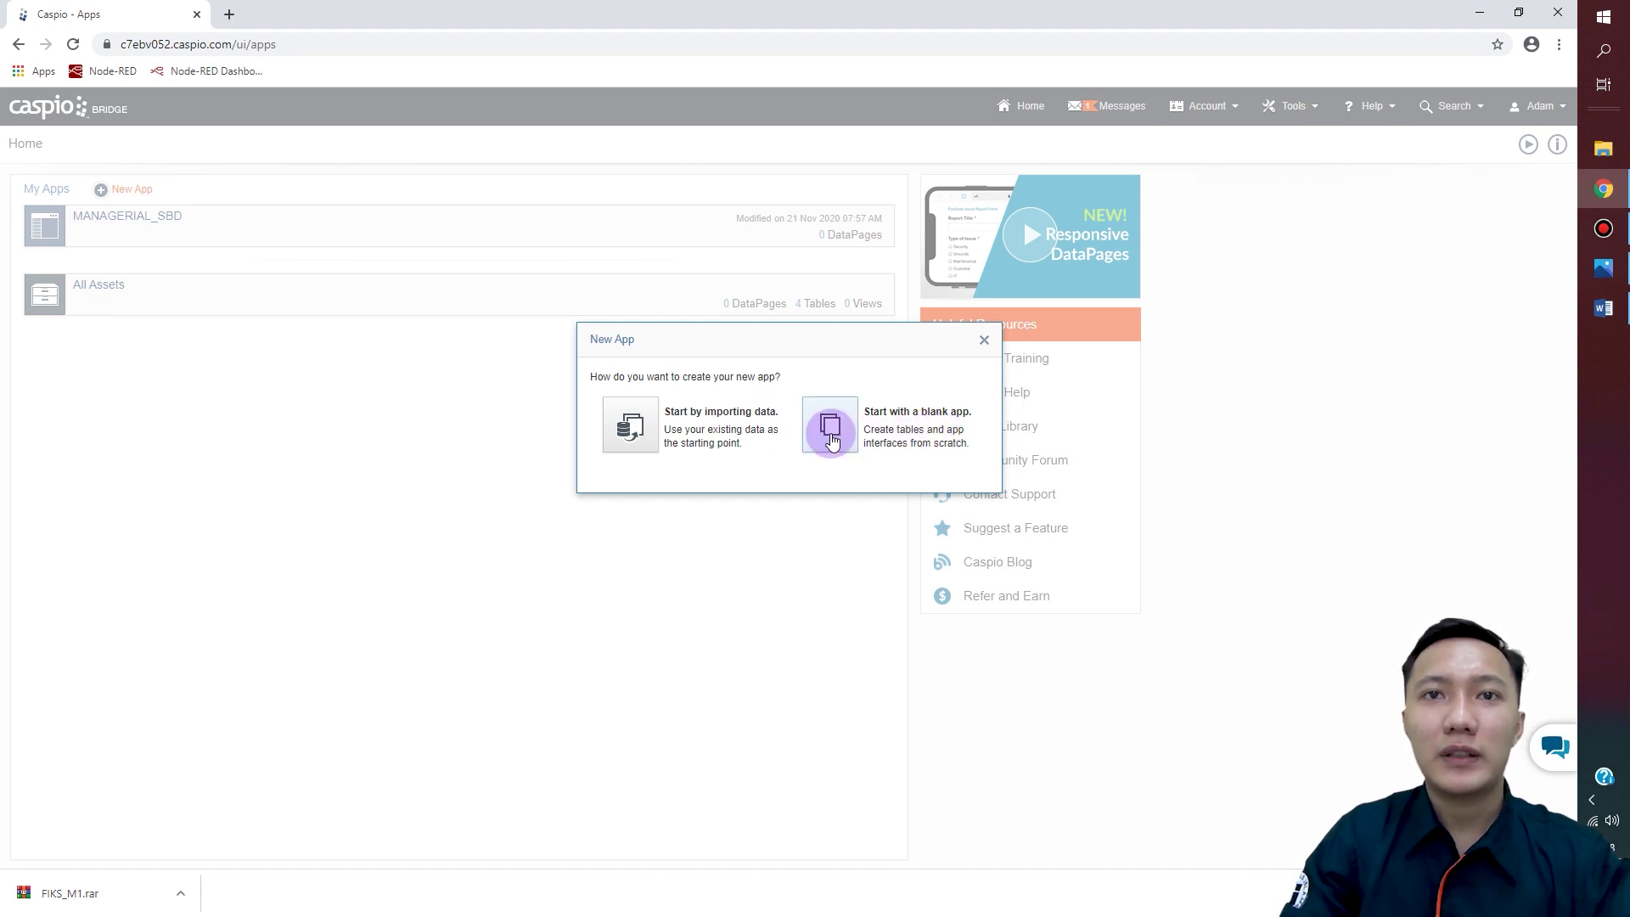
left_click(831, 433)
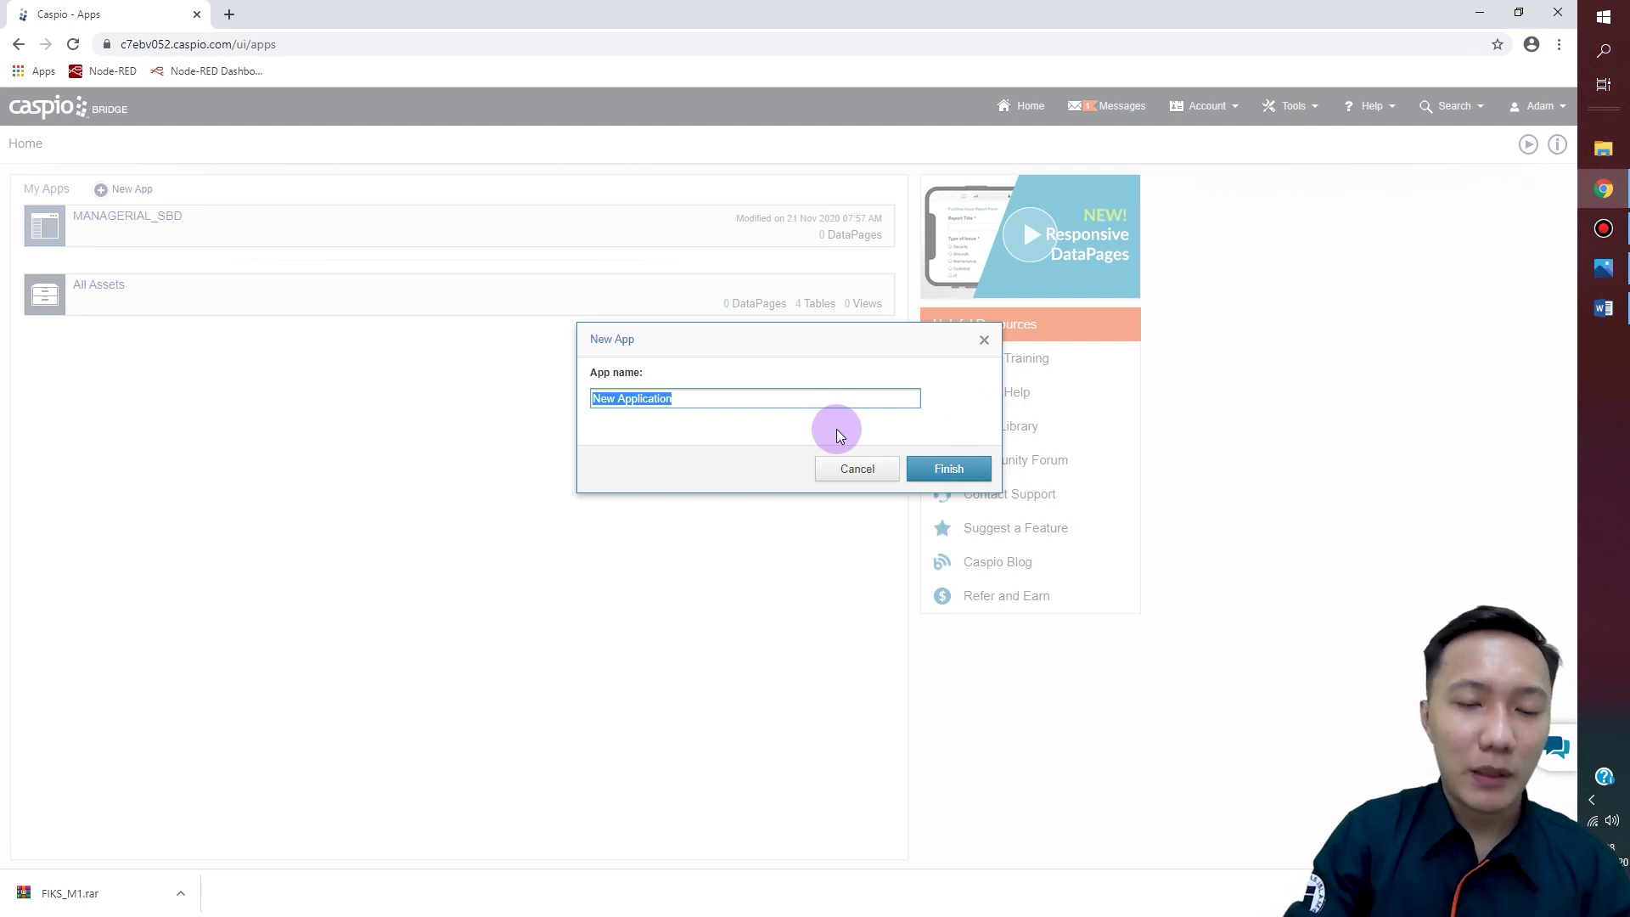
type("MAN")
key("BackSpace")
type("GERI")
key("BackSpace")
key("BackSpace")
key("BackSpace")
key("BackSpace")
type("N")
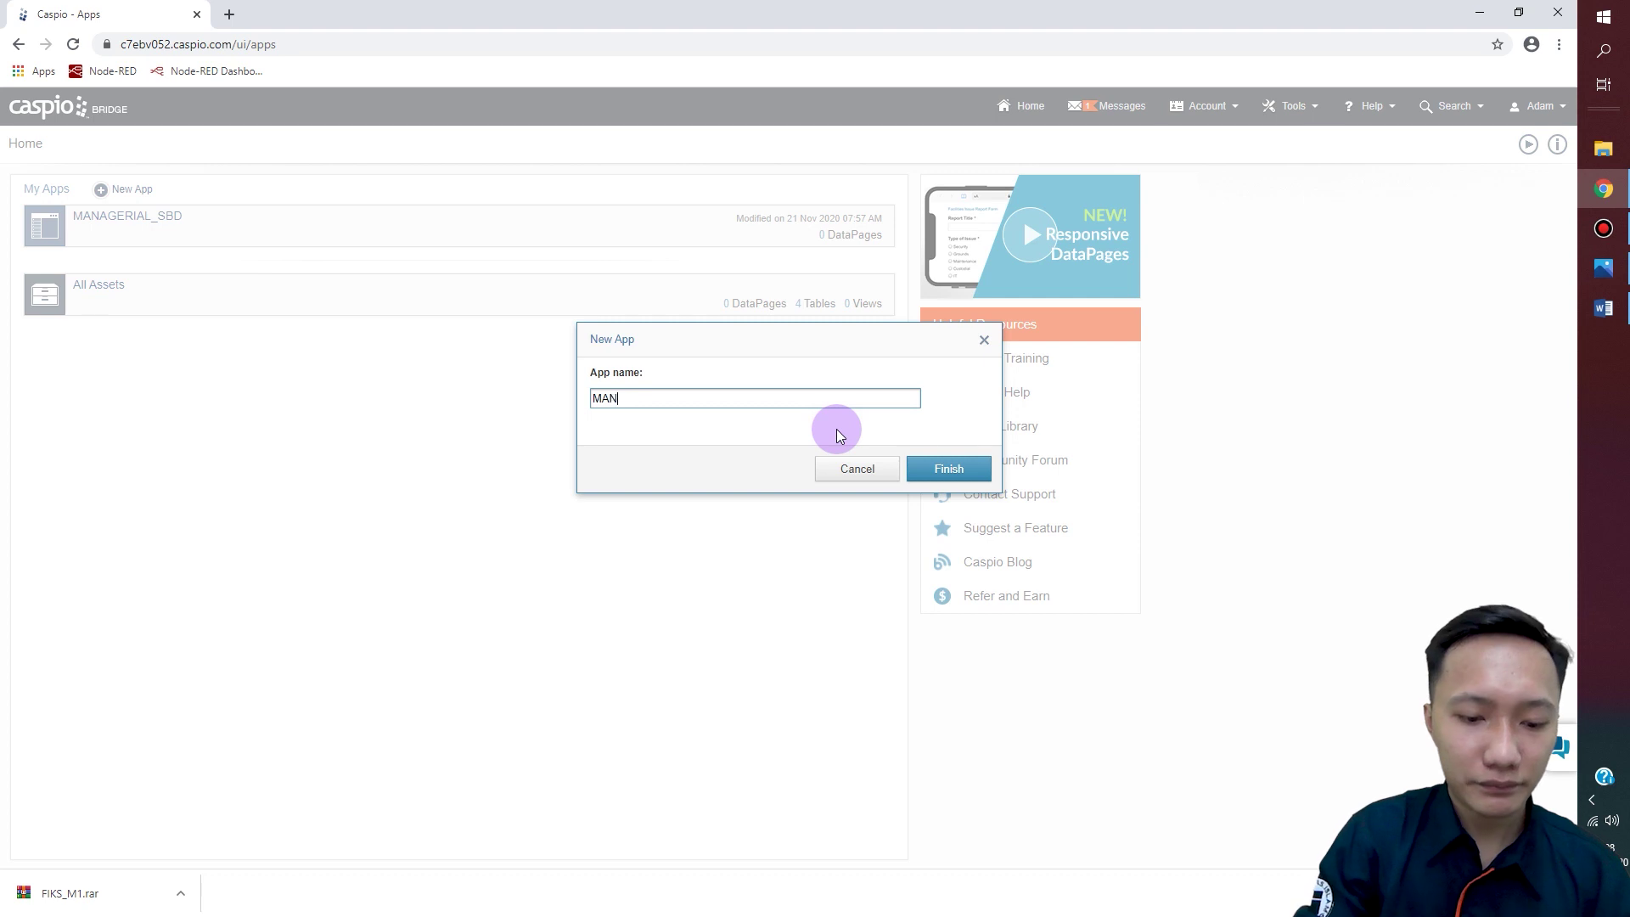
type("AGERIAL_S")
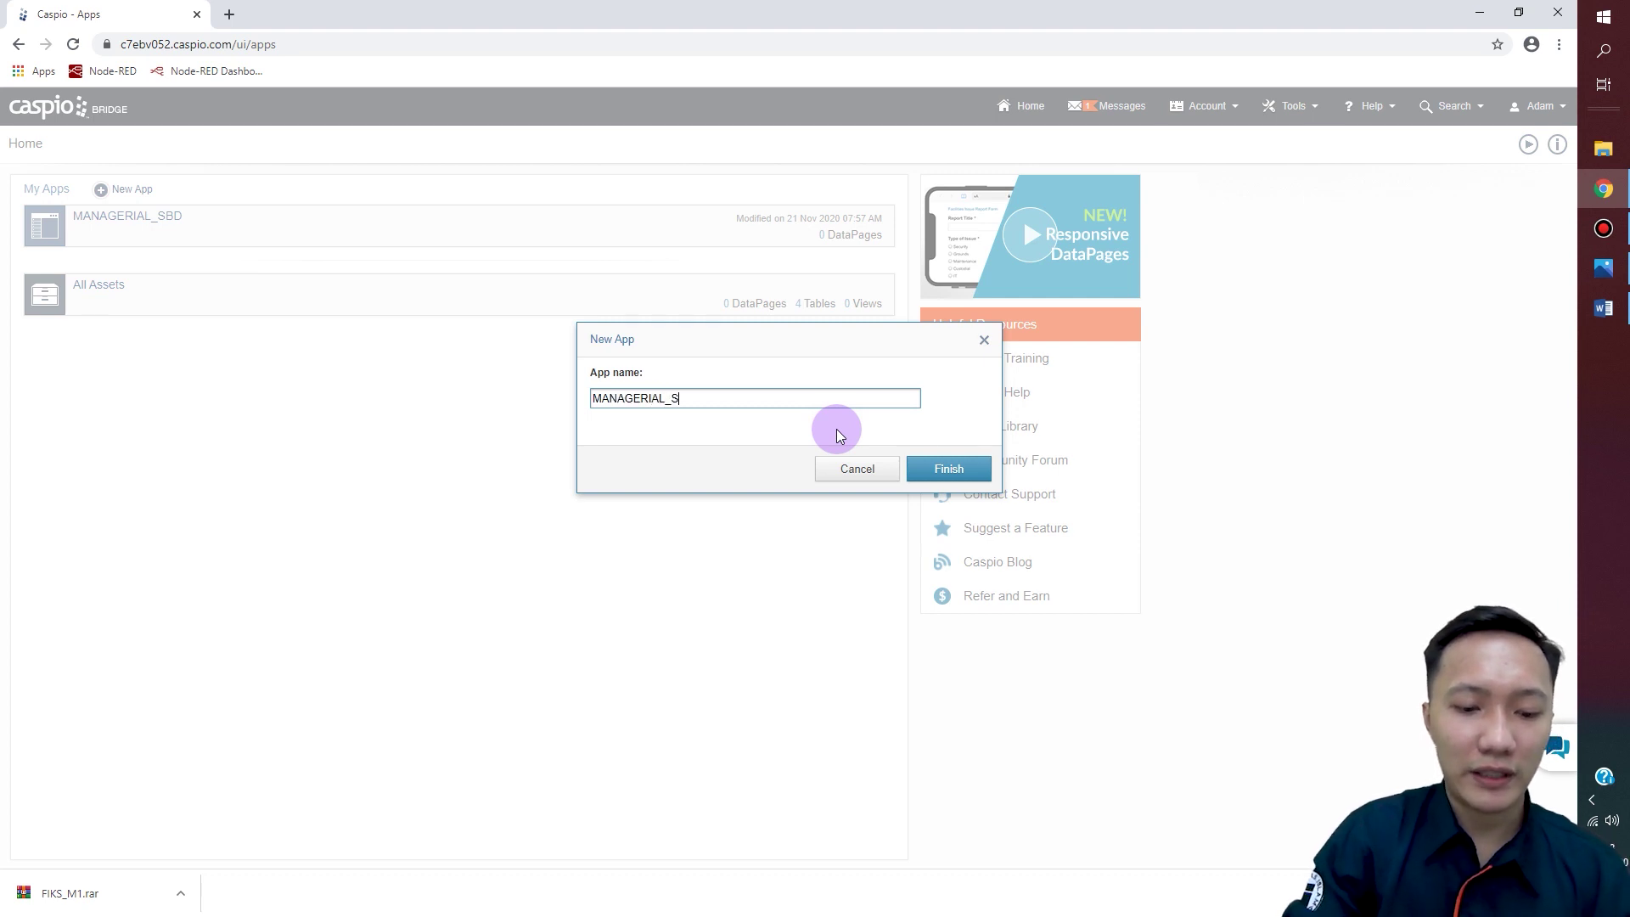
type("BD")
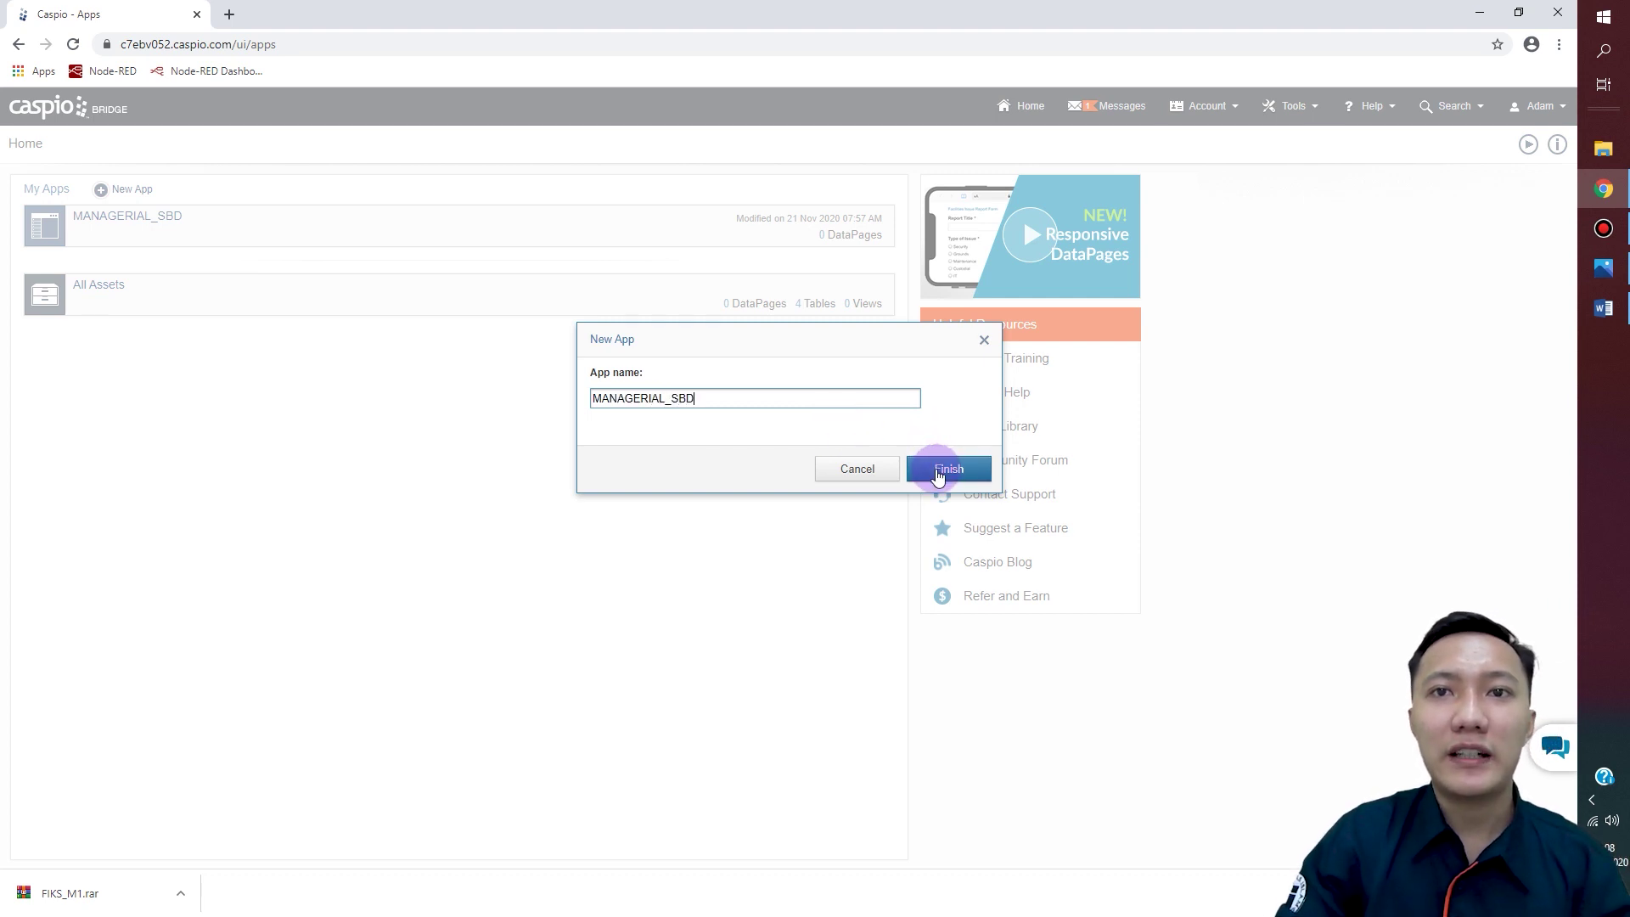
left_click(943, 470)
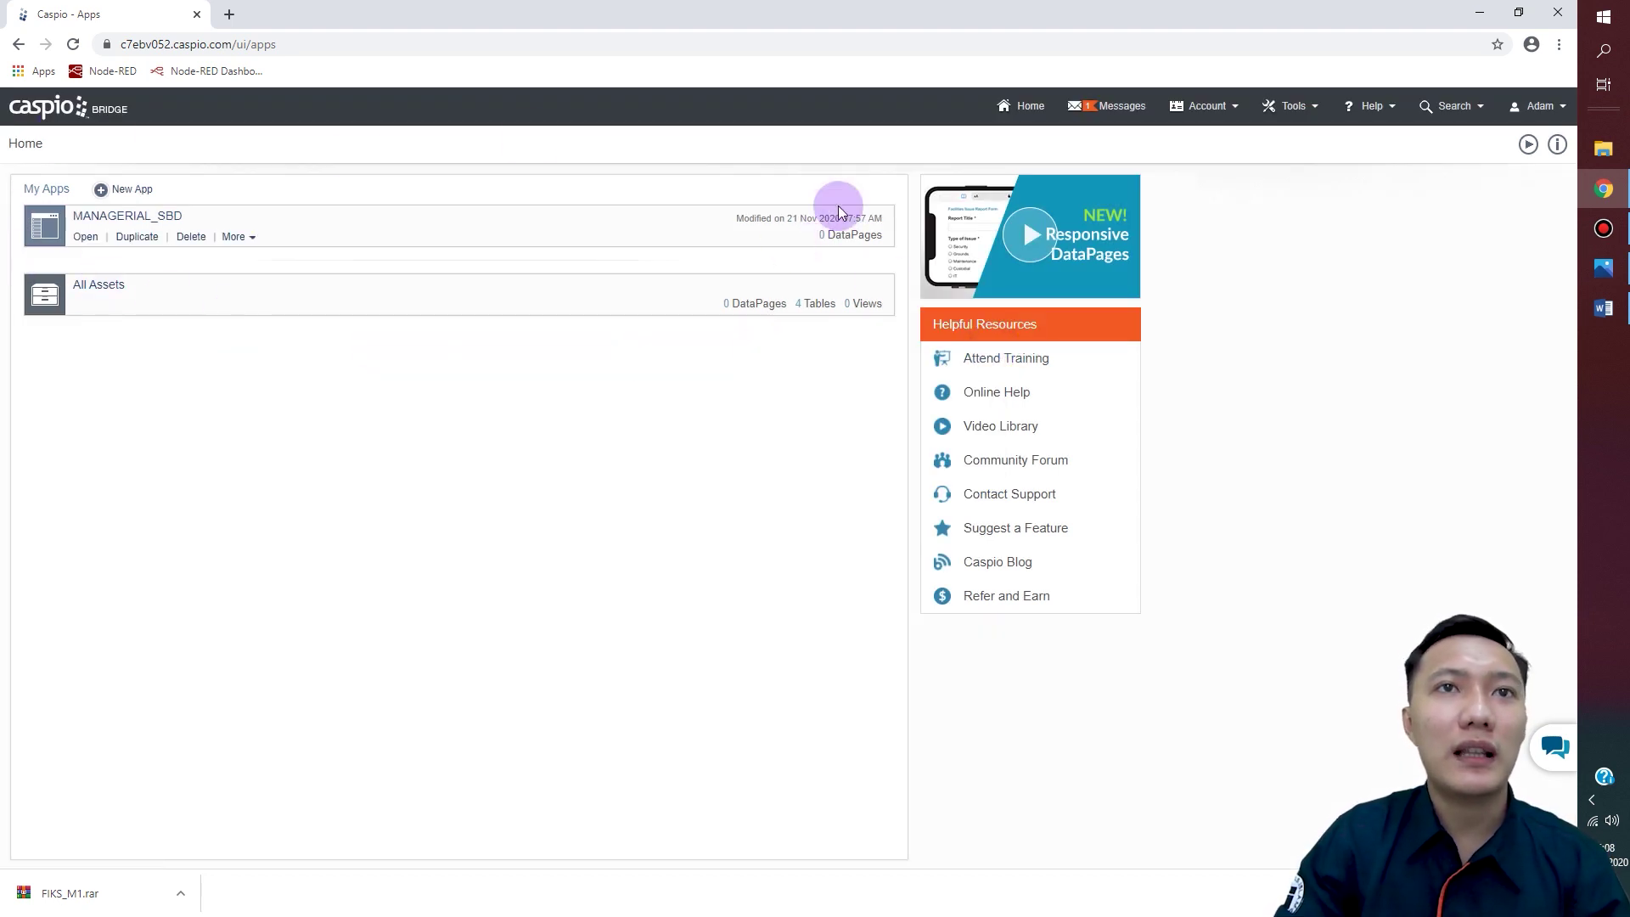
Step: Open MANAGERIAL_SBD and show its tables: ASISTEN_SHIFT, MAHASISWA, MODUL, PRAKTIKUM
mouse_move(94, 229)
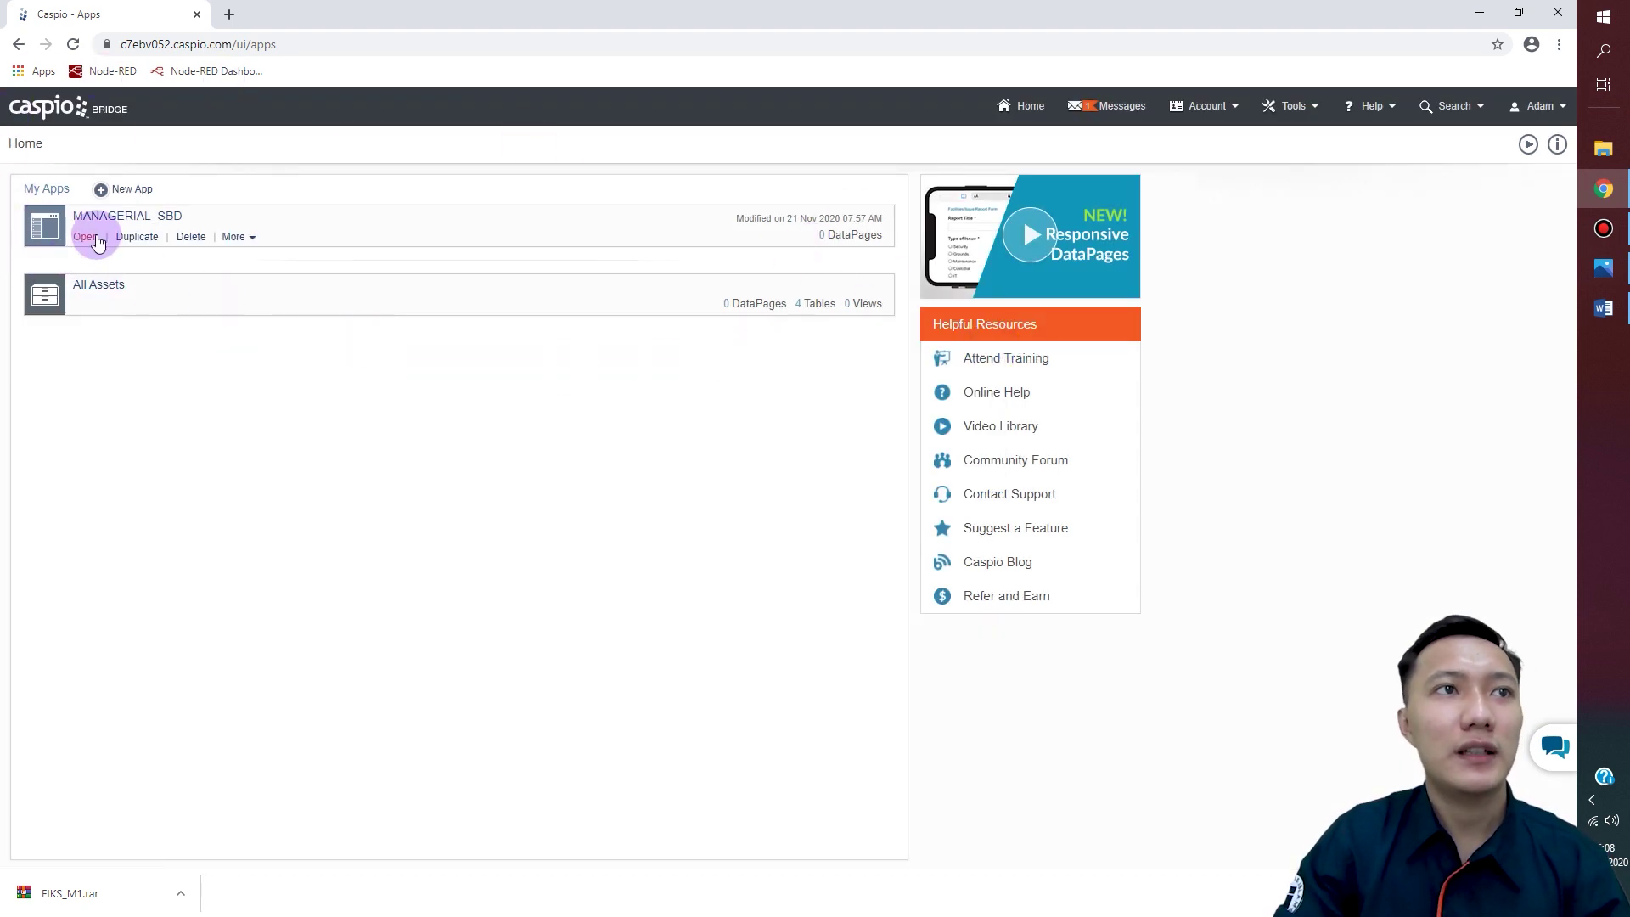
left_click(92, 238)
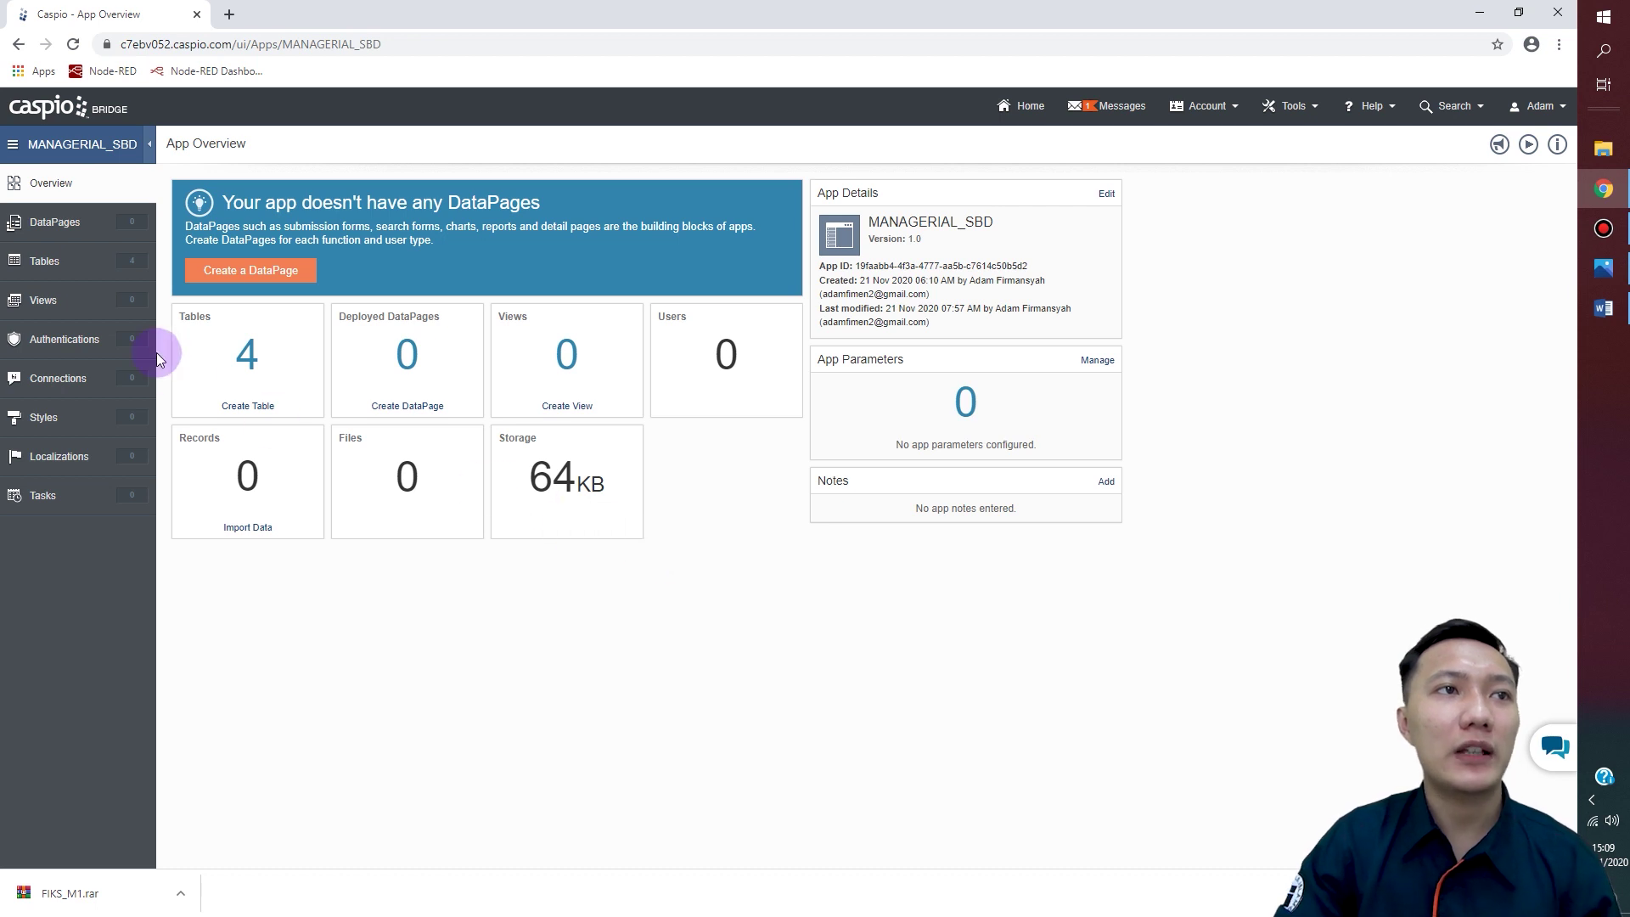
left_click(85, 265)
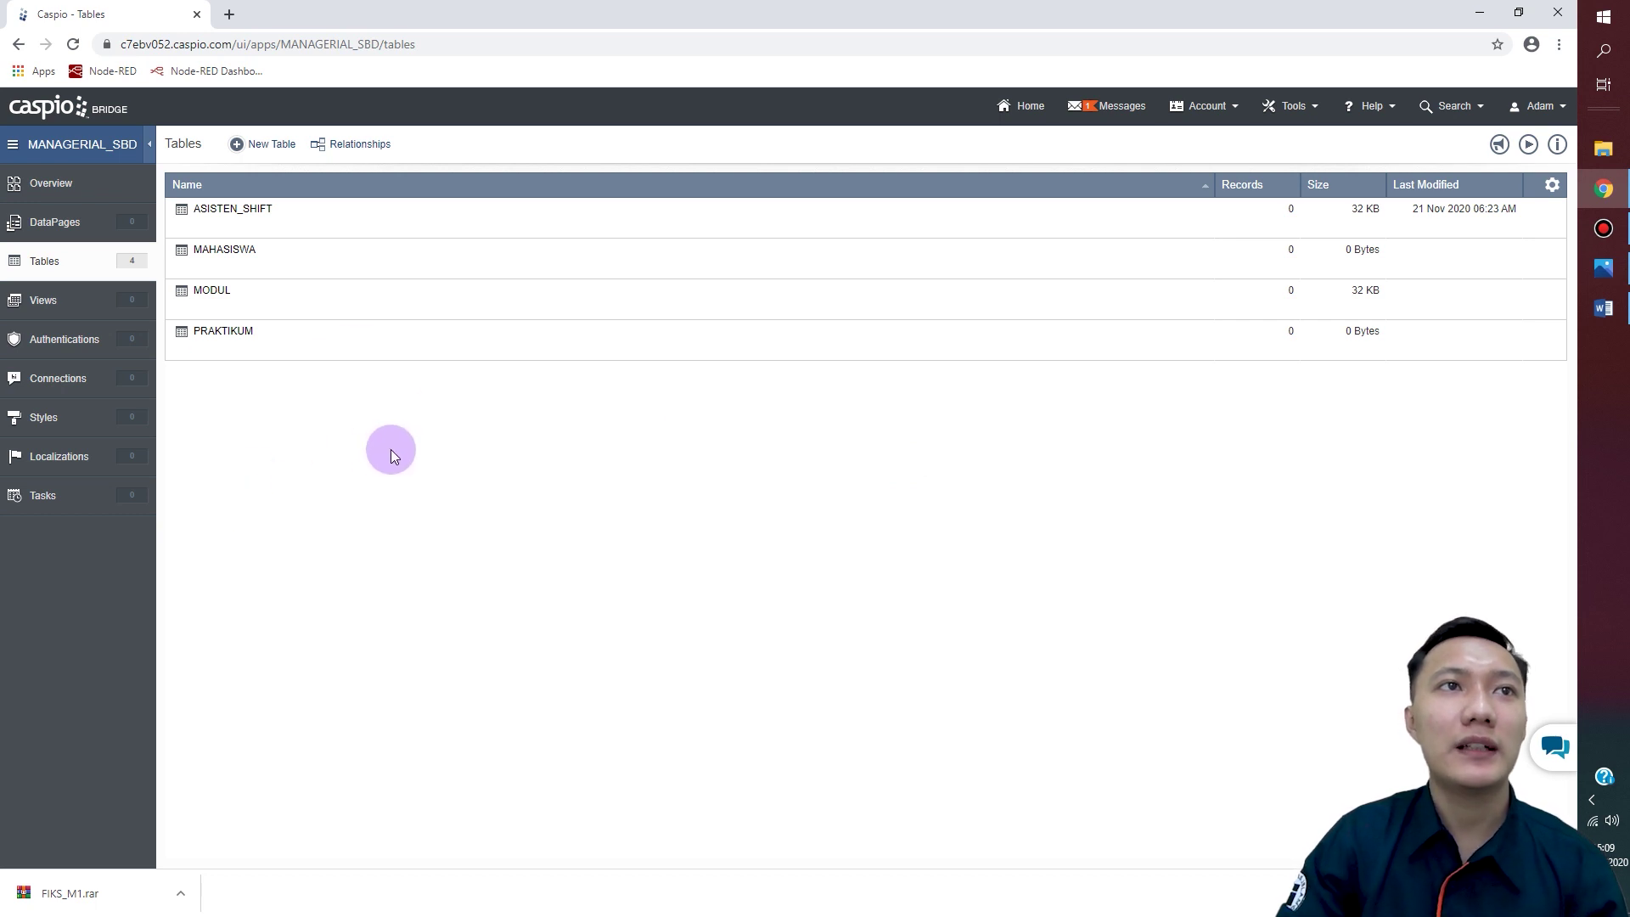
Step: Create a new table from the Tables page, opening a blank design grid
left_click(255, 153)
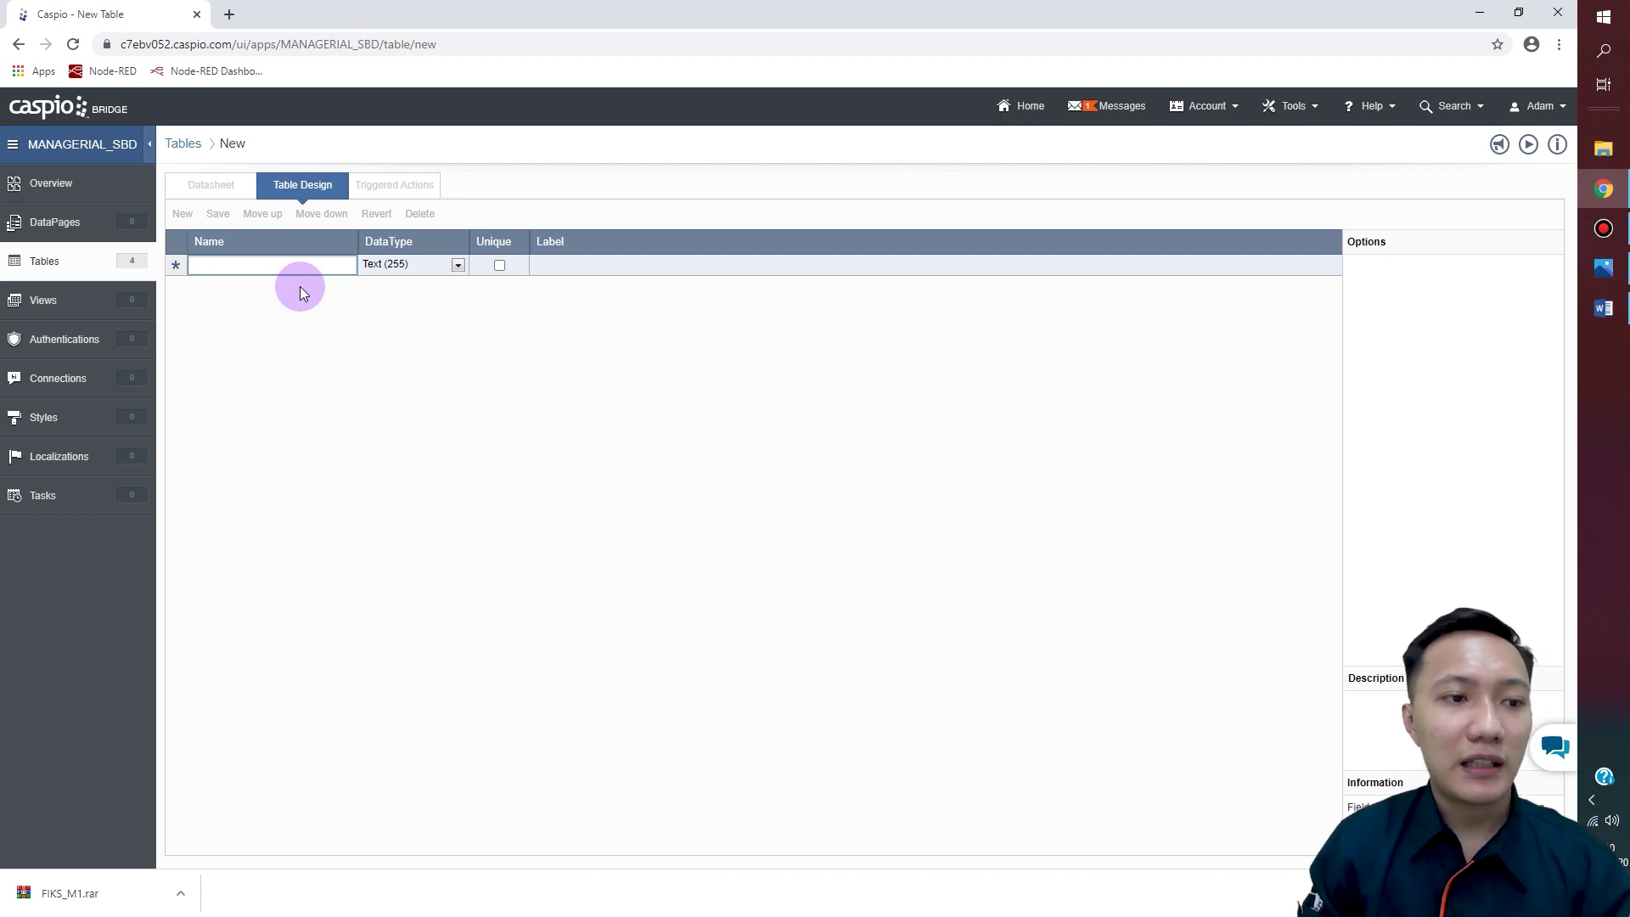
Step: Add an ID_NILAI field as a unique Integer
type("ID")
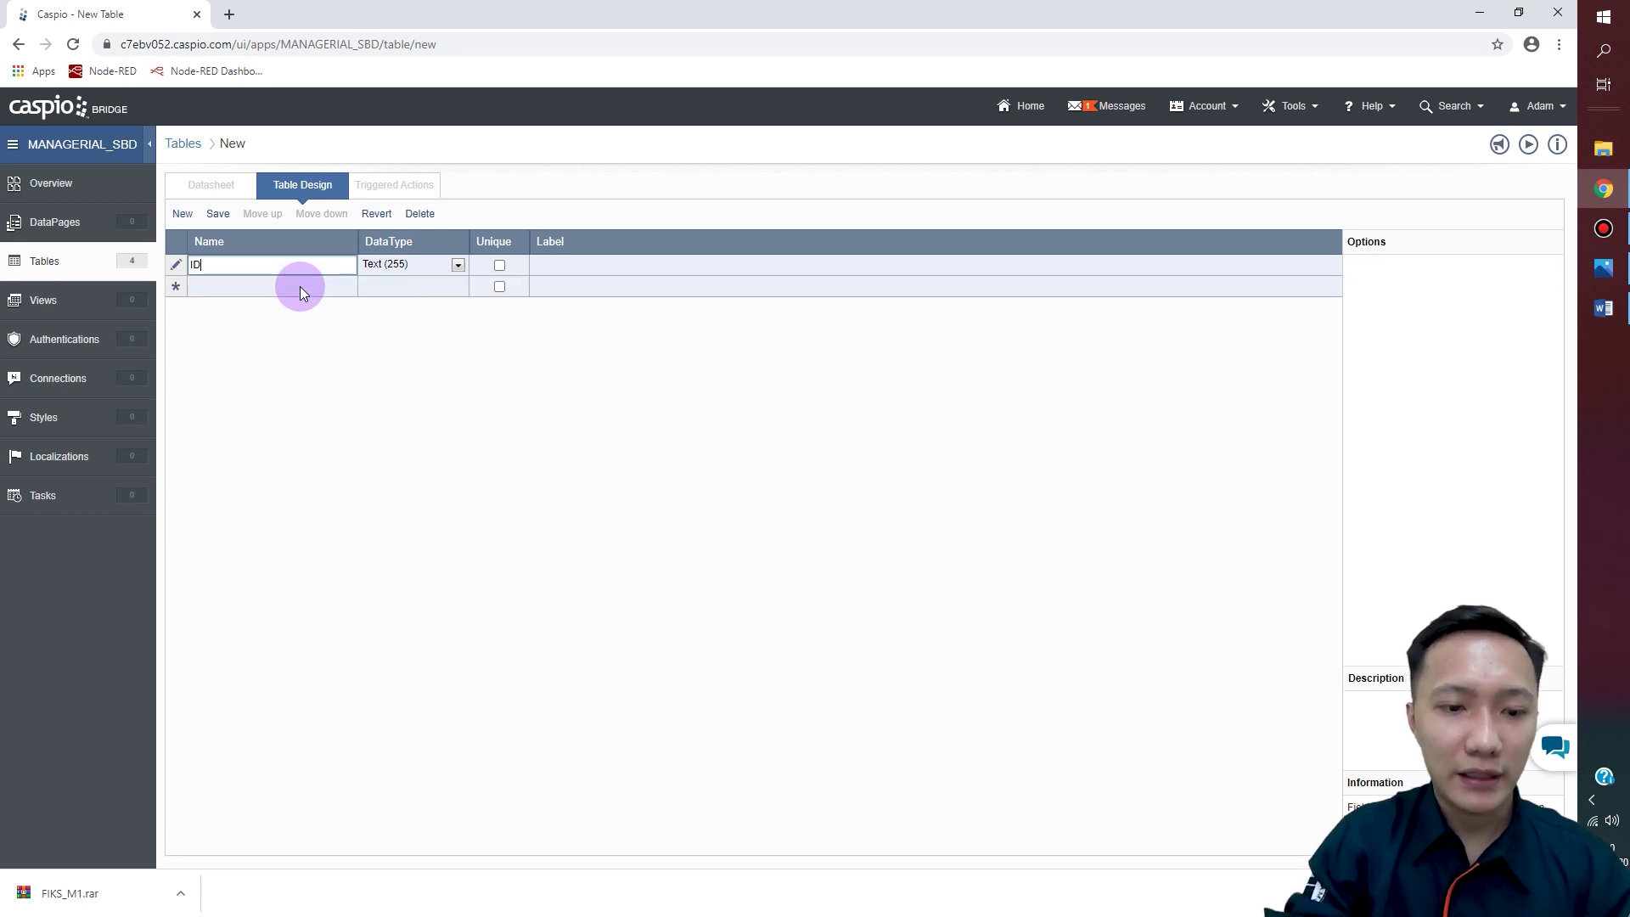
type("_NILAI")
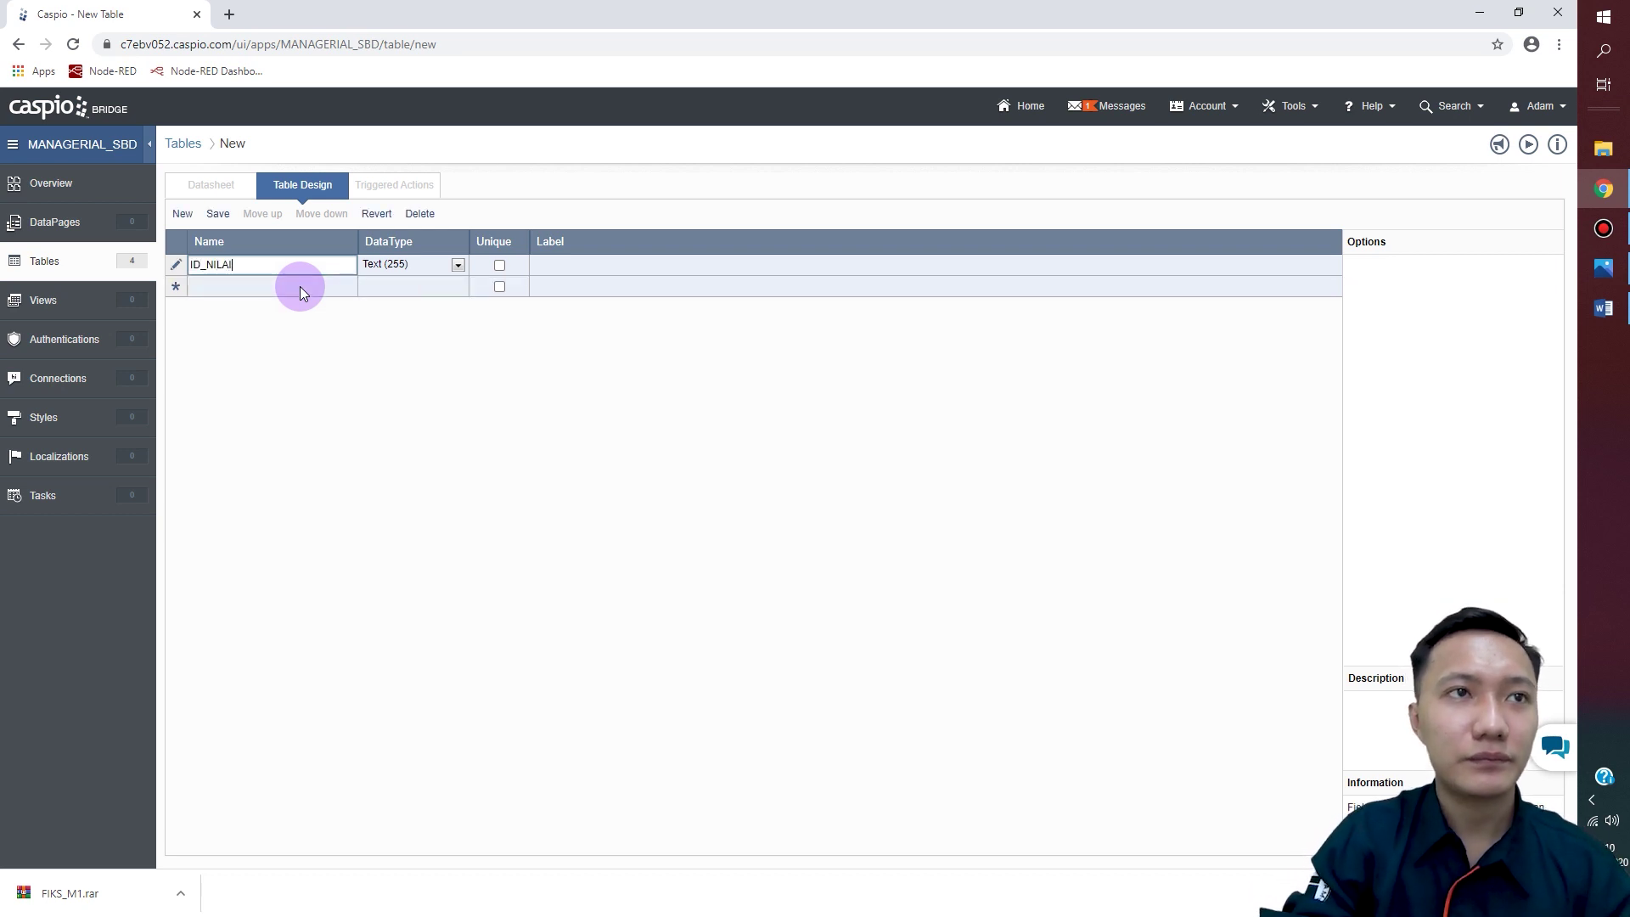
left_click(458, 265)
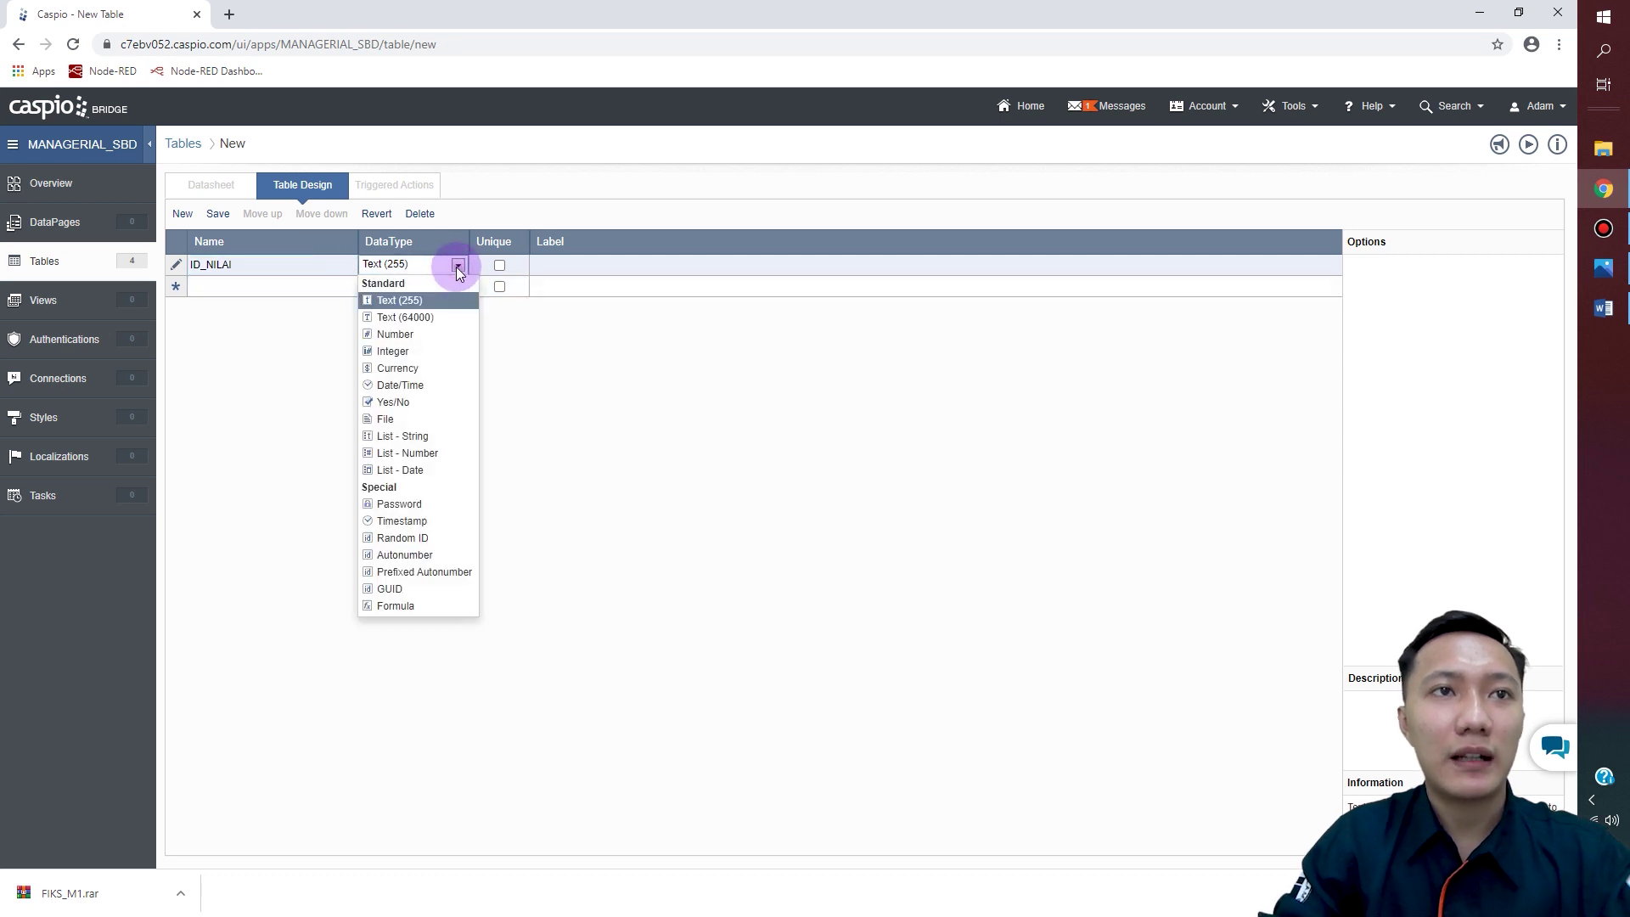
left_click(399, 346)
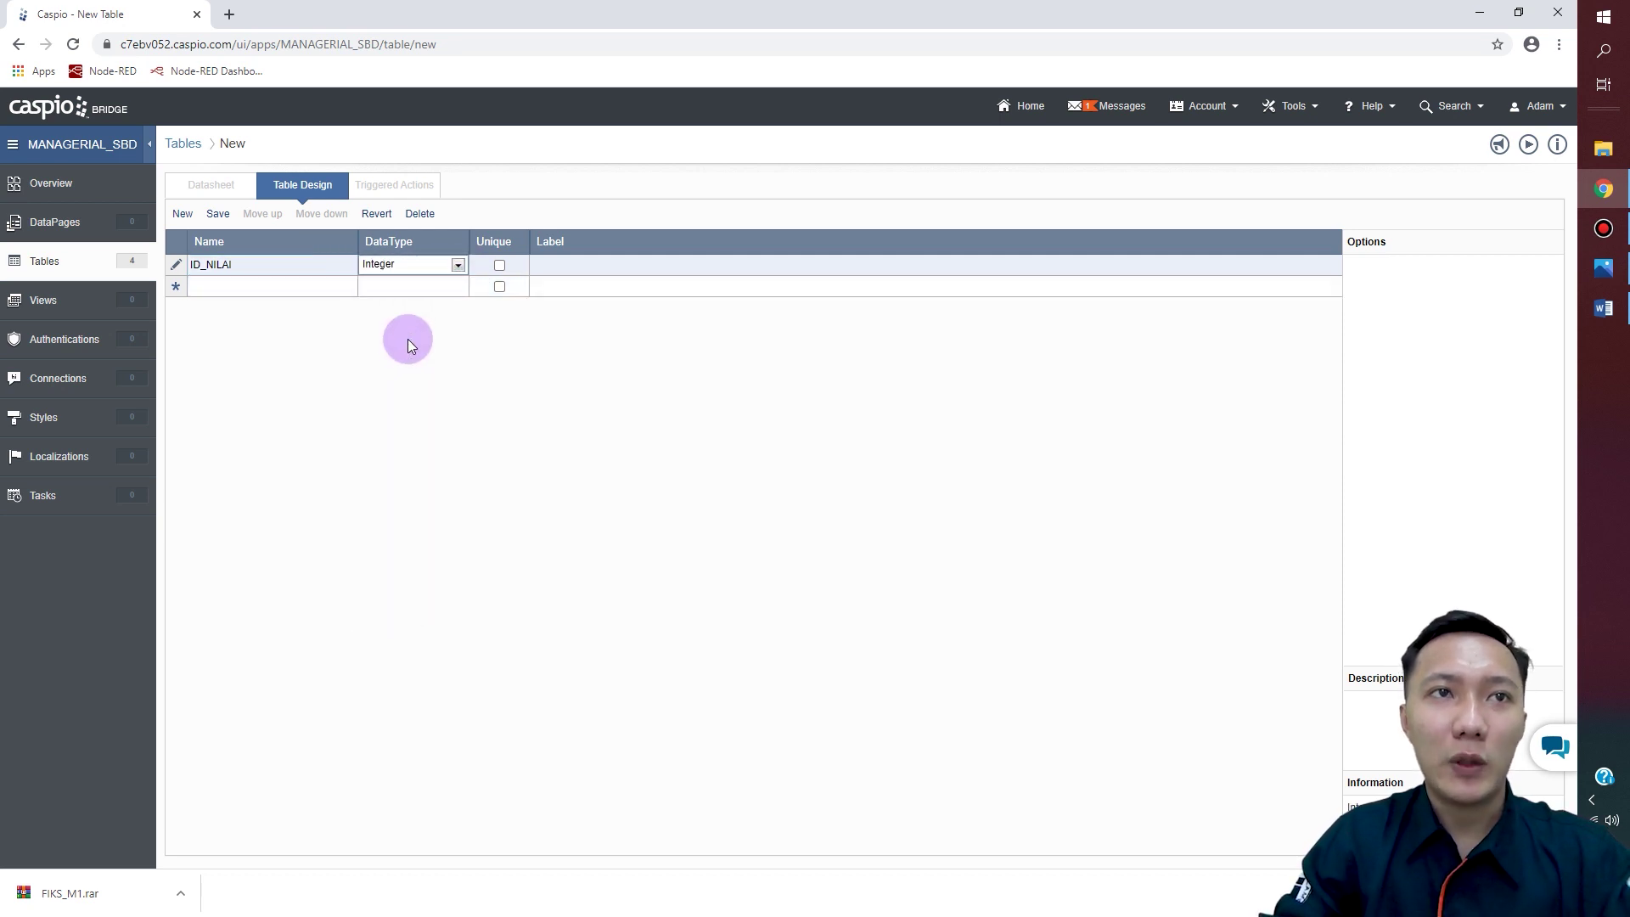
left_click(500, 266)
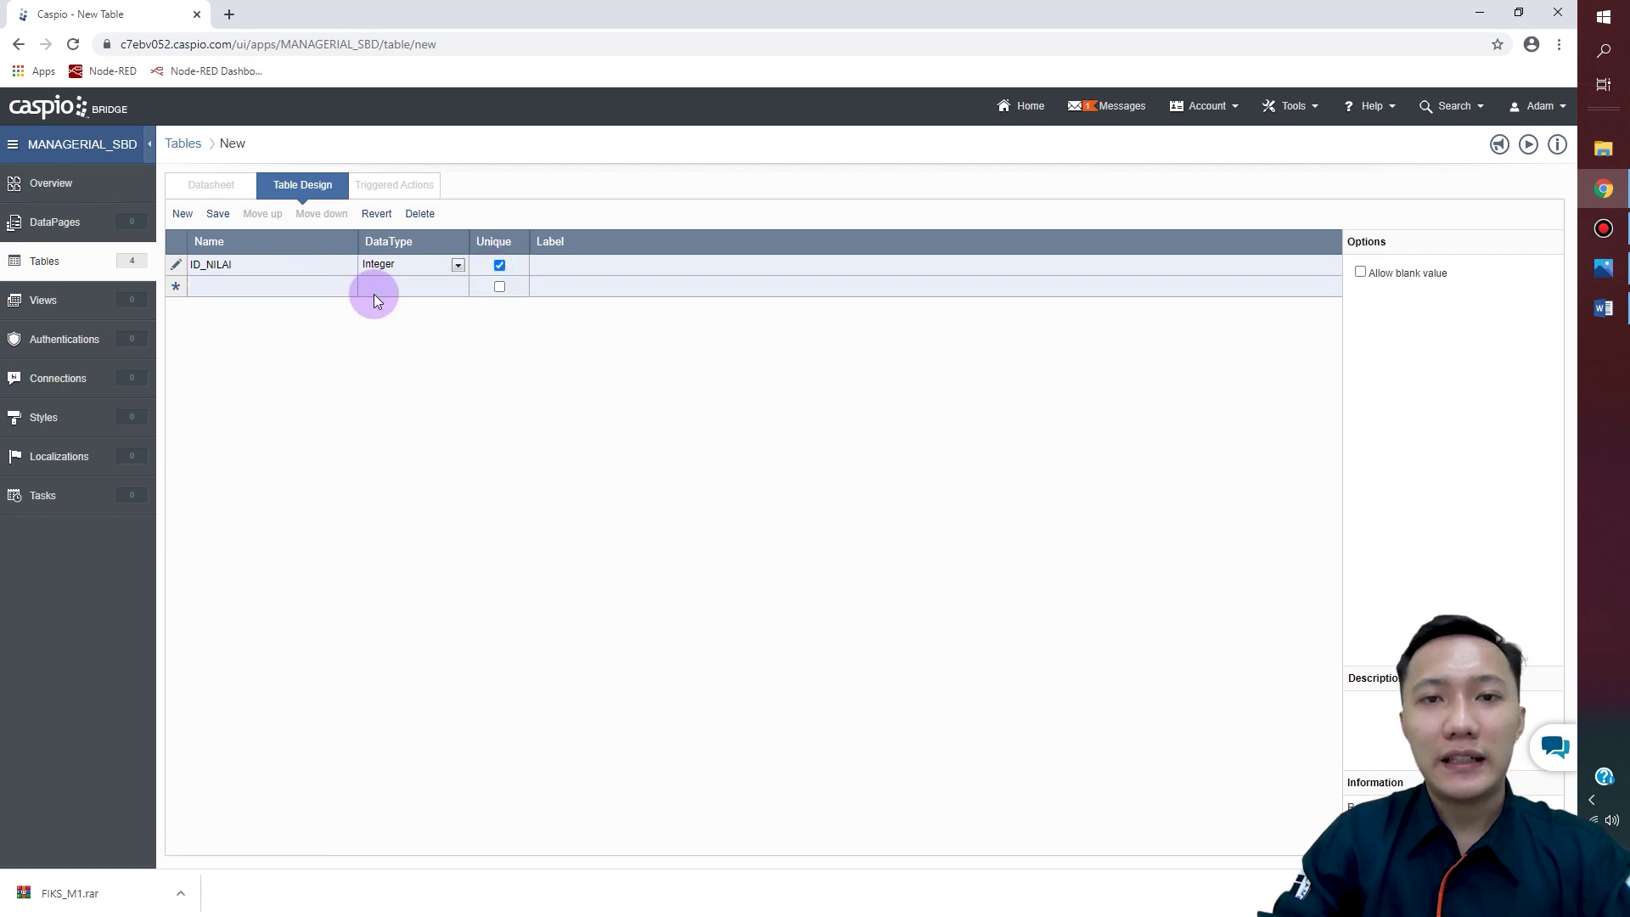
Step: Add an ID_MODUL_PRAKTIKUM field kept as Text (255)
left_click(302, 288)
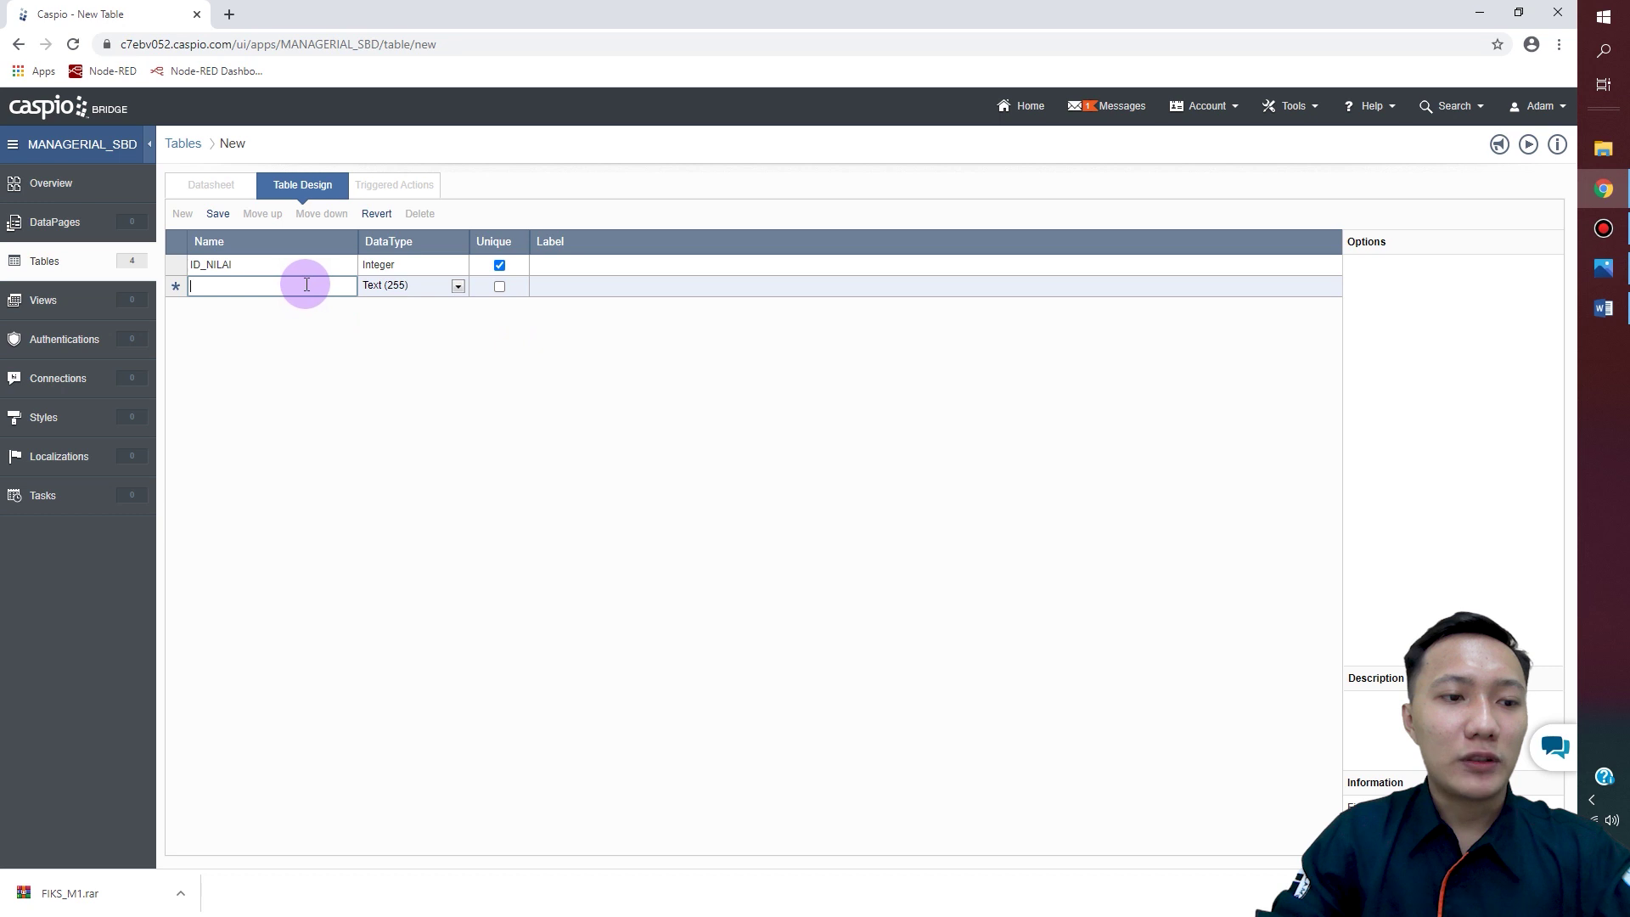
type("ID_")
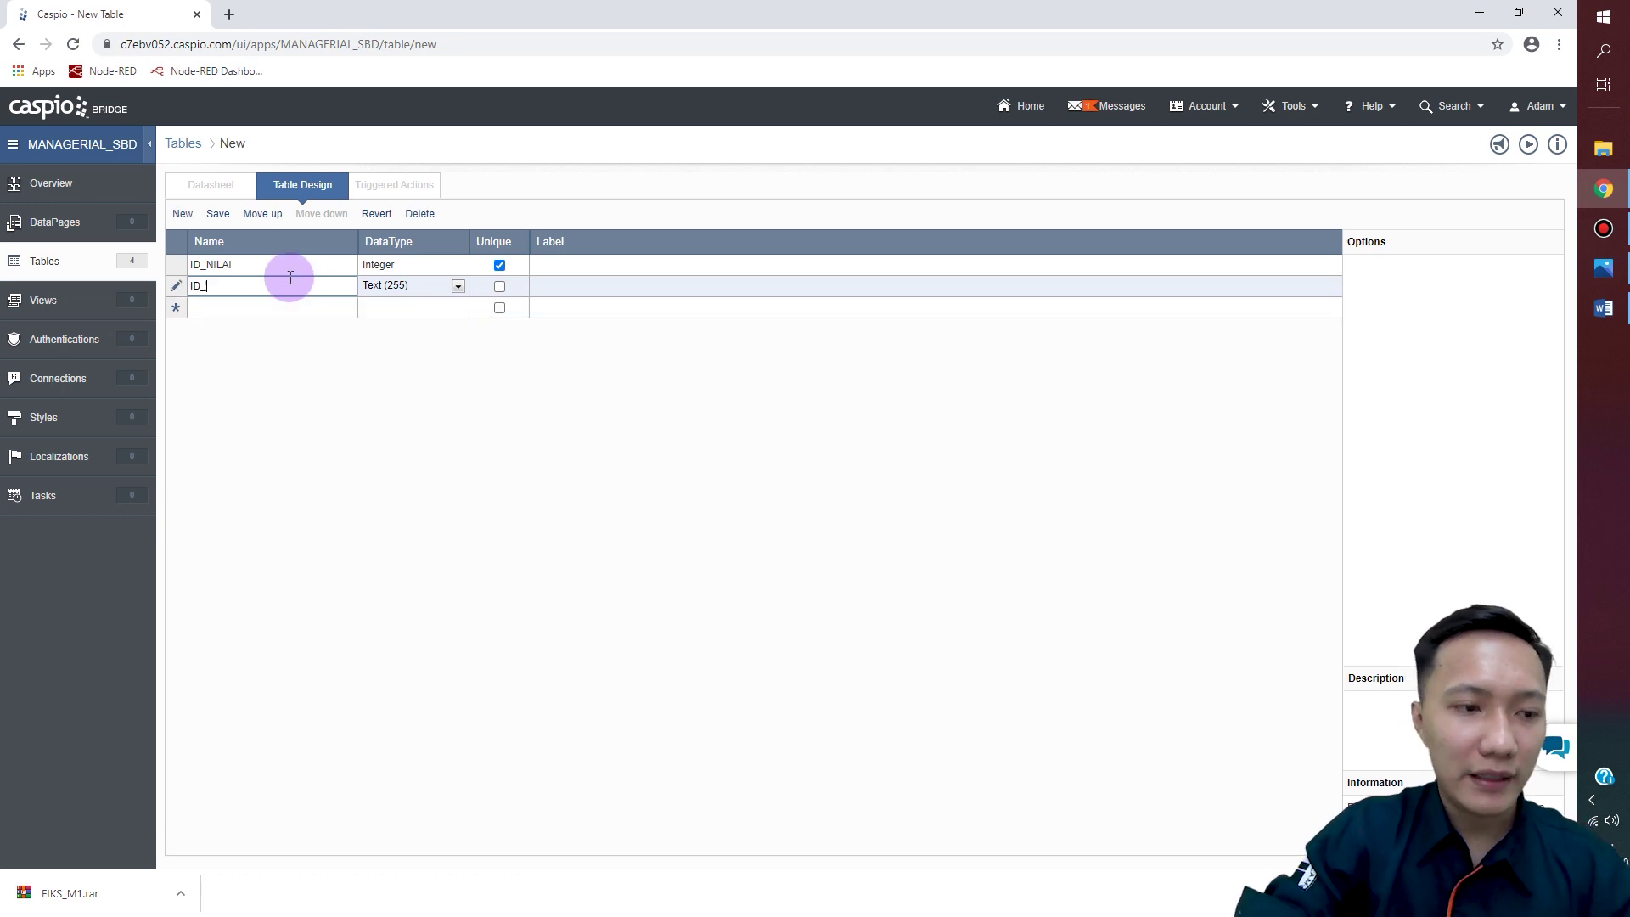
type("MODUO")
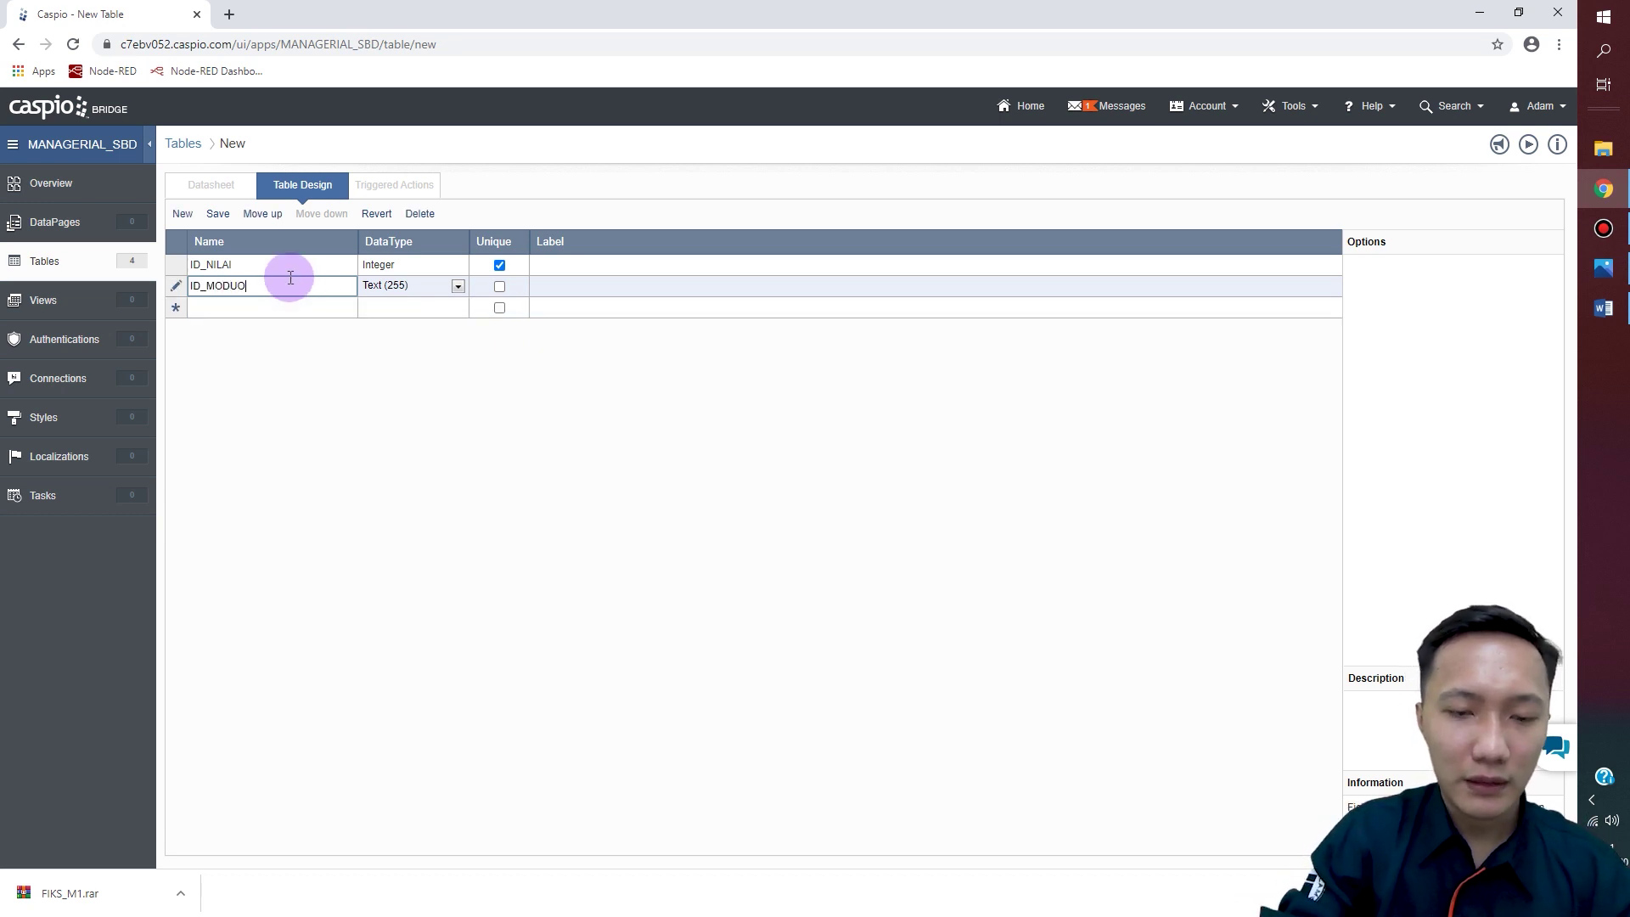
key("BackSpace")
type("L")
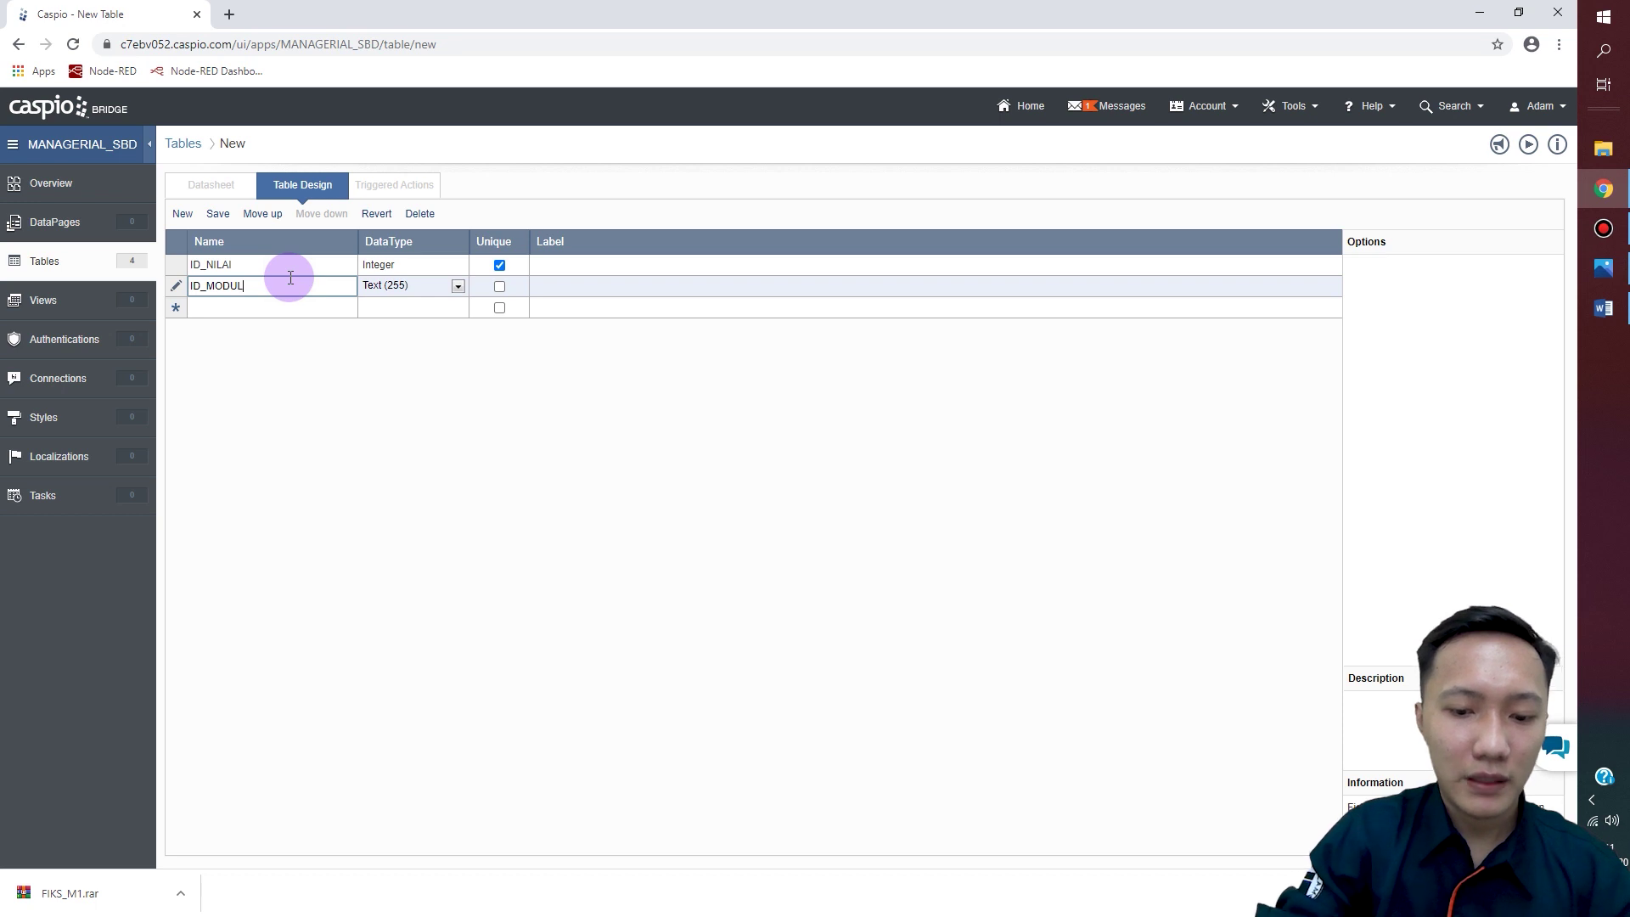
type("_PRAKTIKUM")
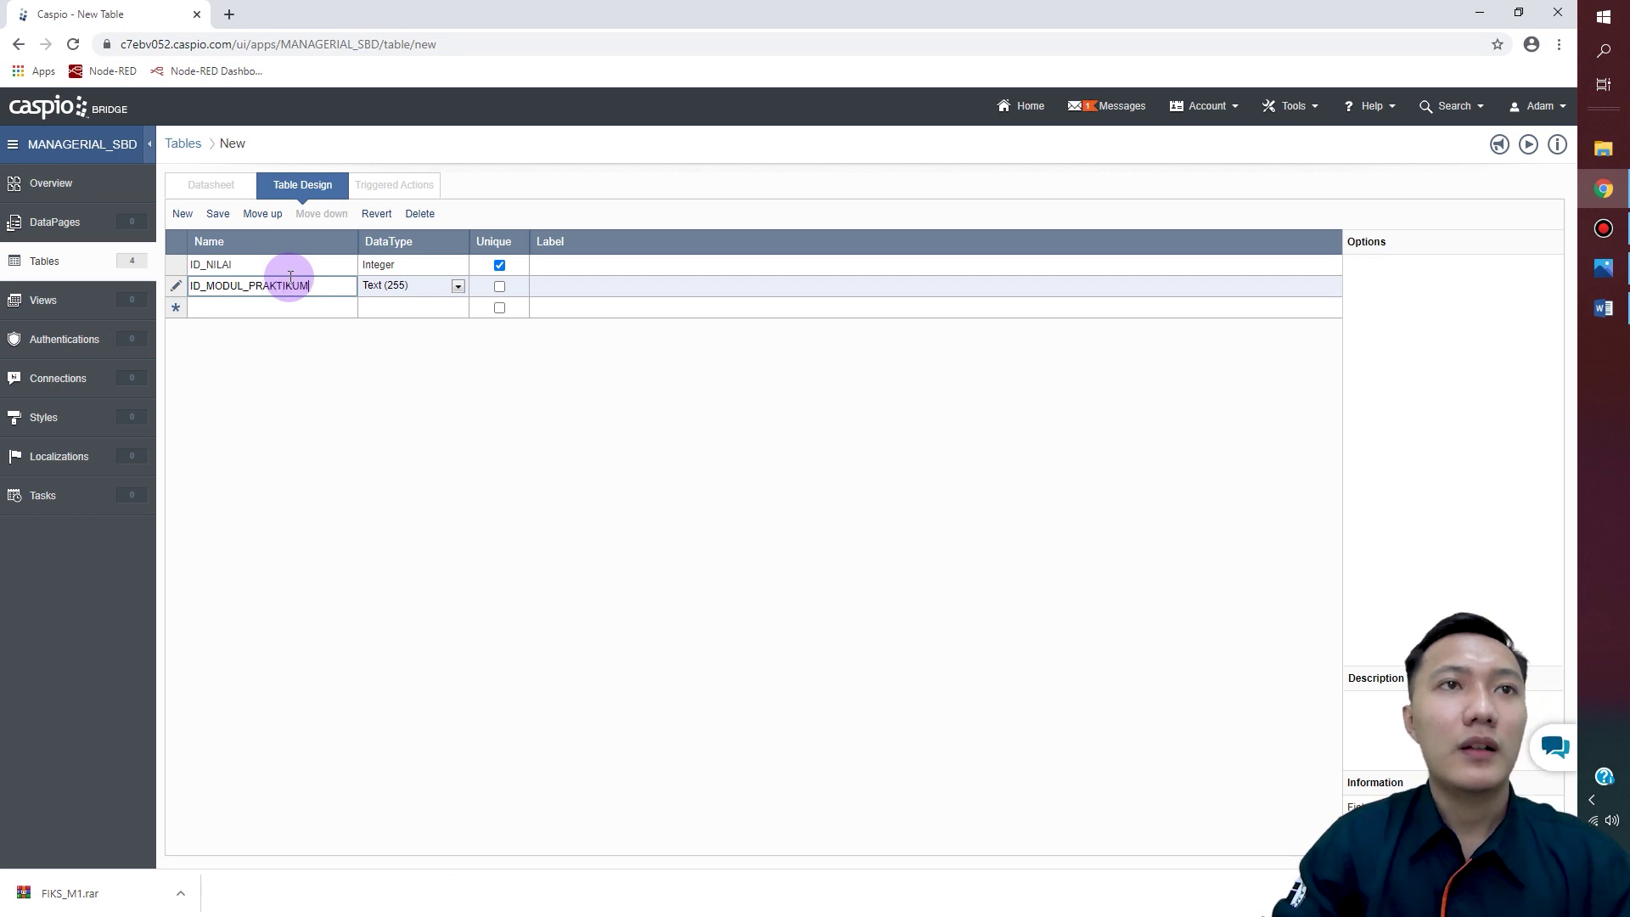
left_click(458, 288)
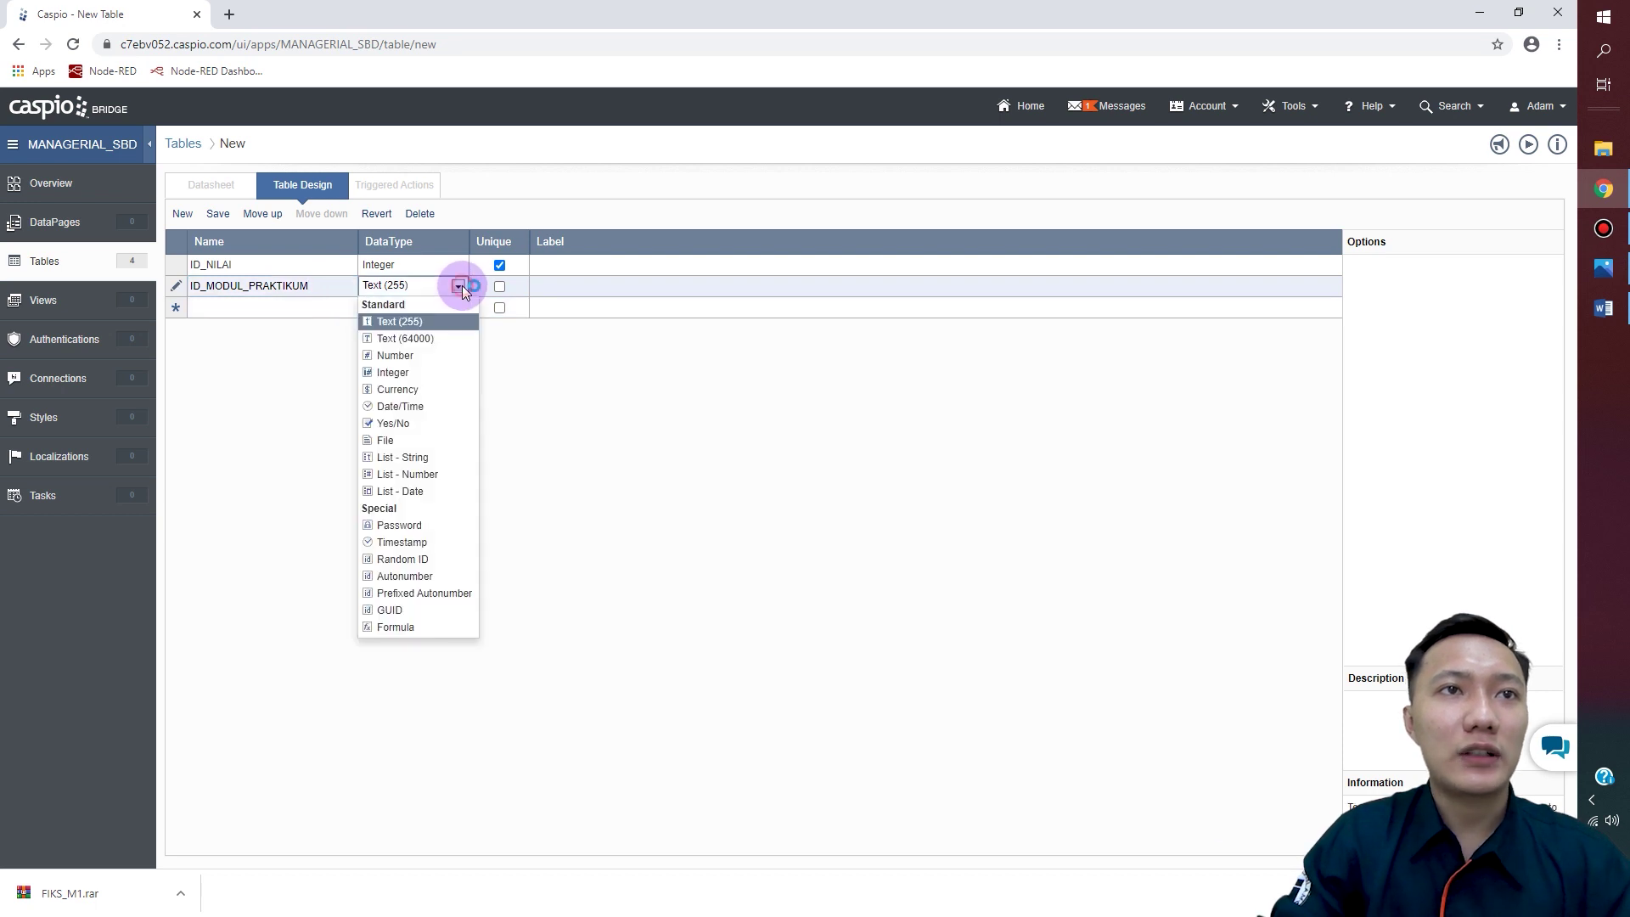
left_click(426, 322)
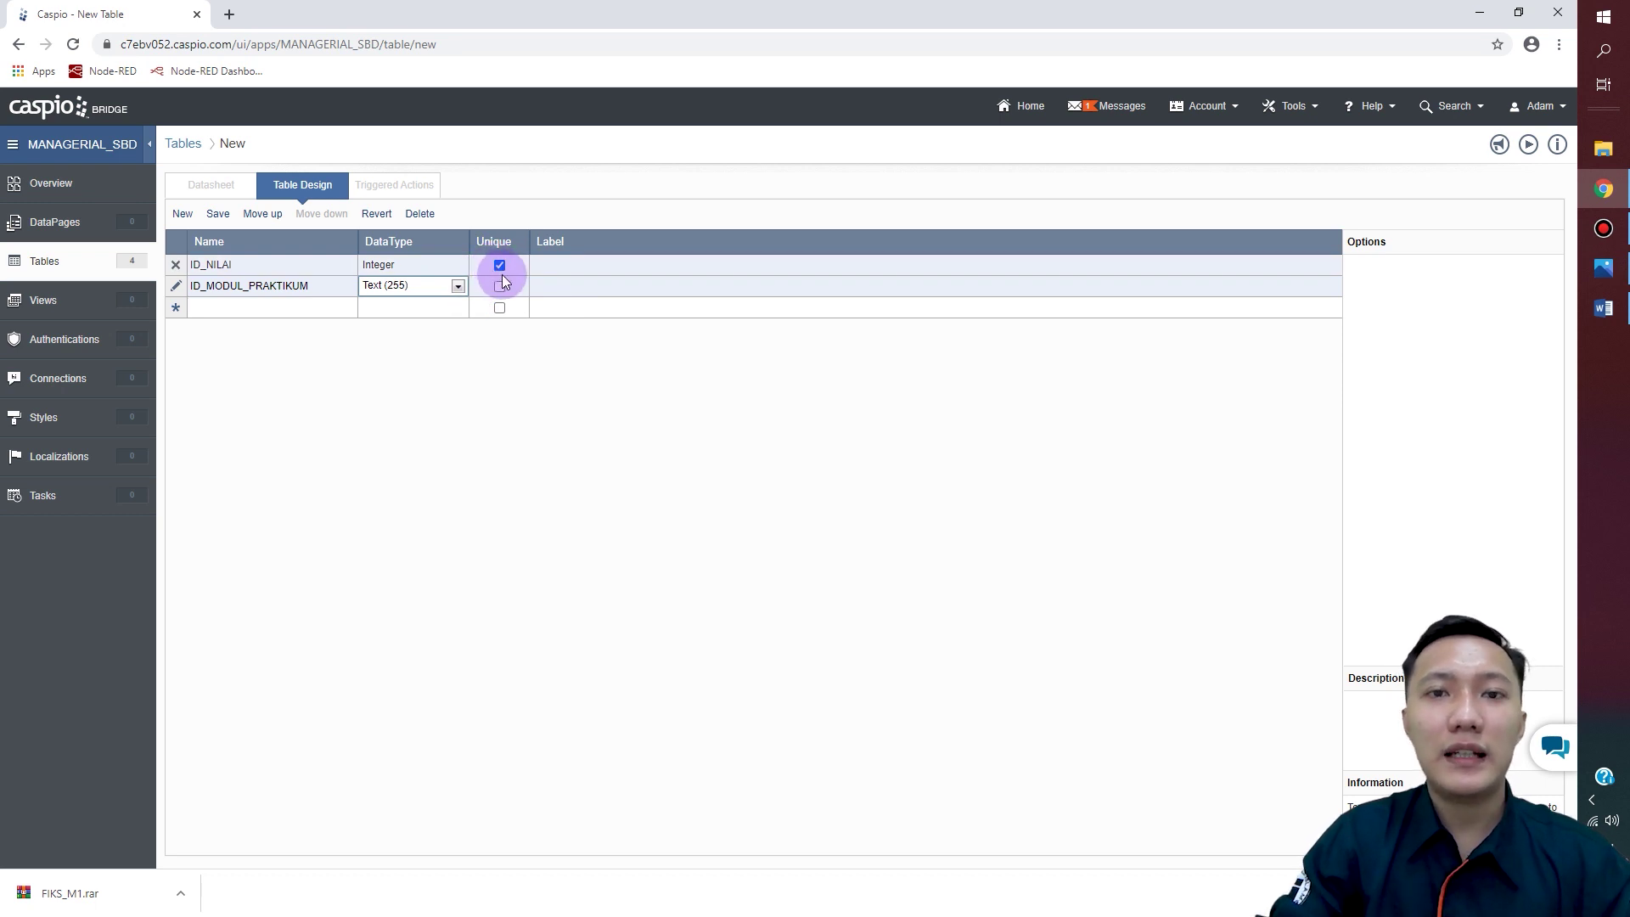
Step: Add NPM and NILAI_TES_PENDAHULUAN fields, both Number
left_click(203, 311)
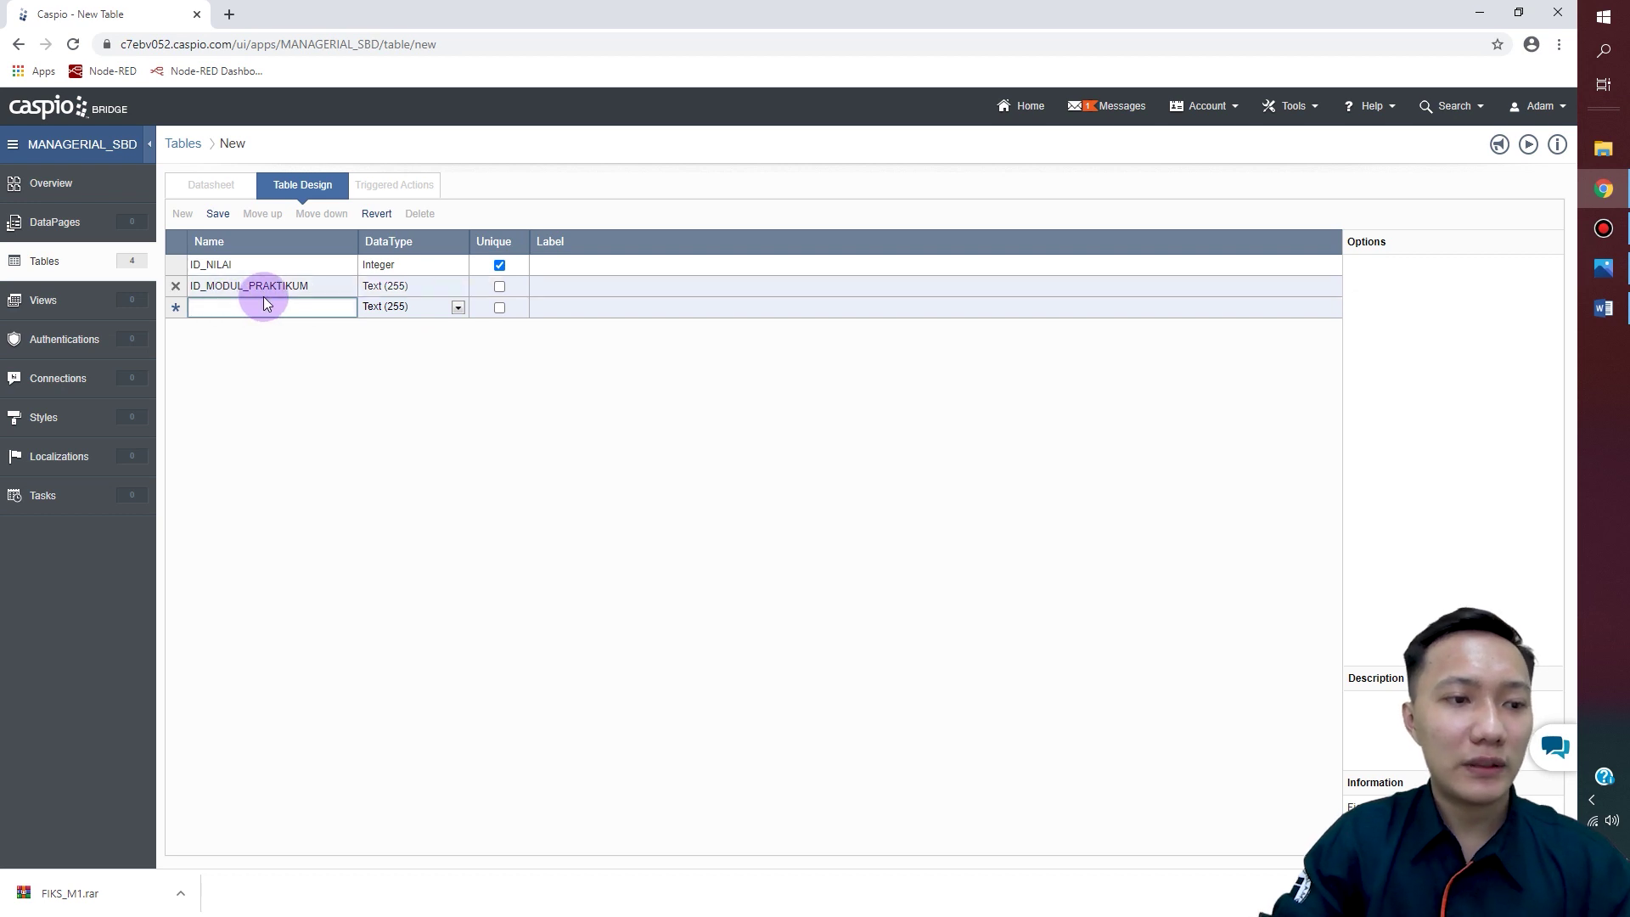
type("NPM")
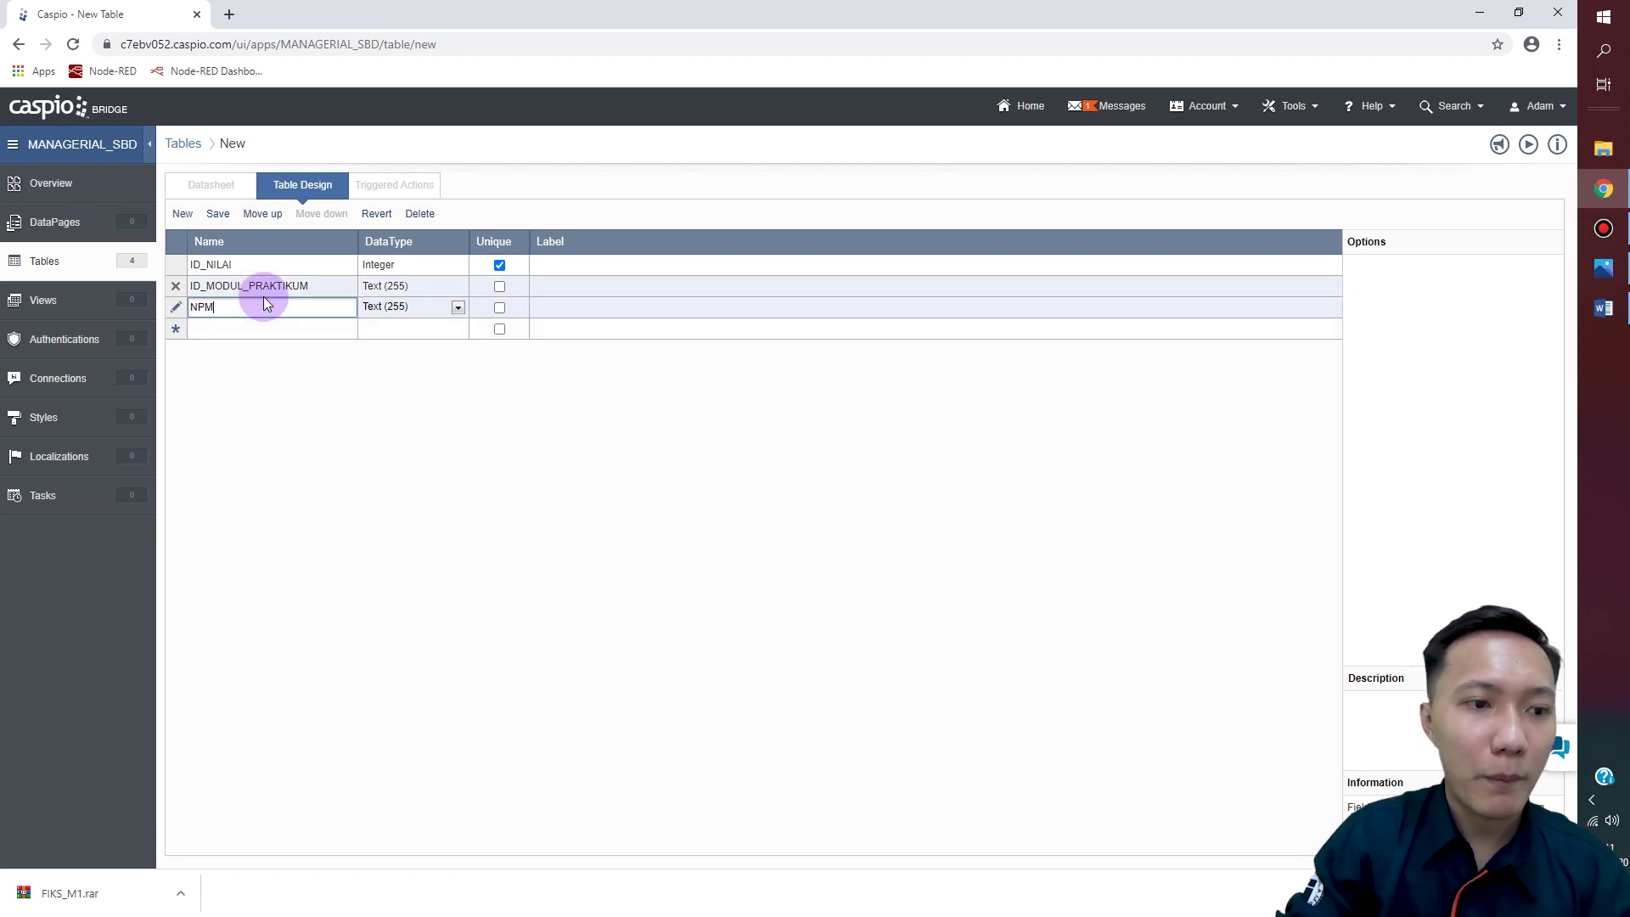
left_click(458, 307)
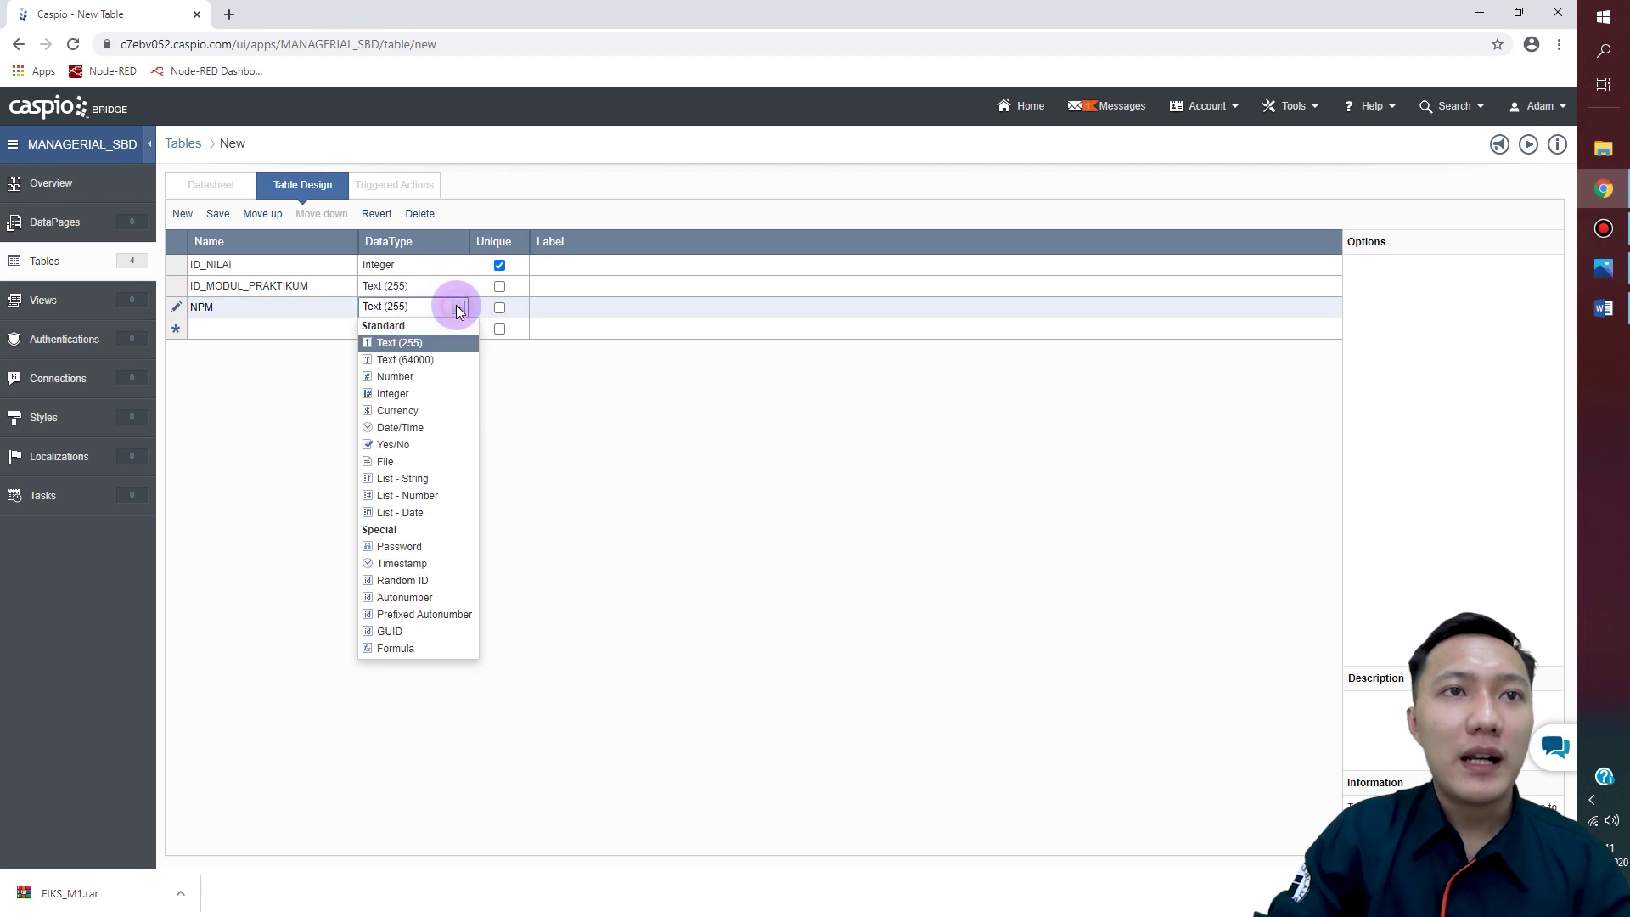
left_click(420, 376)
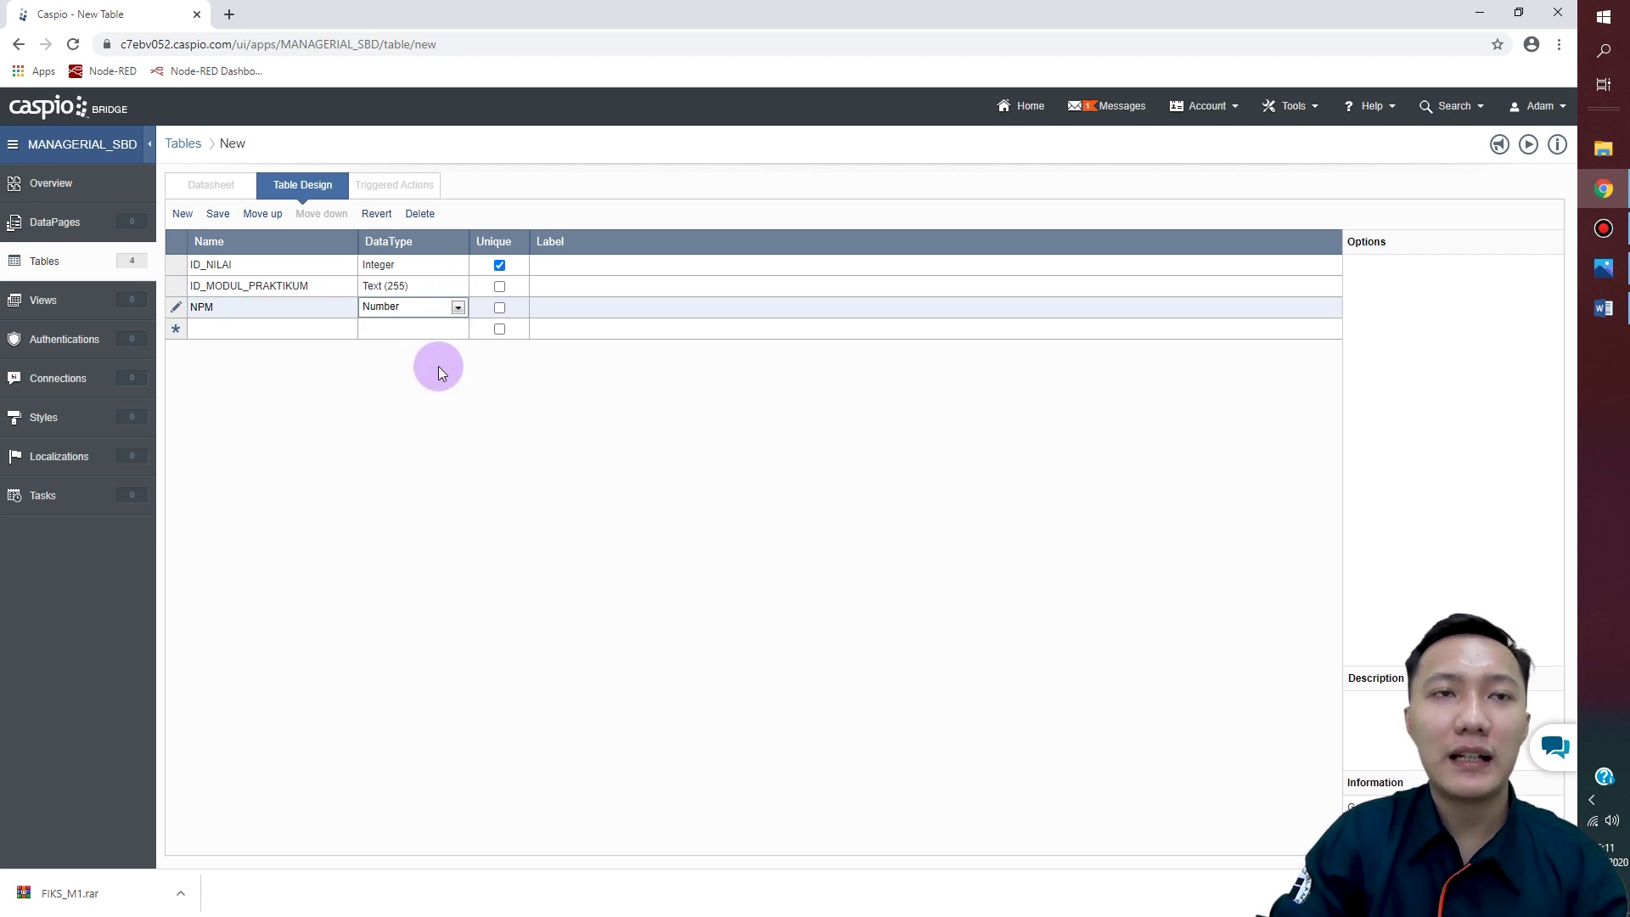
left_click(263, 326)
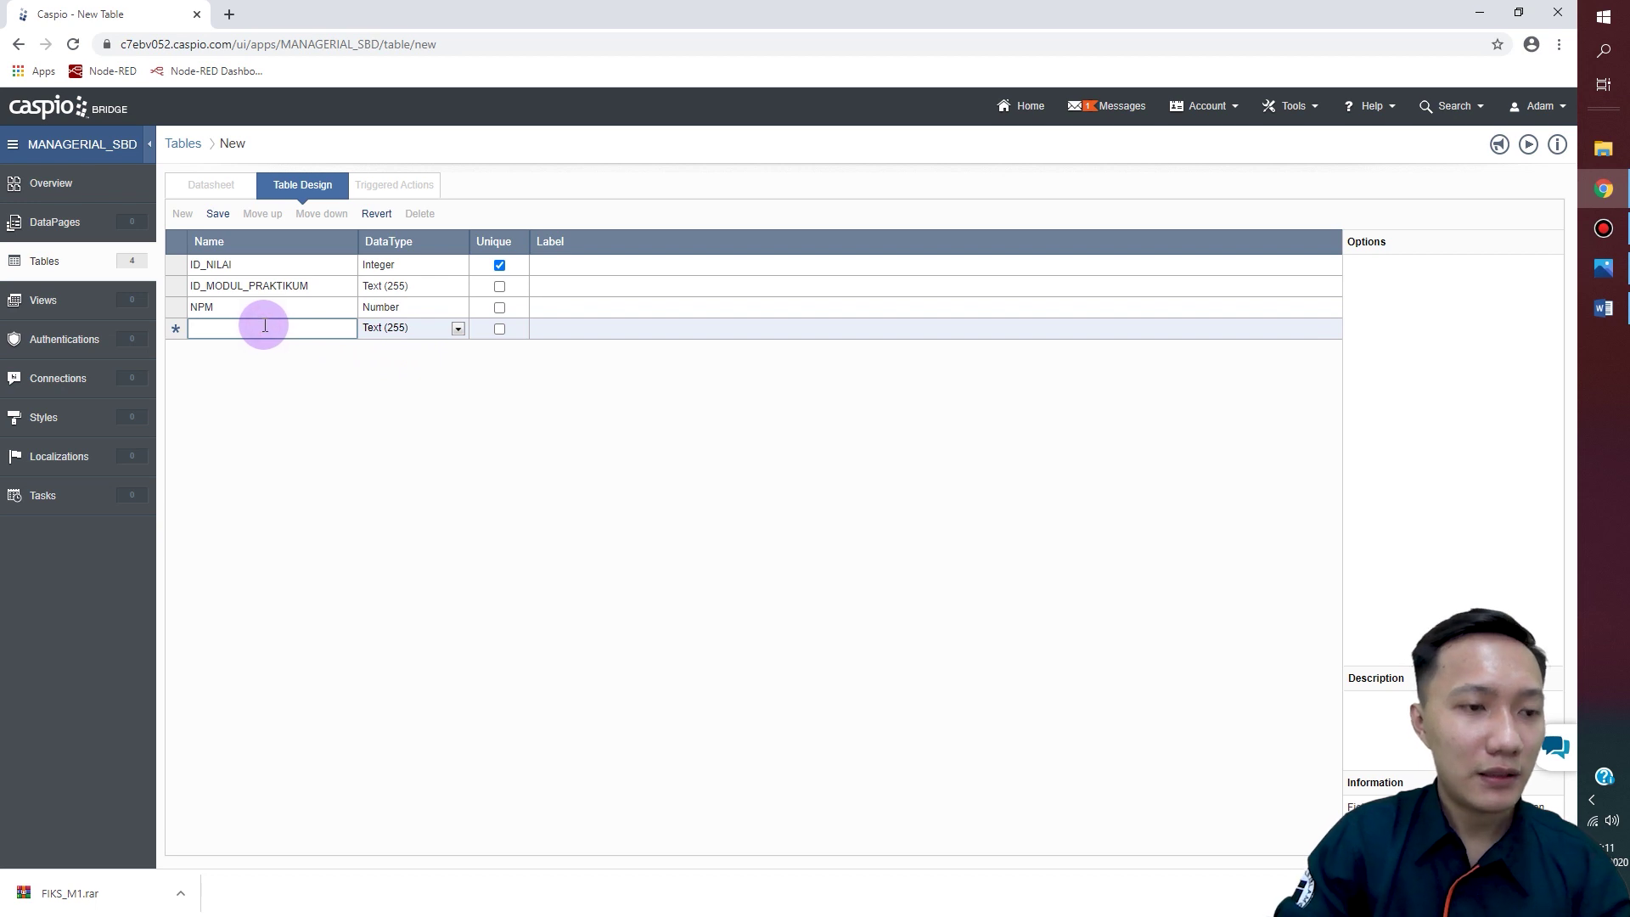
type("NILA")
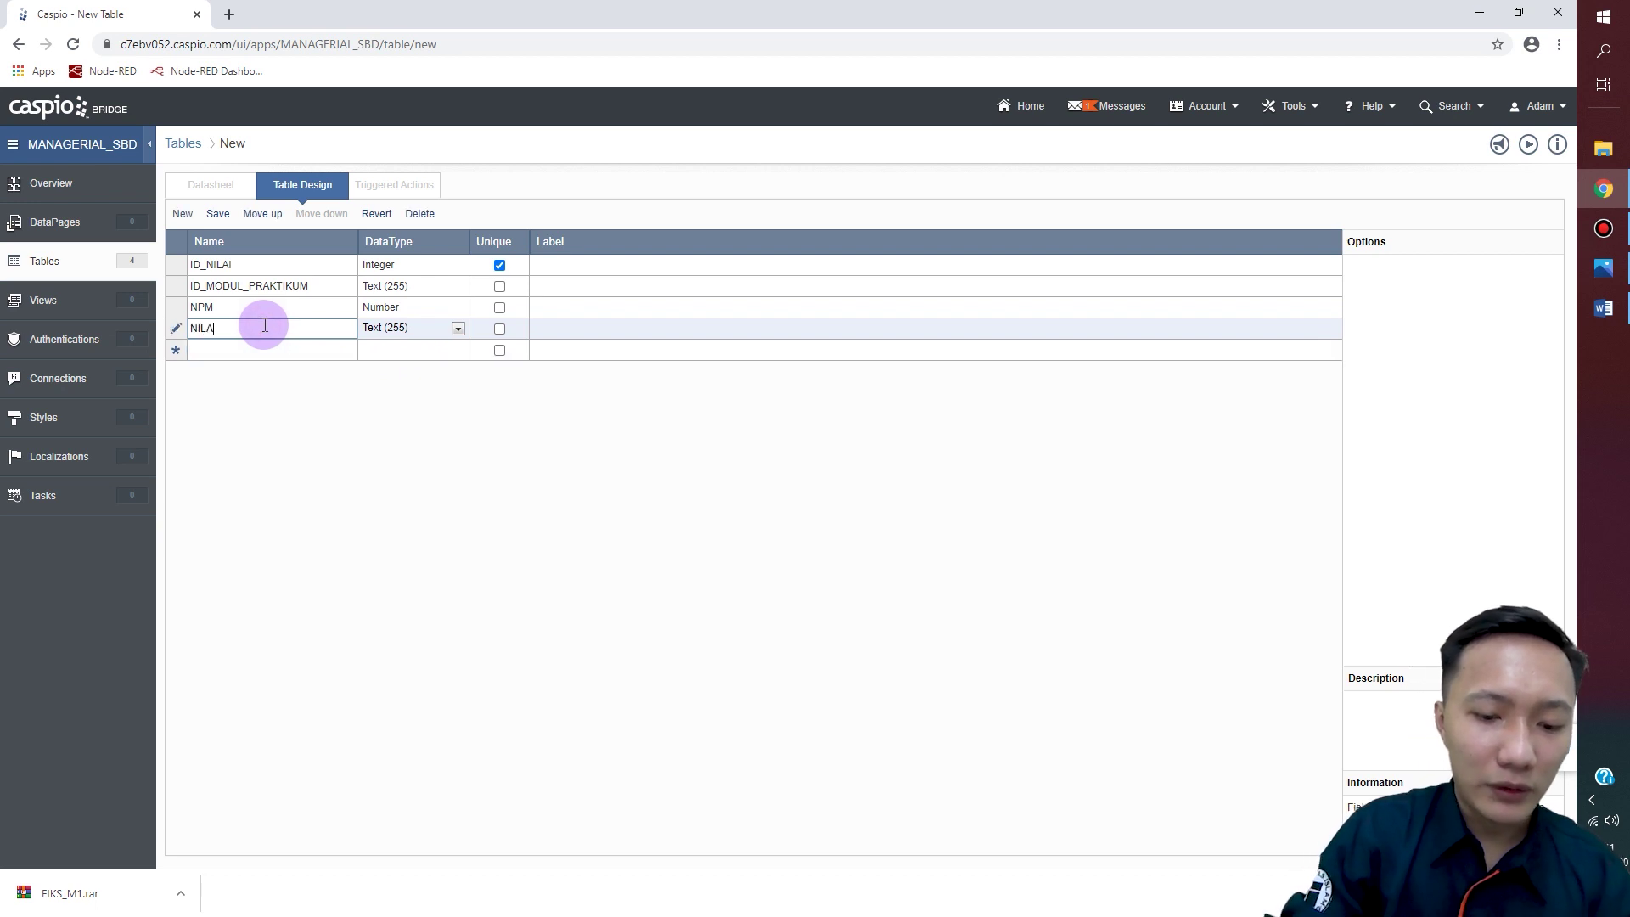
type("I_")
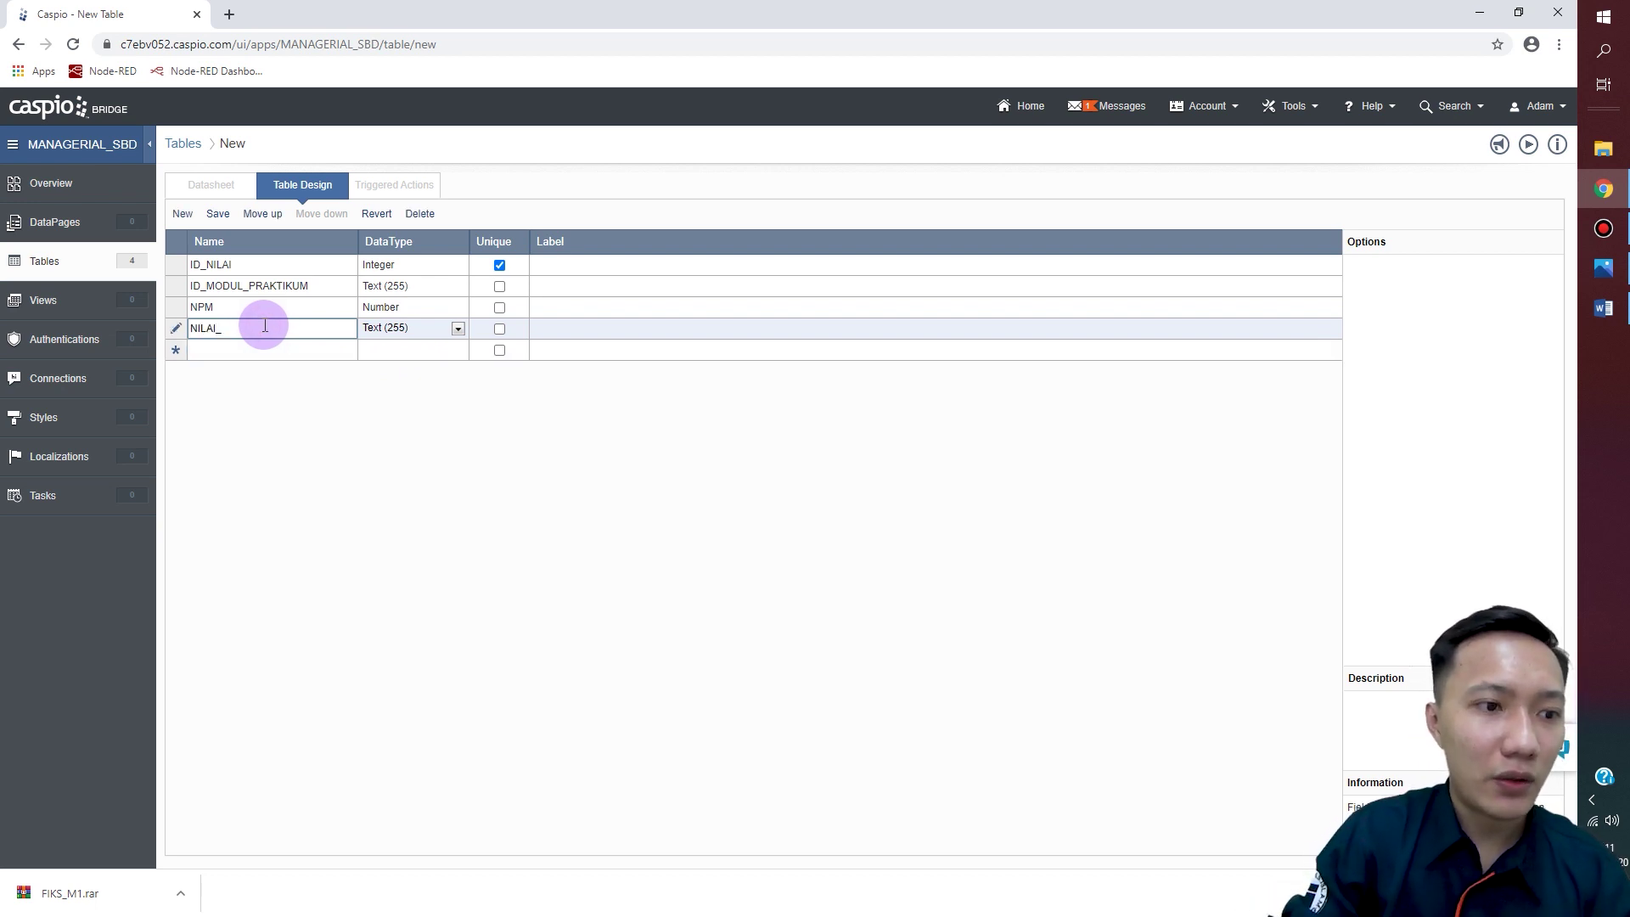
type("TES")
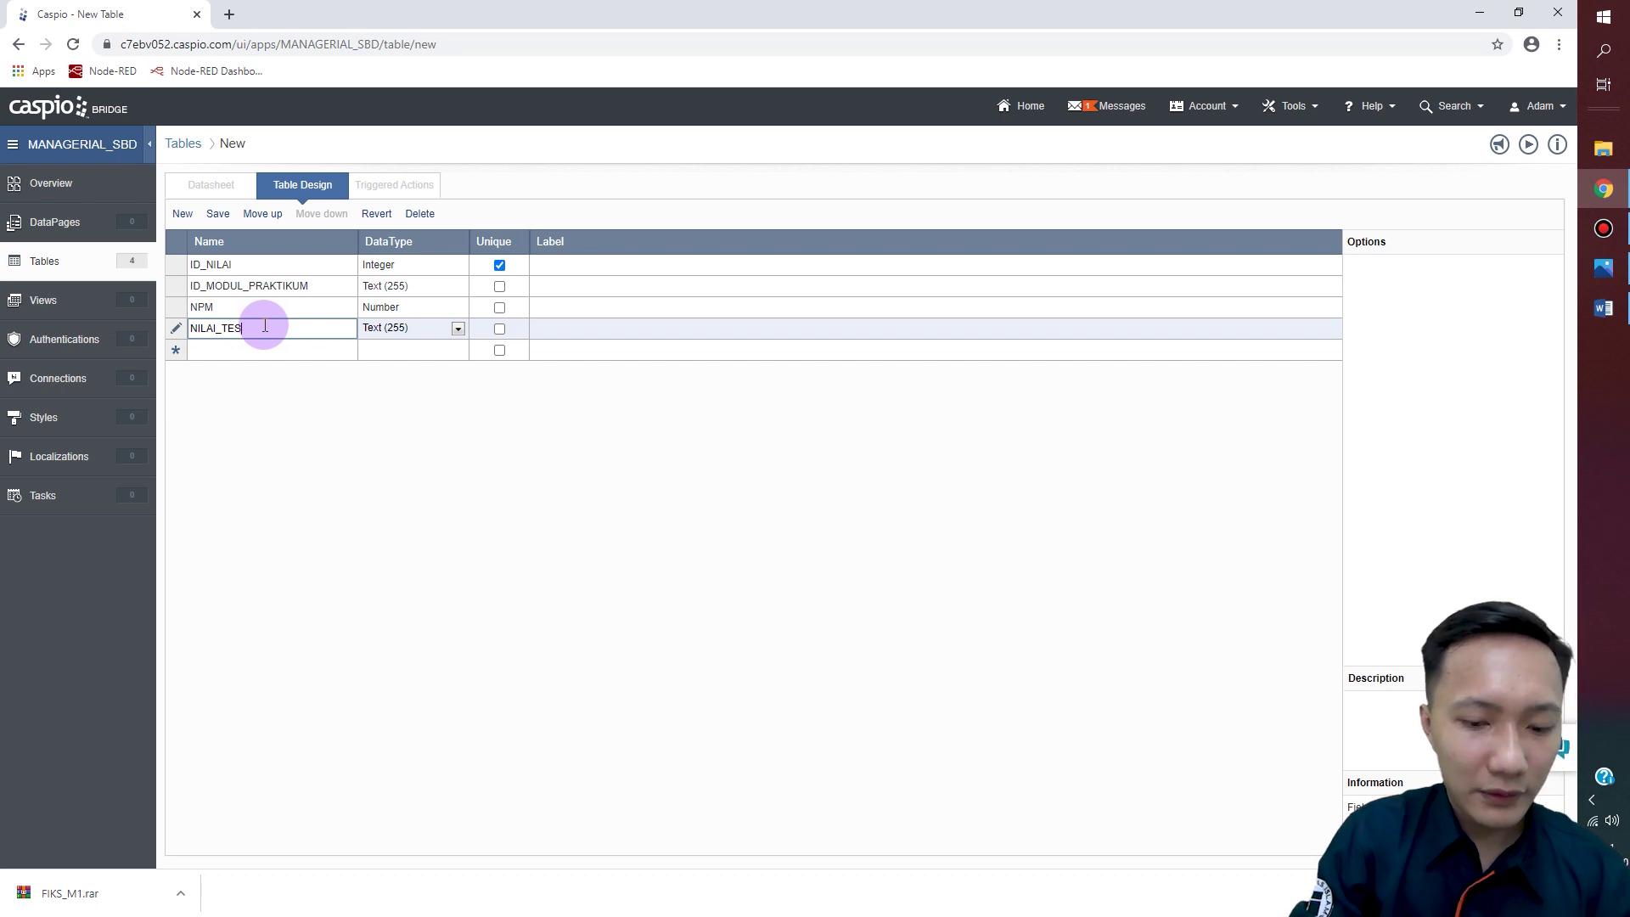
type("_PENDAH")
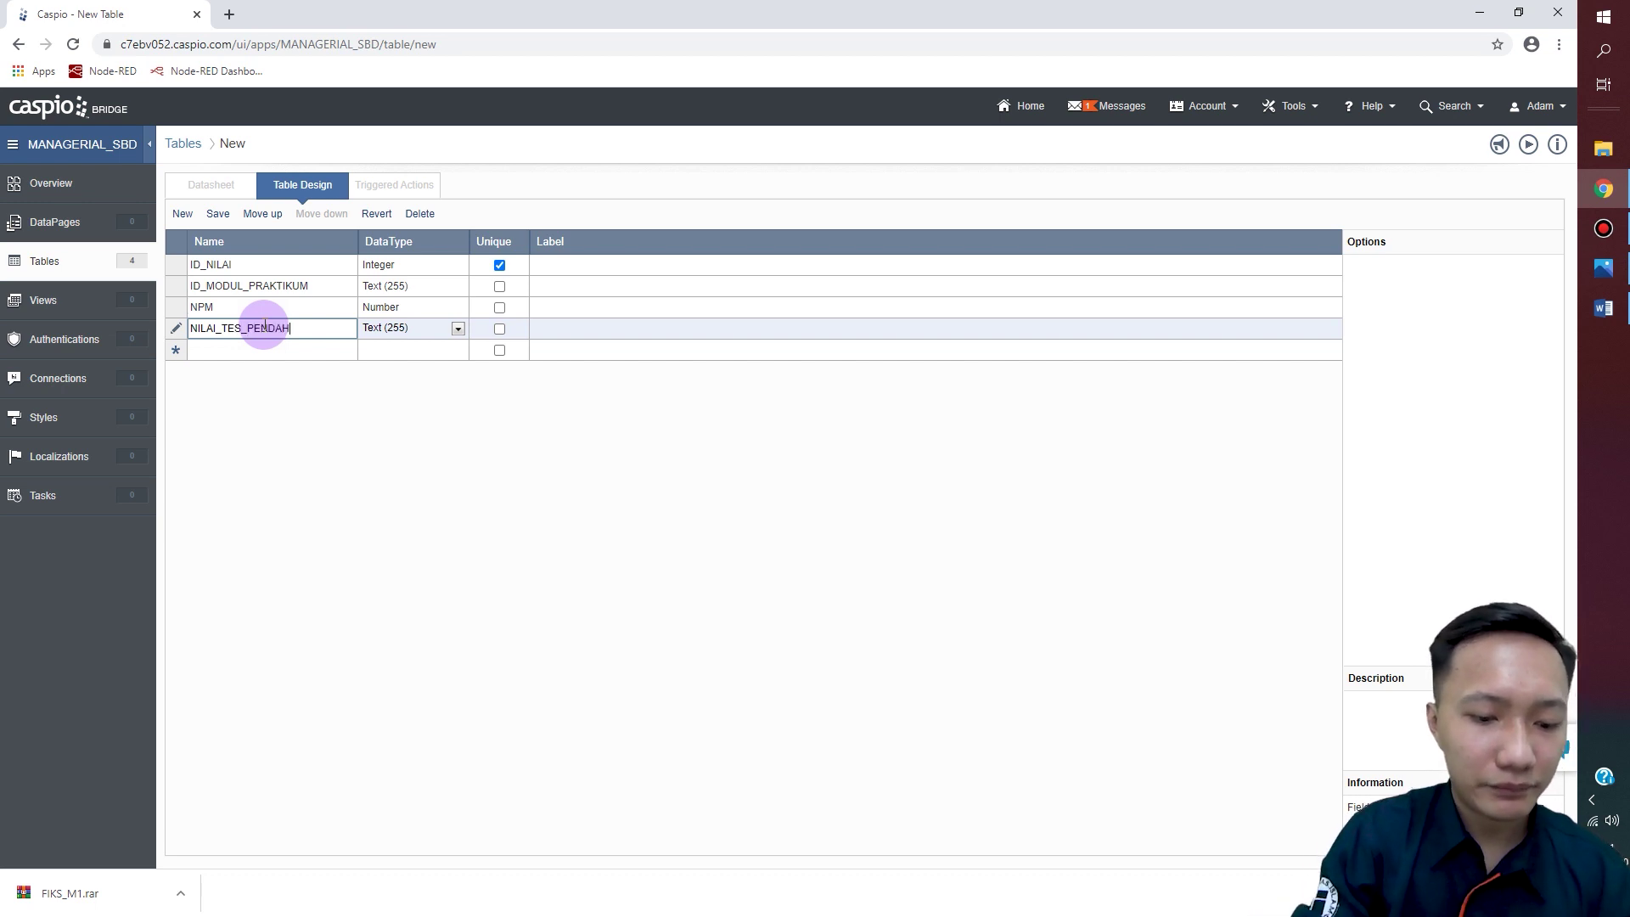
type("ULUAN")
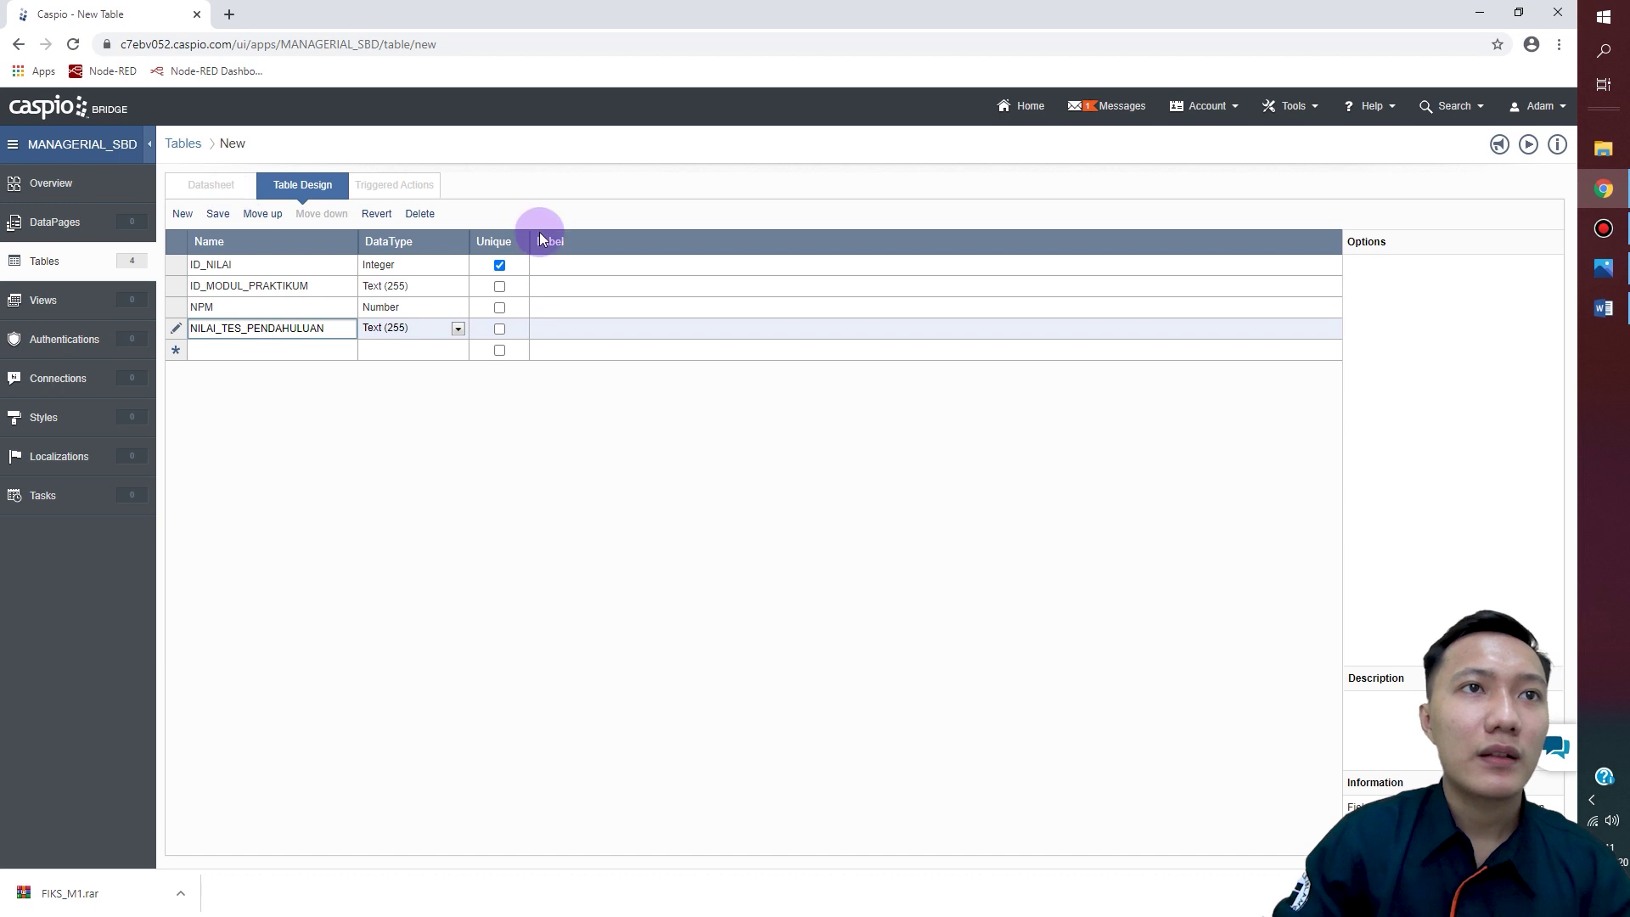
left_click(458, 329)
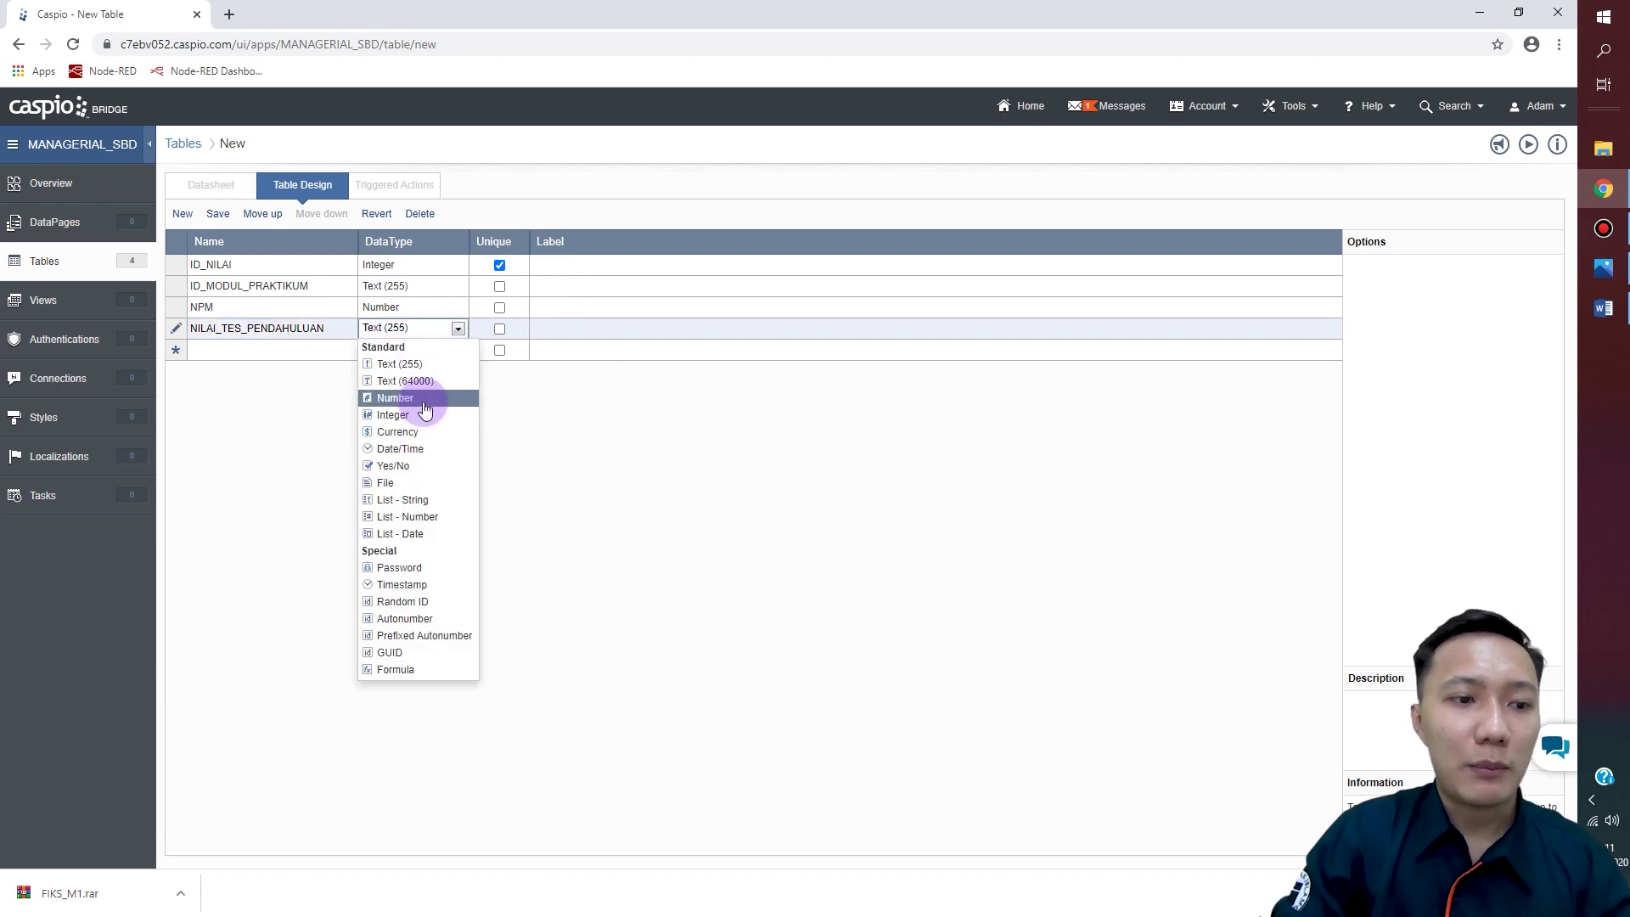
left_click(422, 399)
Step: Add NILAI_IMPLEMENTASI and NILAI_TES_AKHIR fields as Number, committing the last row
left_click(299, 349)
type("NI")
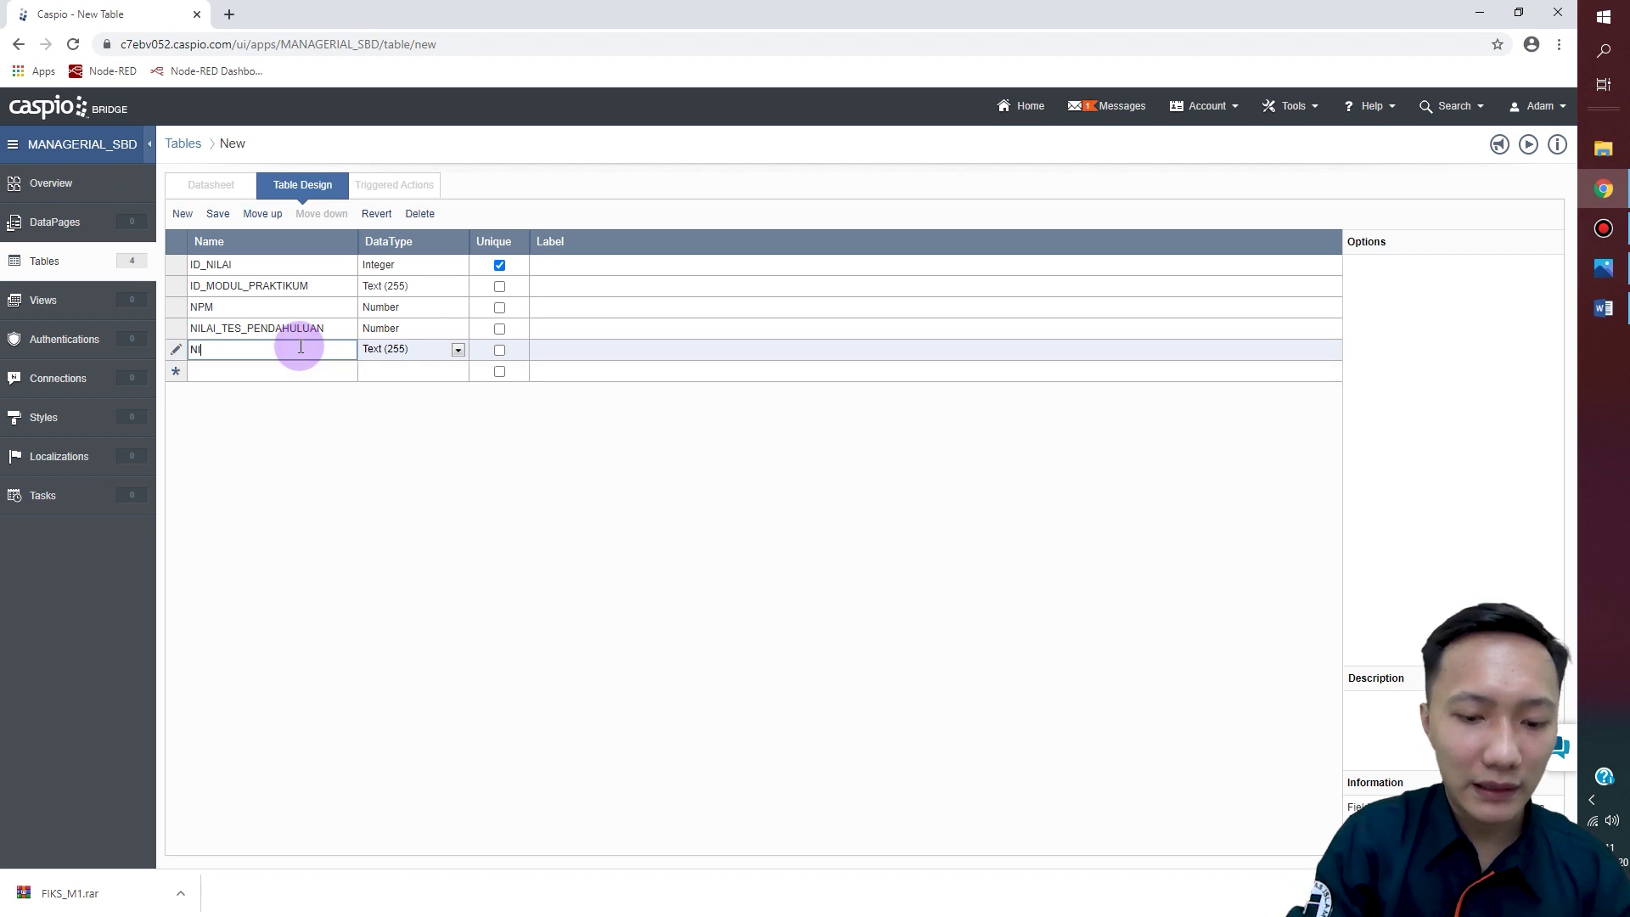
type("LAI_IMPLEMENT")
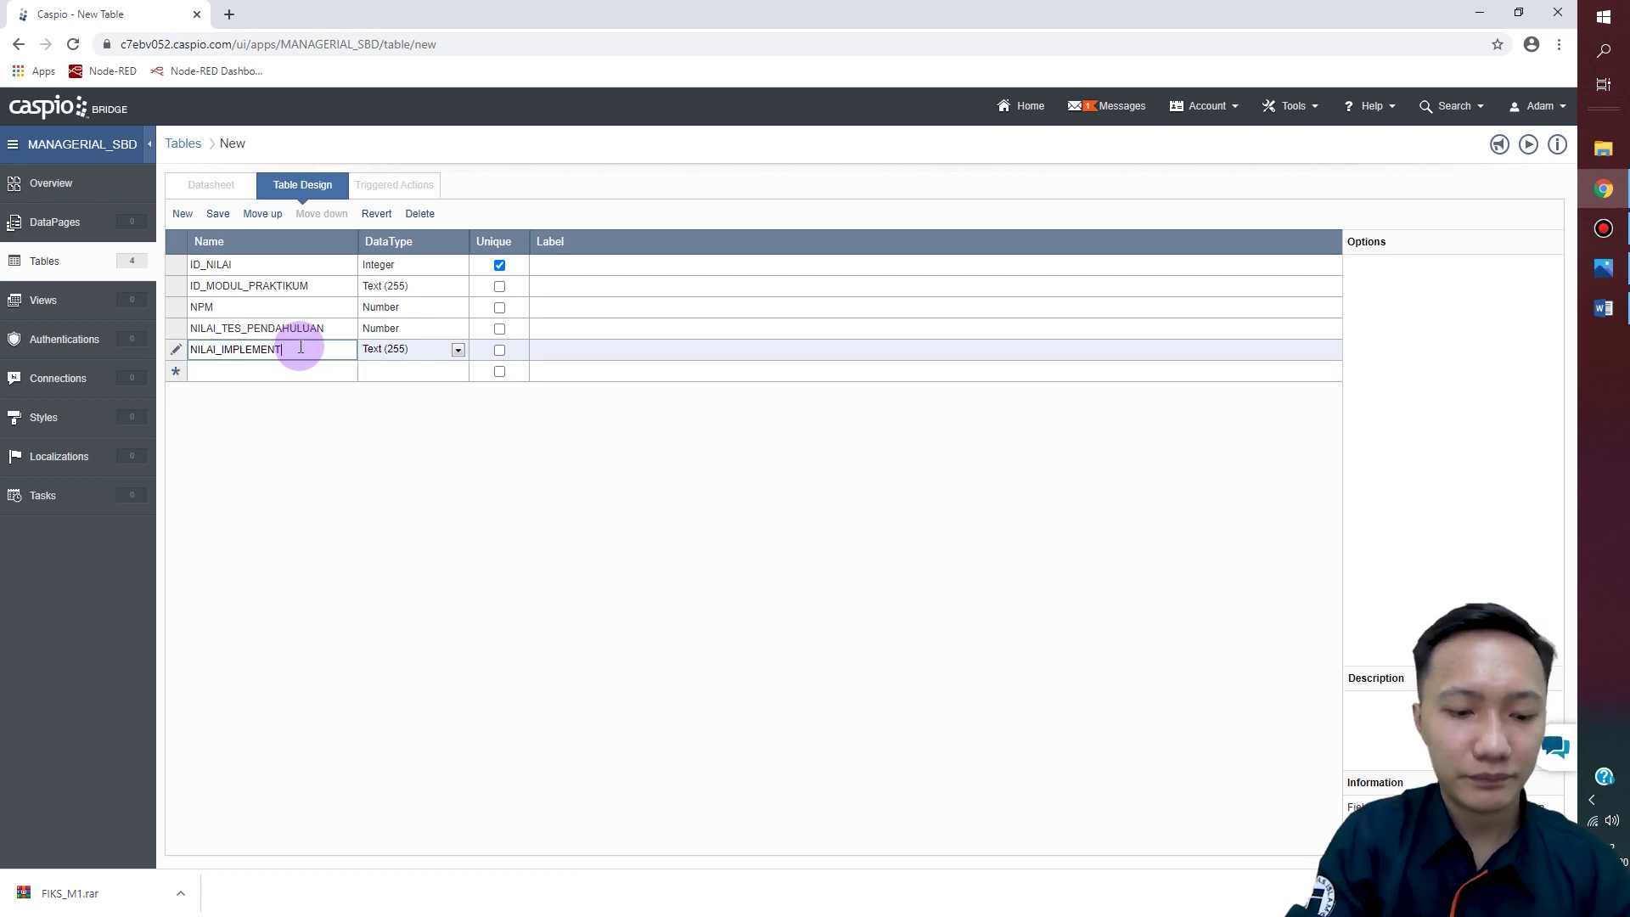
type("ASI")
left_click(459, 349)
left_click(395, 420)
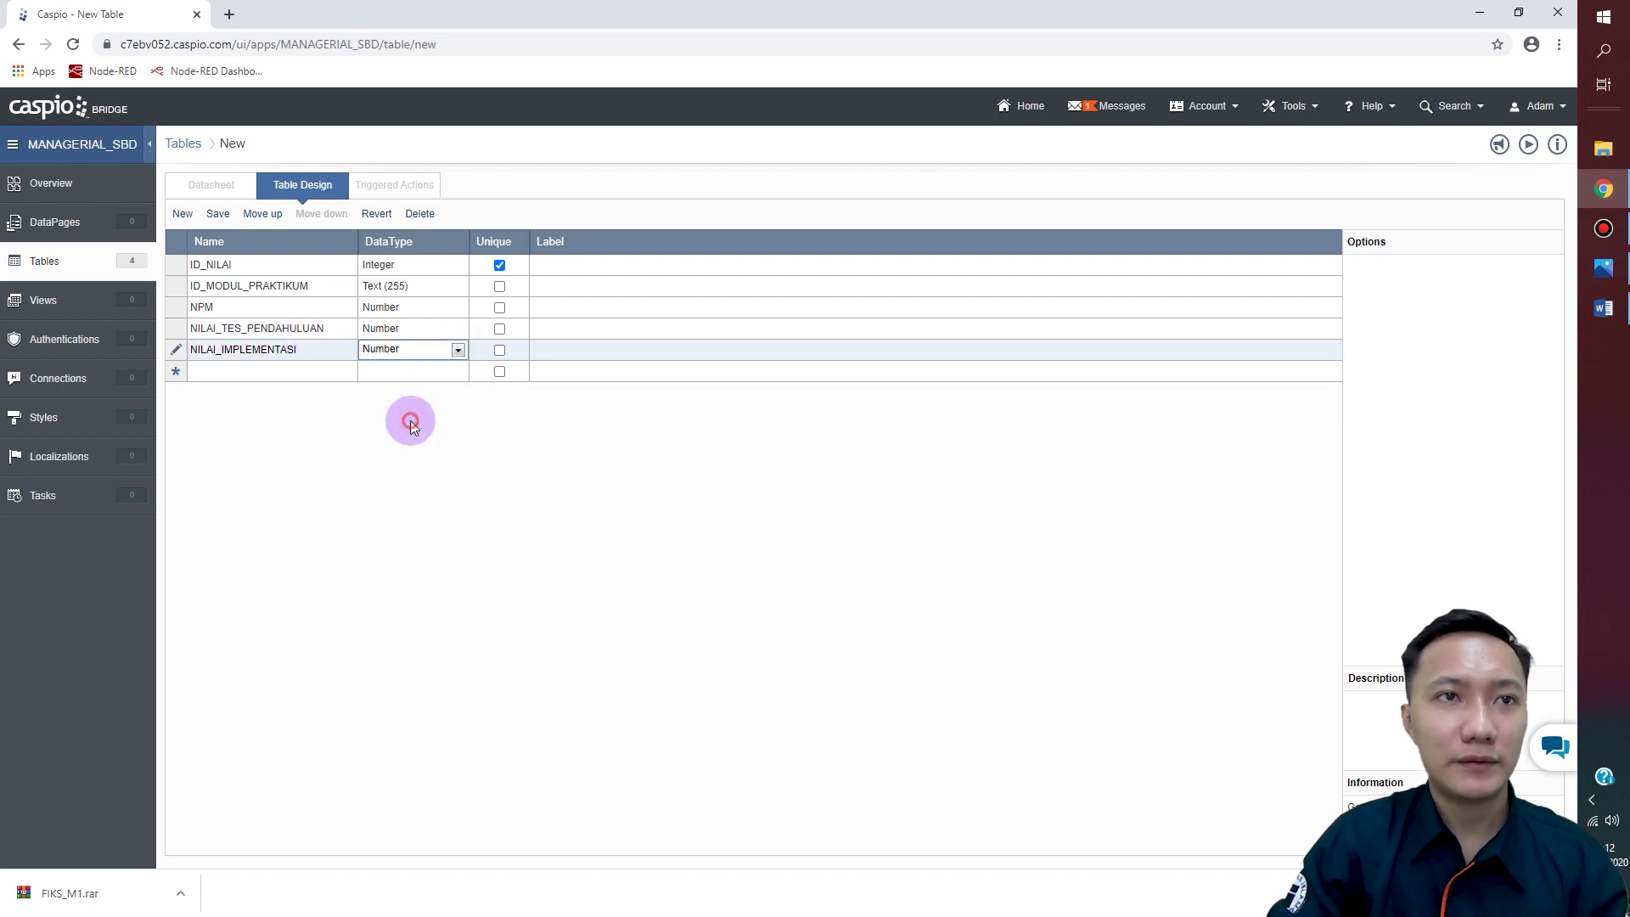
left_click(303, 372)
type("NILAI")
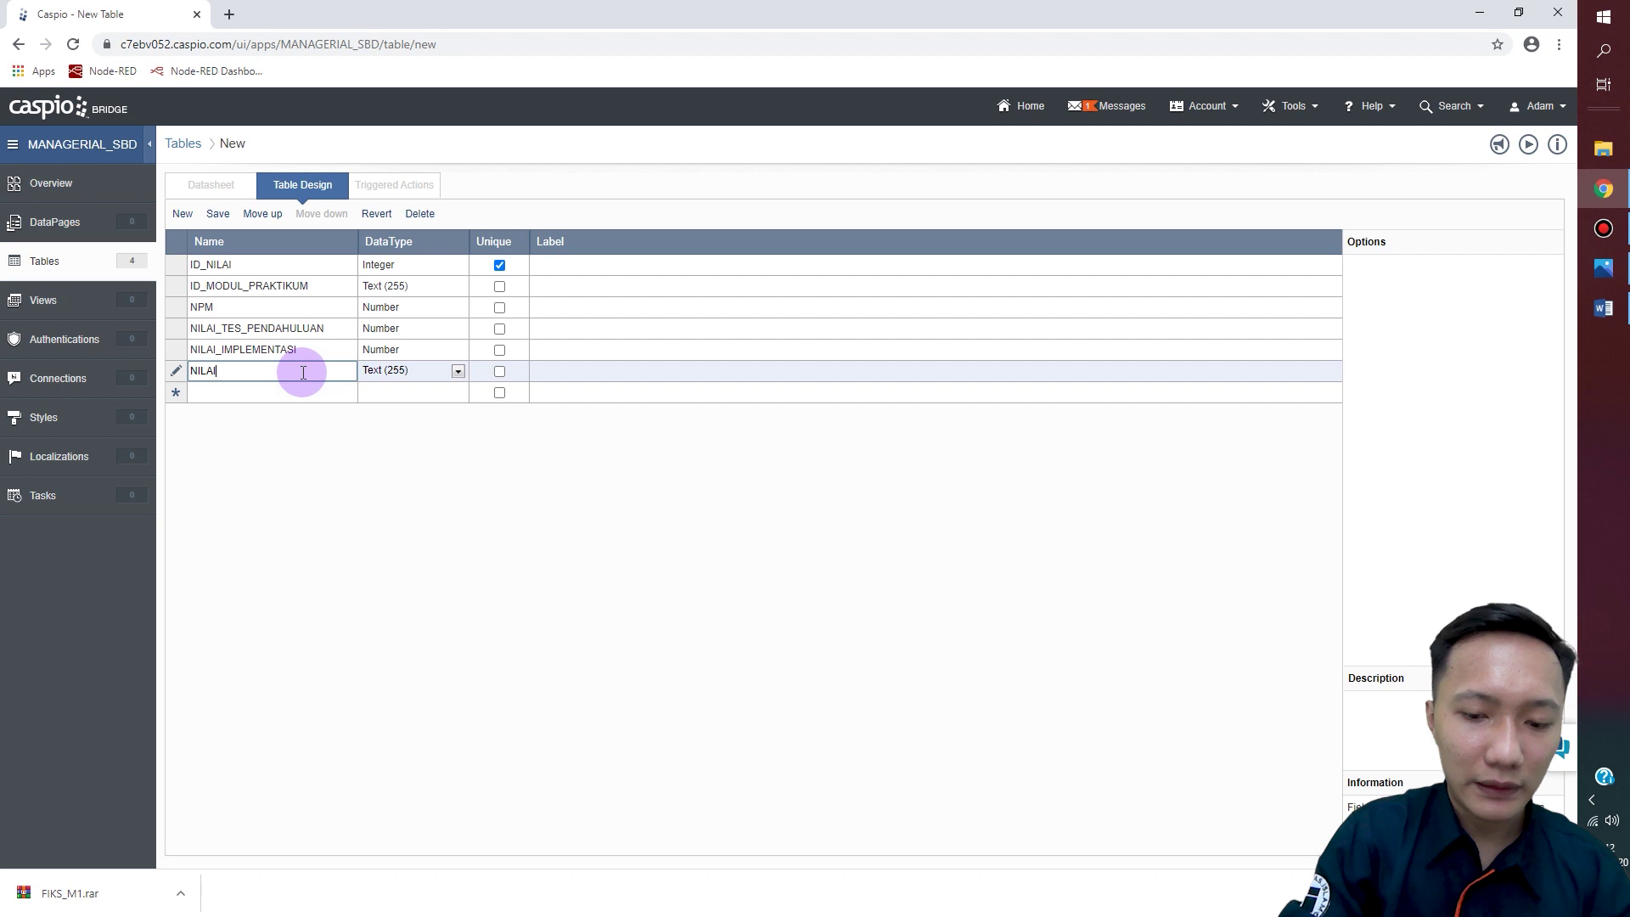
type("_TES_")
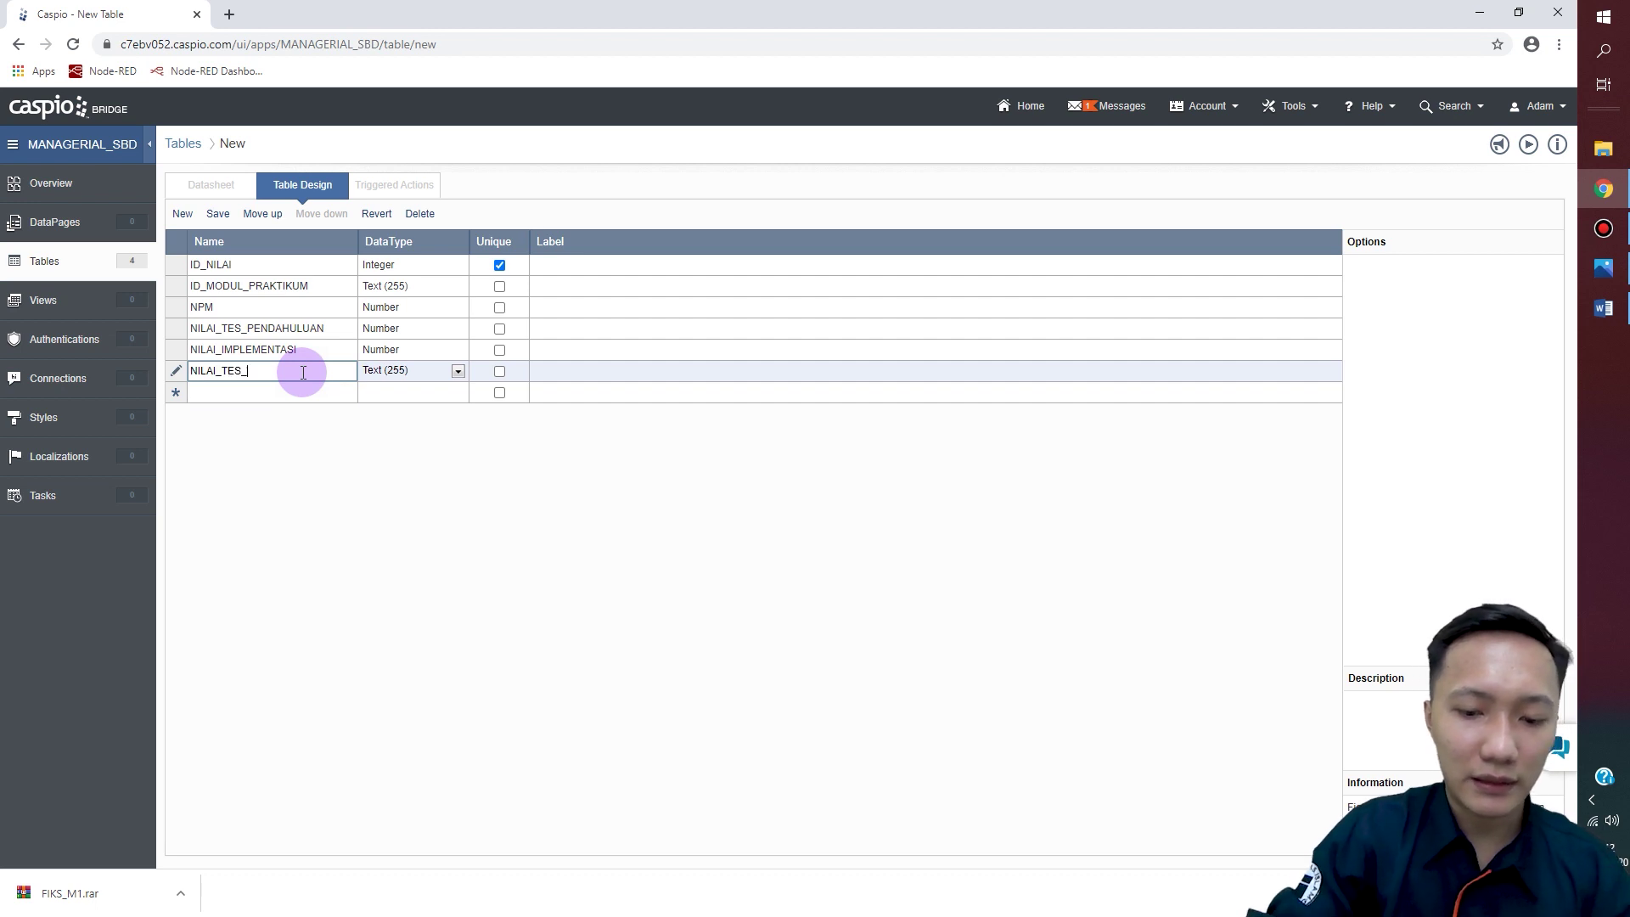
type("AKHIR")
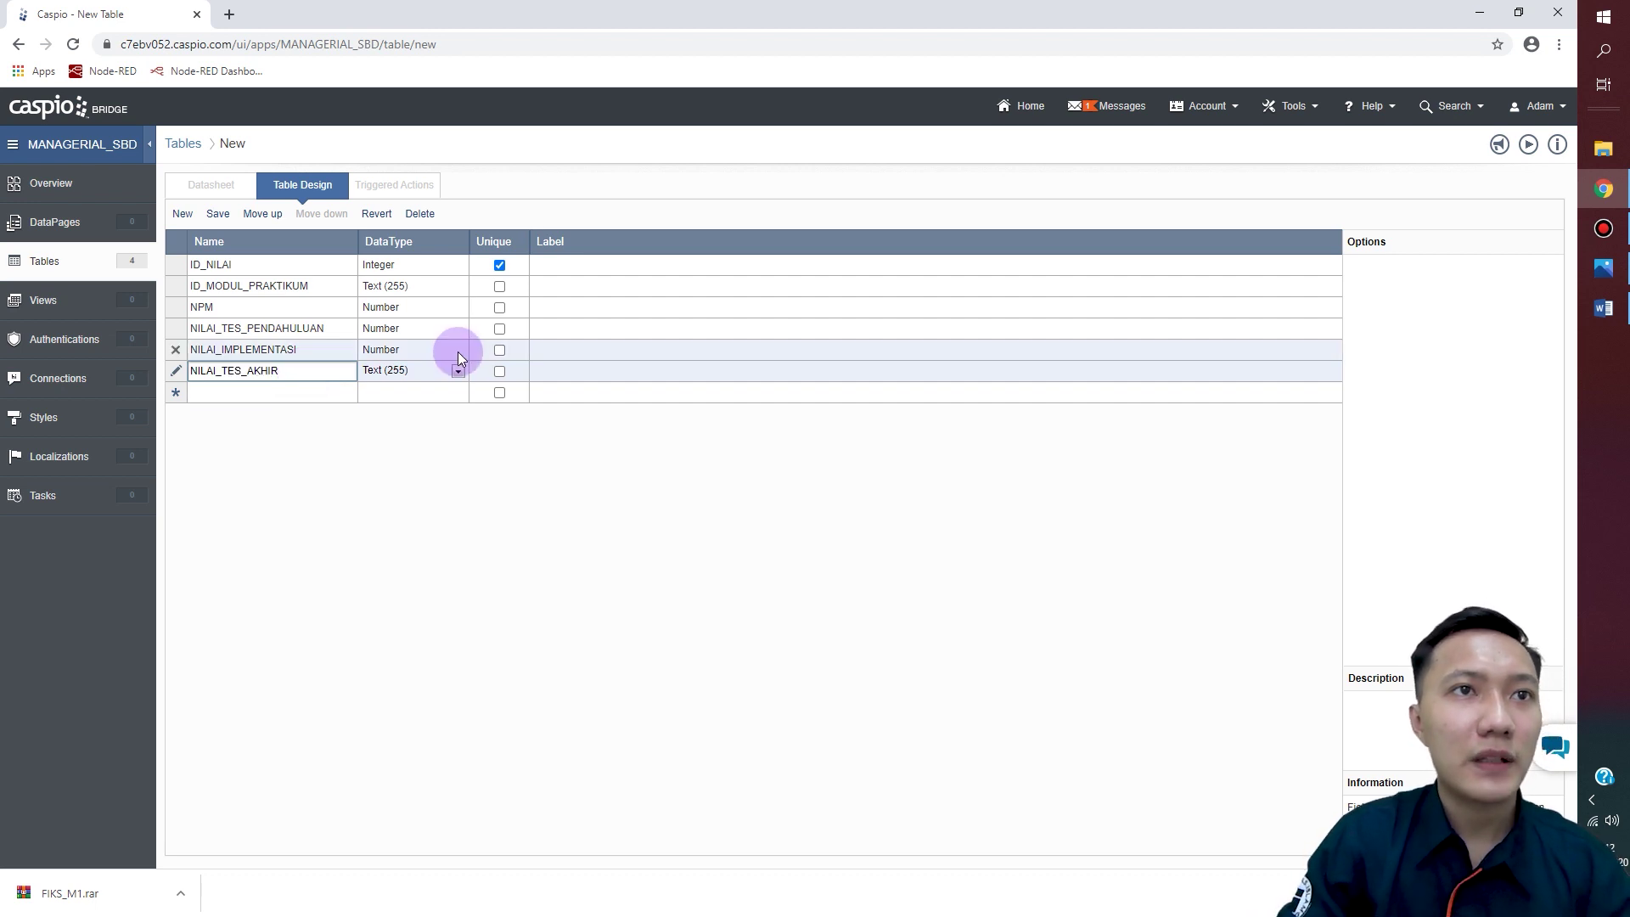
left_click(457, 372)
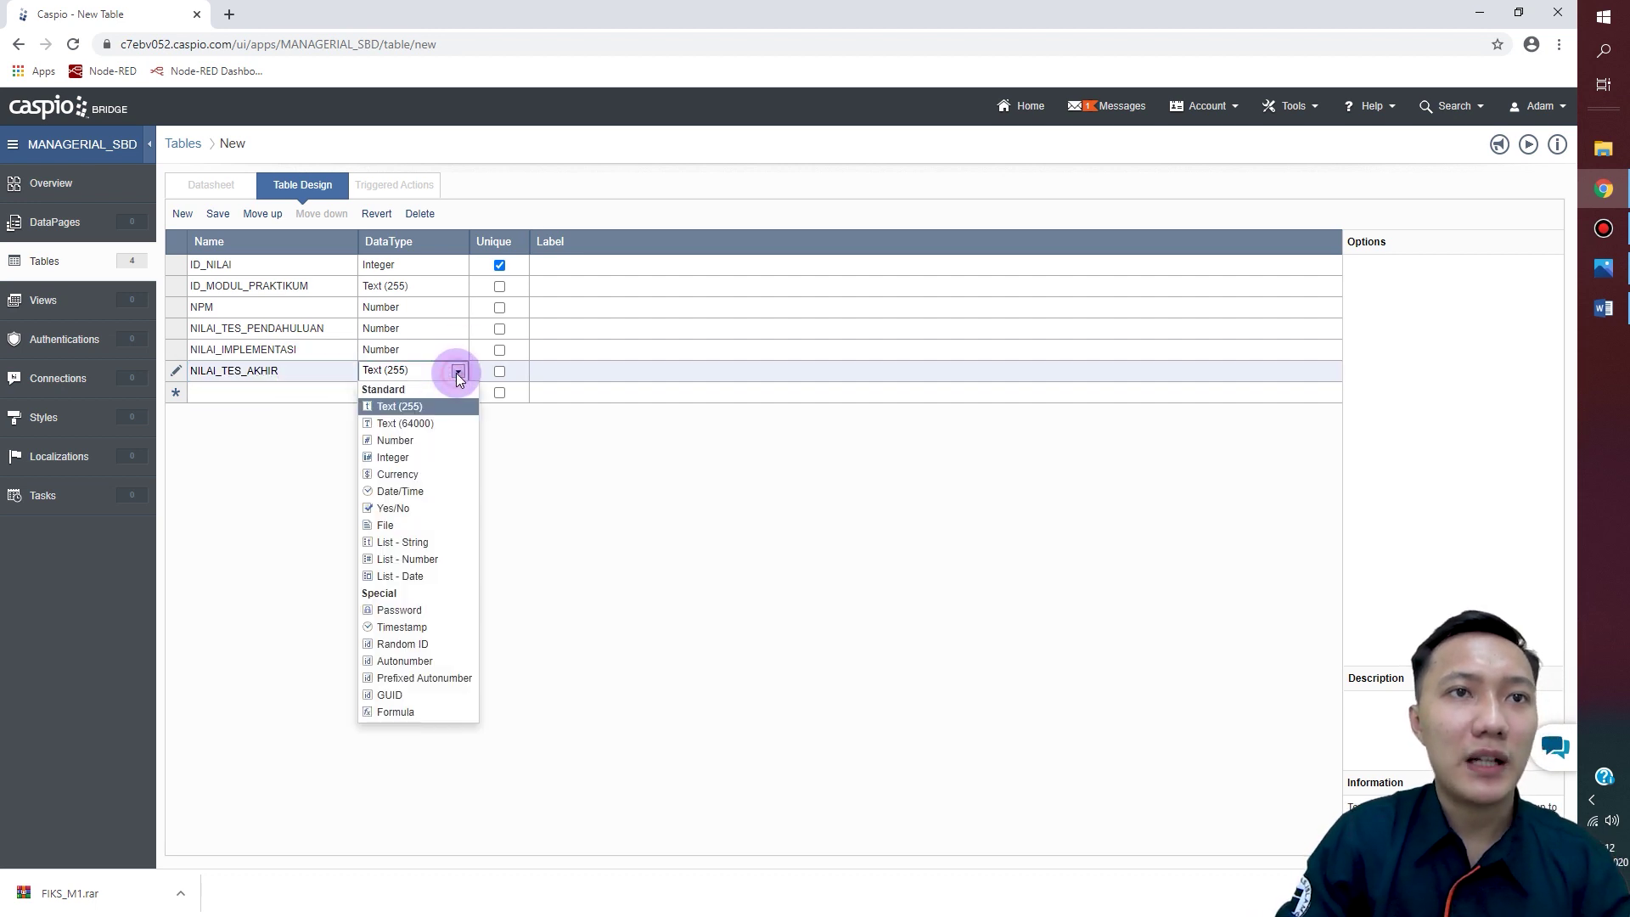
left_click(414, 440)
left_click(256, 395)
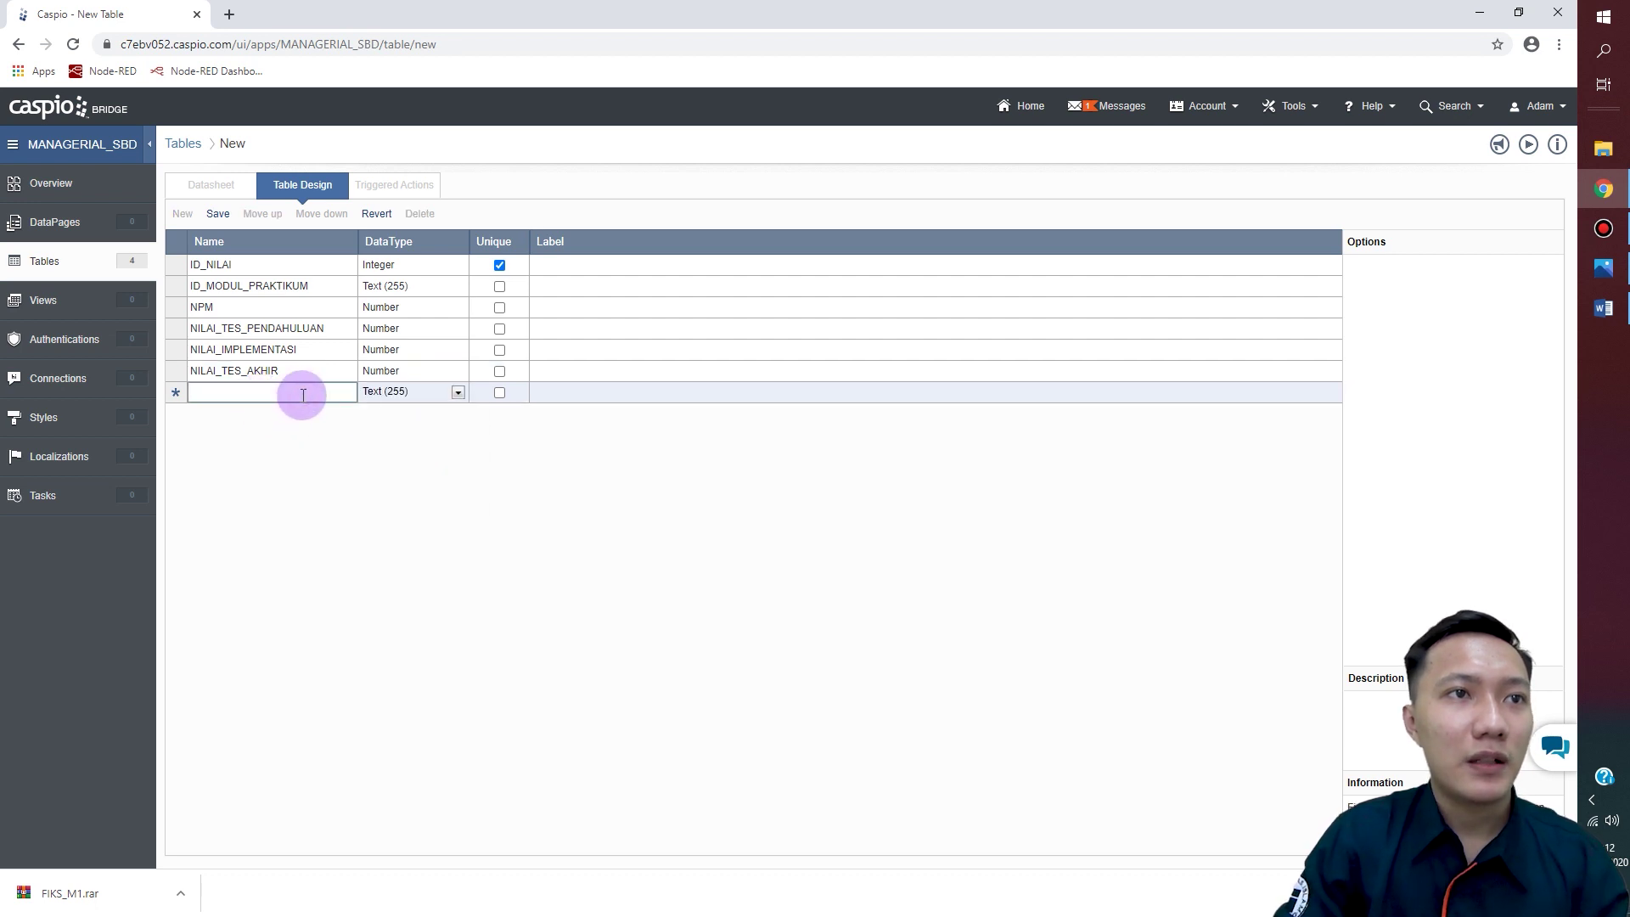
Step: Add a NILAI_MODUL field with the Formula data type
type("N")
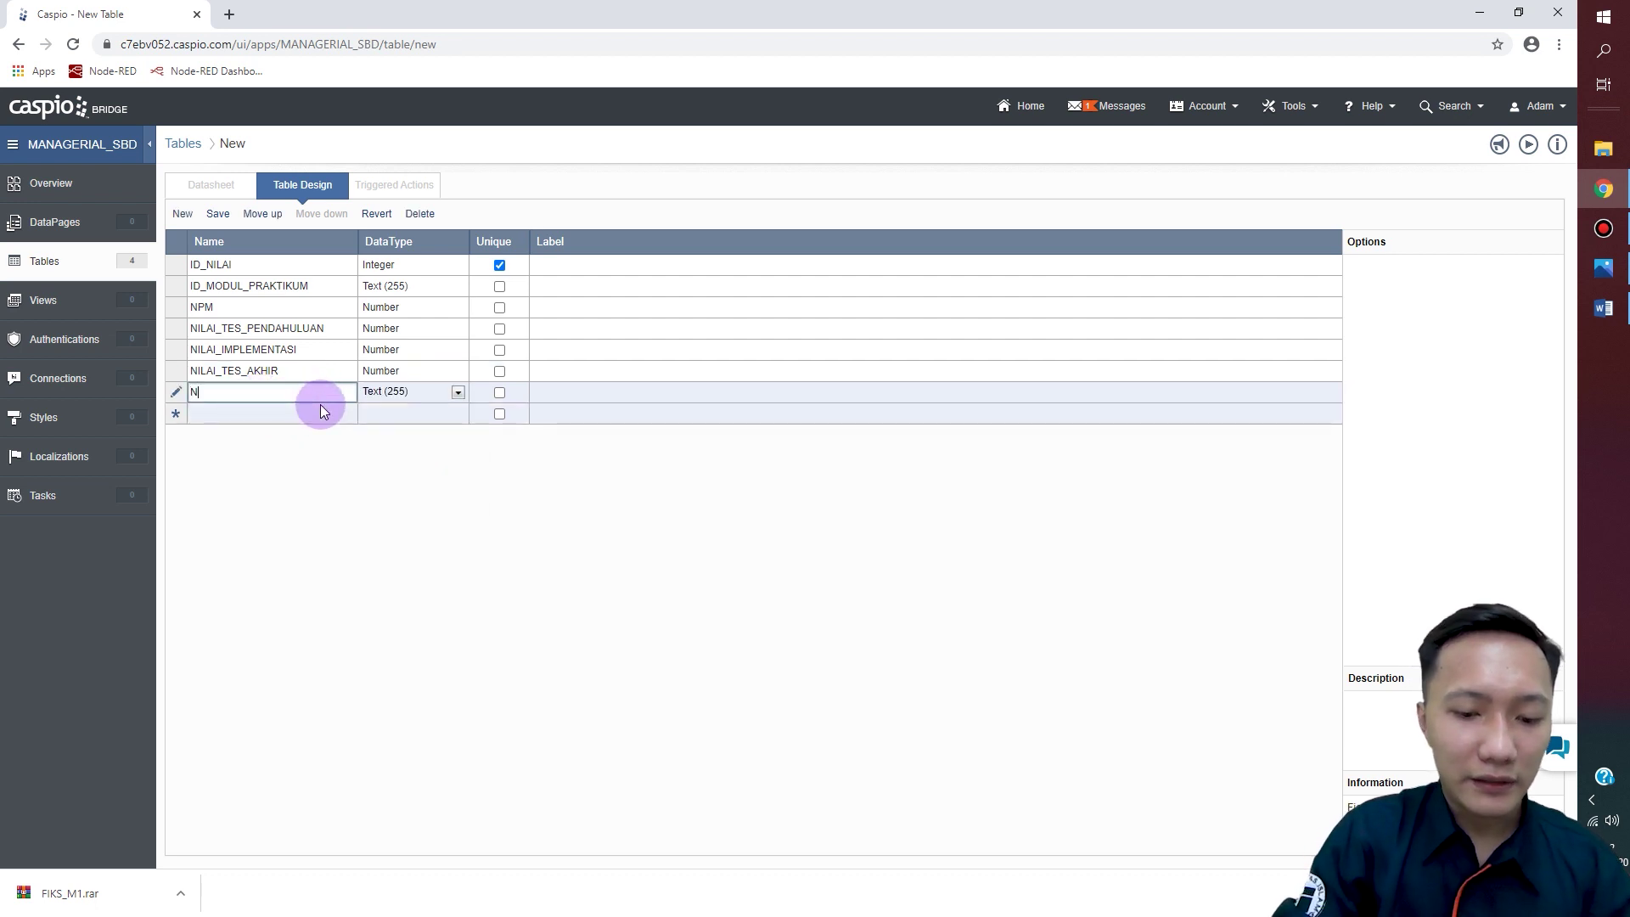
type("ILAI_MODUL")
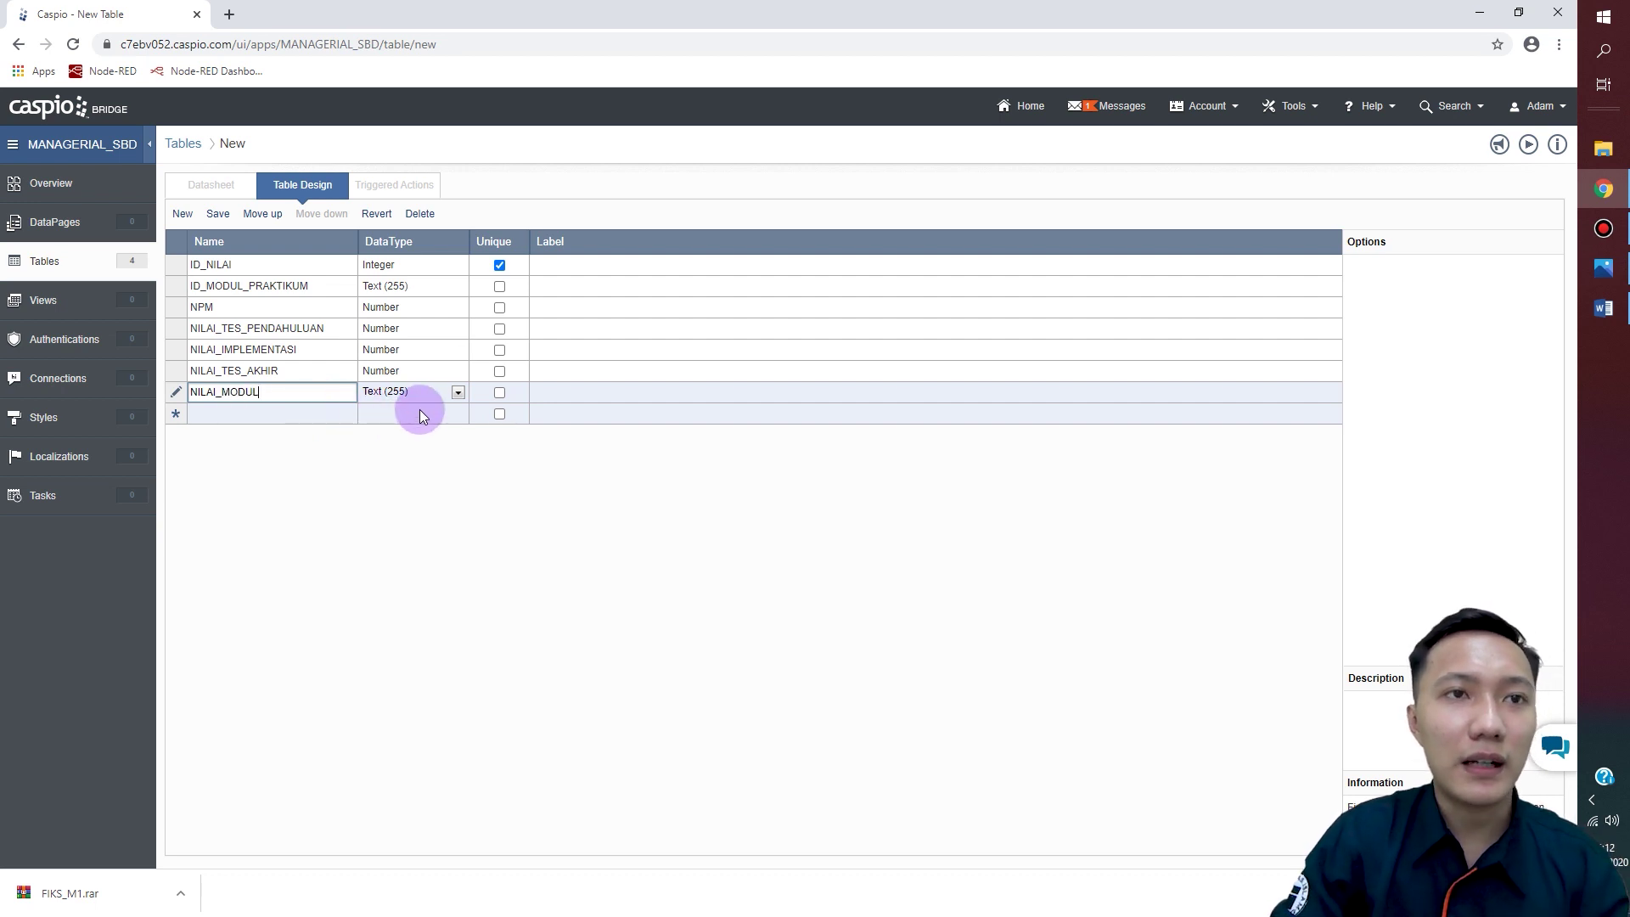
left_click(458, 392)
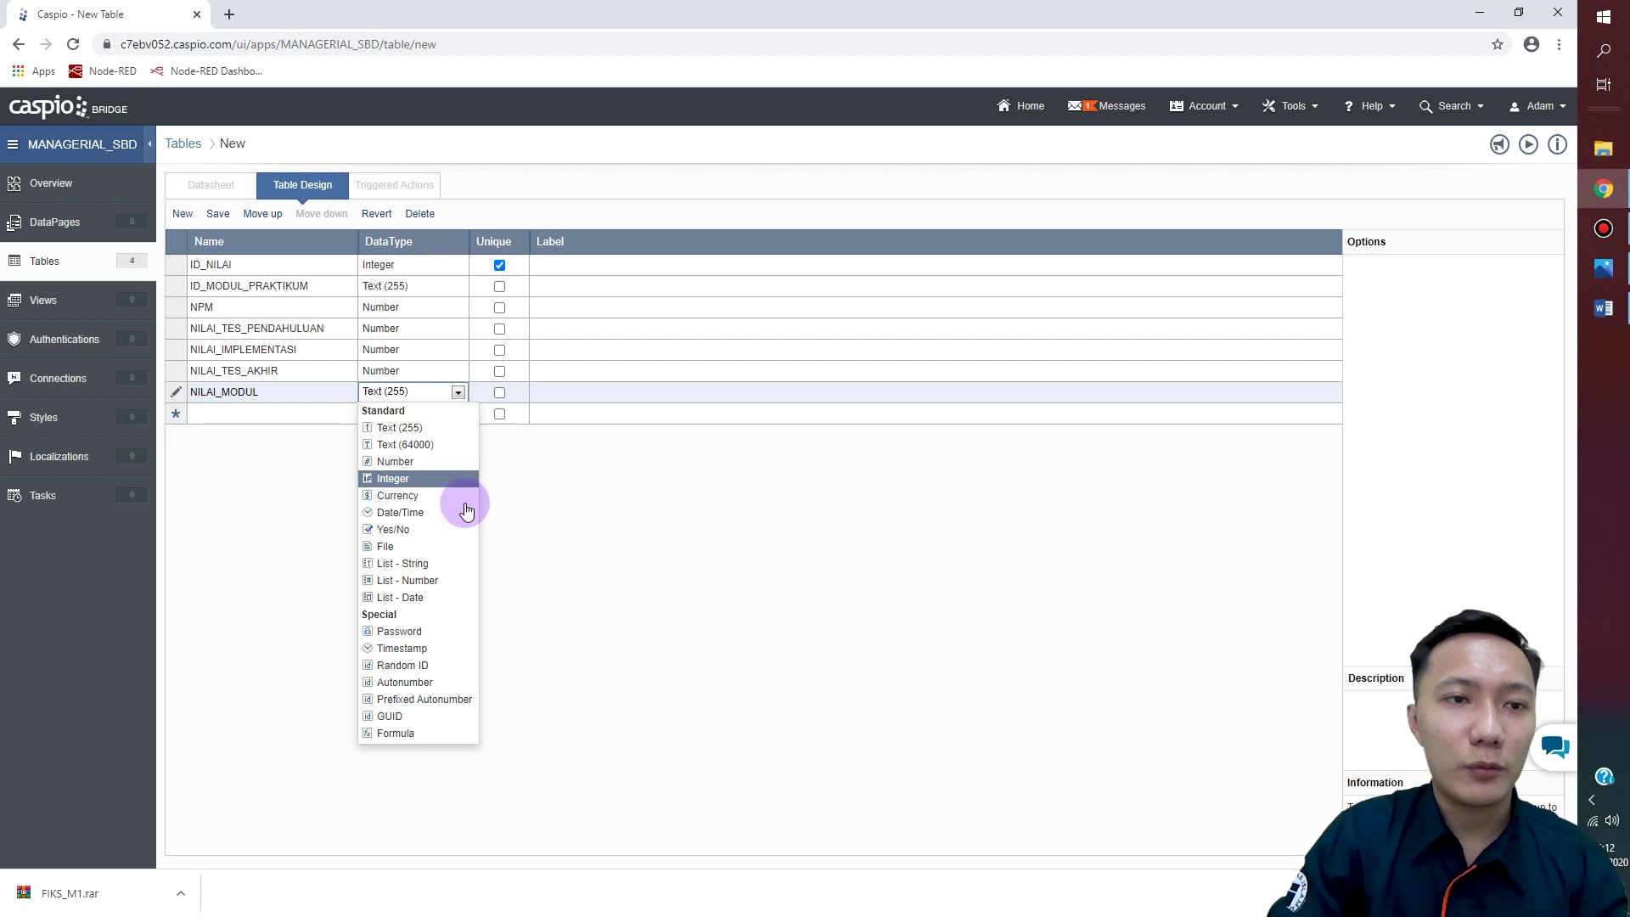
left_click(411, 733)
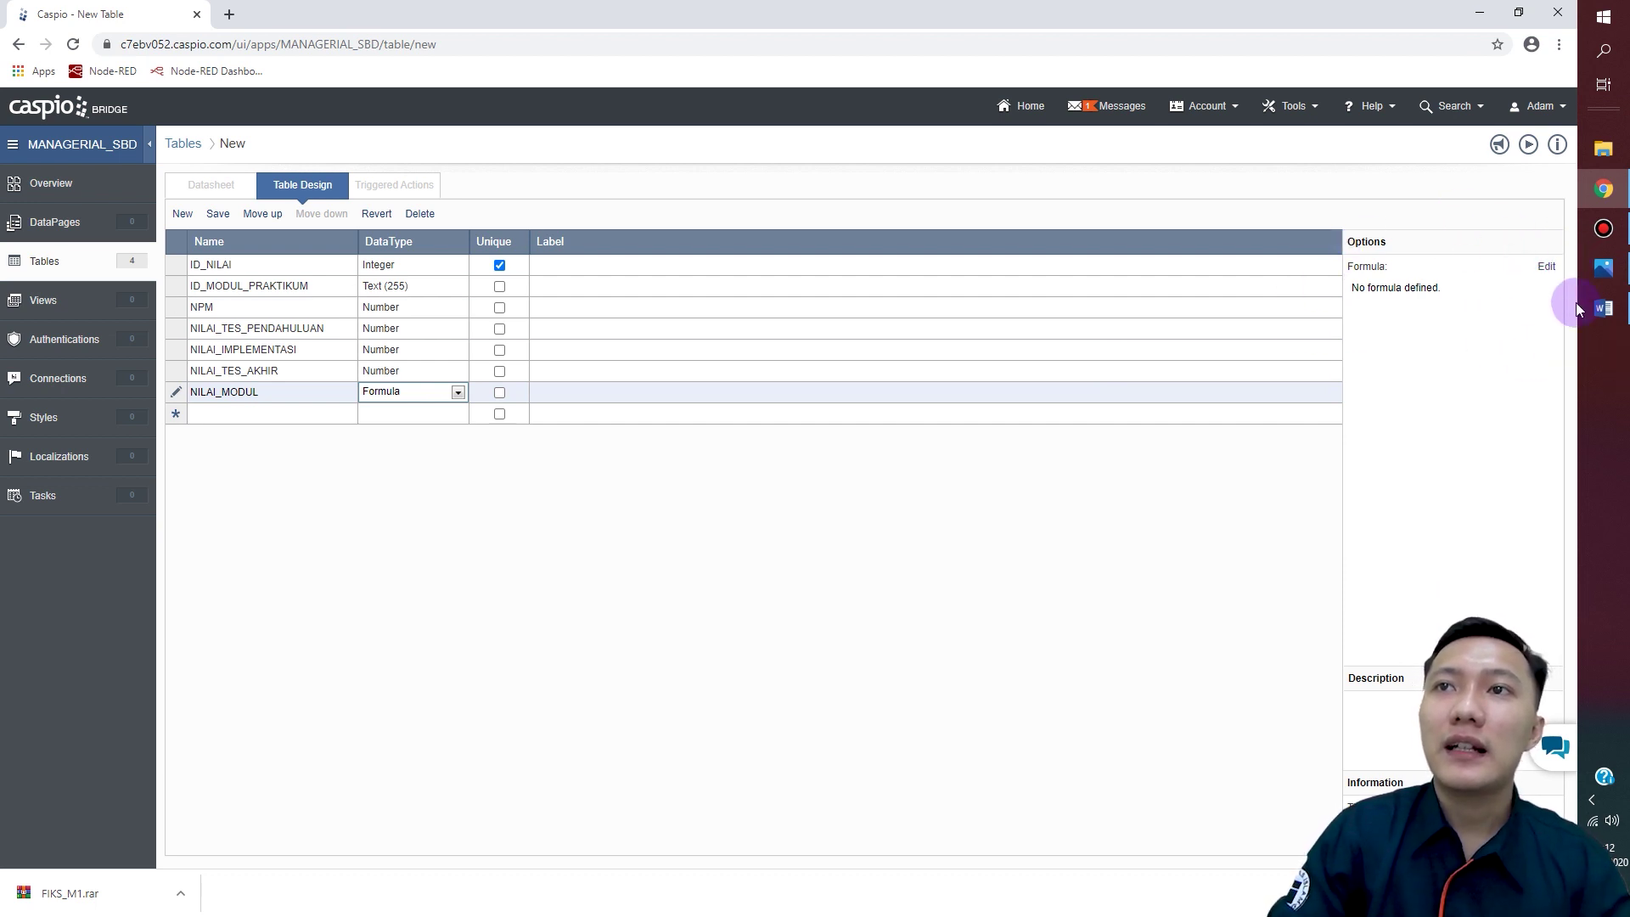
Step: Insert the NILAI_TES_PENDAHULUAN field reference into NILAI_MODUL's formula editor
left_click(1548, 268)
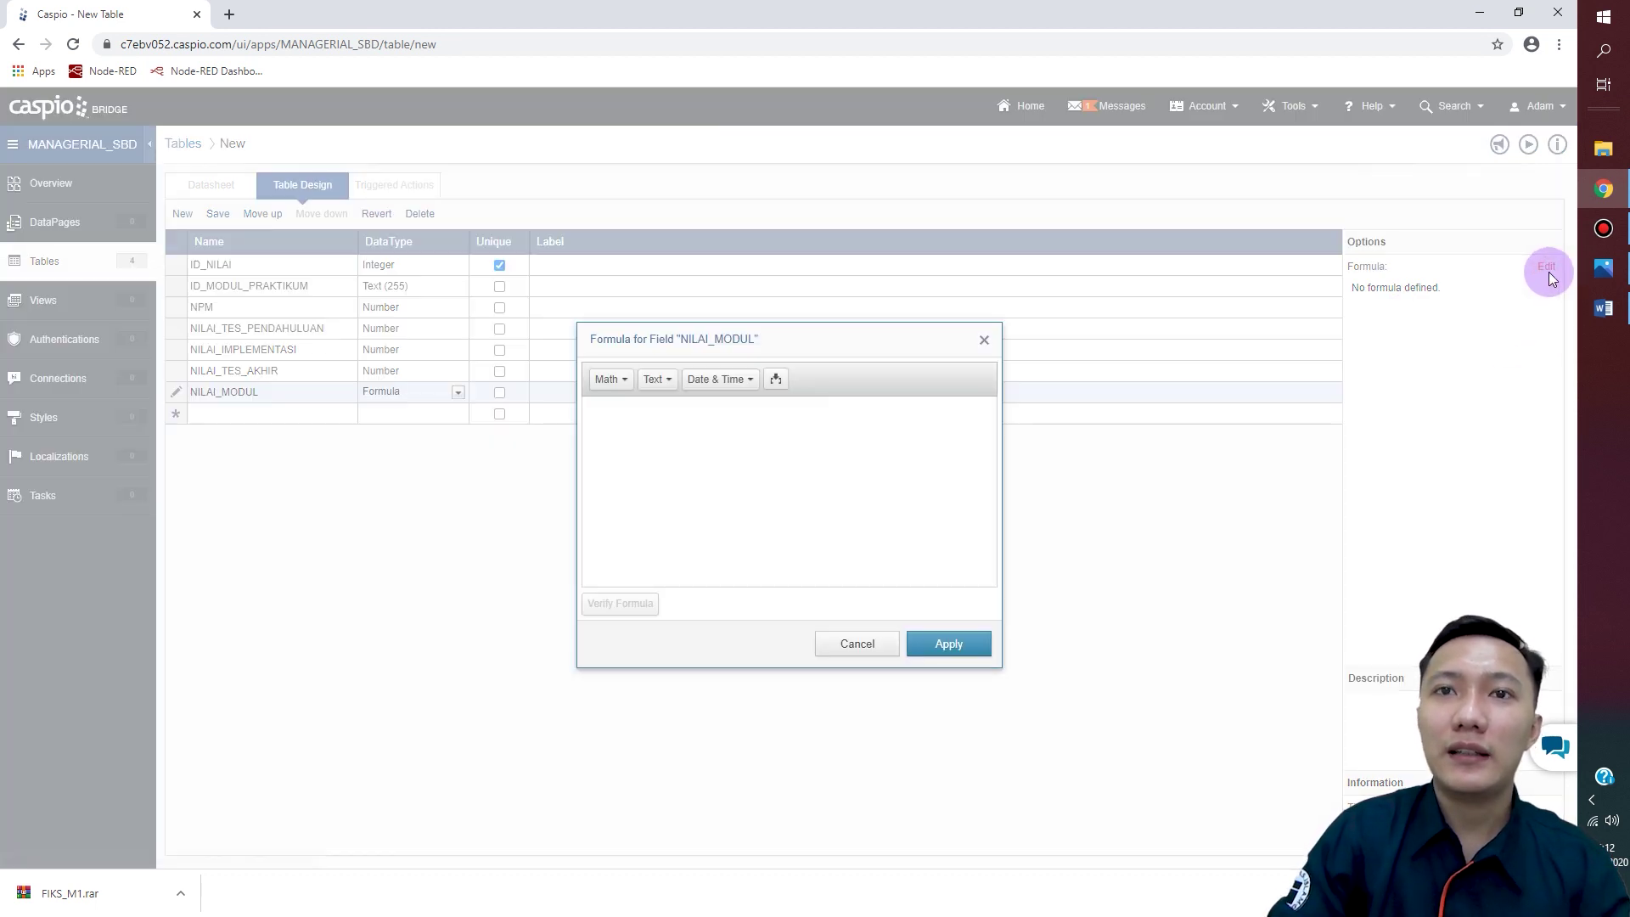
left_click(778, 381)
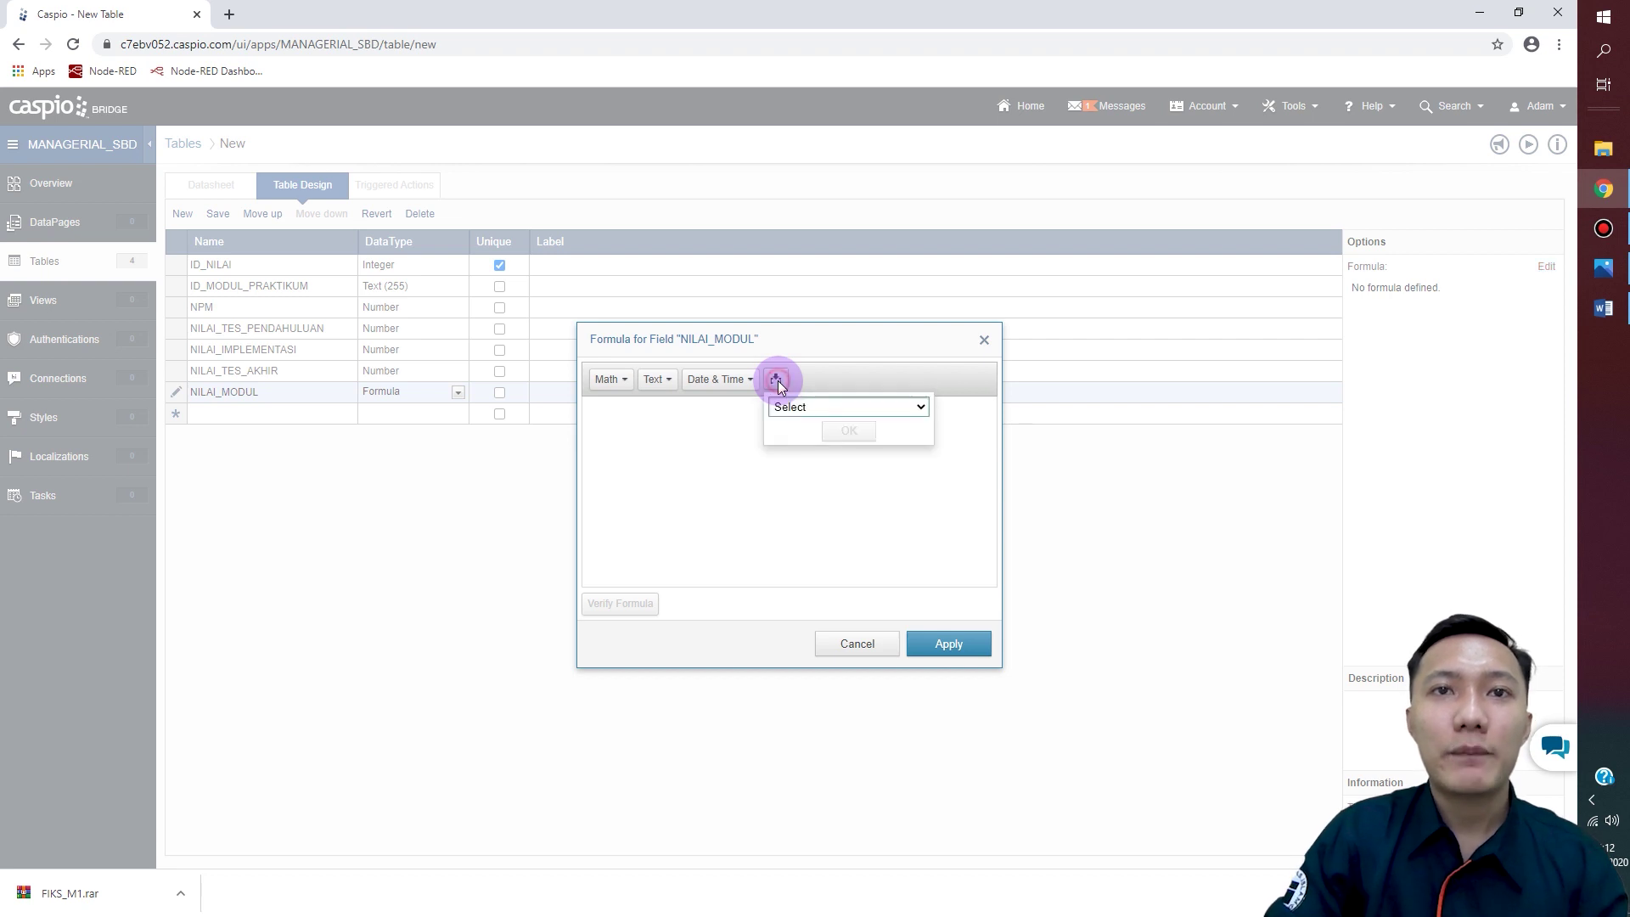
left_click(922, 409)
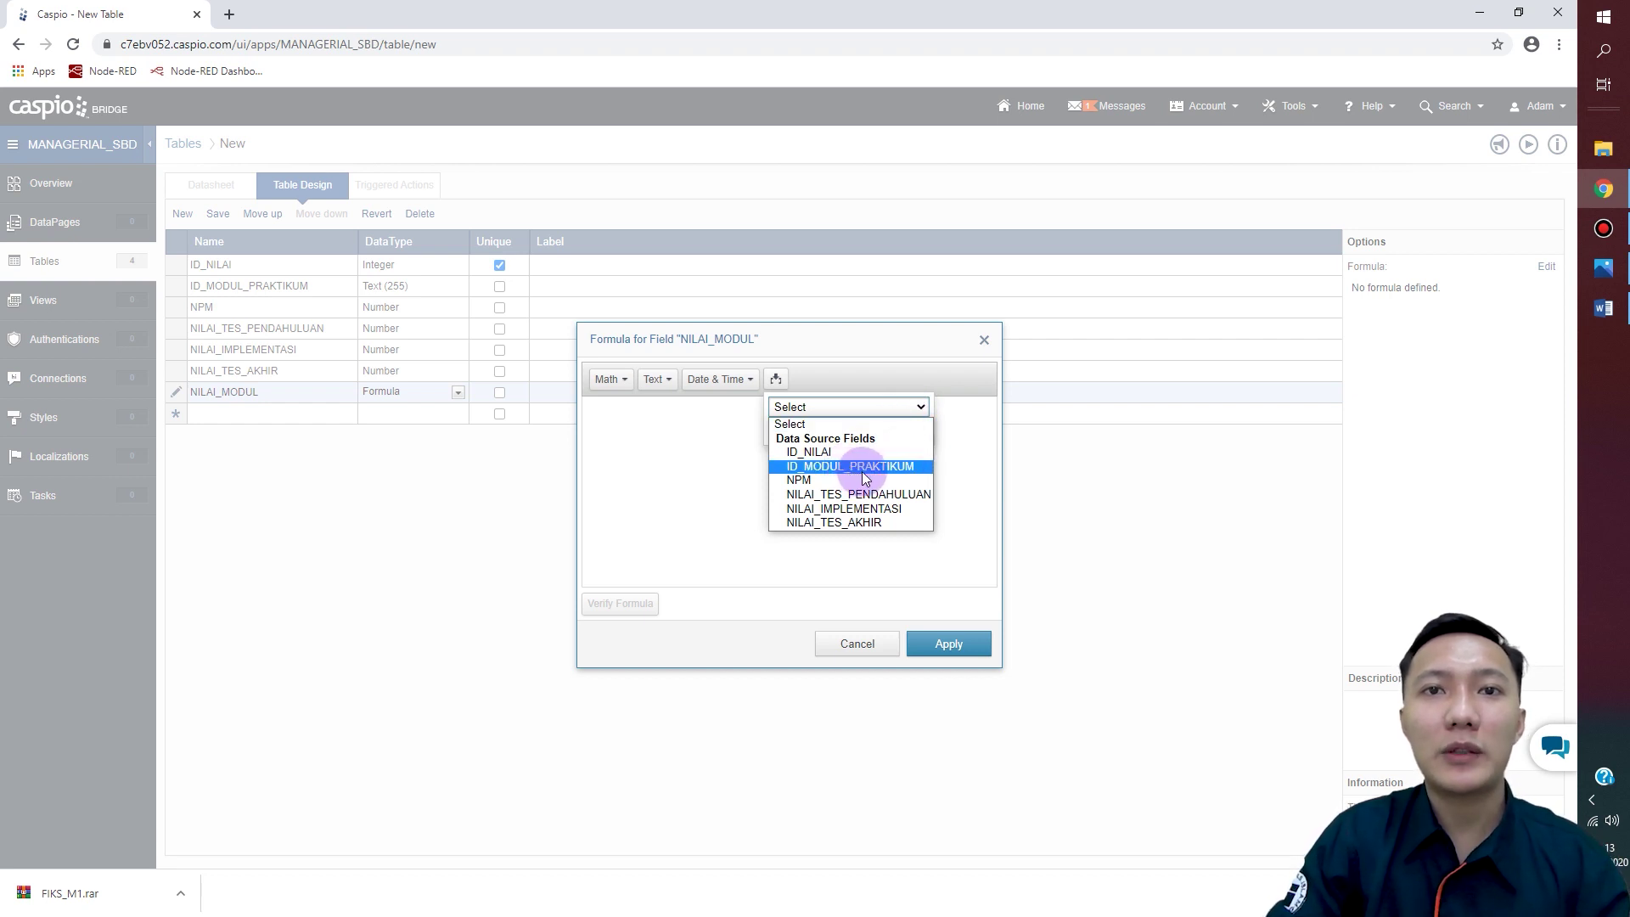
left_click(879, 496)
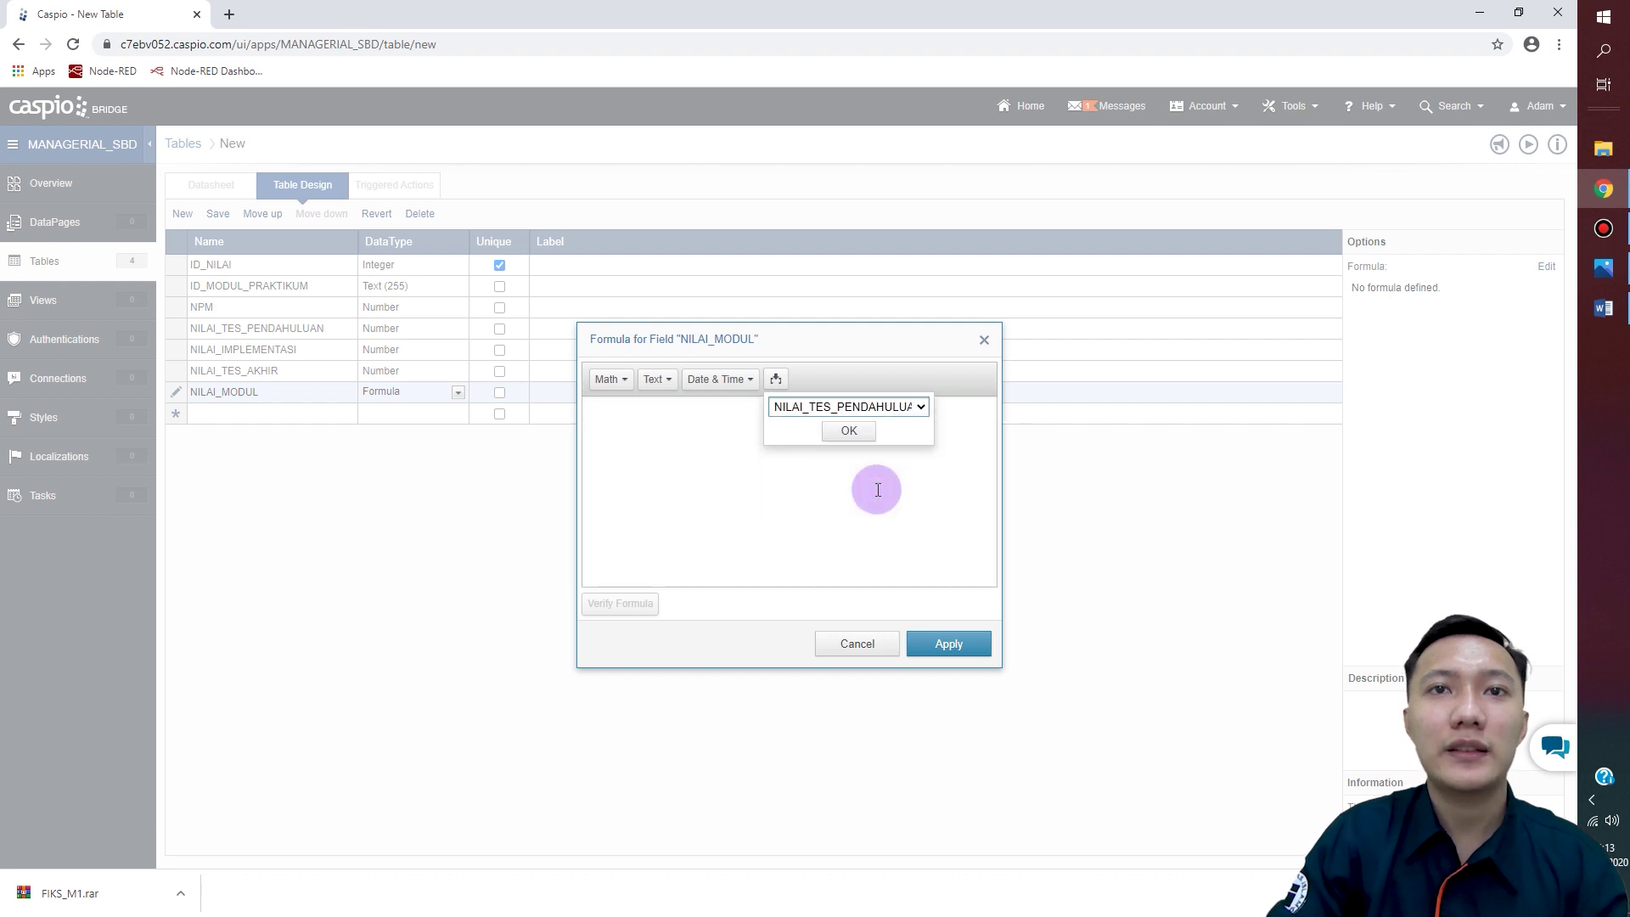
left_click(856, 431)
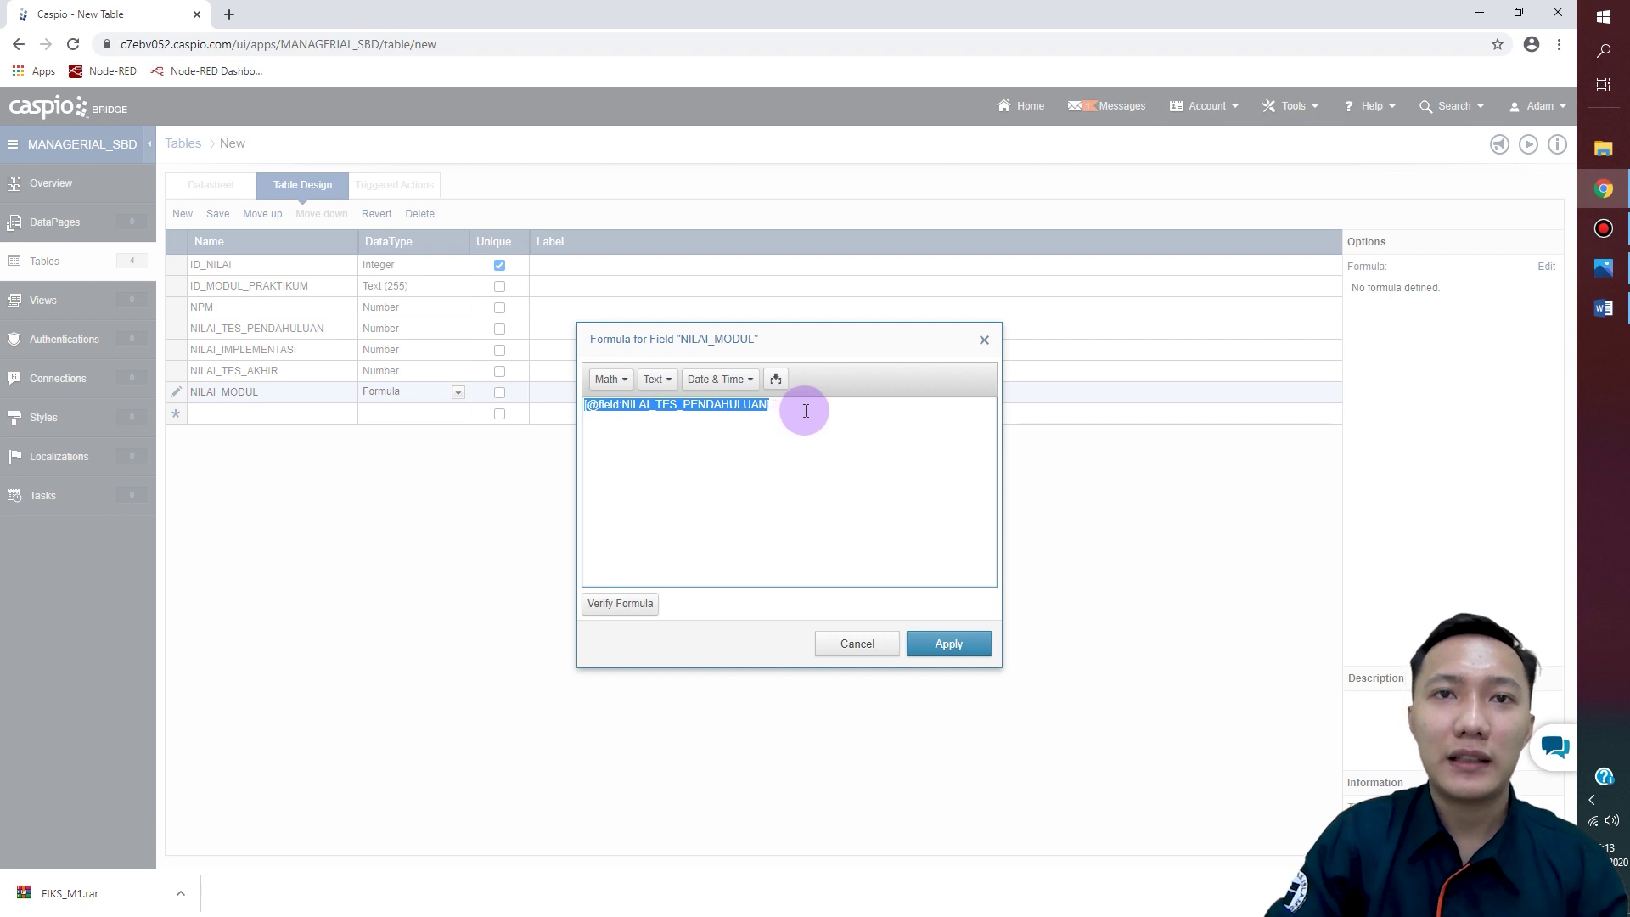
Step: Build the formula as NILAI_TES_PENDAHULUAN*15/100 + NILAI_IMPLEMENTASI*35/100
left_click(806, 411)
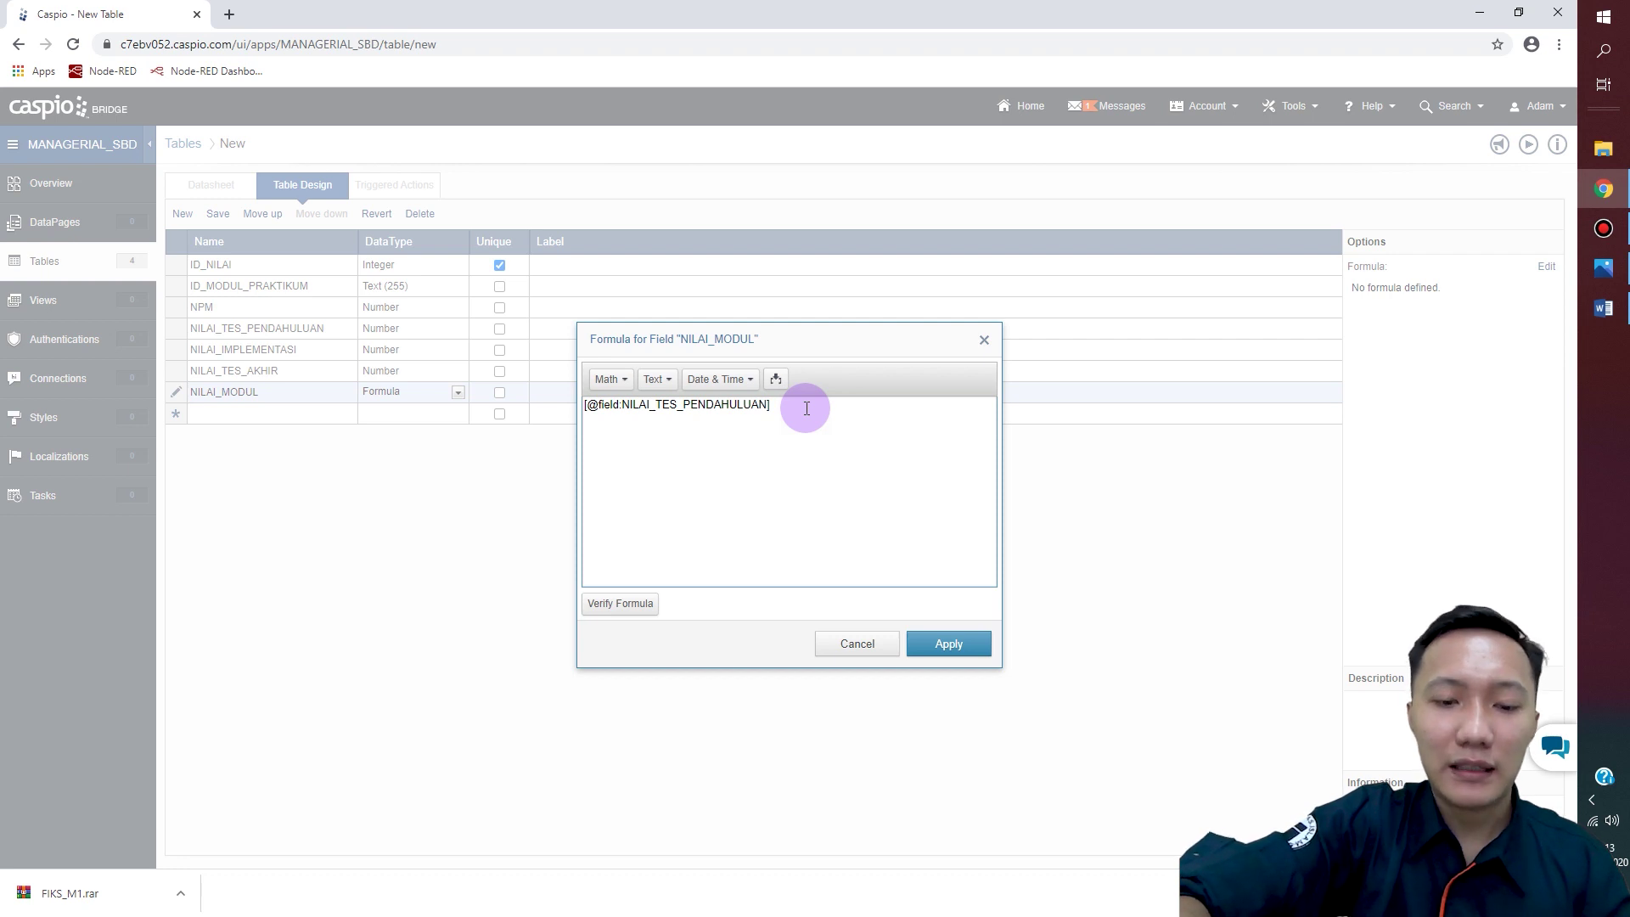
type("*")
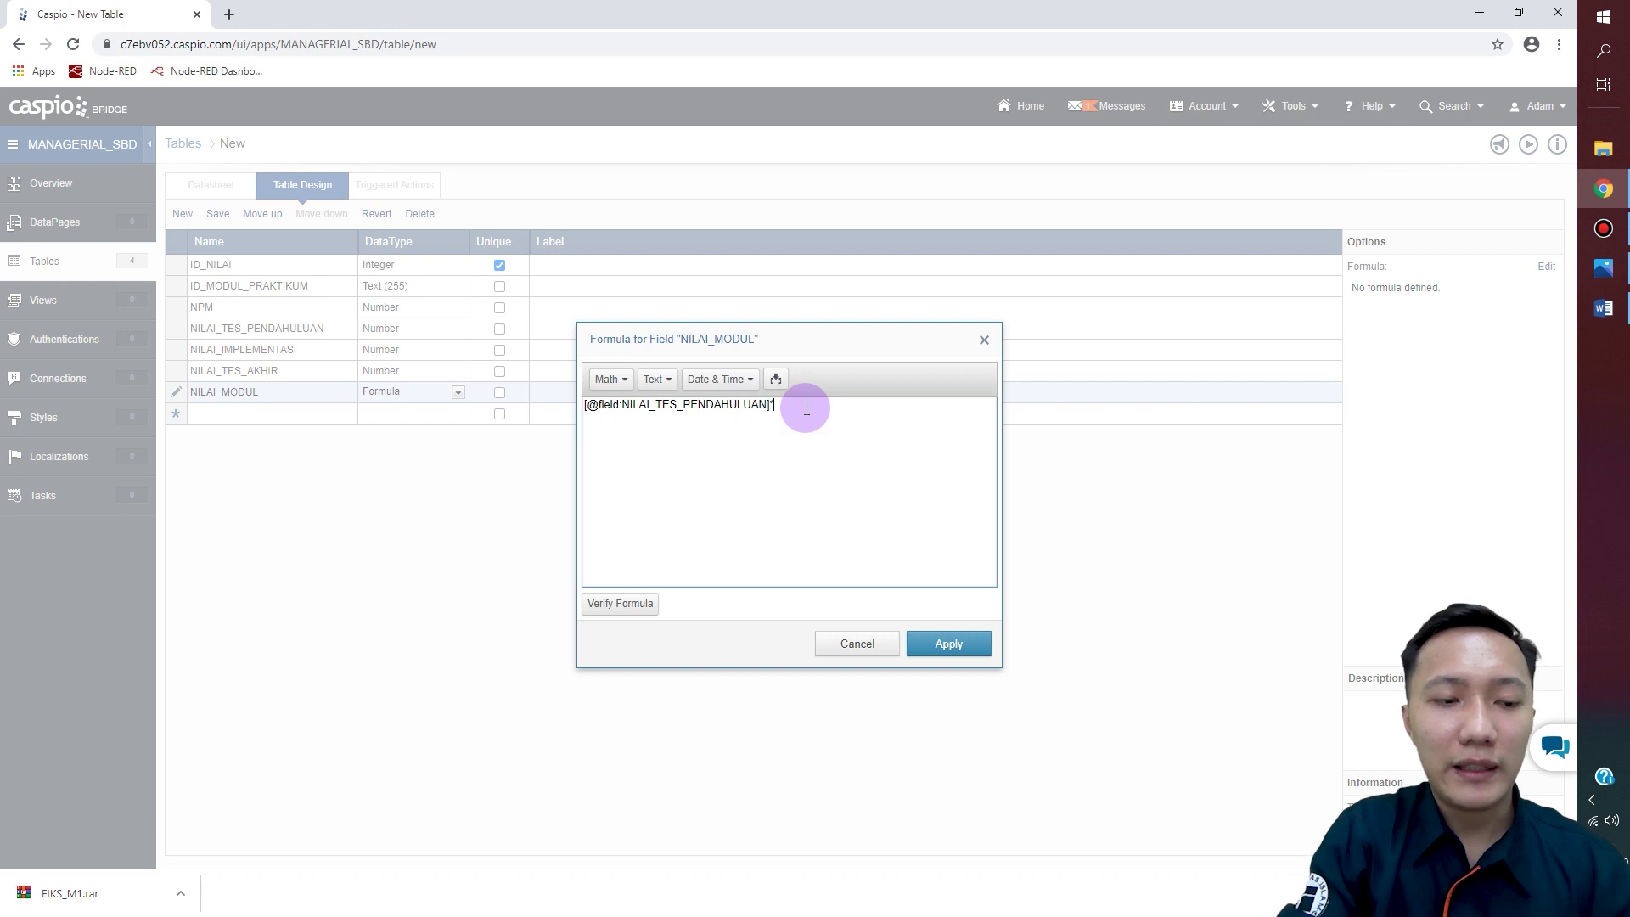
type("15/")
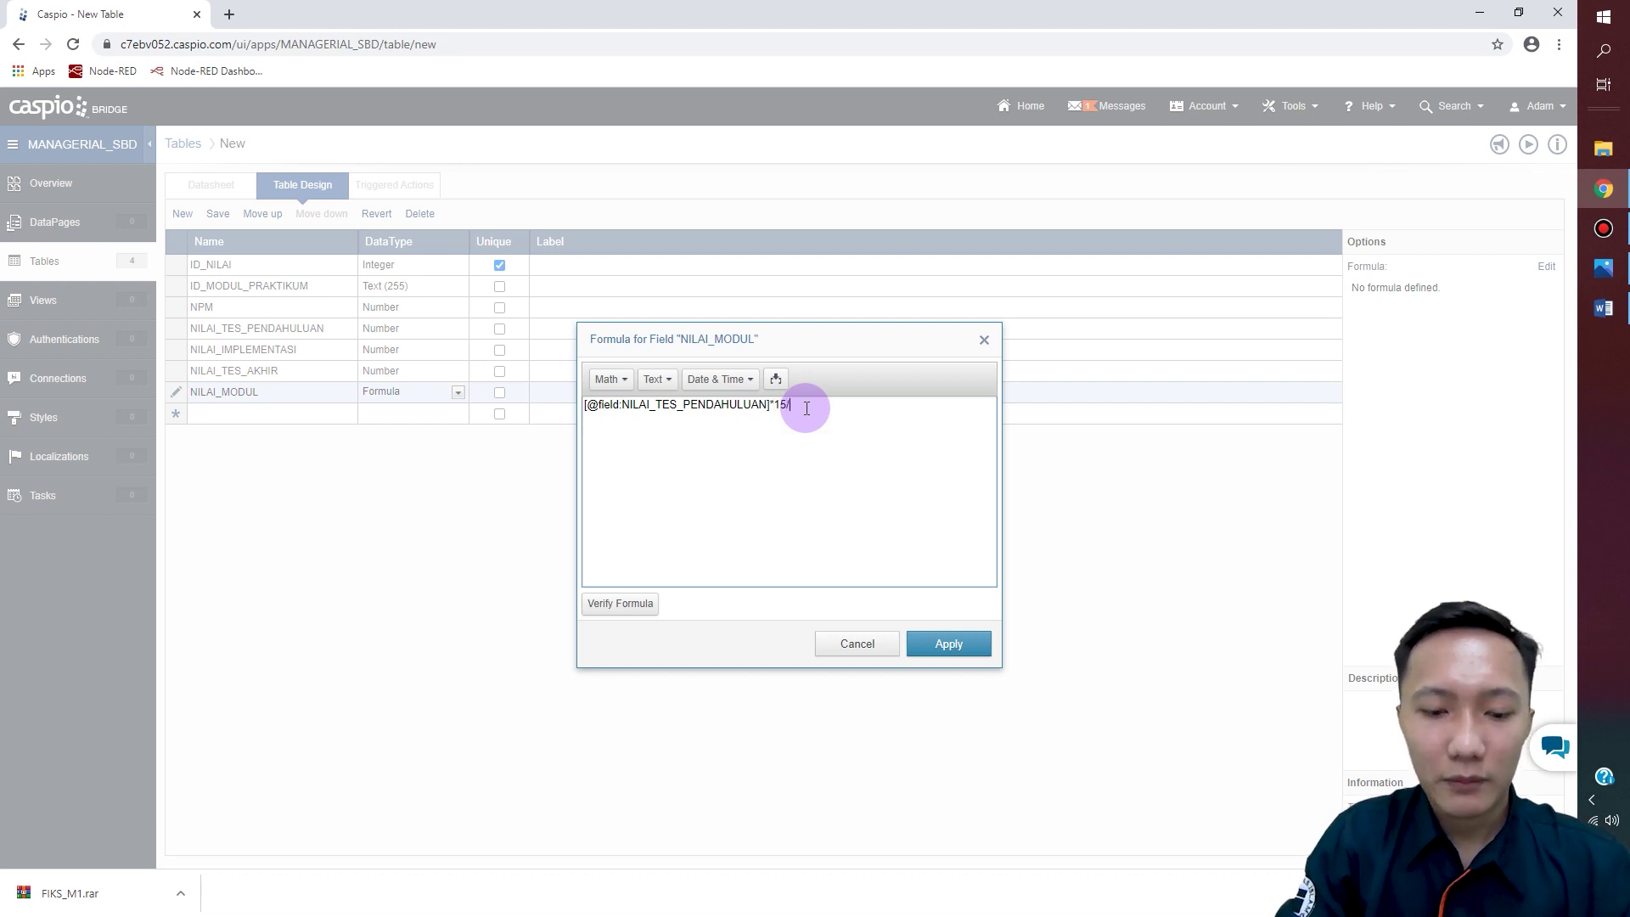
type("100")
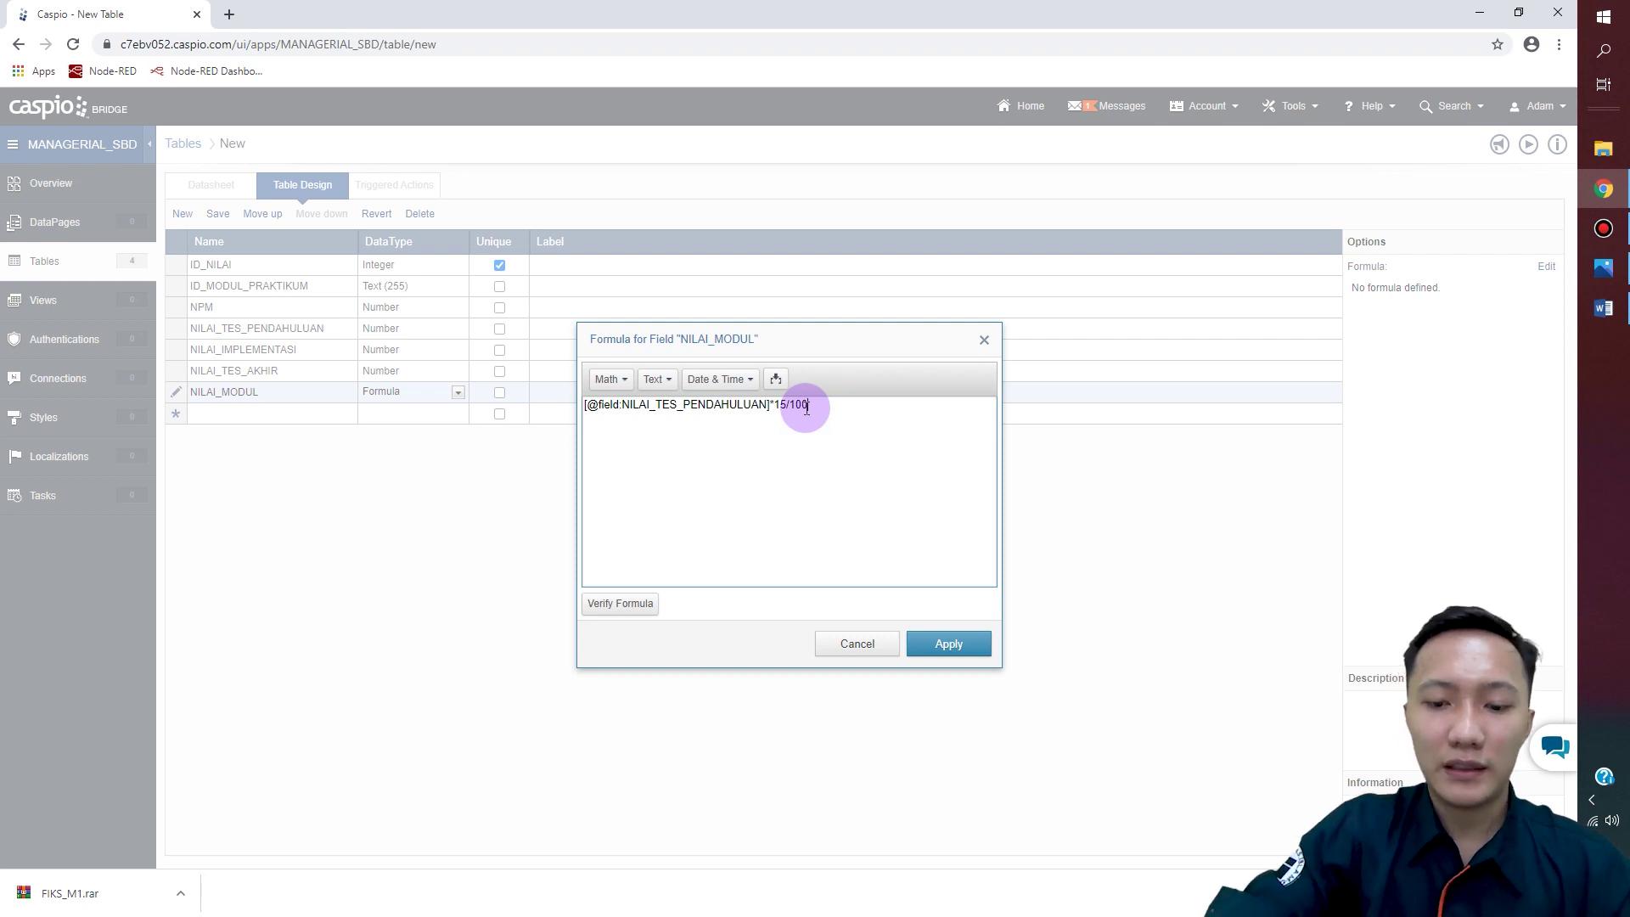
type("+")
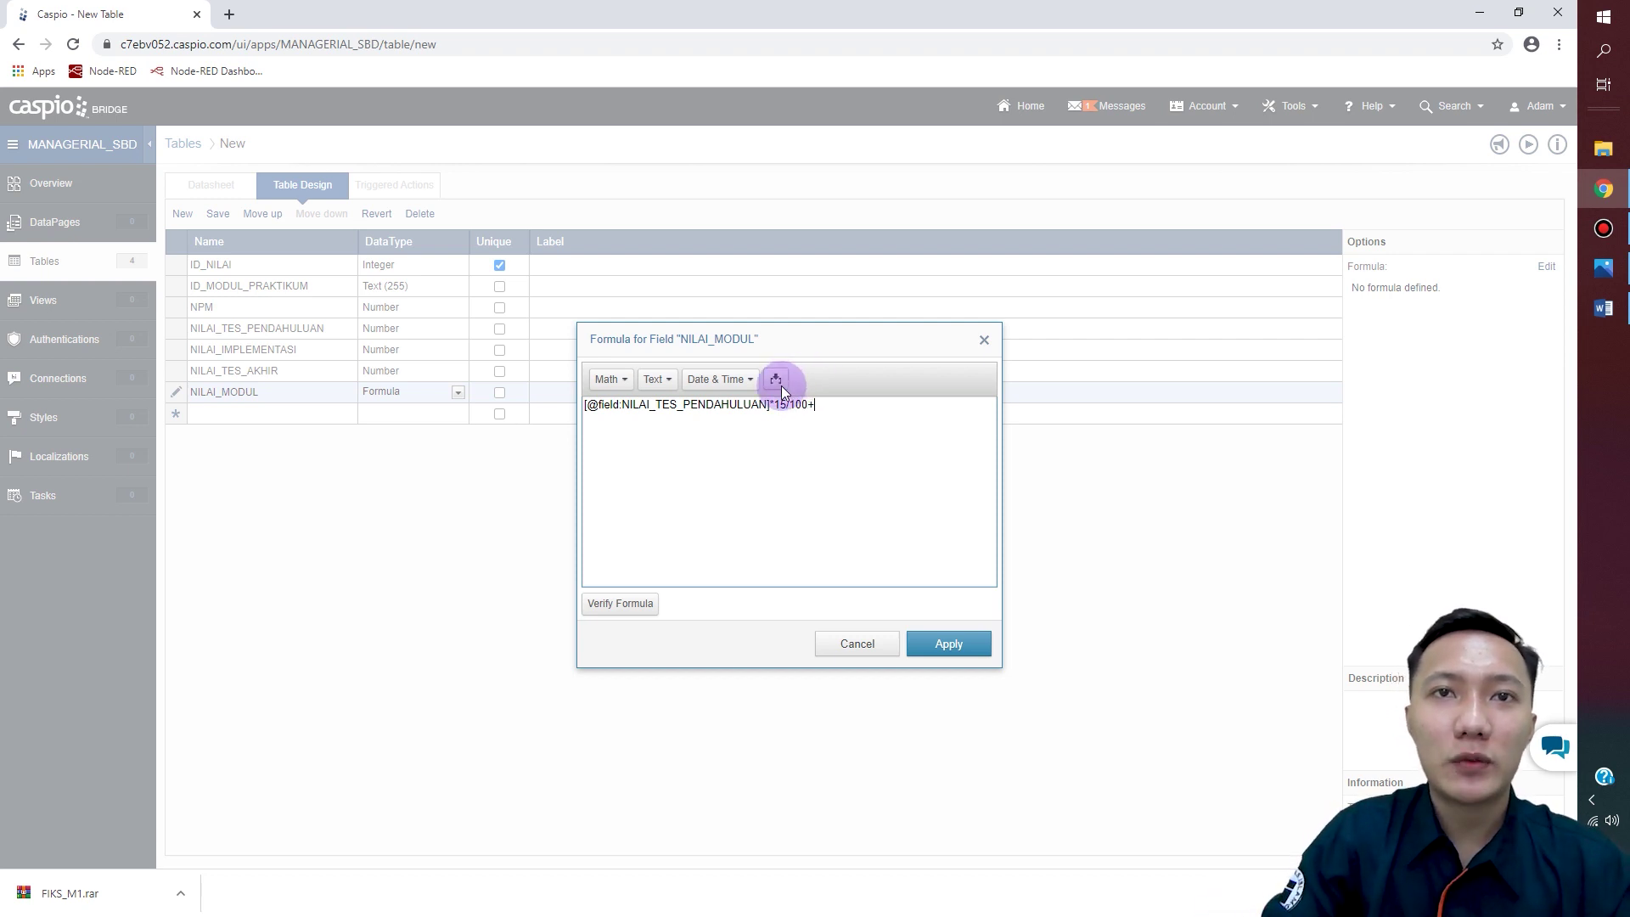
left_click(781, 385)
left_click(848, 407)
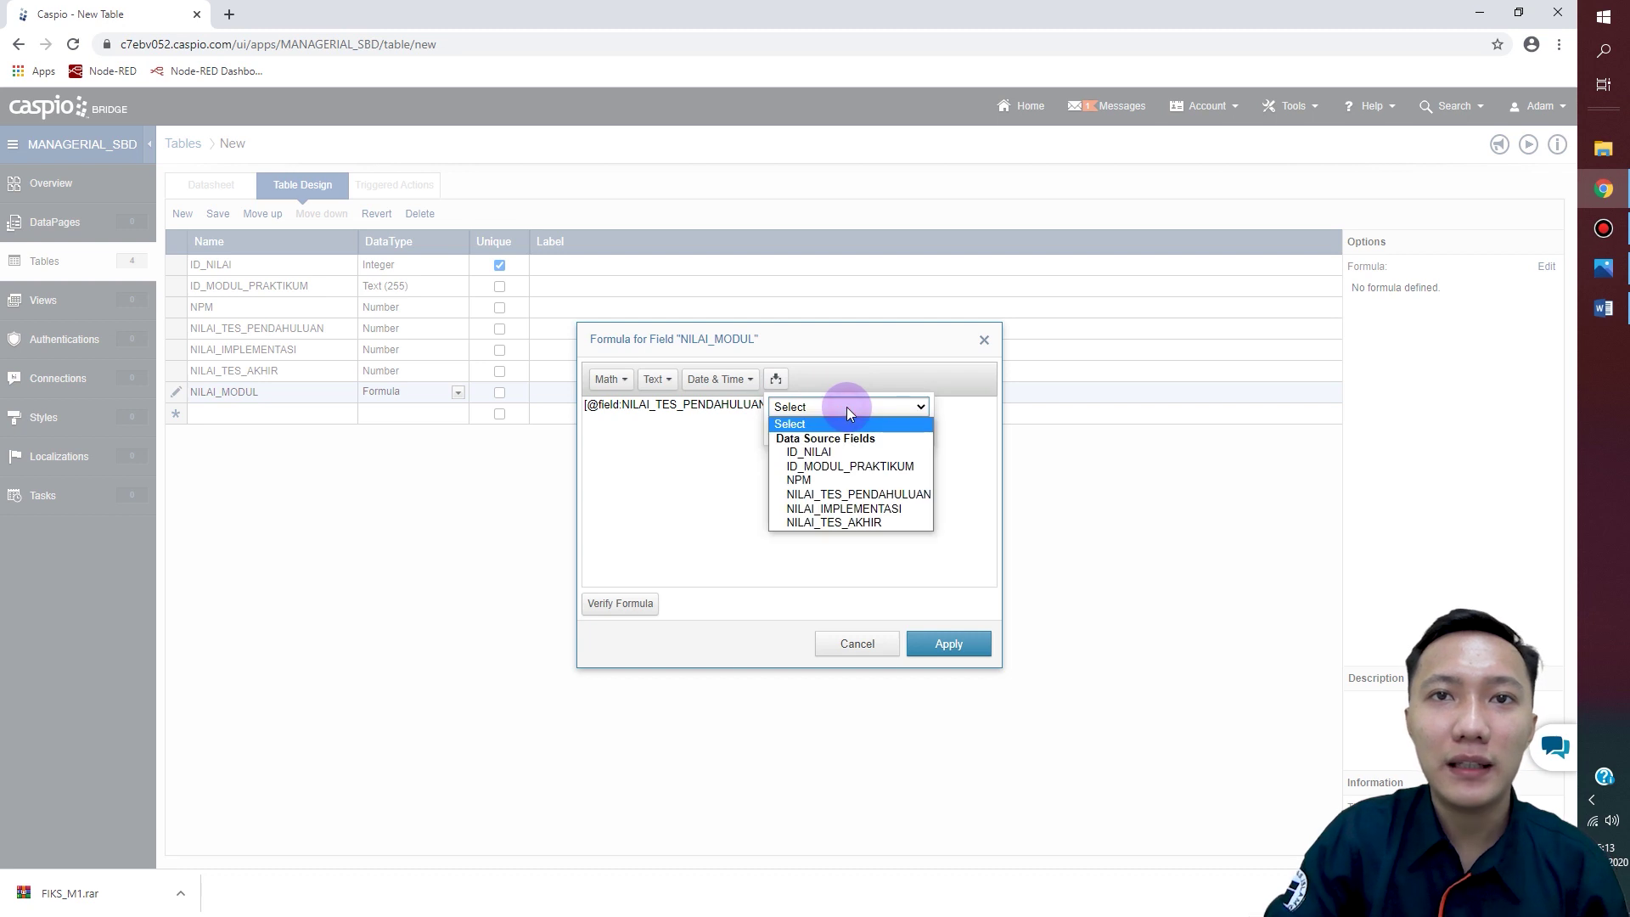
left_click(889, 507)
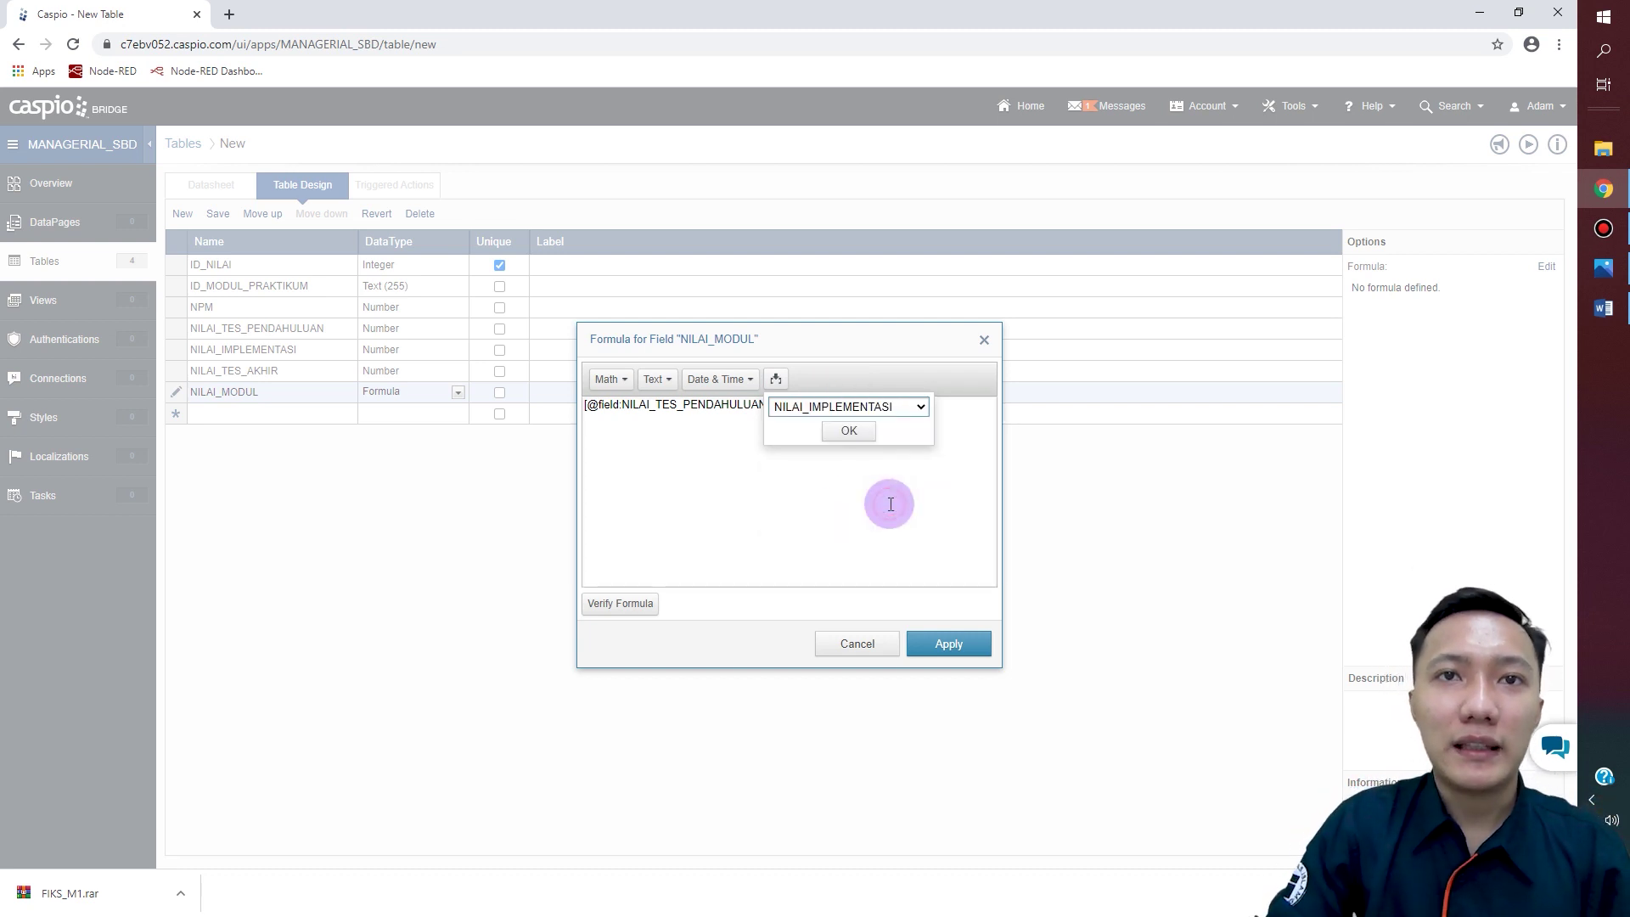
left_click(850, 430)
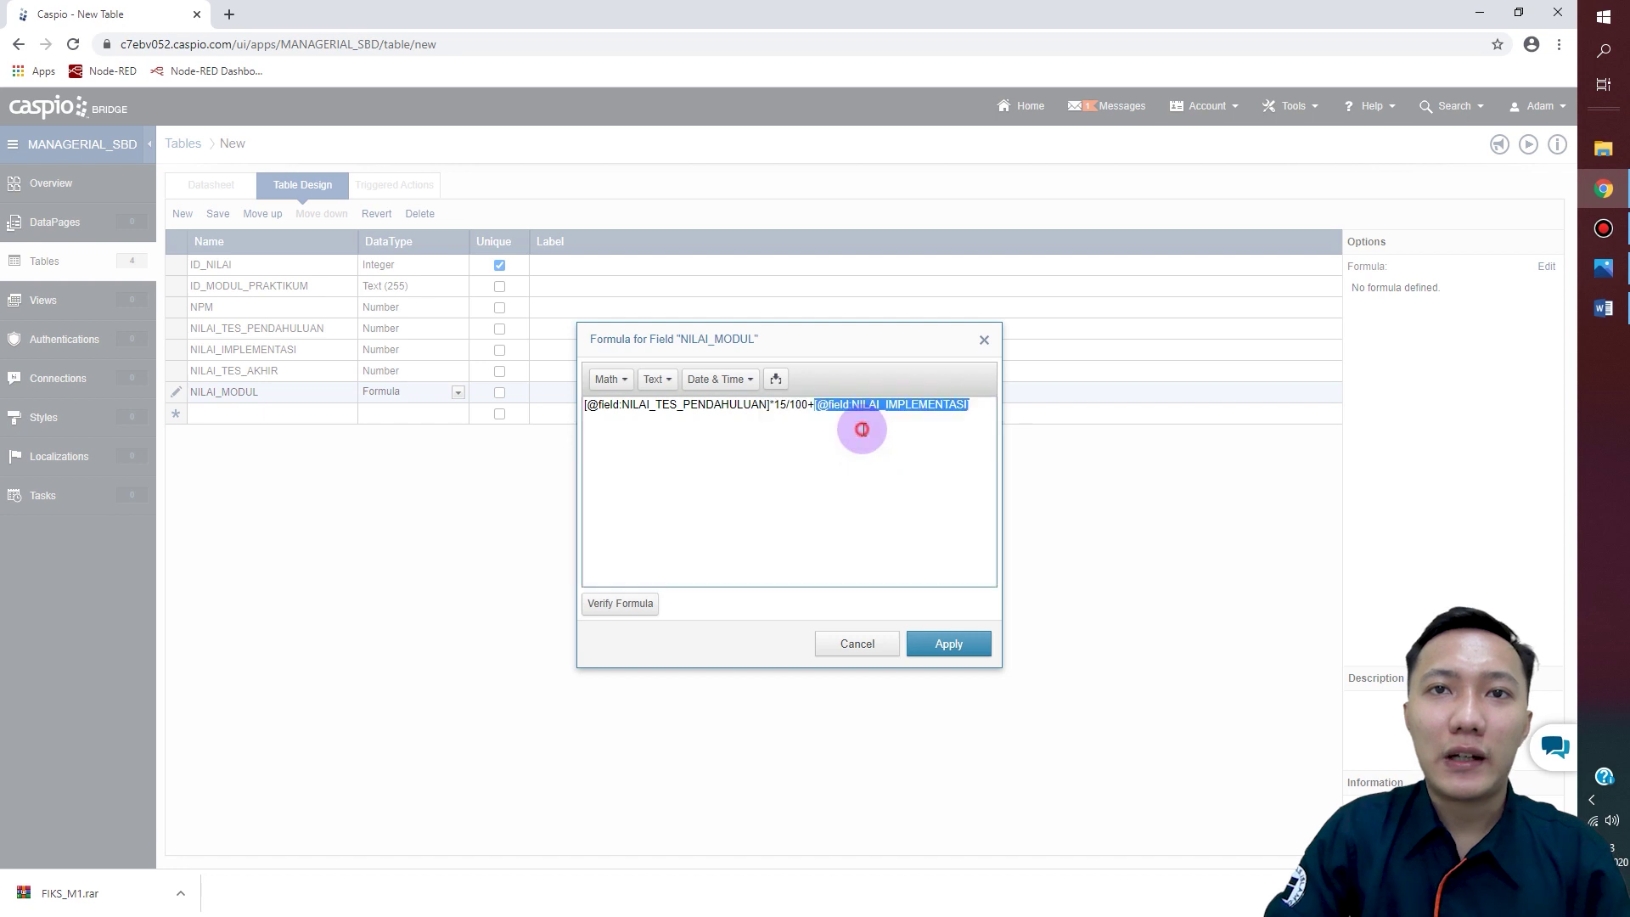
left_click(978, 415)
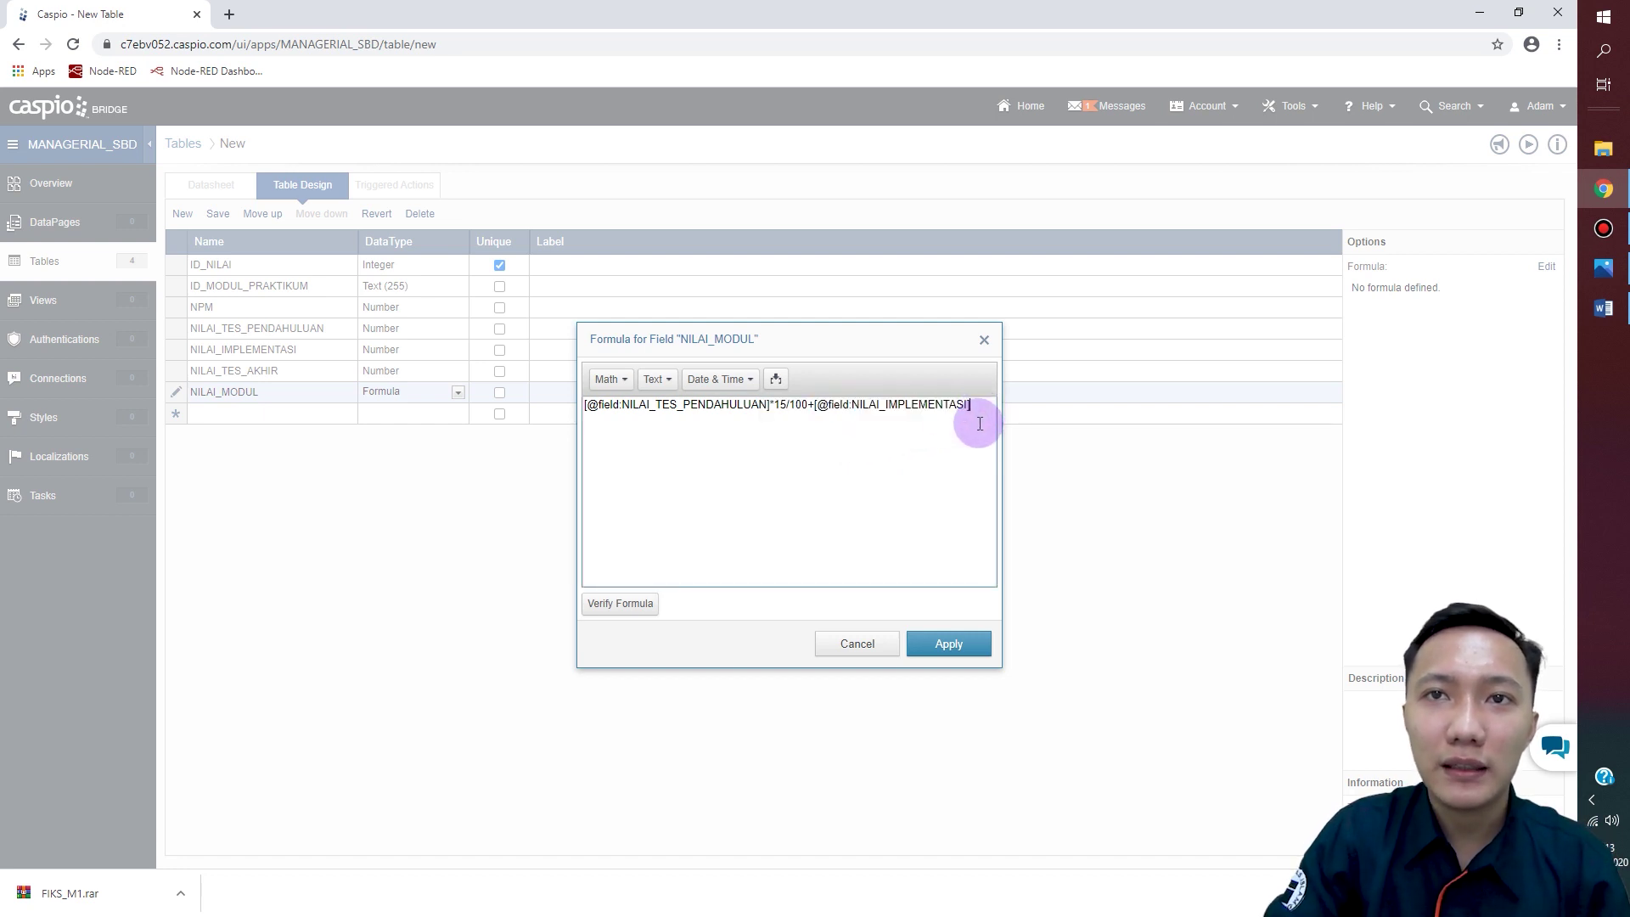
type("*")
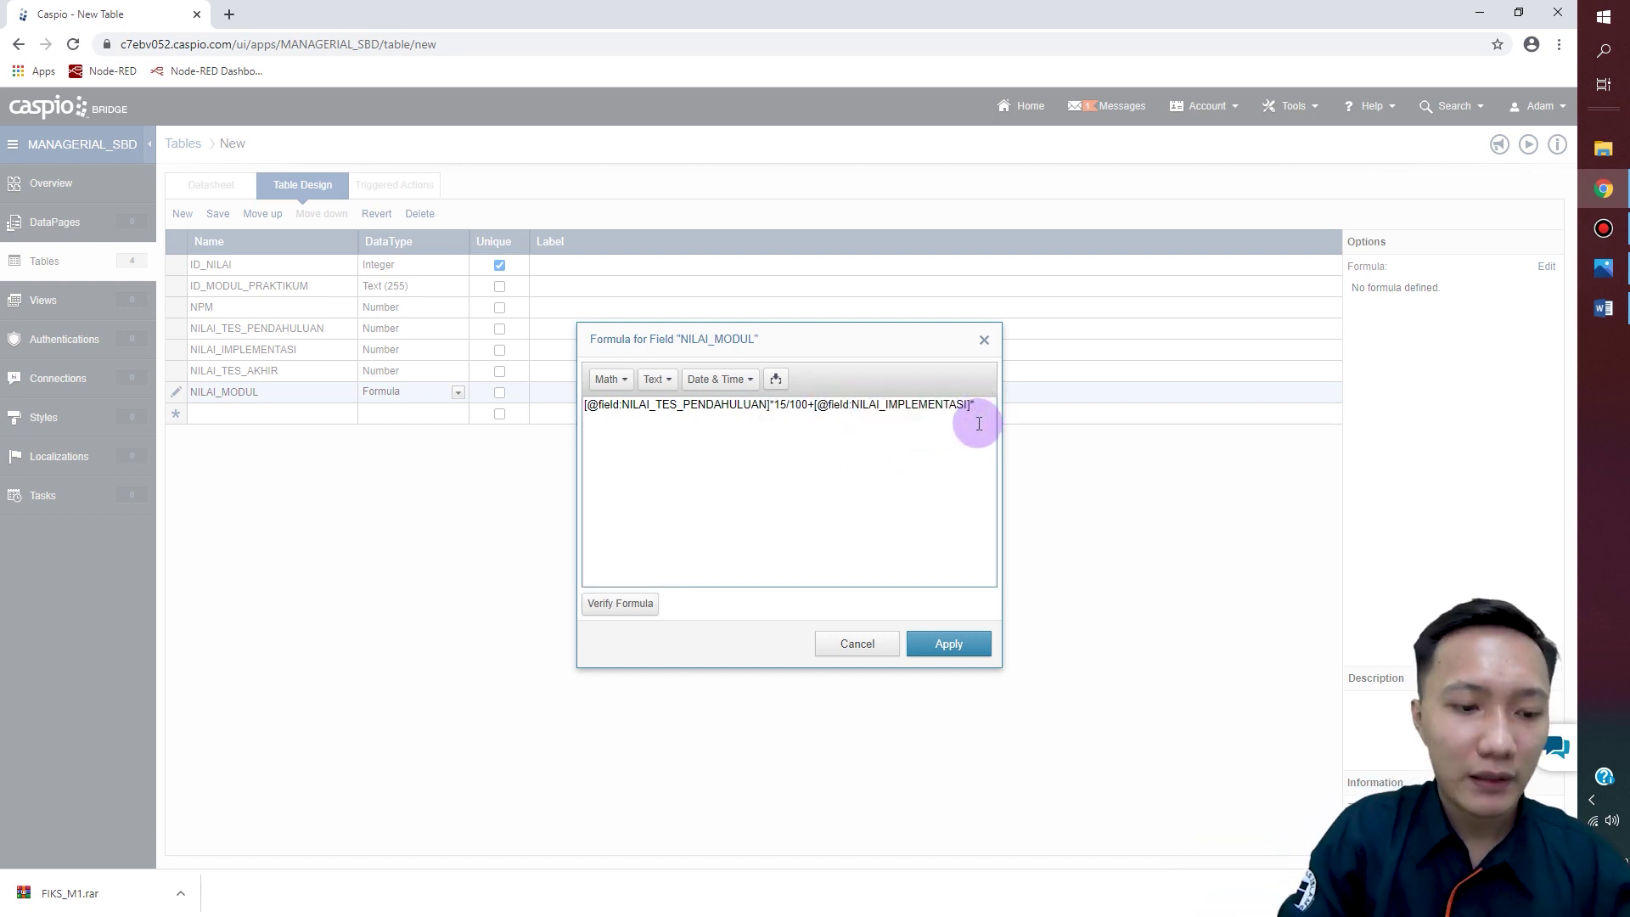
type("35")
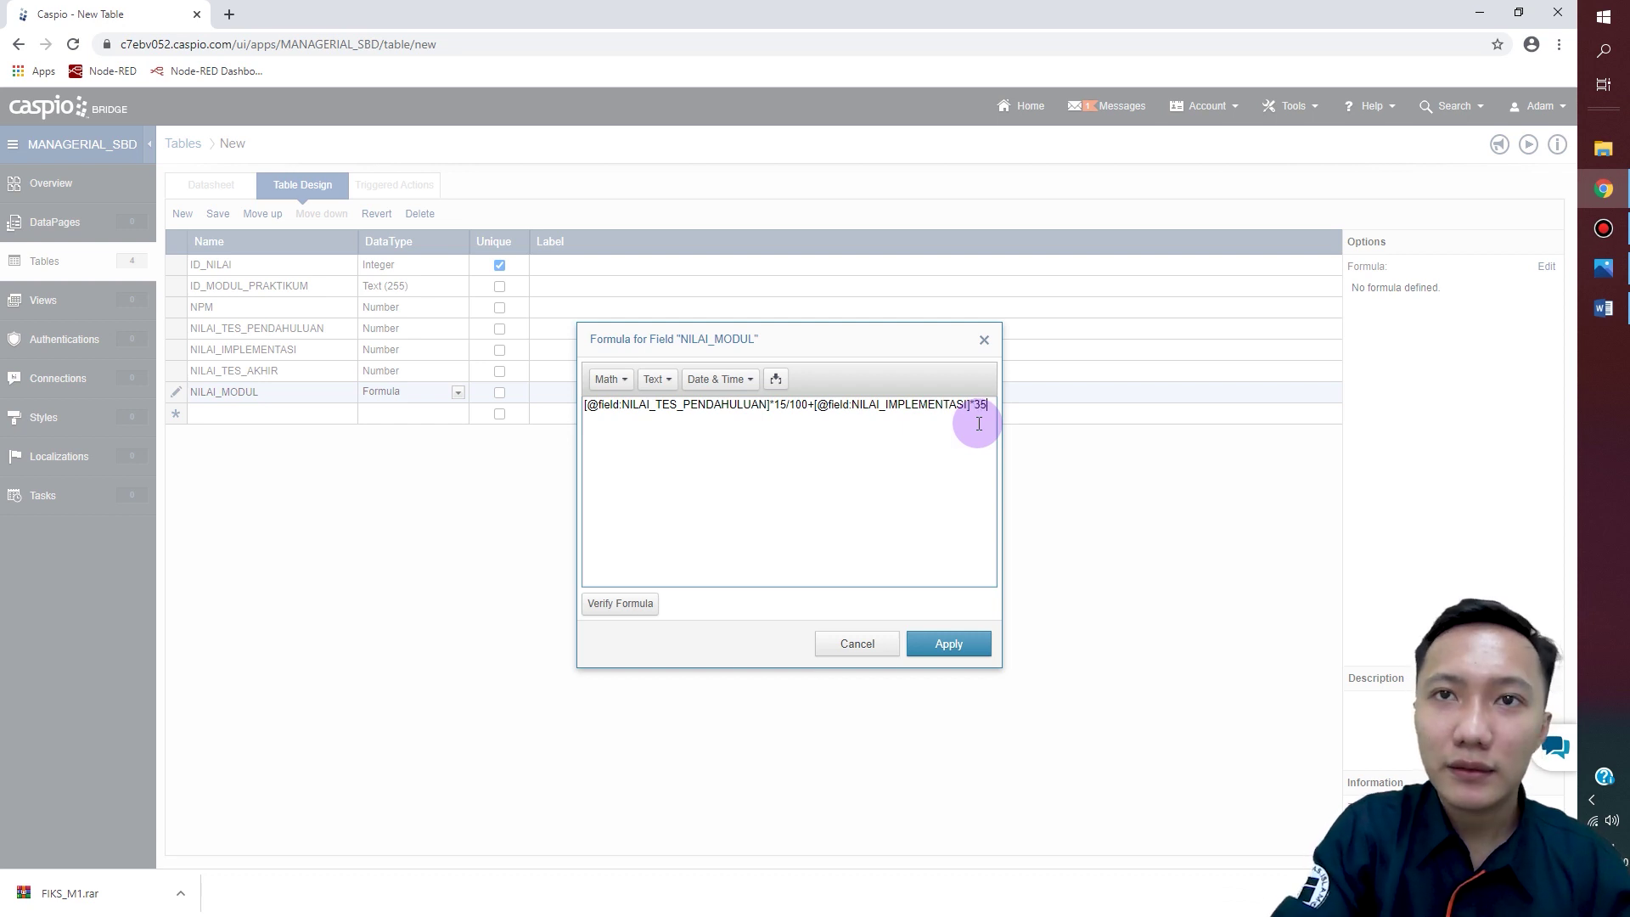
type("/100+")
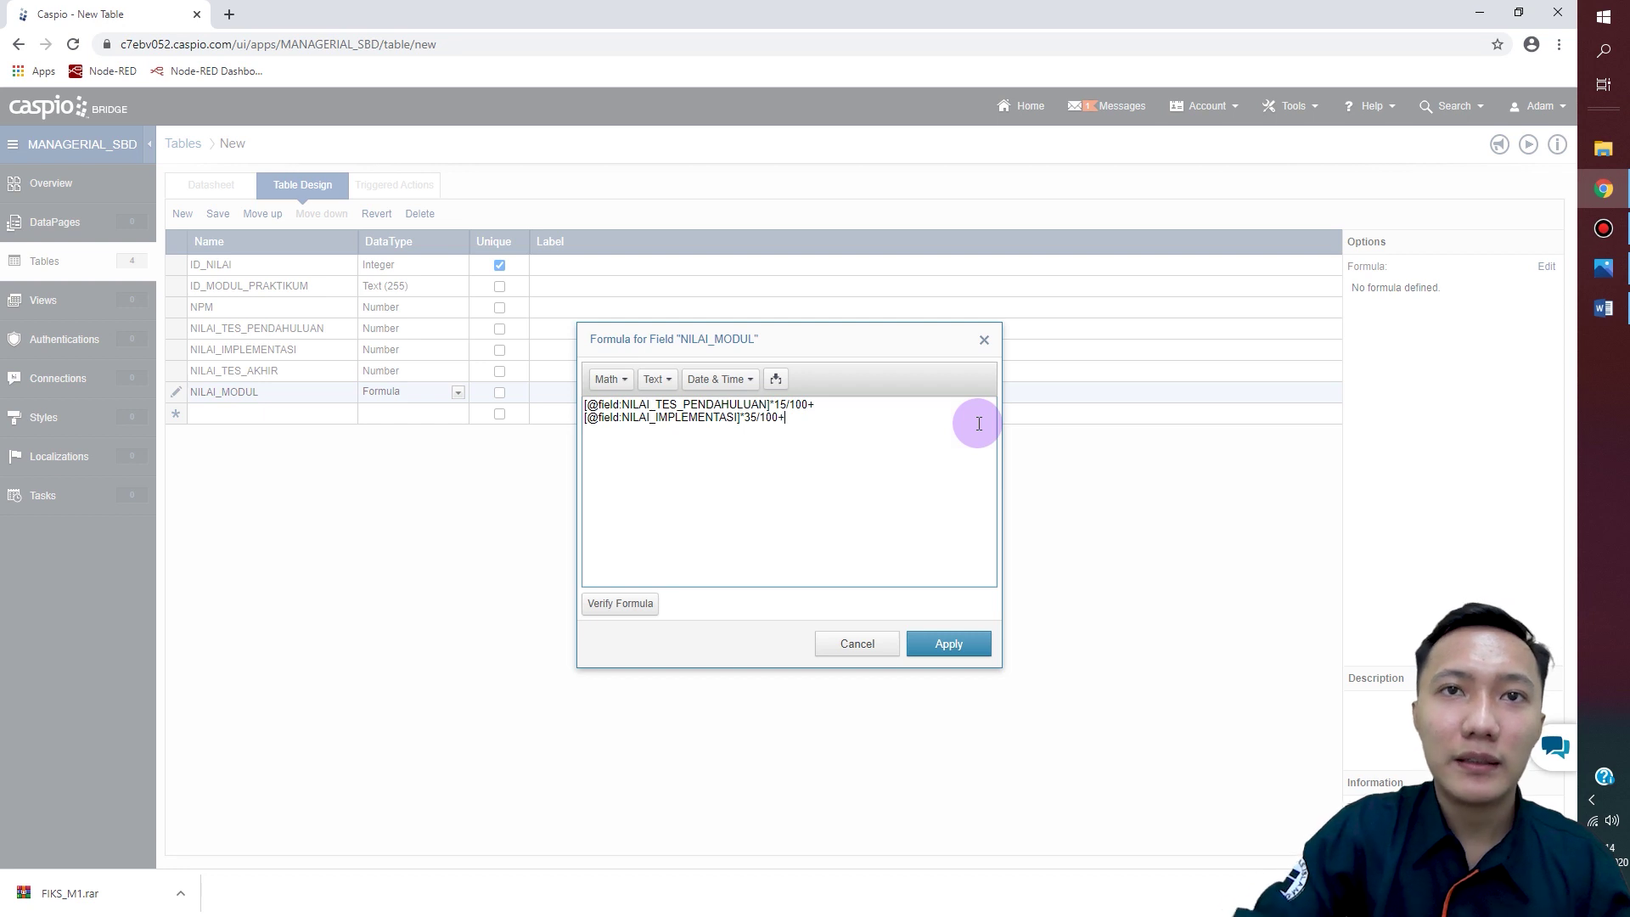
Step: Append + NILAI_TES_AKHIR*35/100, verify the formula is valid, and apply it
left_click(777, 378)
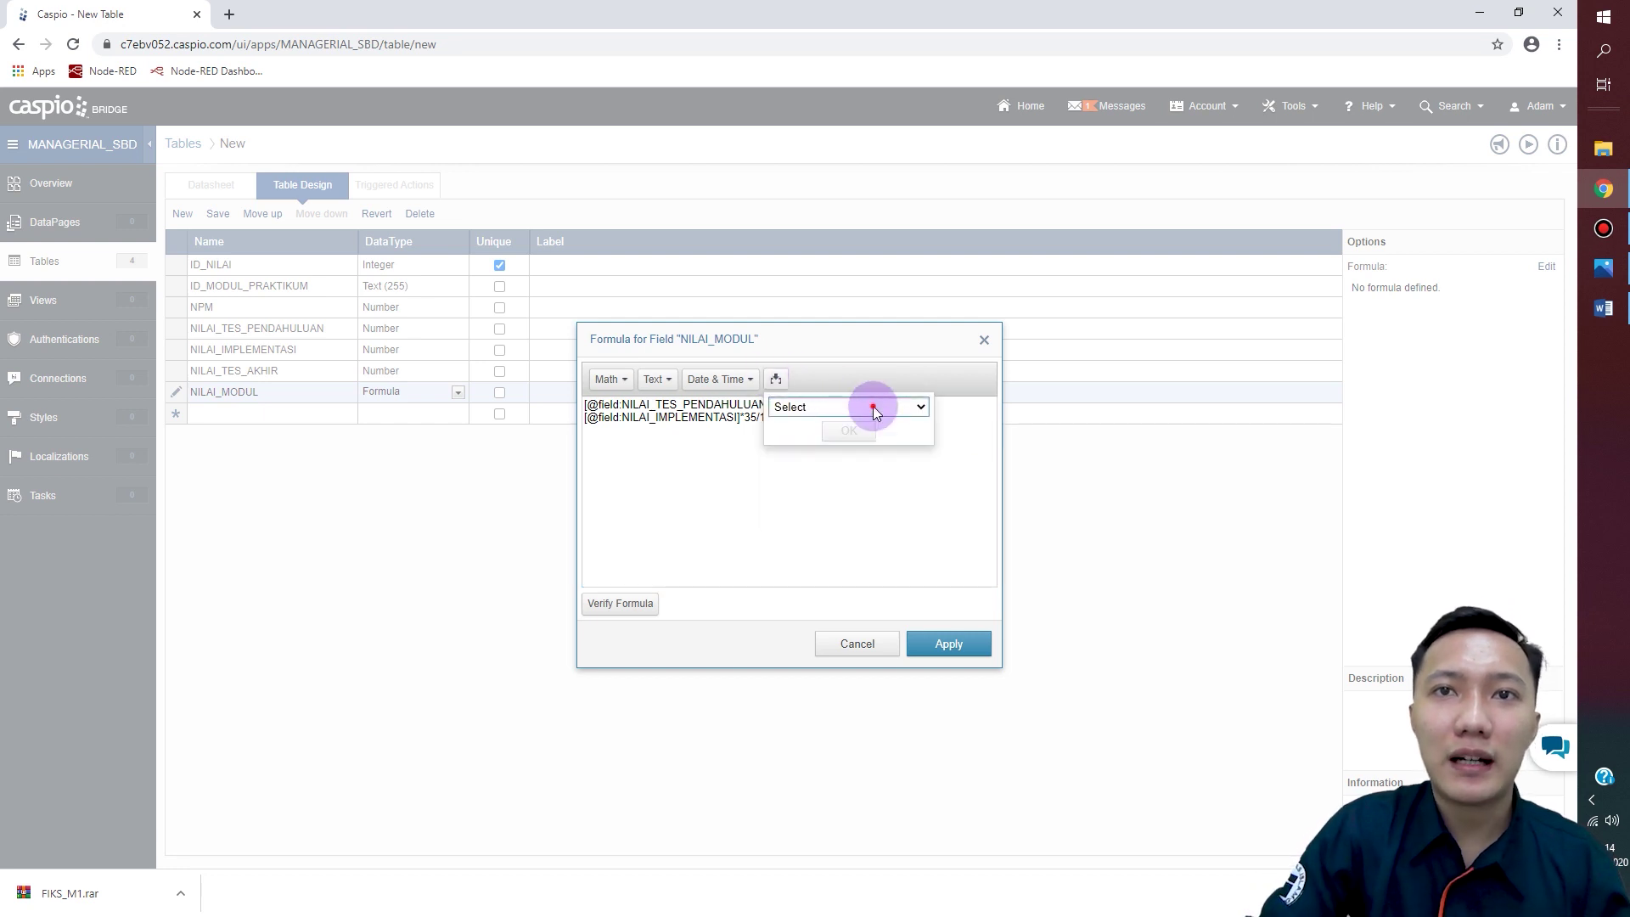
left_click(873, 406)
left_click(874, 519)
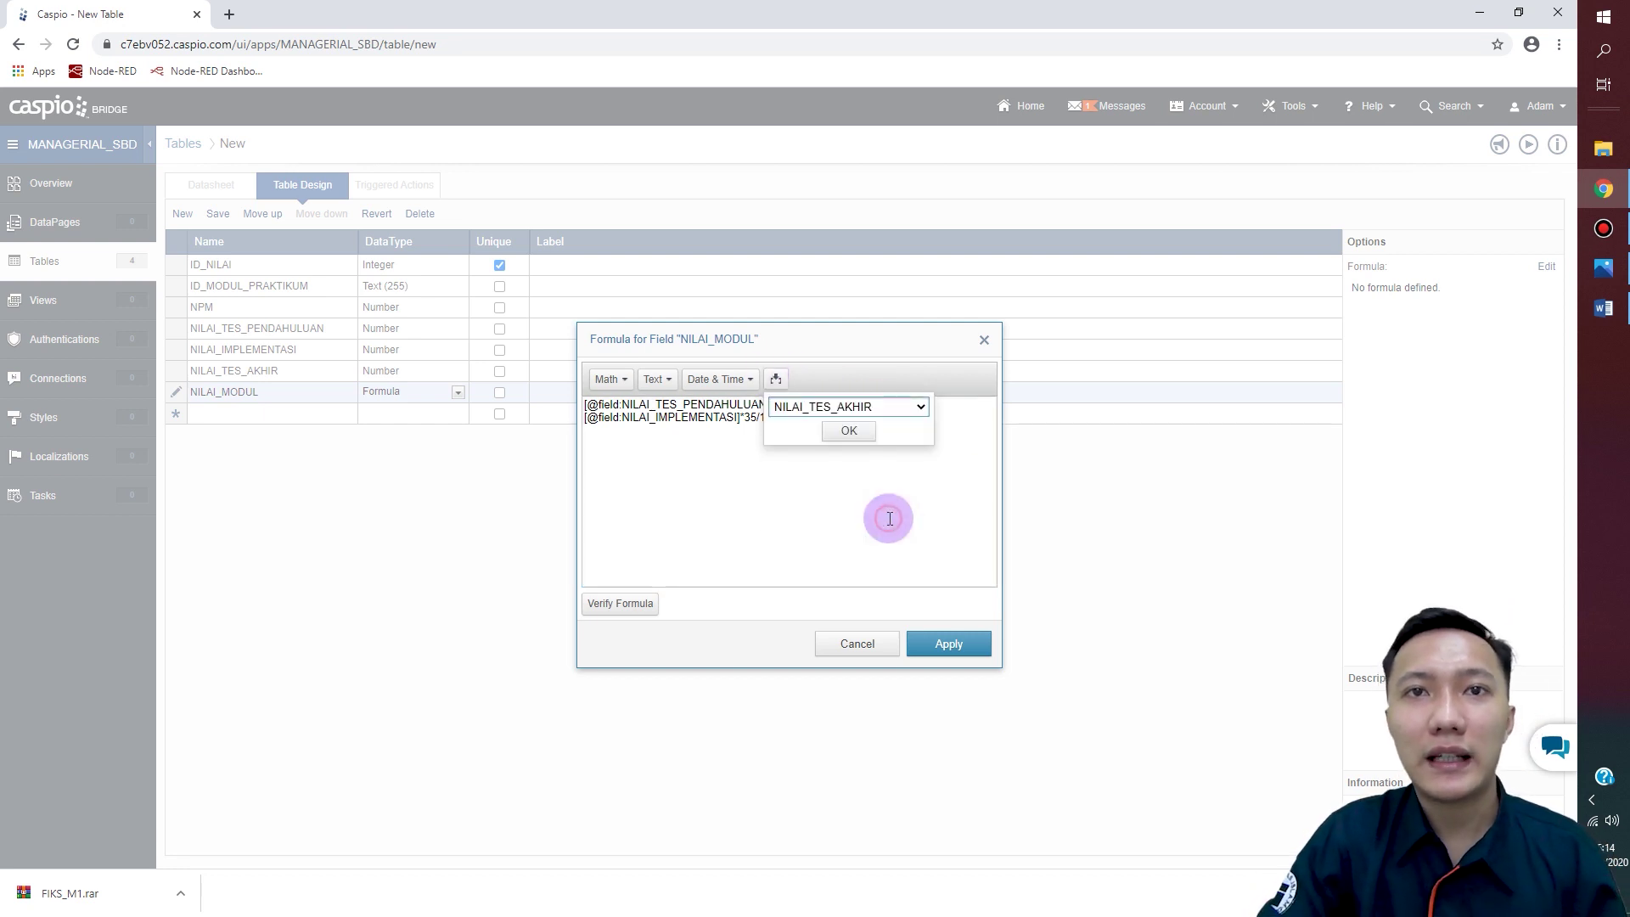
left_click(856, 430)
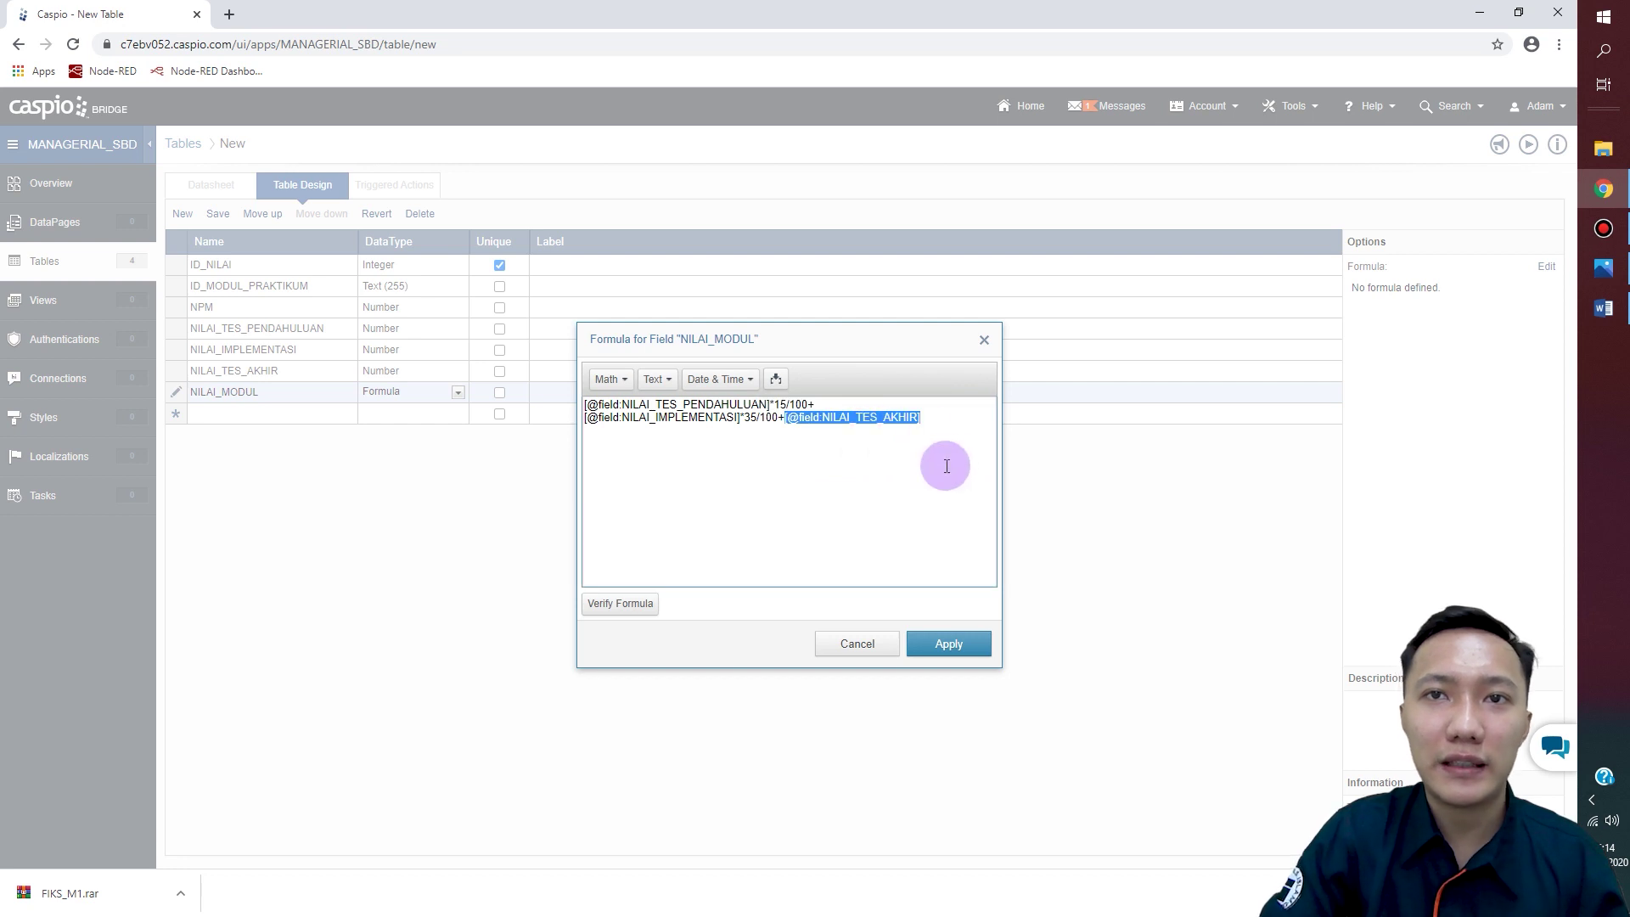
left_click(948, 418)
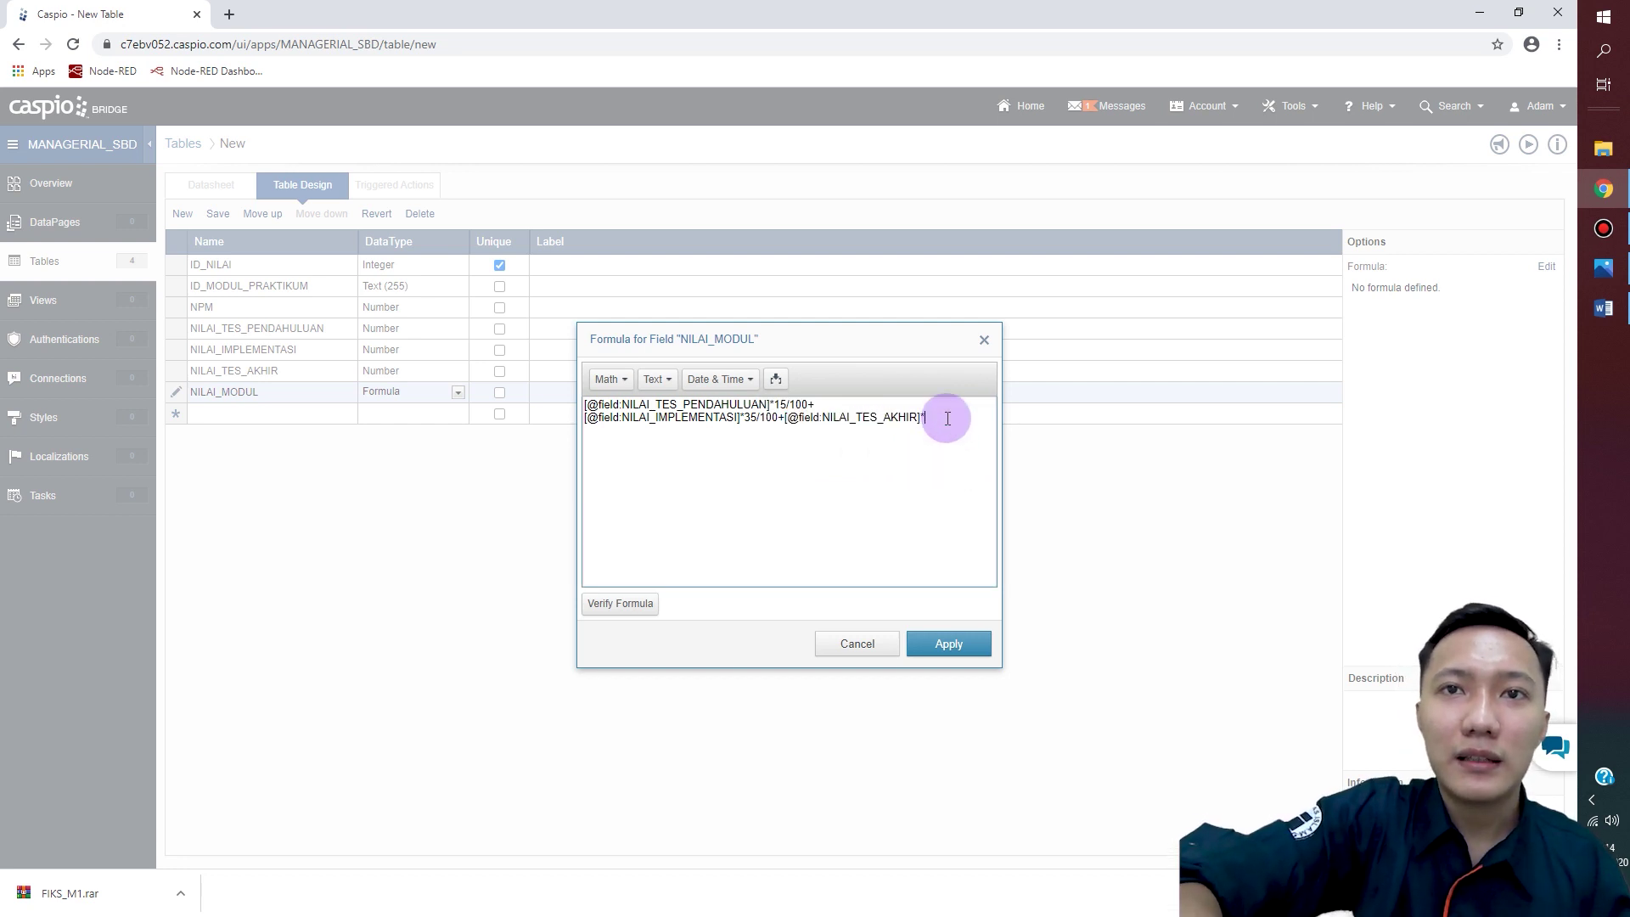
type("*")
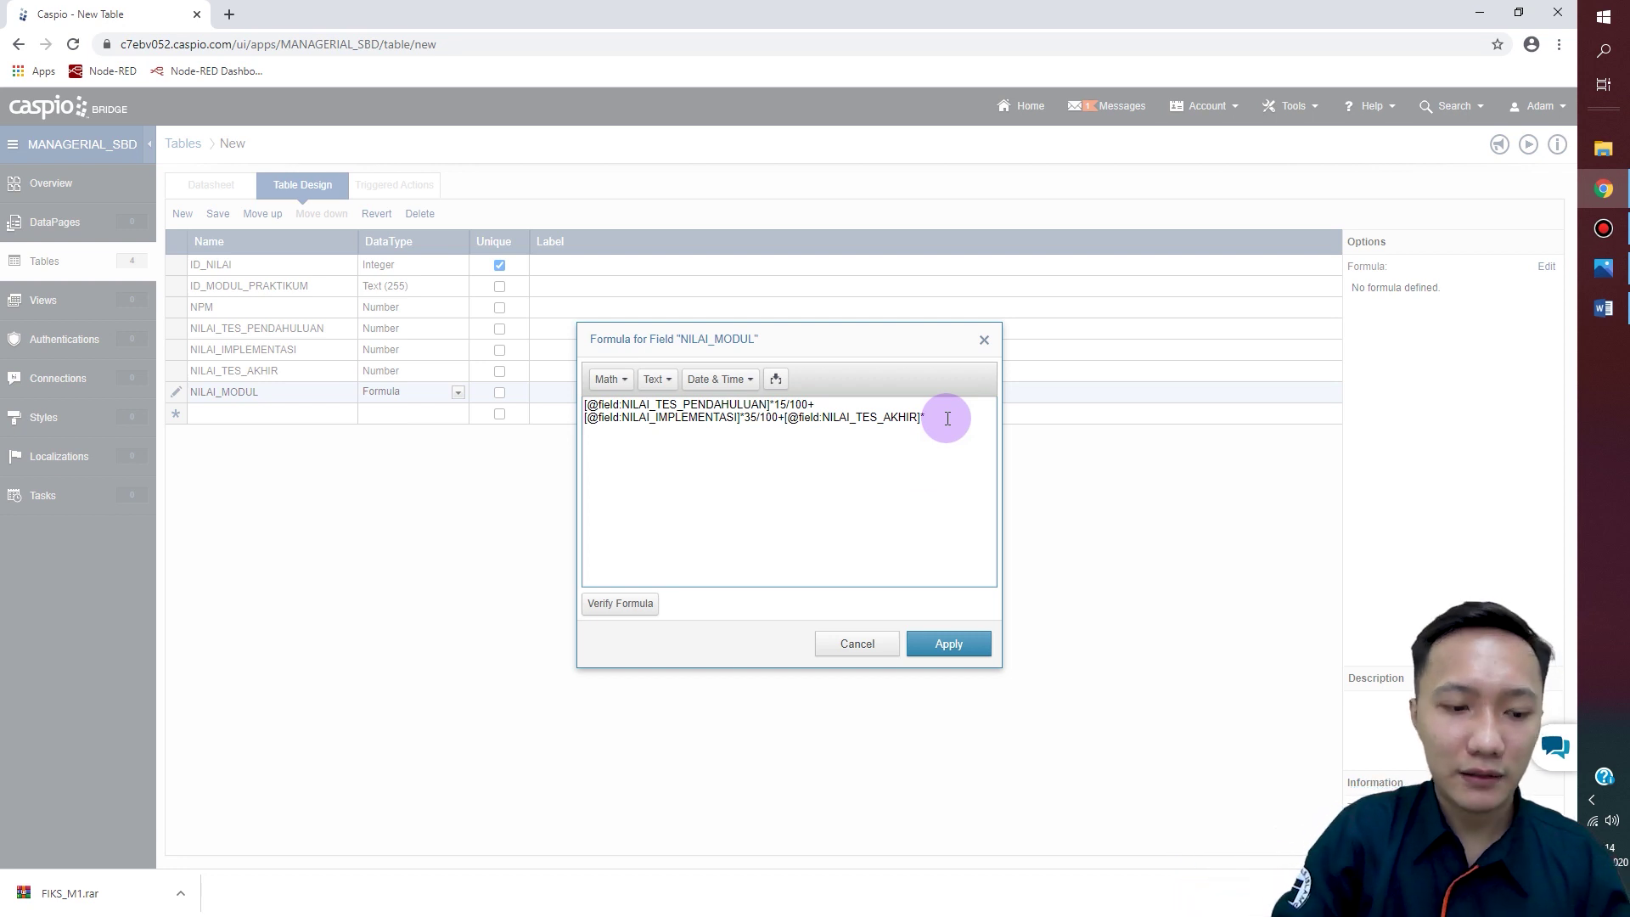
type("35")
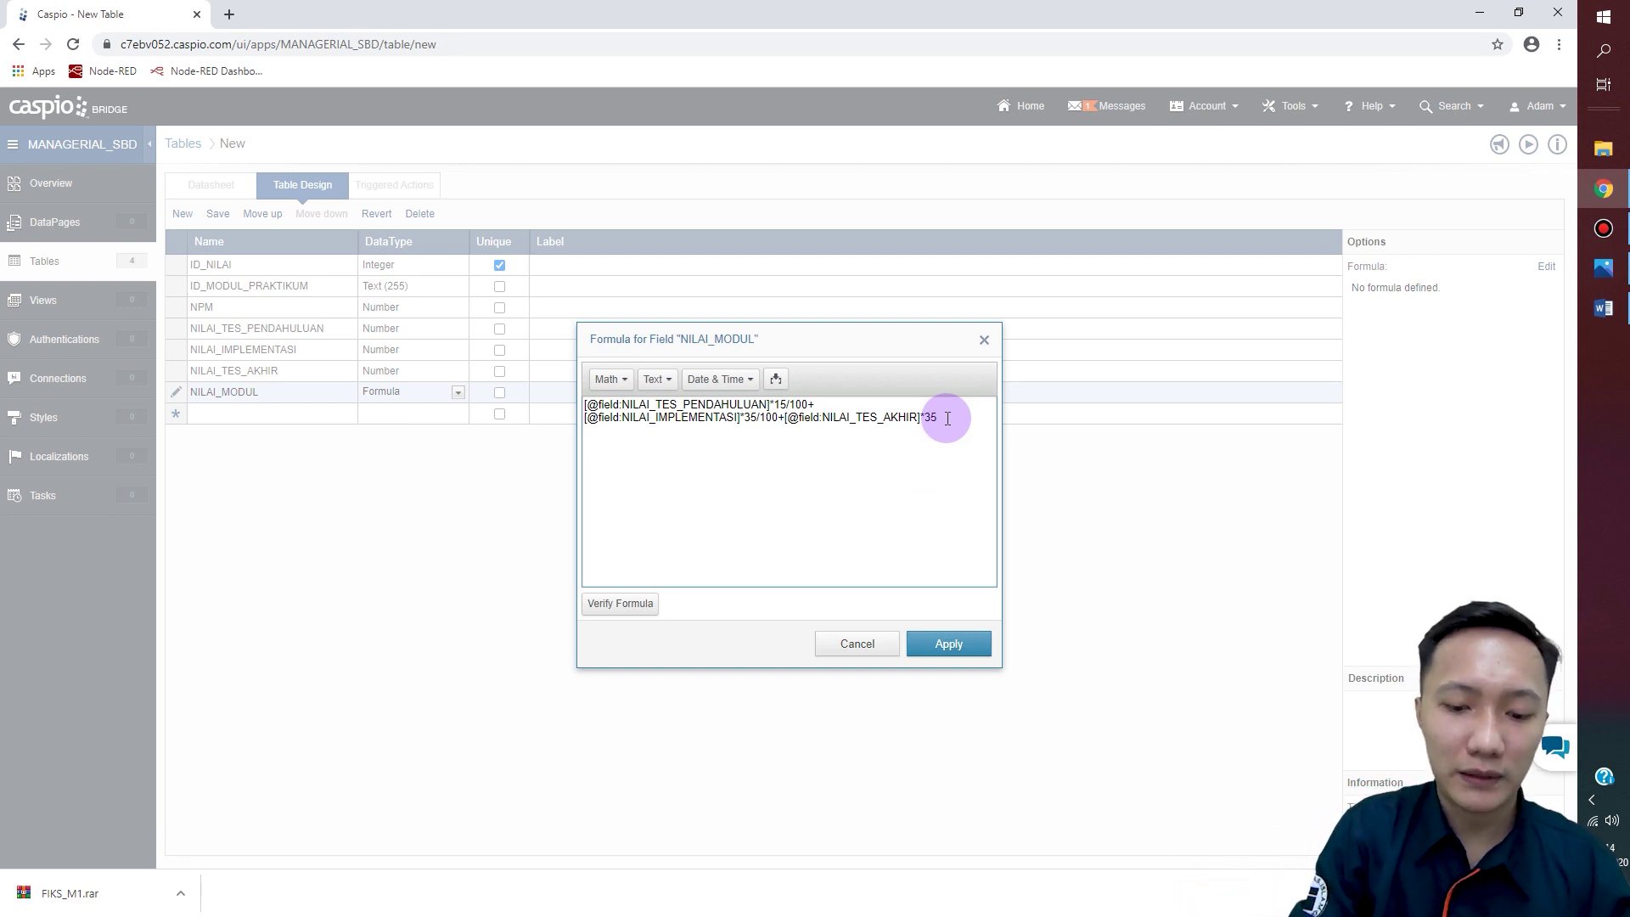
type("/100")
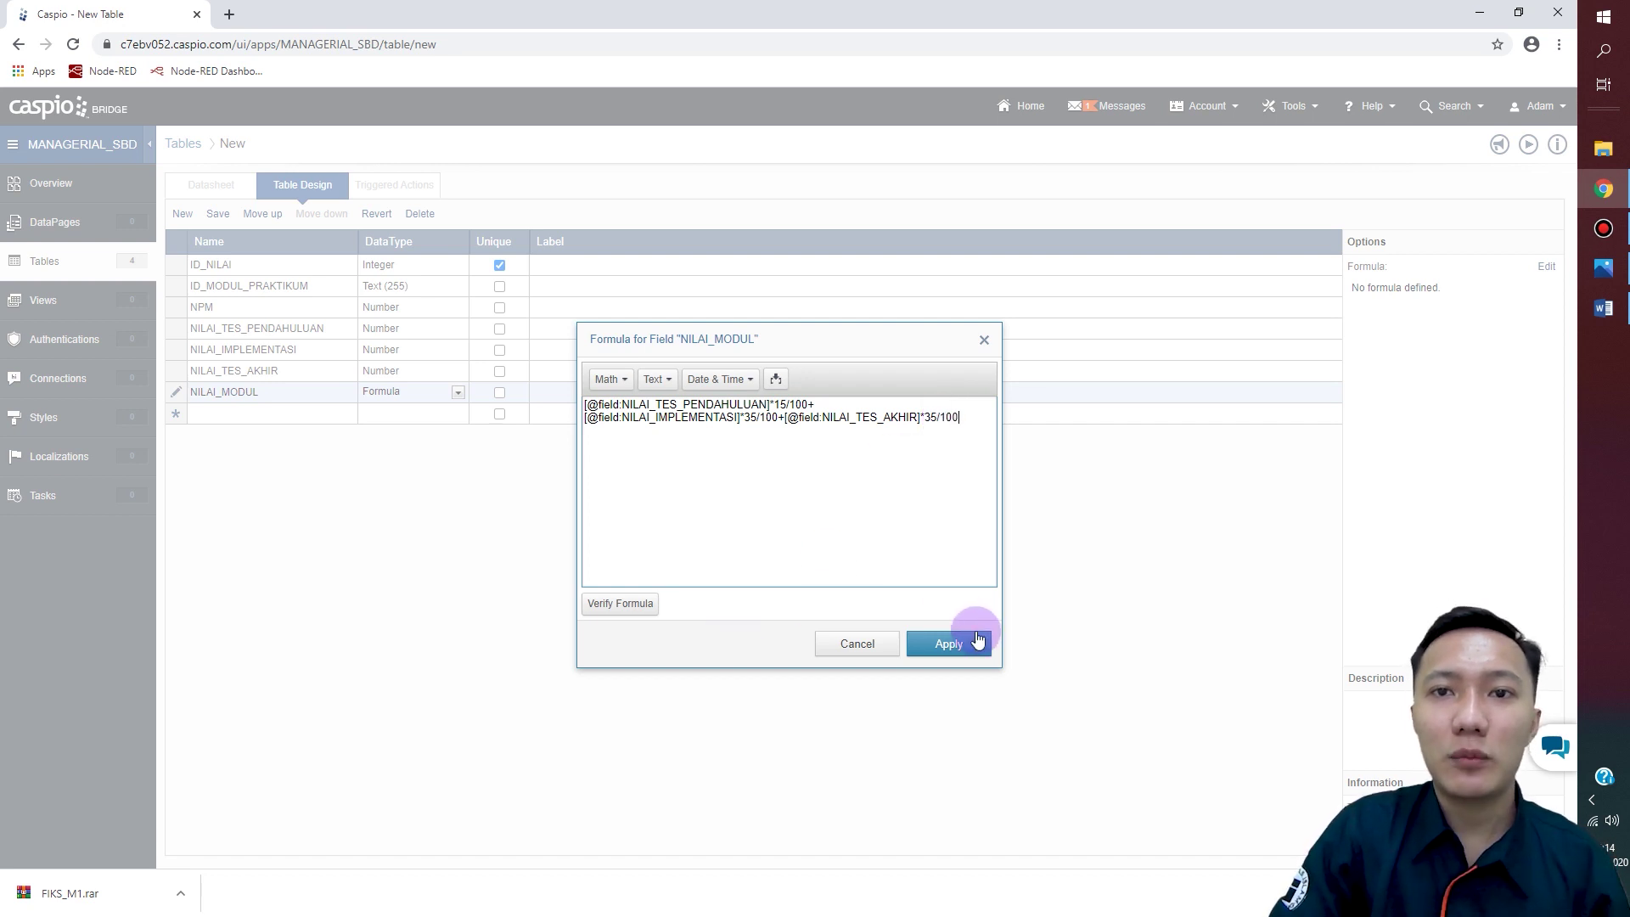
left_click(630, 606)
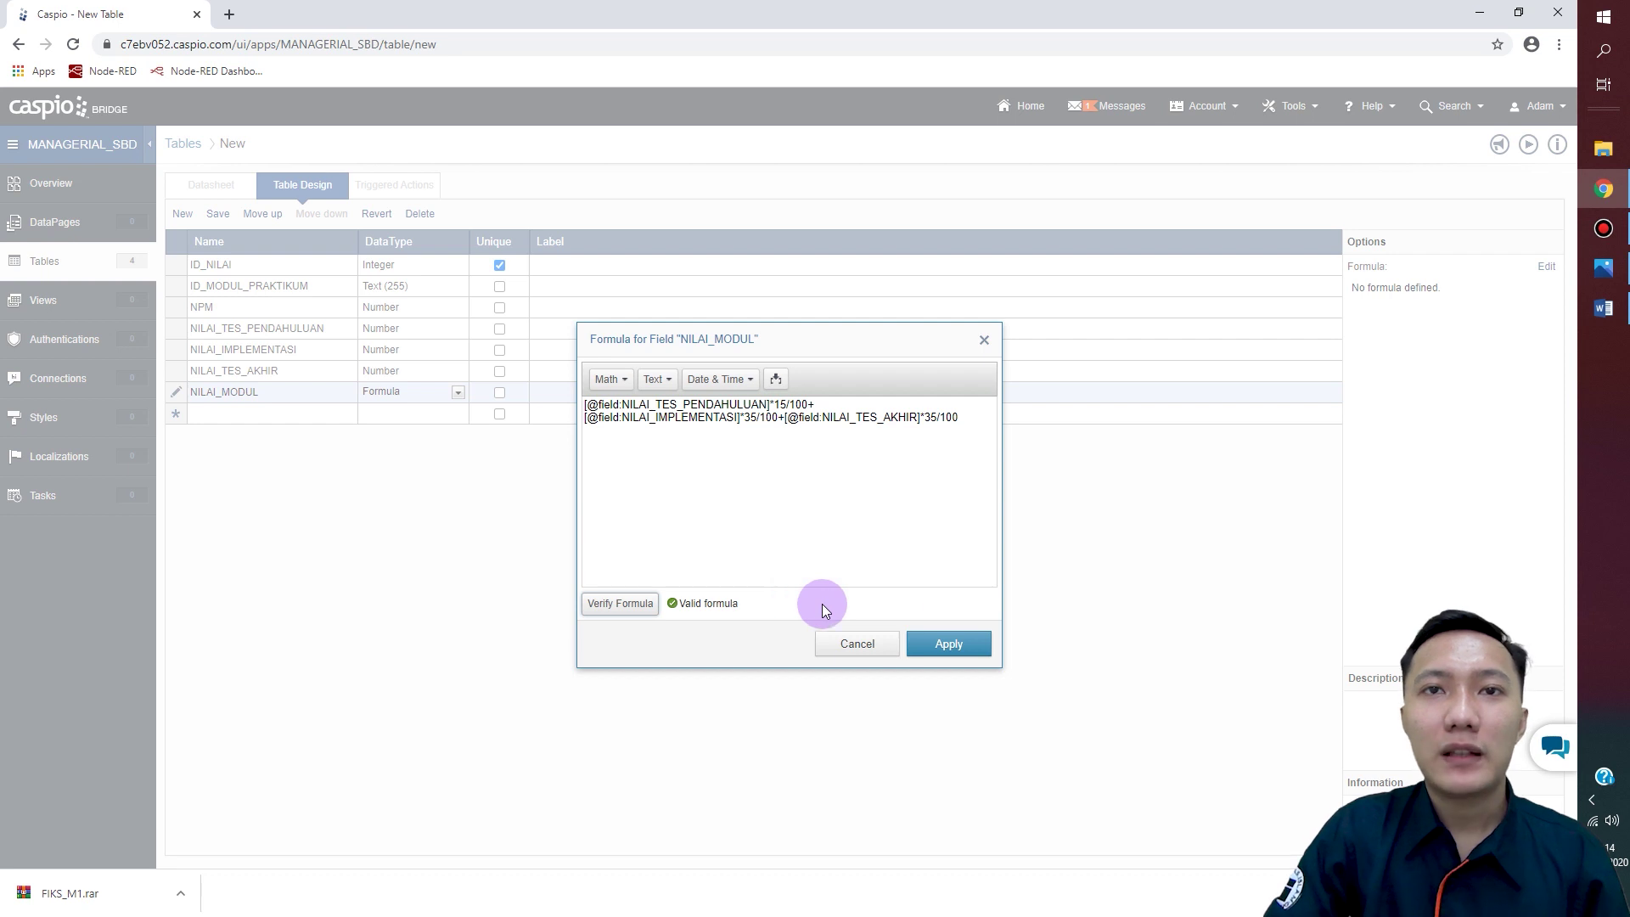
left_click(960, 650)
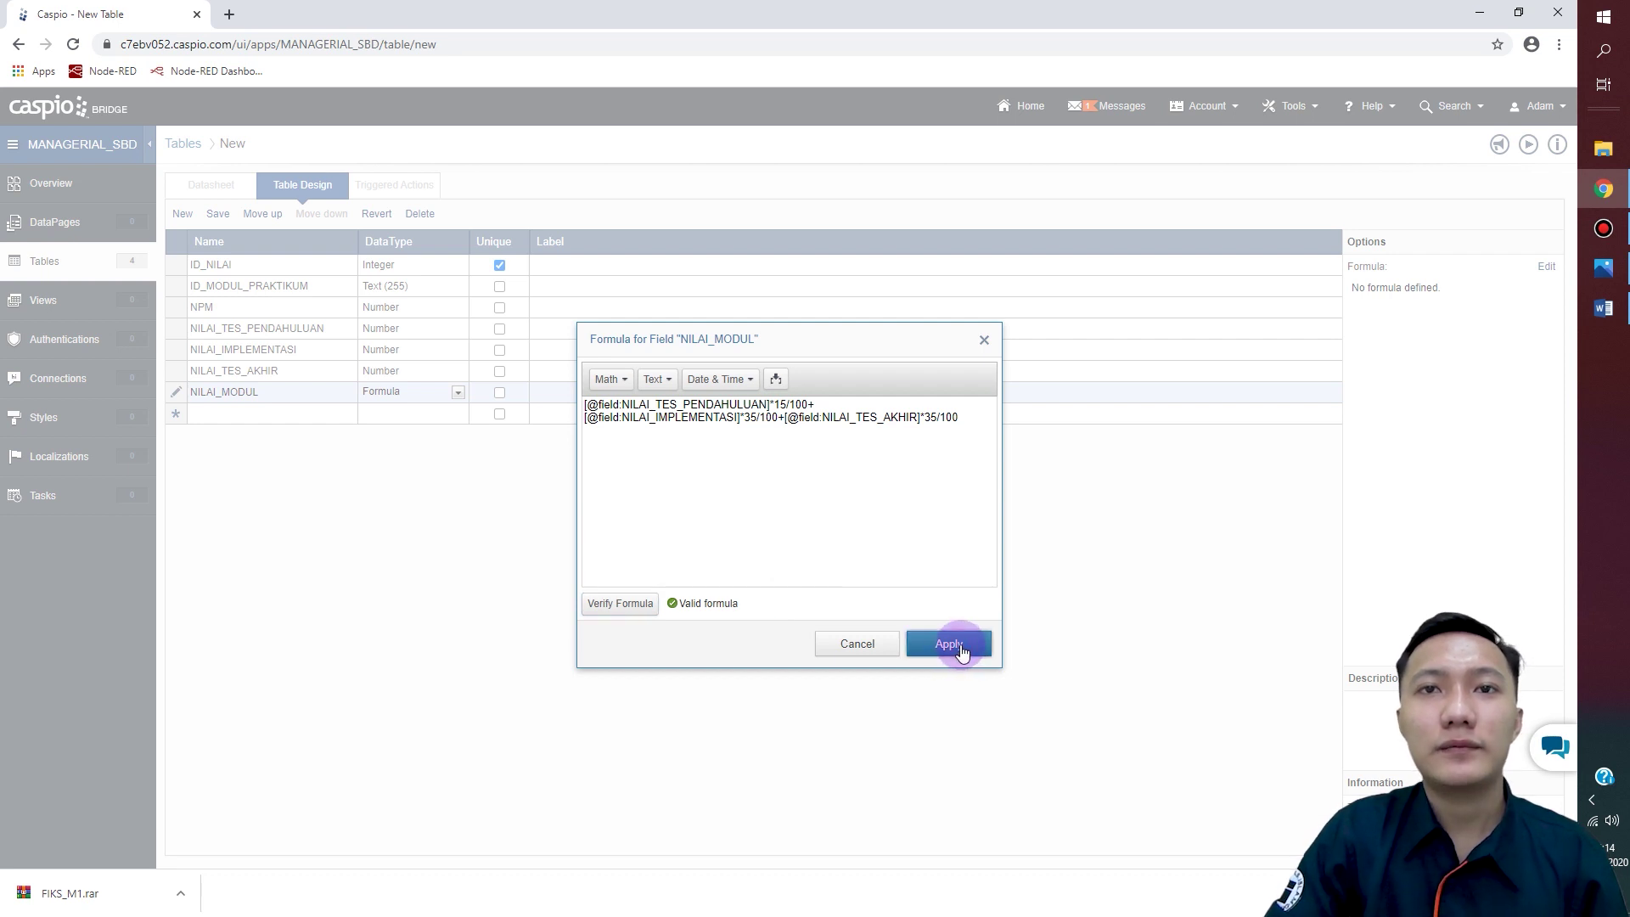
Step: Add a KETERANGAN Text (255) field and save the table as PENILAIAN
left_click(289, 414)
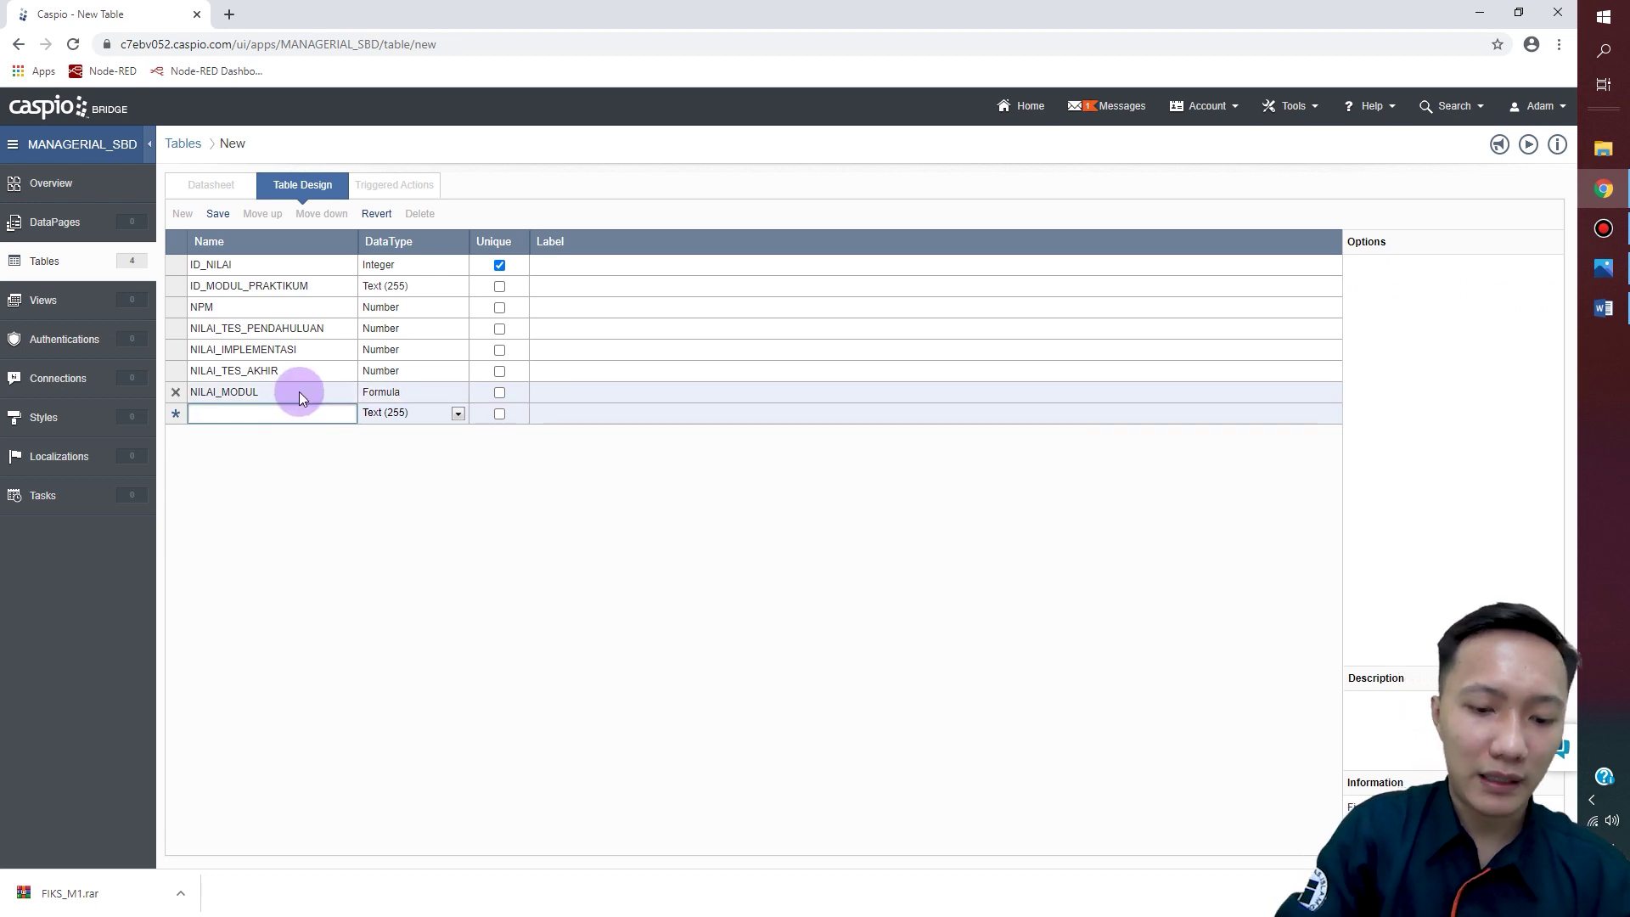
type("KETERANGAN")
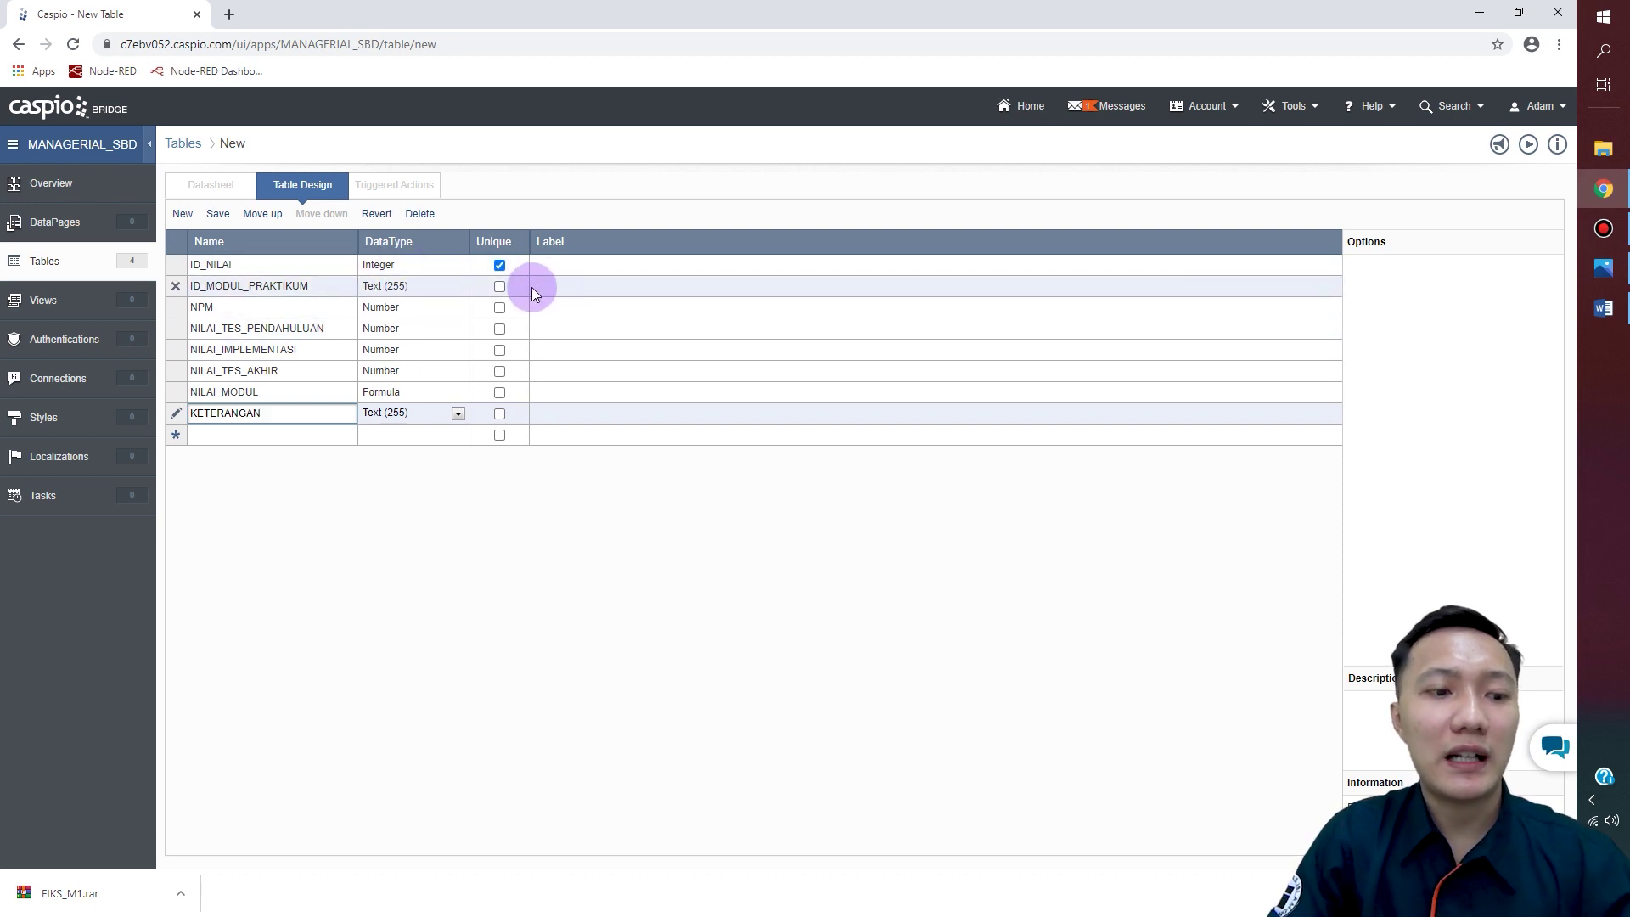
left_click(218, 222)
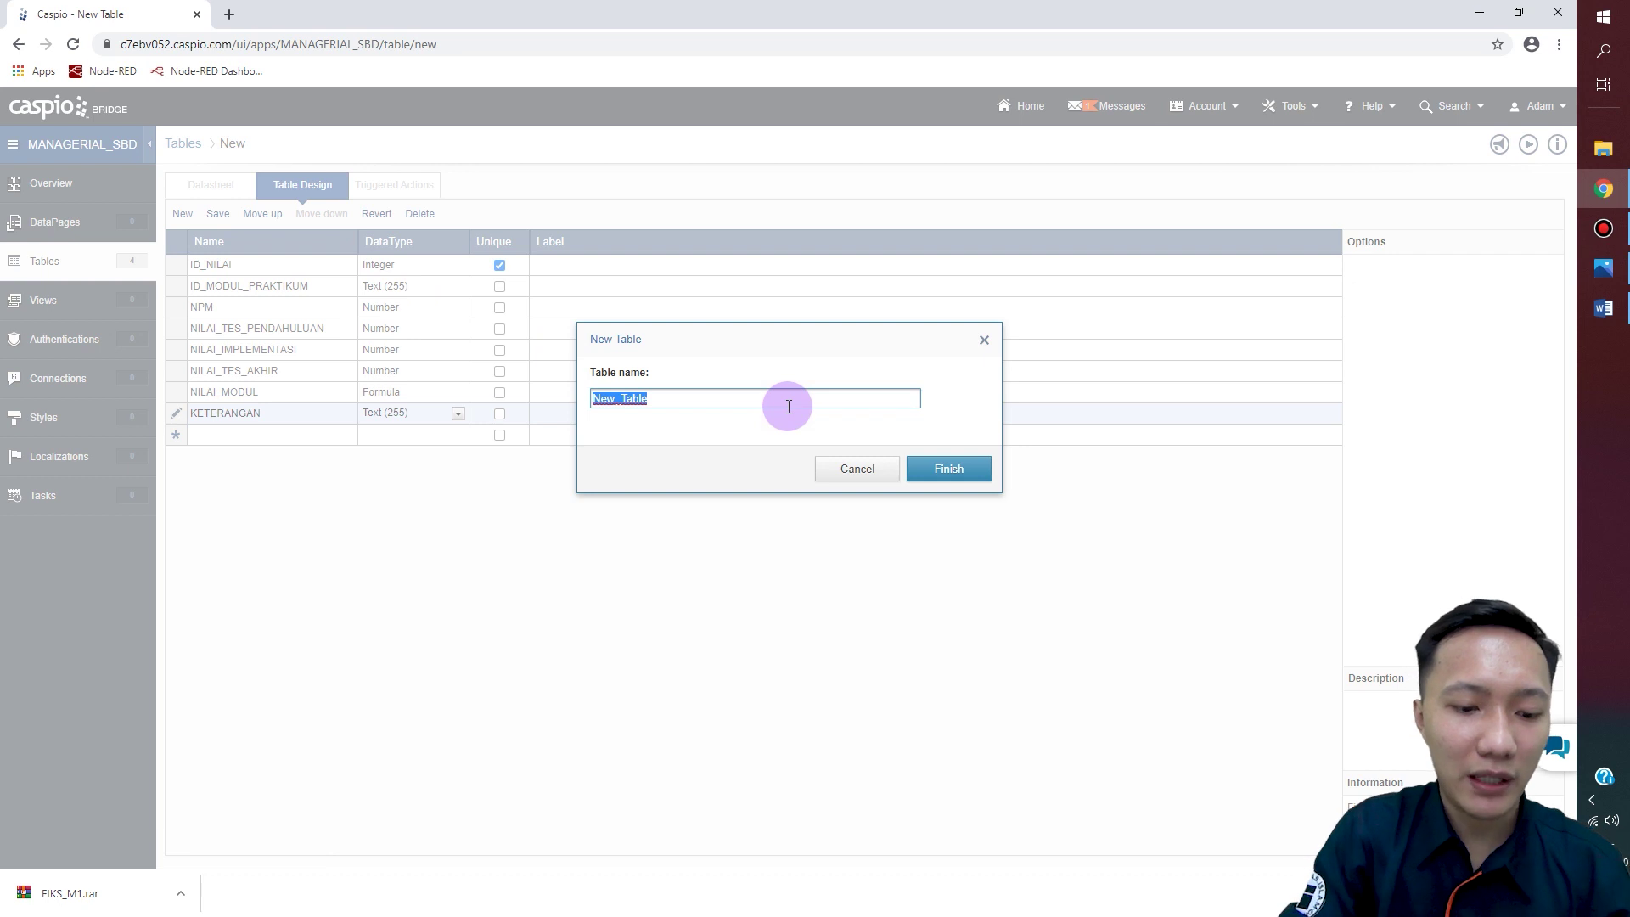
type("PE")
type("NILAIAN")
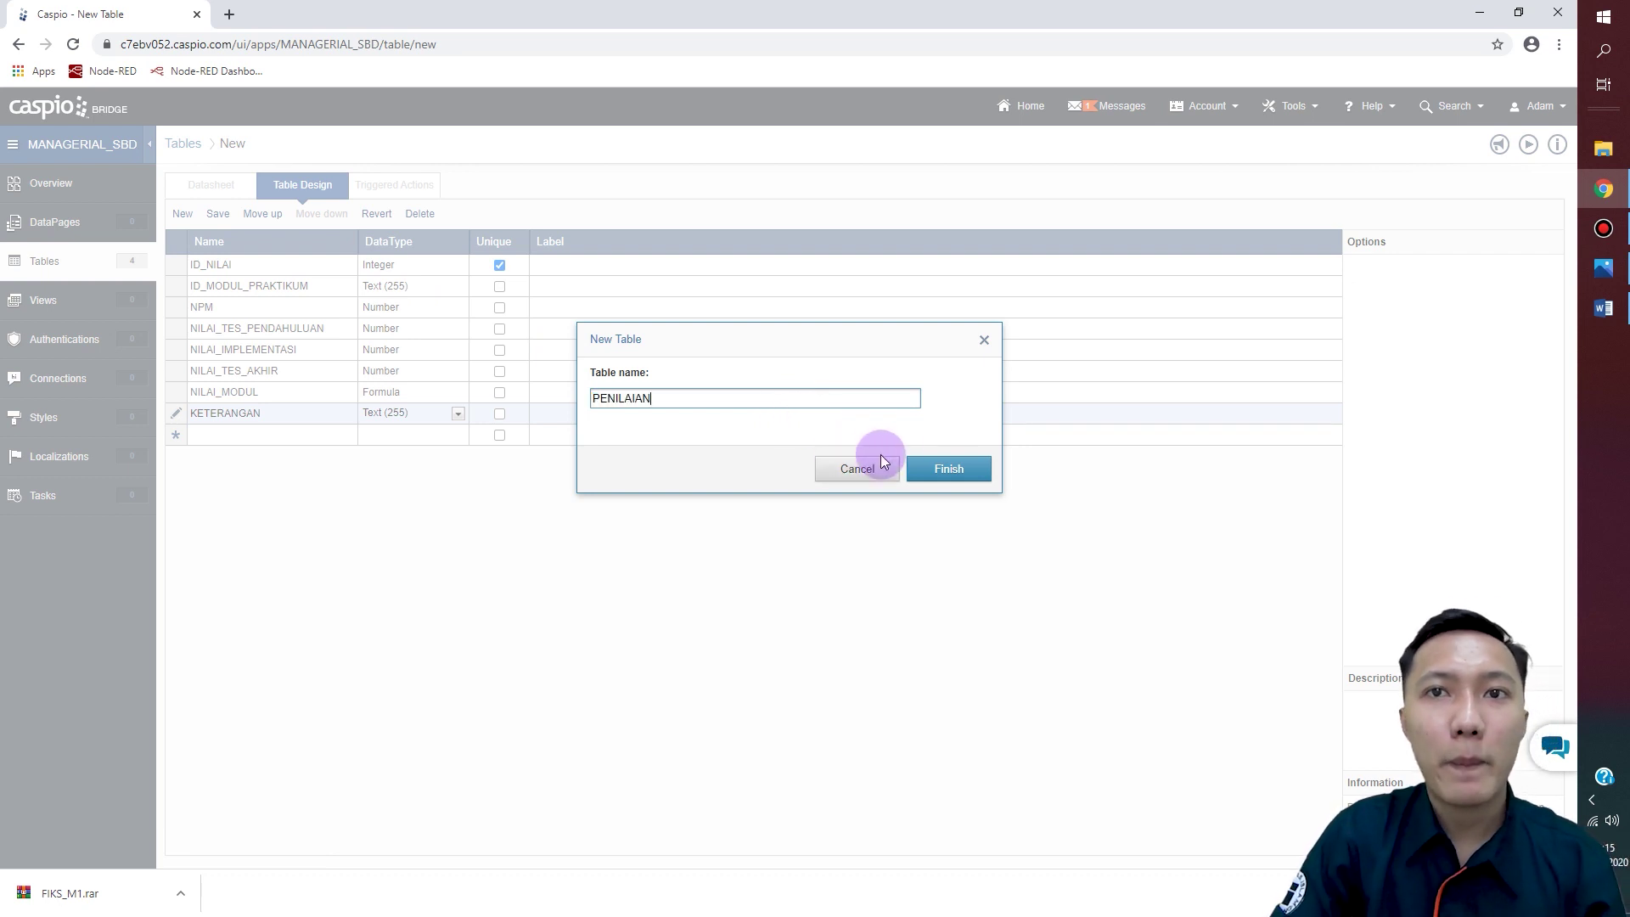
left_click(928, 469)
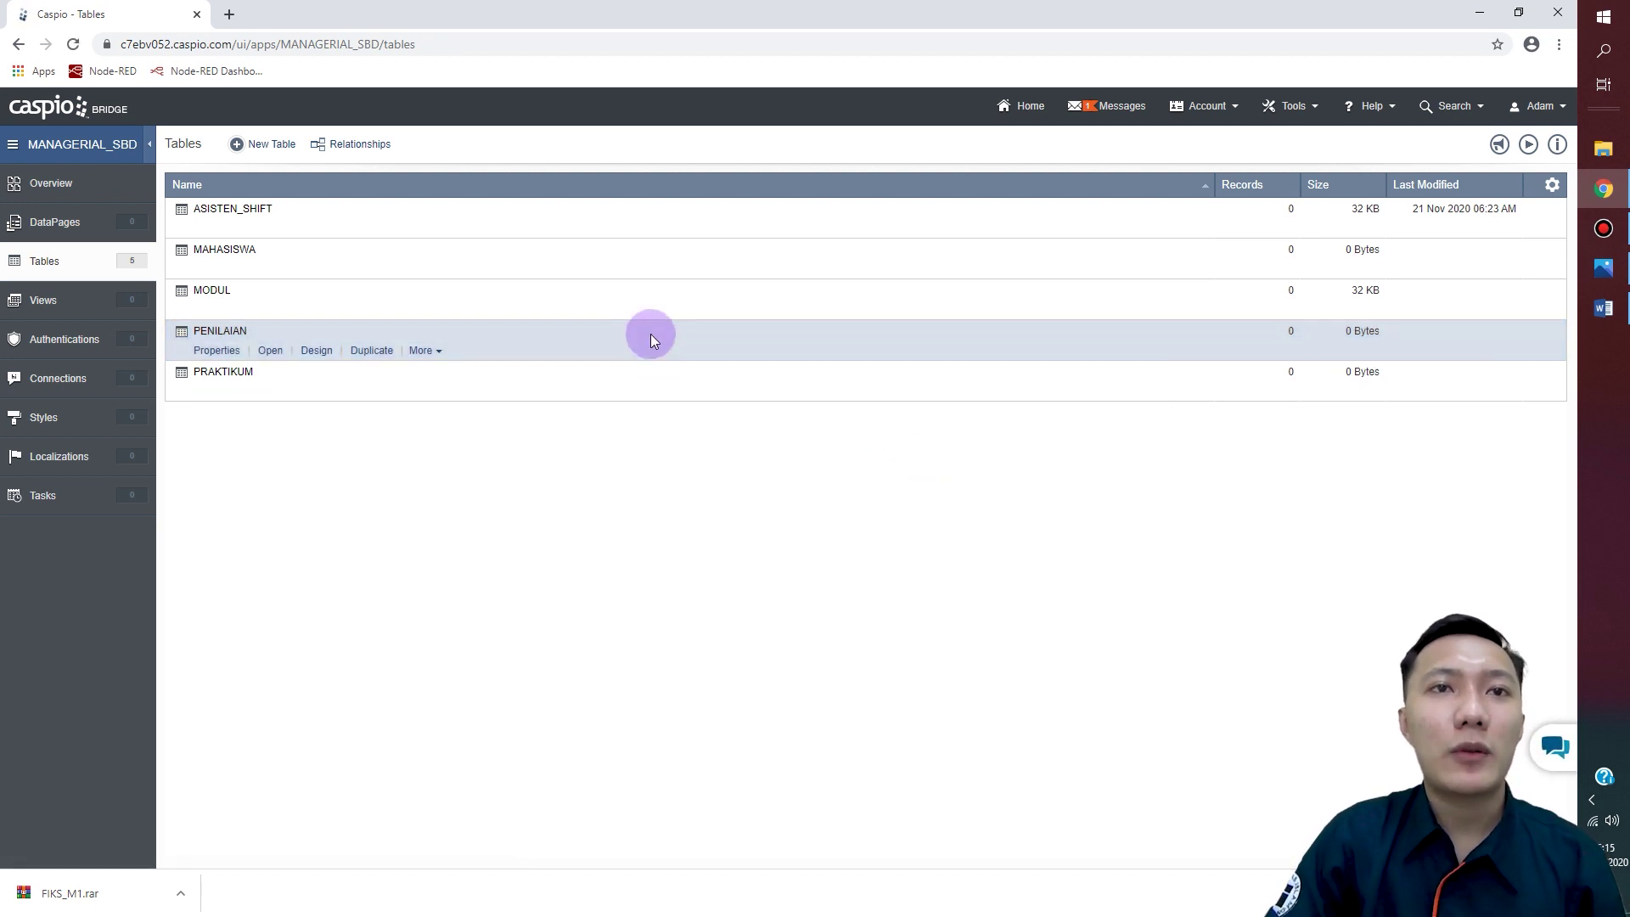
mouse_move(317, 309)
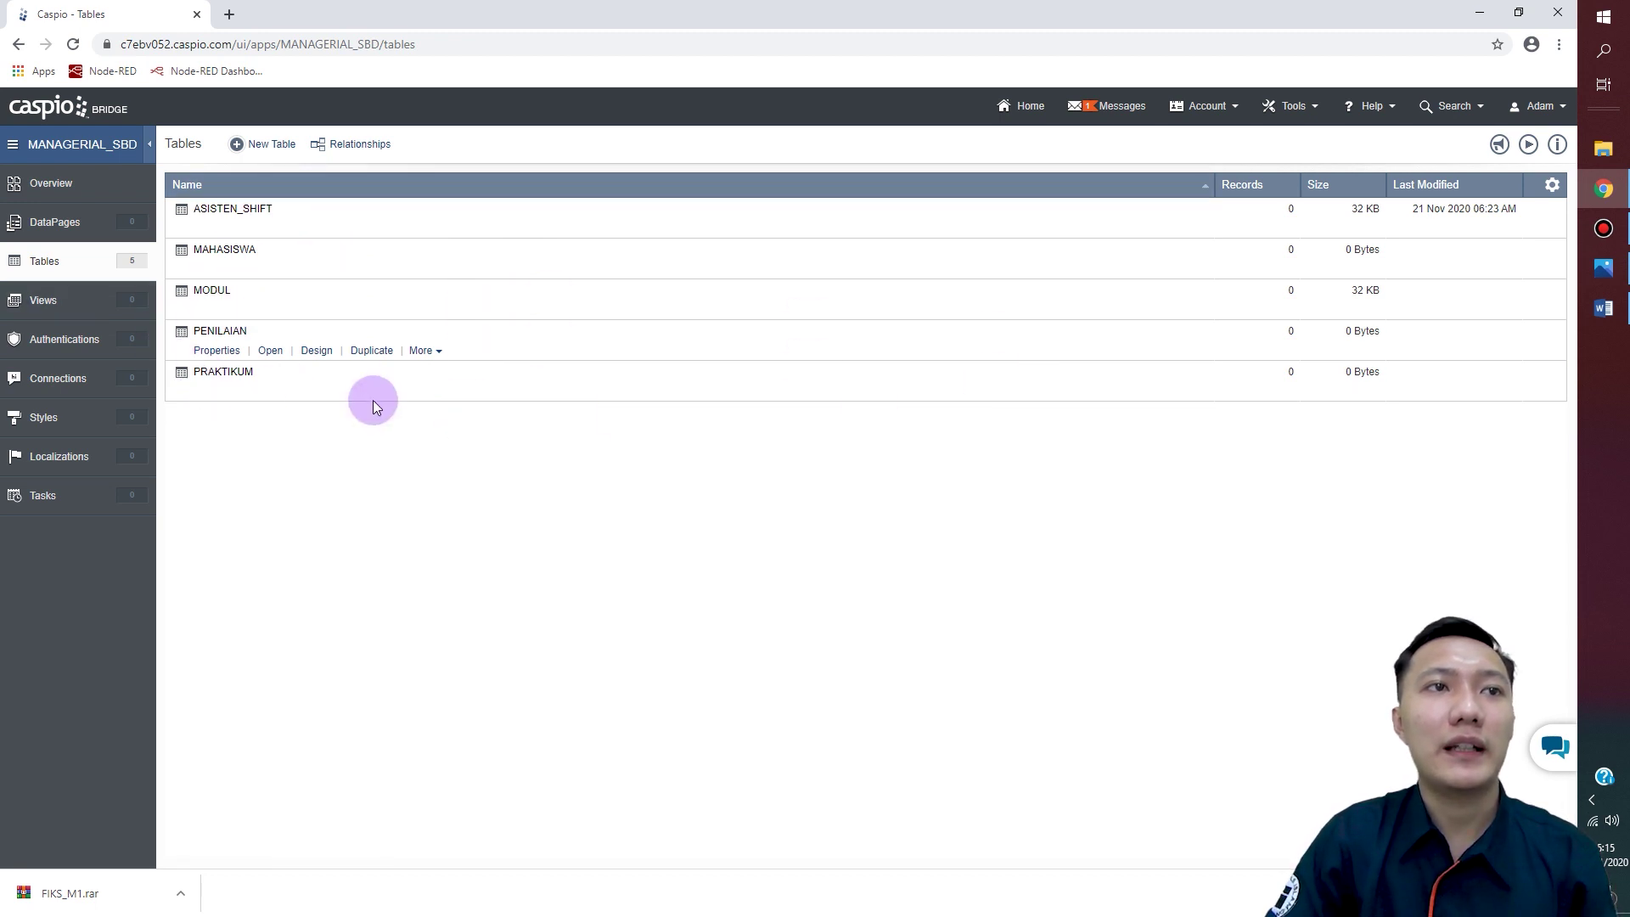
mouse_move(254, 225)
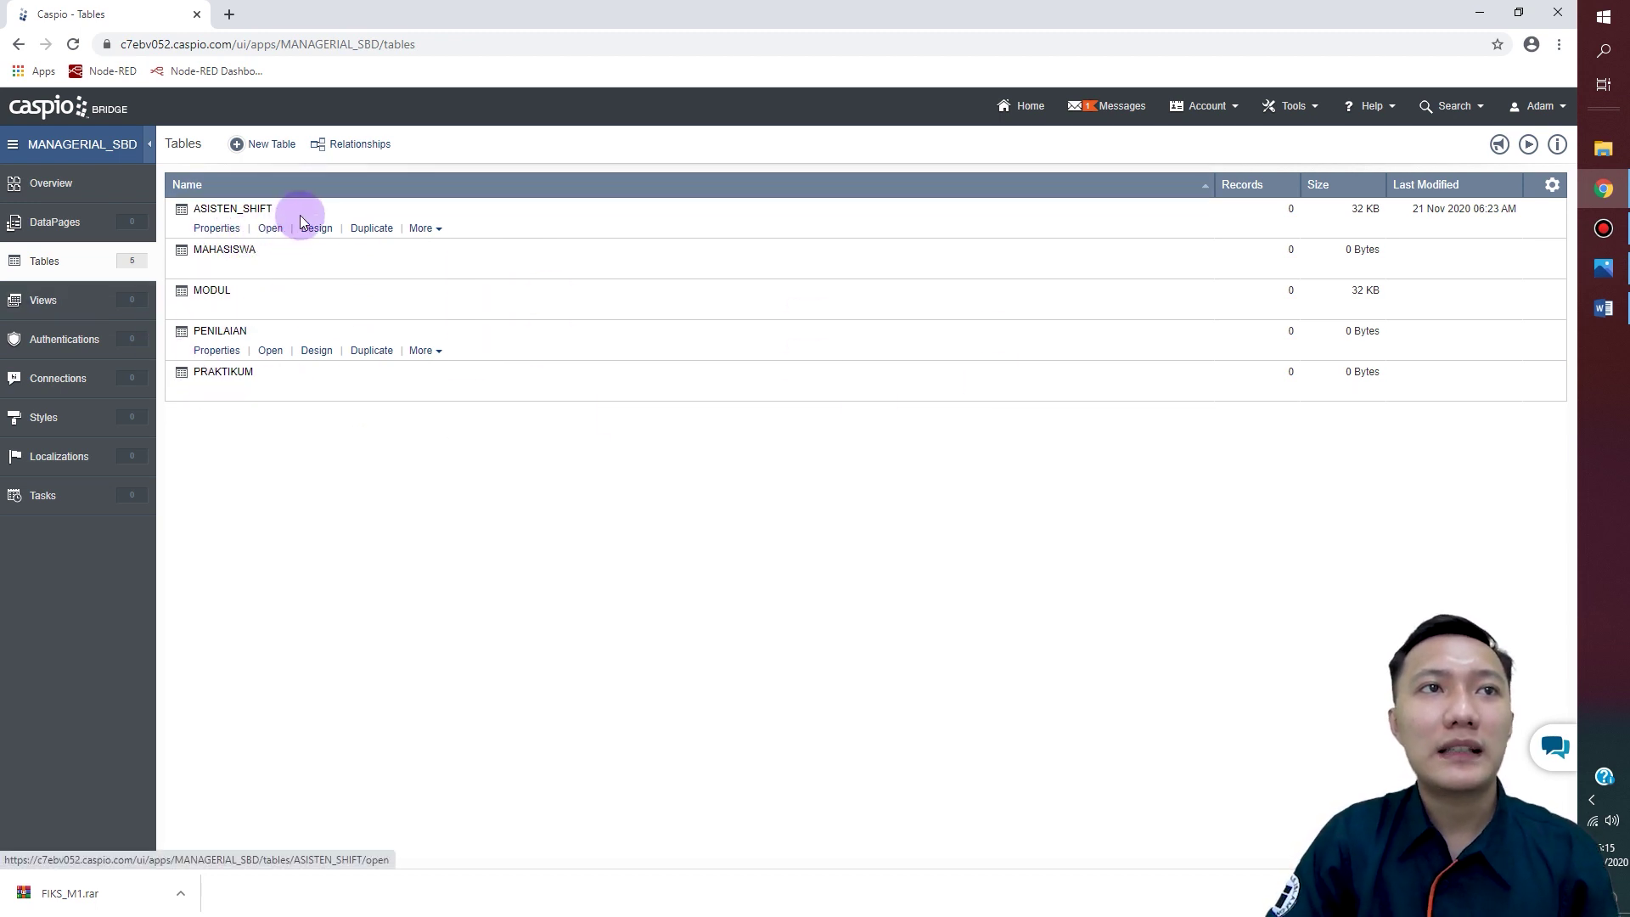
mouse_move(246, 294)
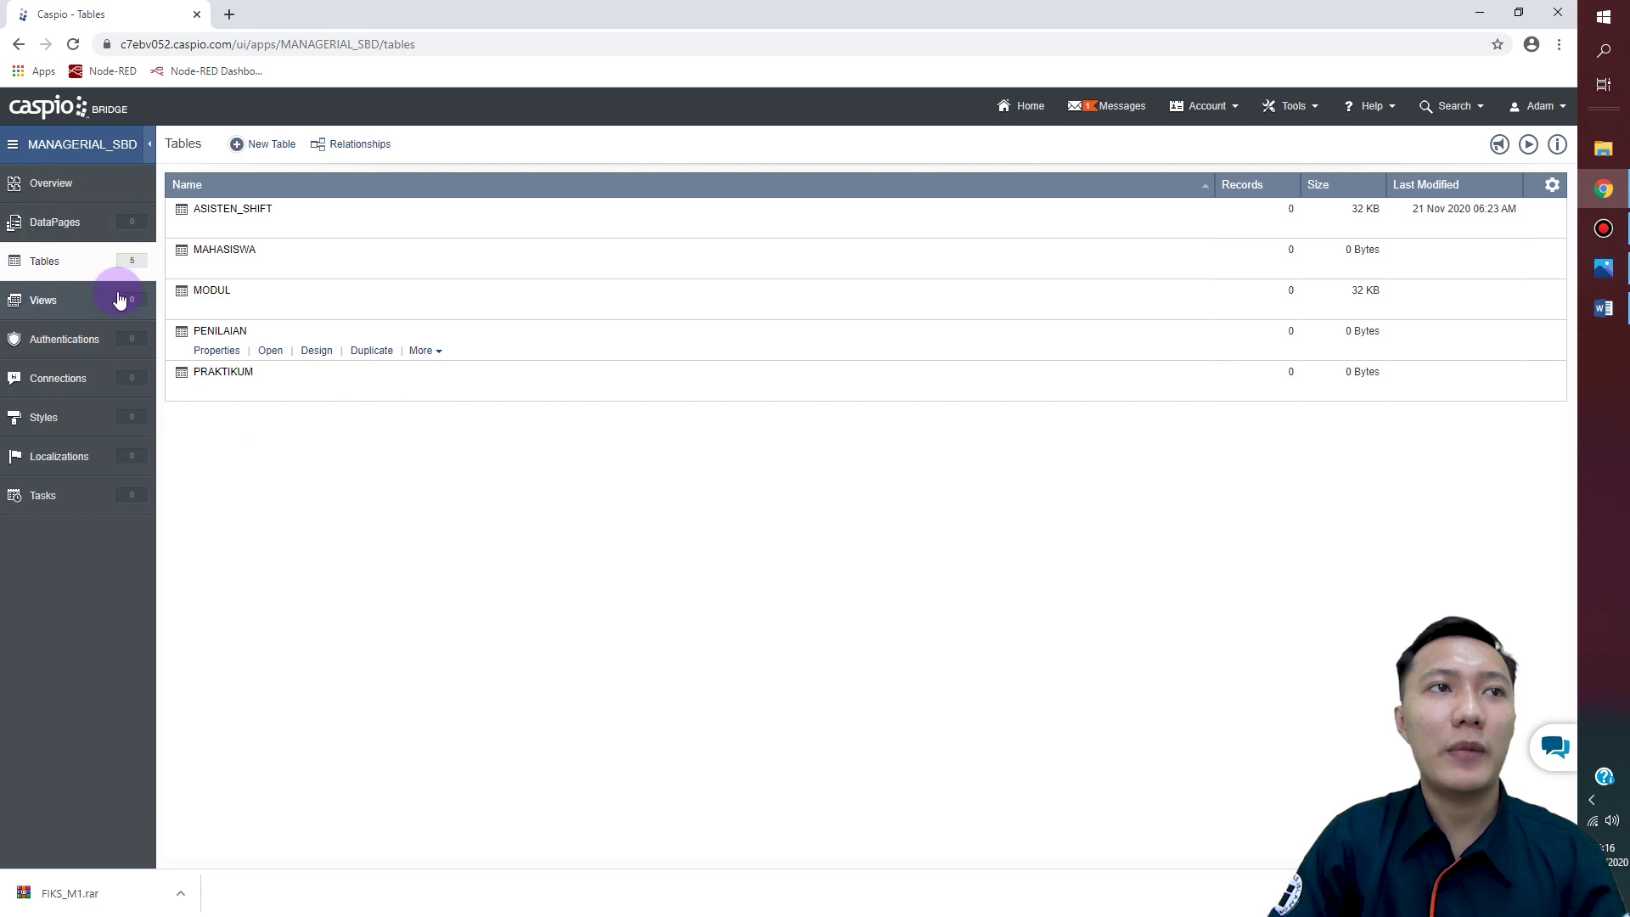
left_click(67, 271)
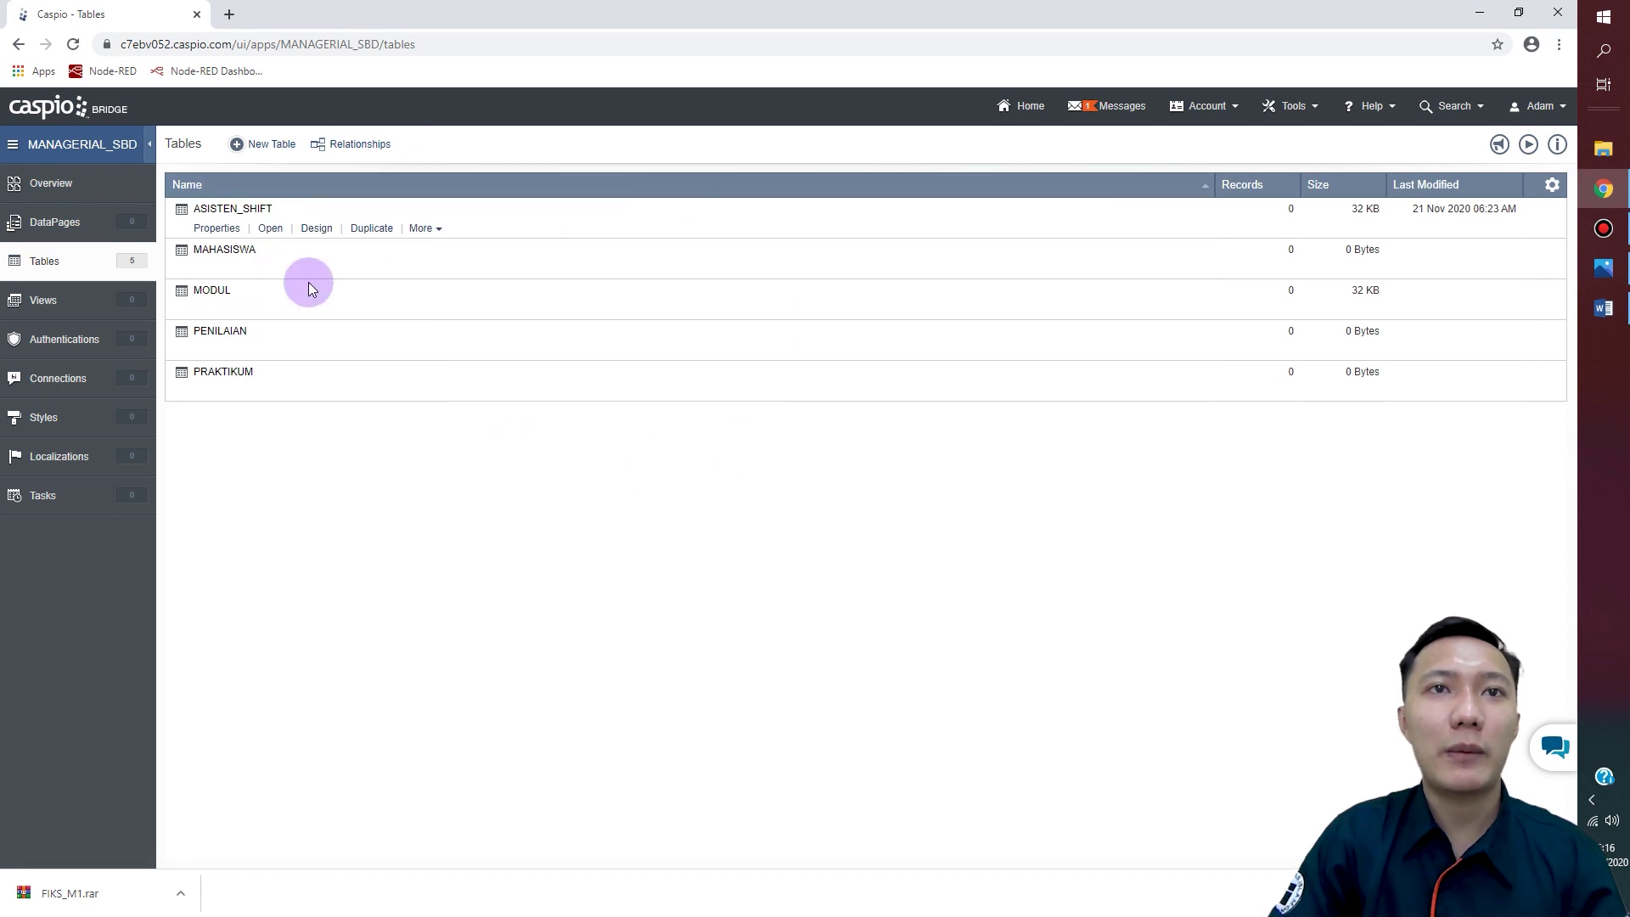
Step: Show ASISTEN_SHIFT, MAHASISWA, MODUL, PENILAIAN and PRAKTIKUM on the Relationships diagram
left_click(367, 150)
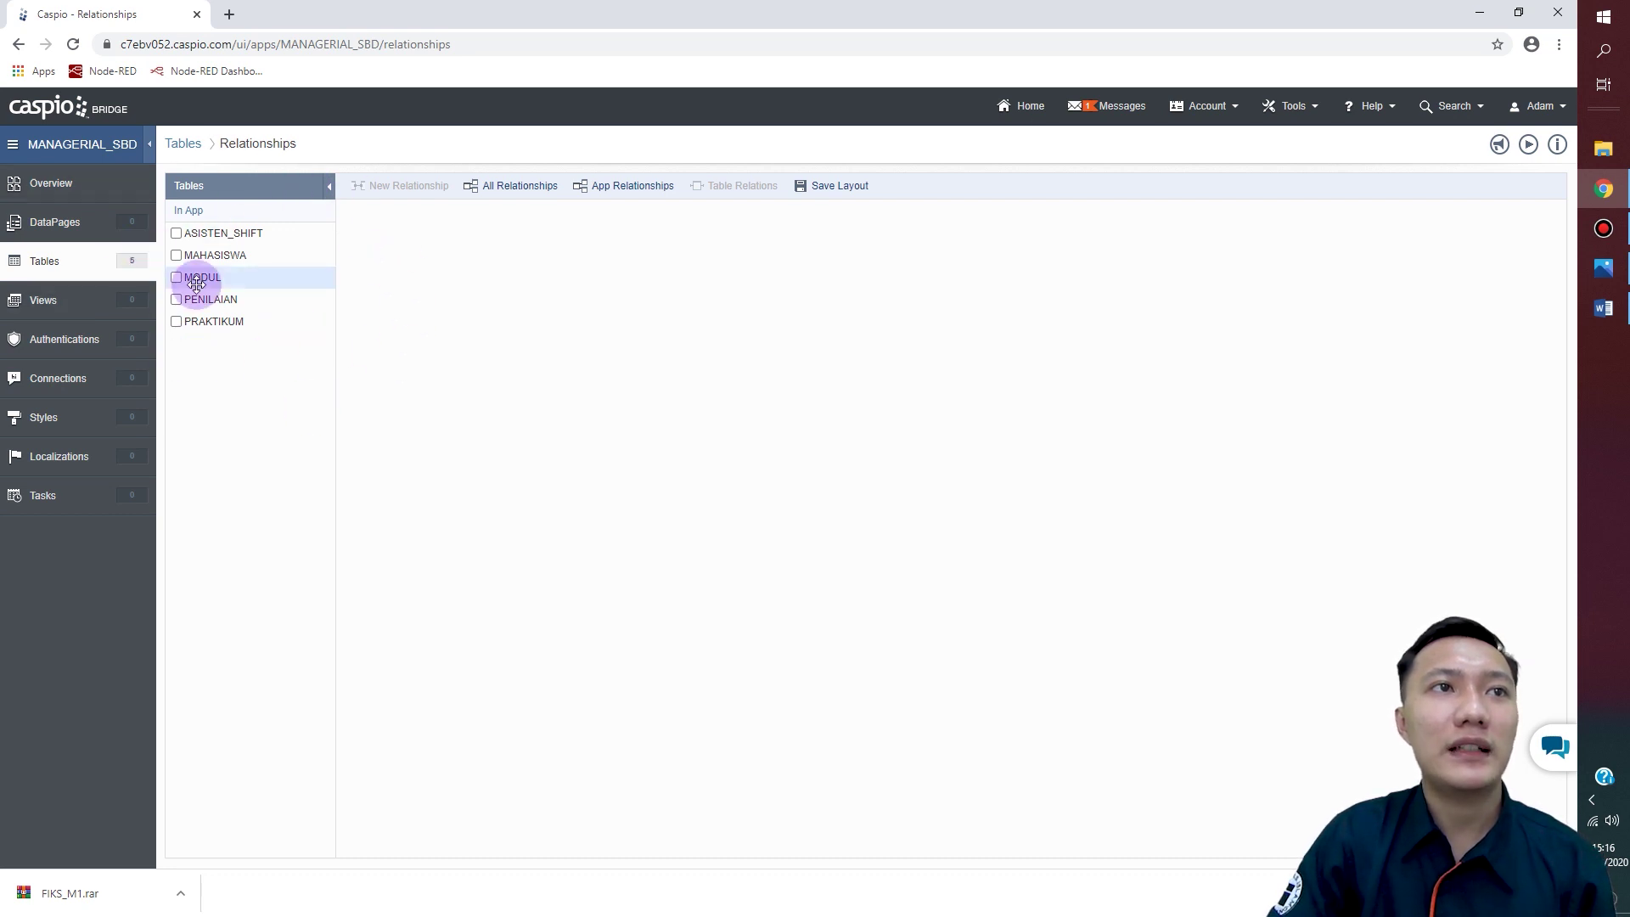
left_click(177, 235)
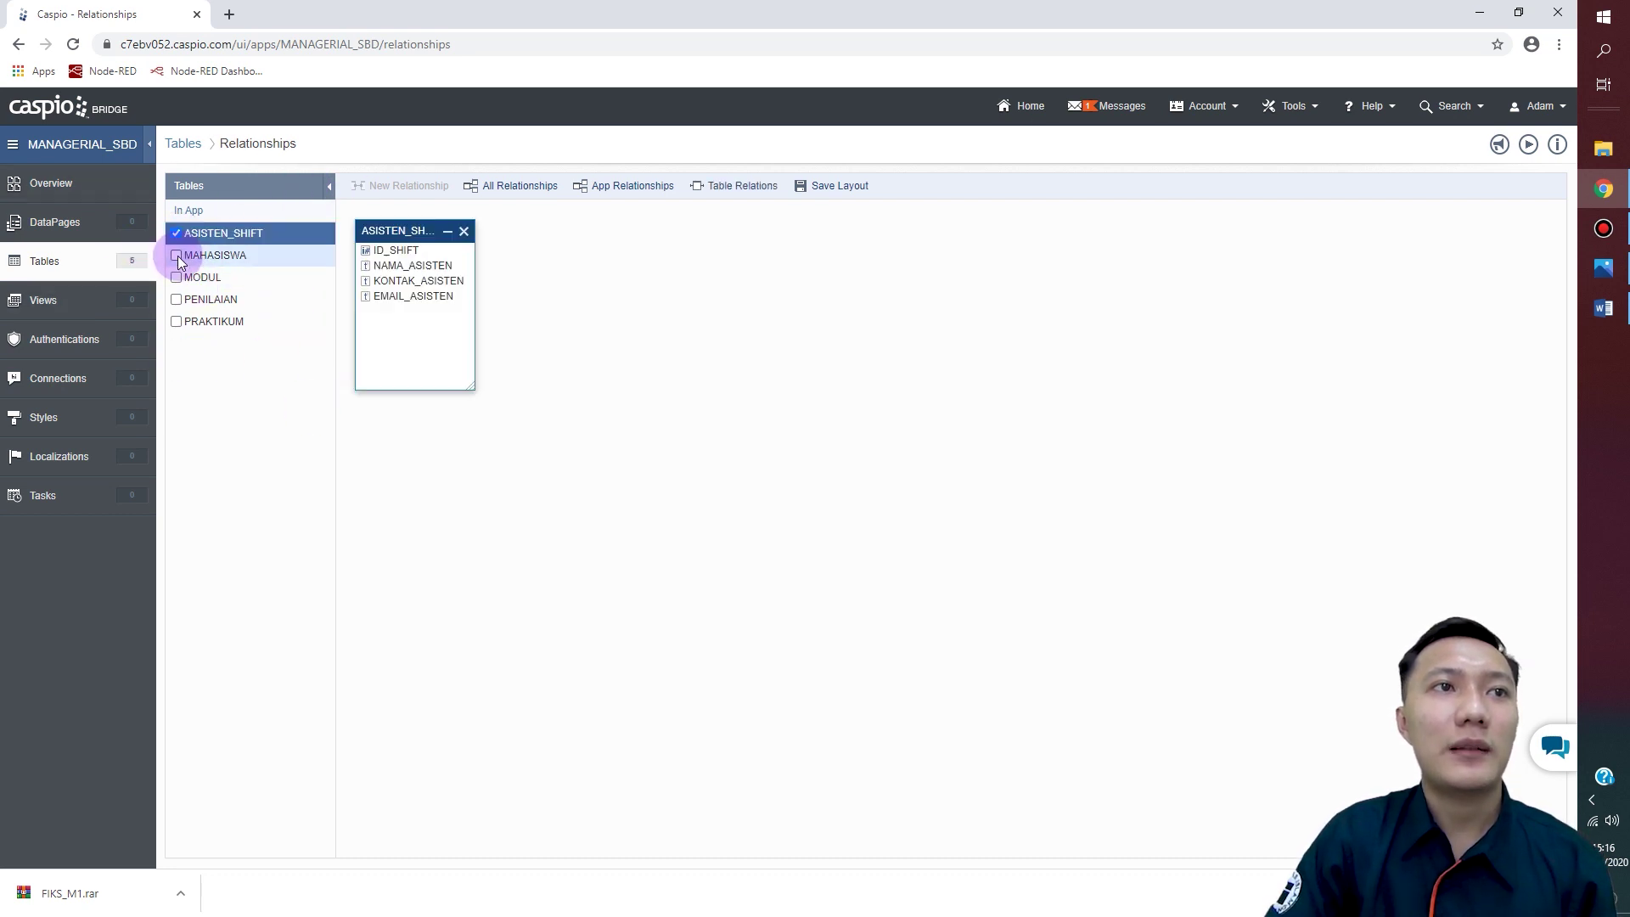
left_click(176, 256)
left_click(176, 278)
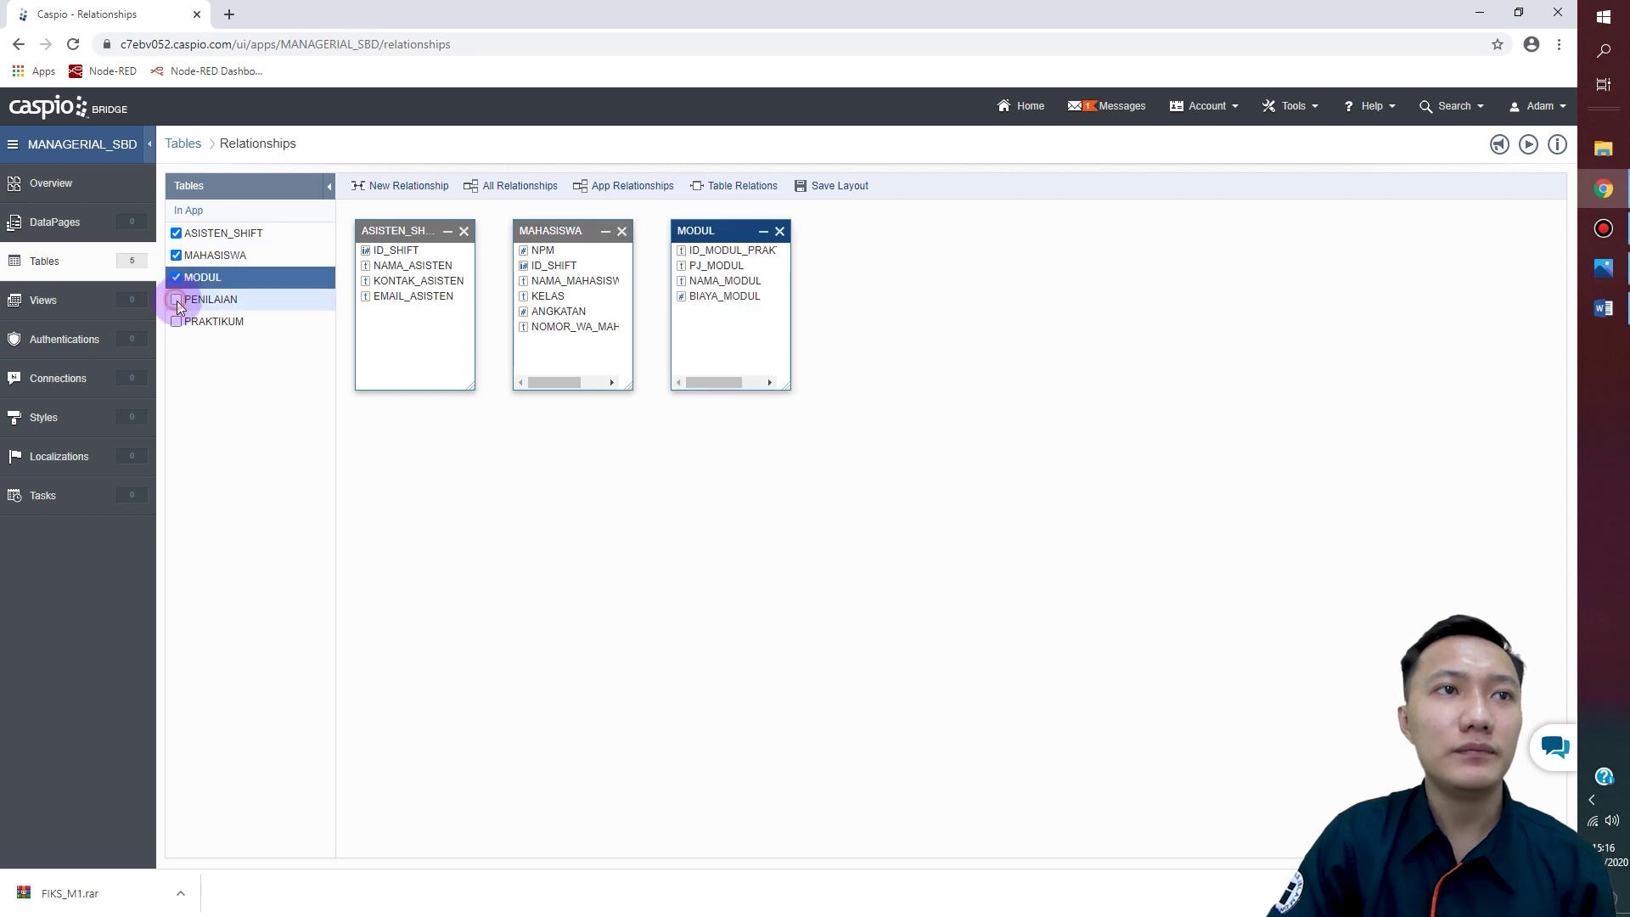
left_click(177, 299)
left_click(176, 322)
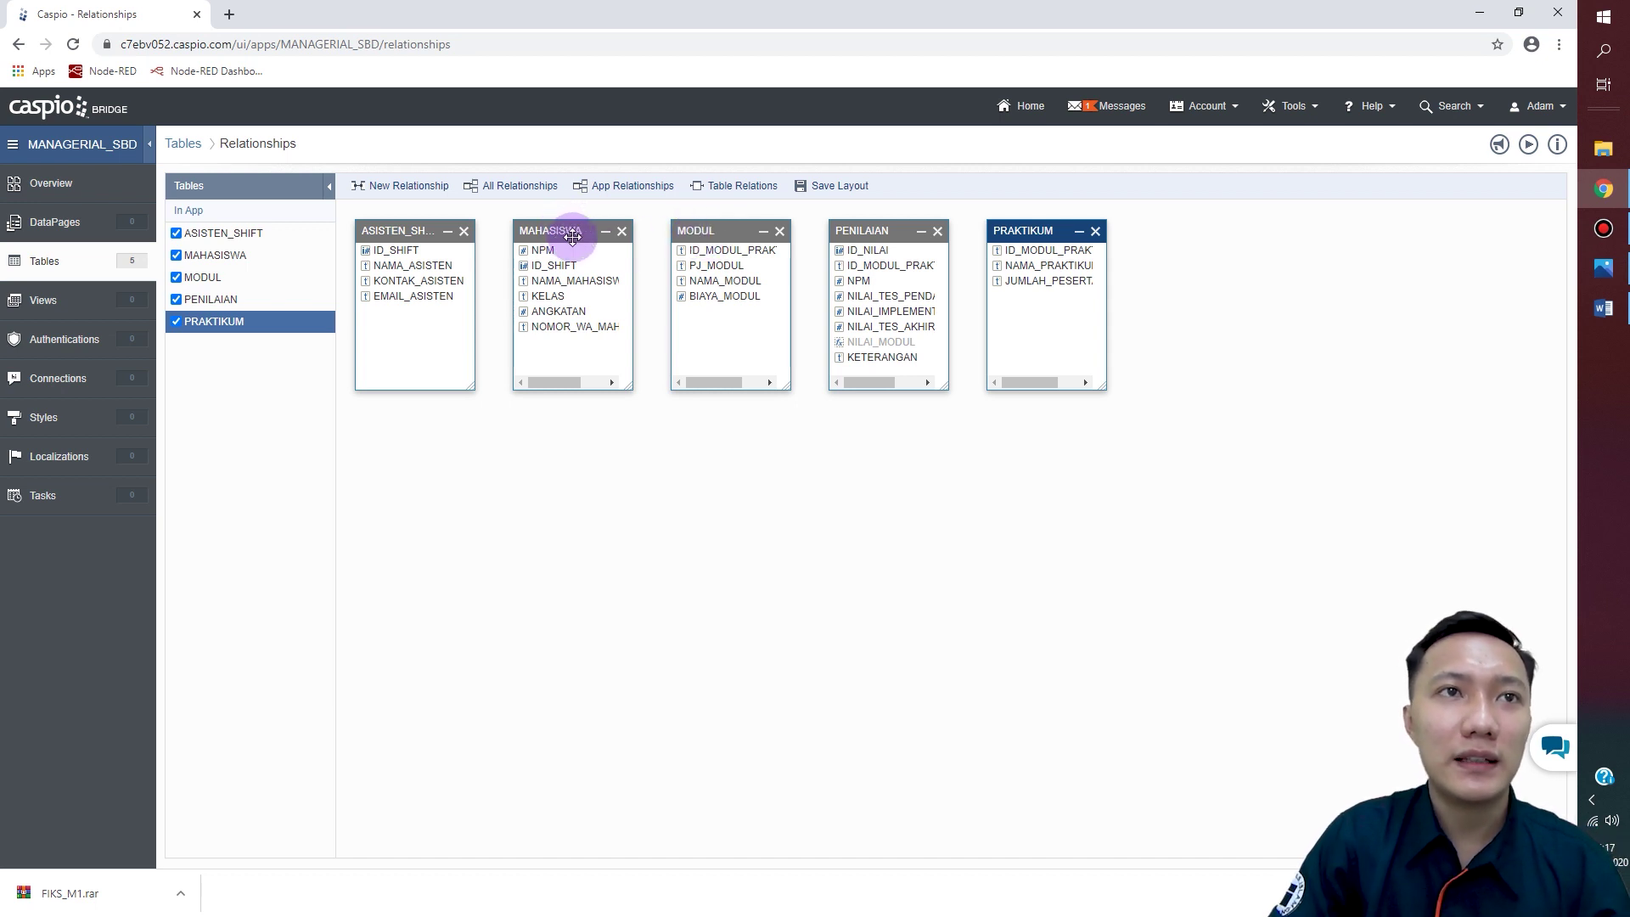
Step: Rearrange the table boxes, then drag MAHASISWA's ID_SHIFT onto ASISTEN_SHIFT's ID_SHIFT
left_click_drag(564, 231, 555, 556)
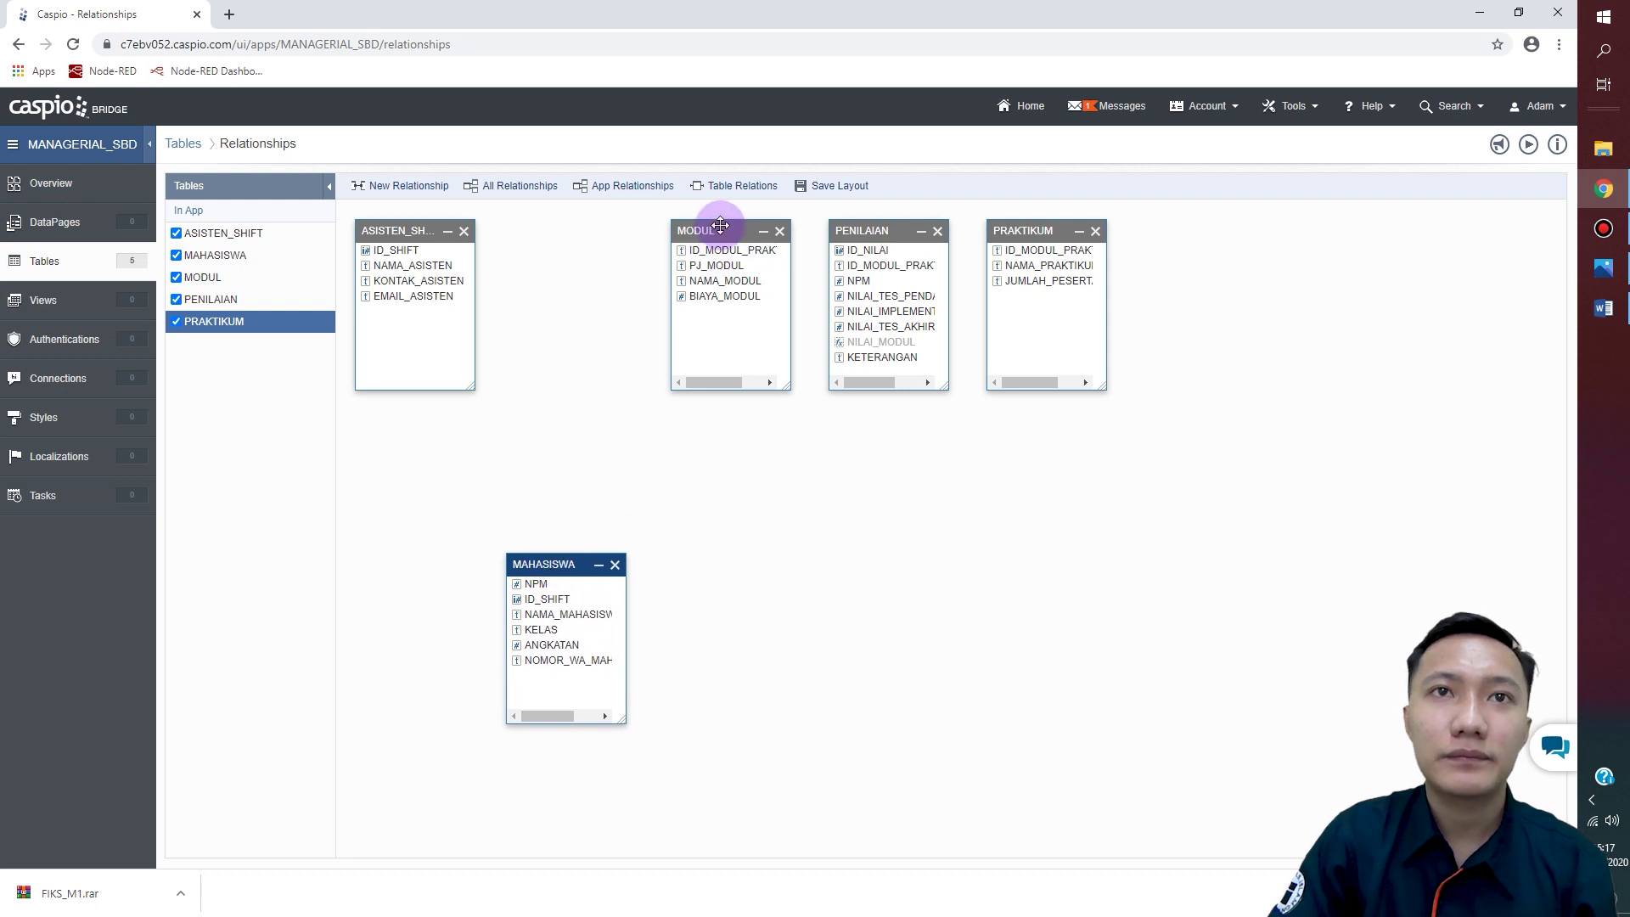
left_click_drag(720, 225, 1208, 632)
left_click_drag(875, 226, 760, 221)
left_click(1014, 253)
left_click_drag(1033, 233, 979, 571)
left_click_drag(1196, 635, 1222, 226)
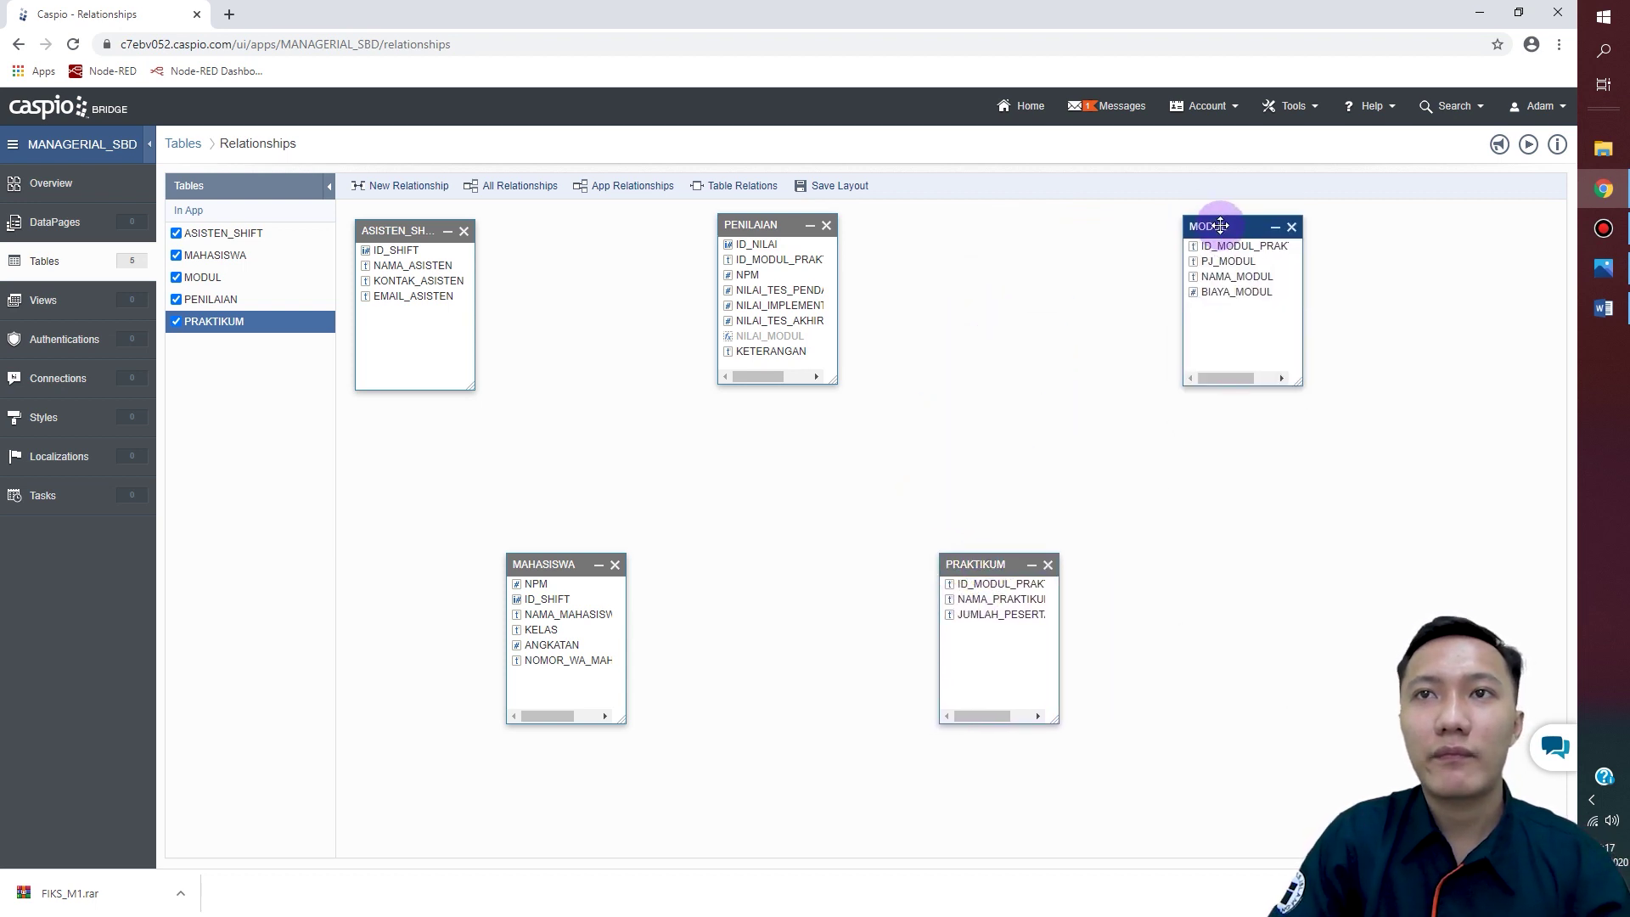
left_click_drag(776, 224, 785, 224)
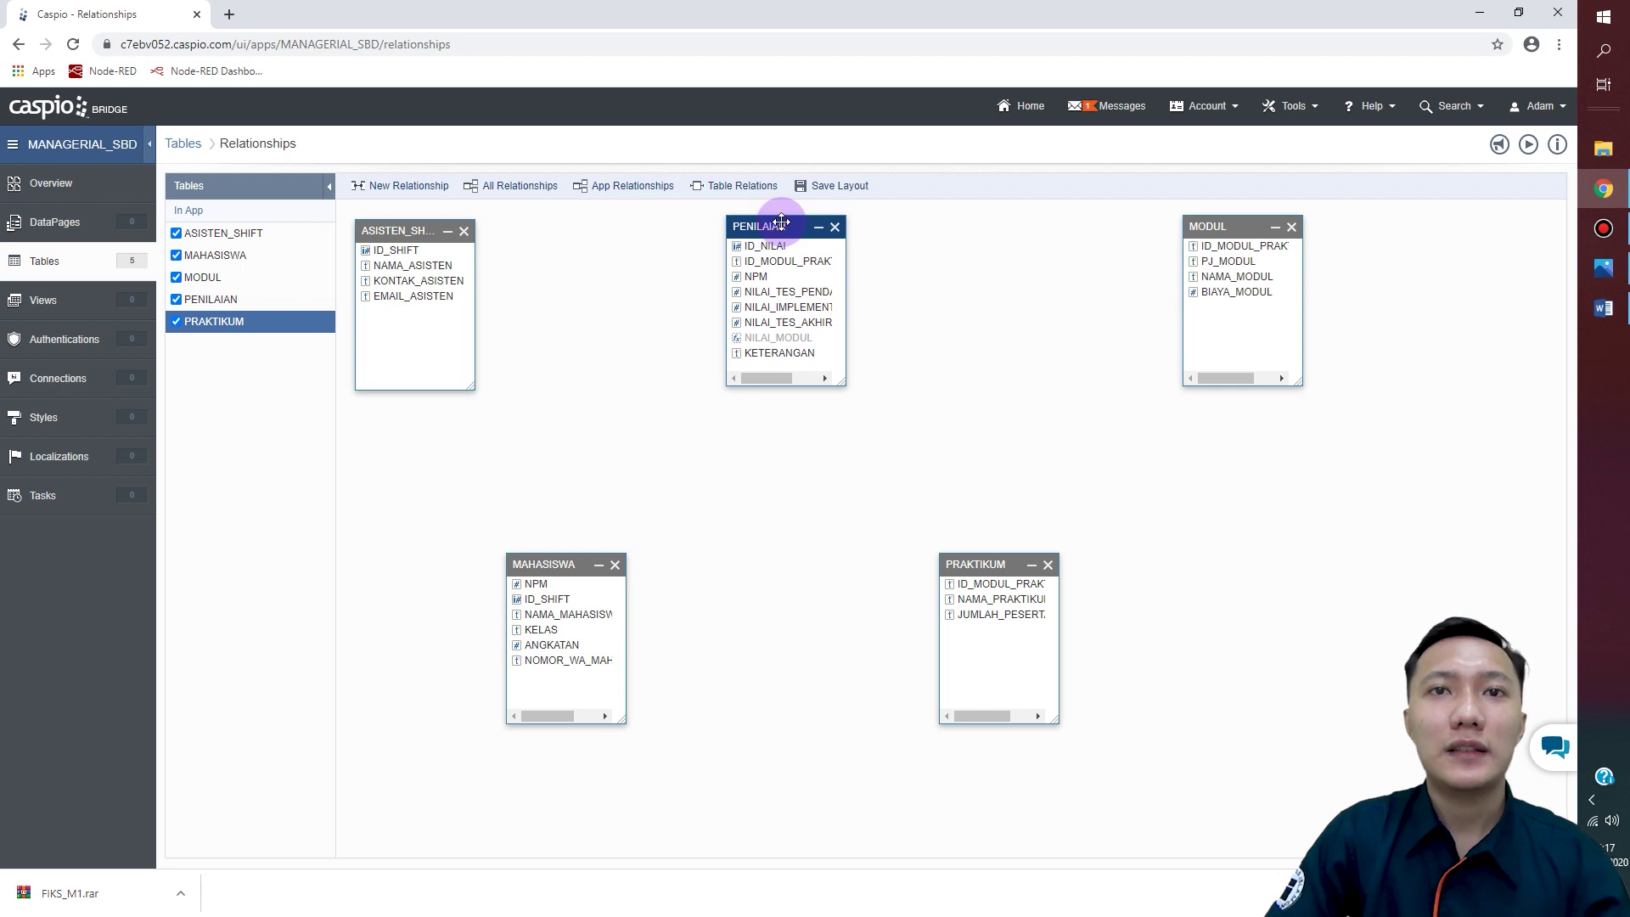
left_click_drag(1223, 226, 1174, 223)
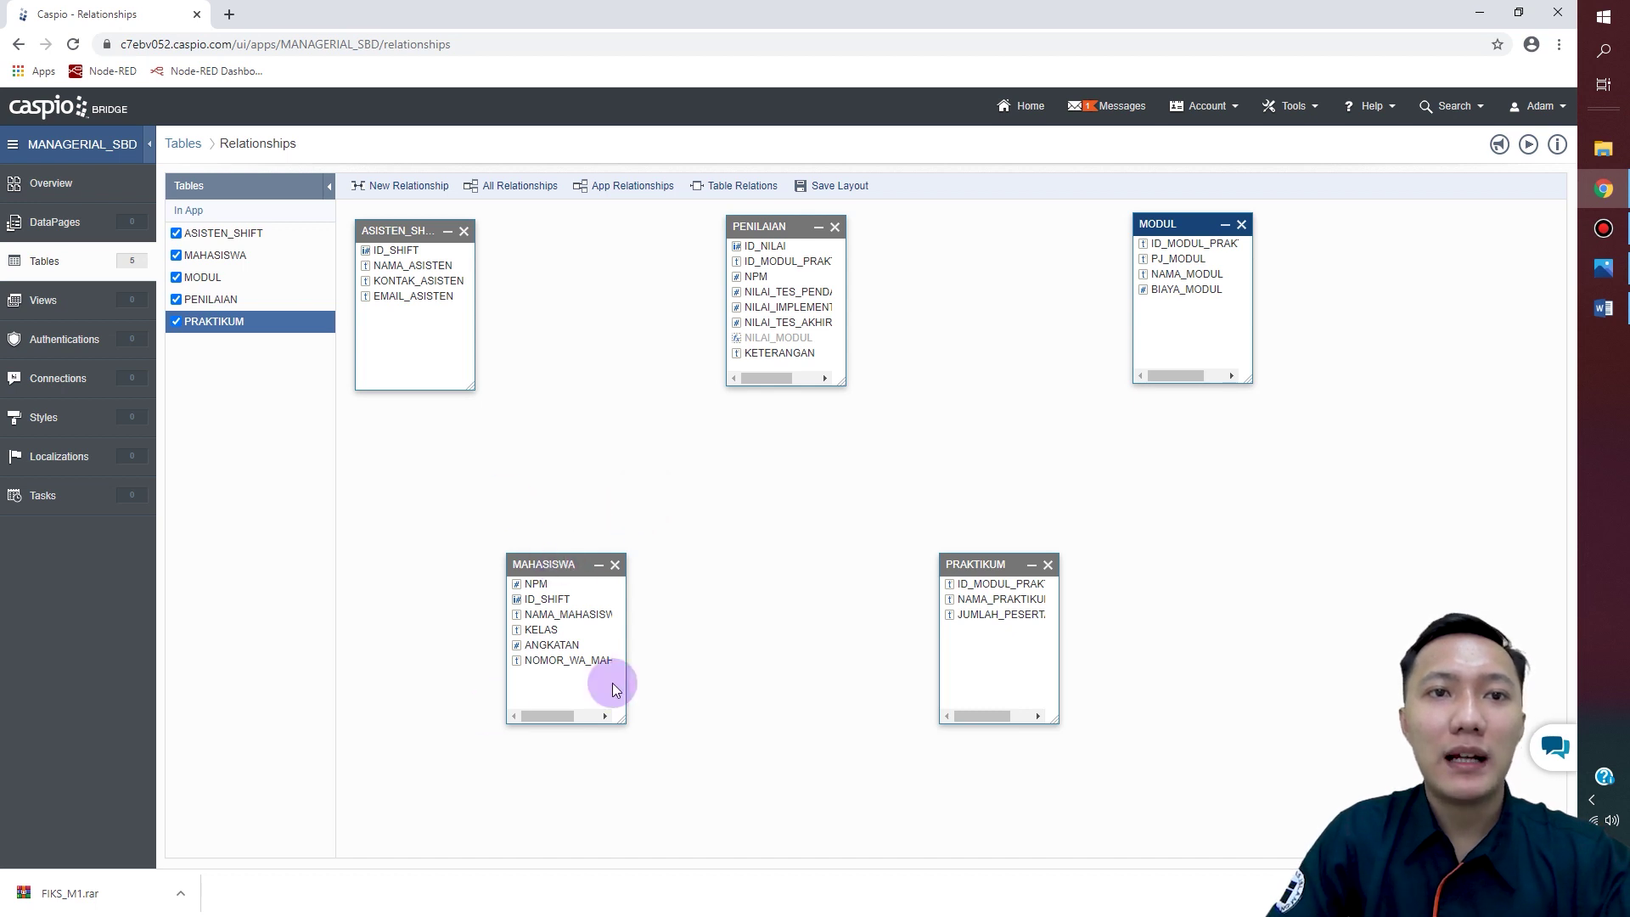
mouse_move(569, 598)
left_mouse_down()
mouse_move(393, 344)
mouse_move(395, 226)
mouse_move(419, 231)
mouse_move(586, 528)
mouse_move(566, 600)
left_mouse_up()
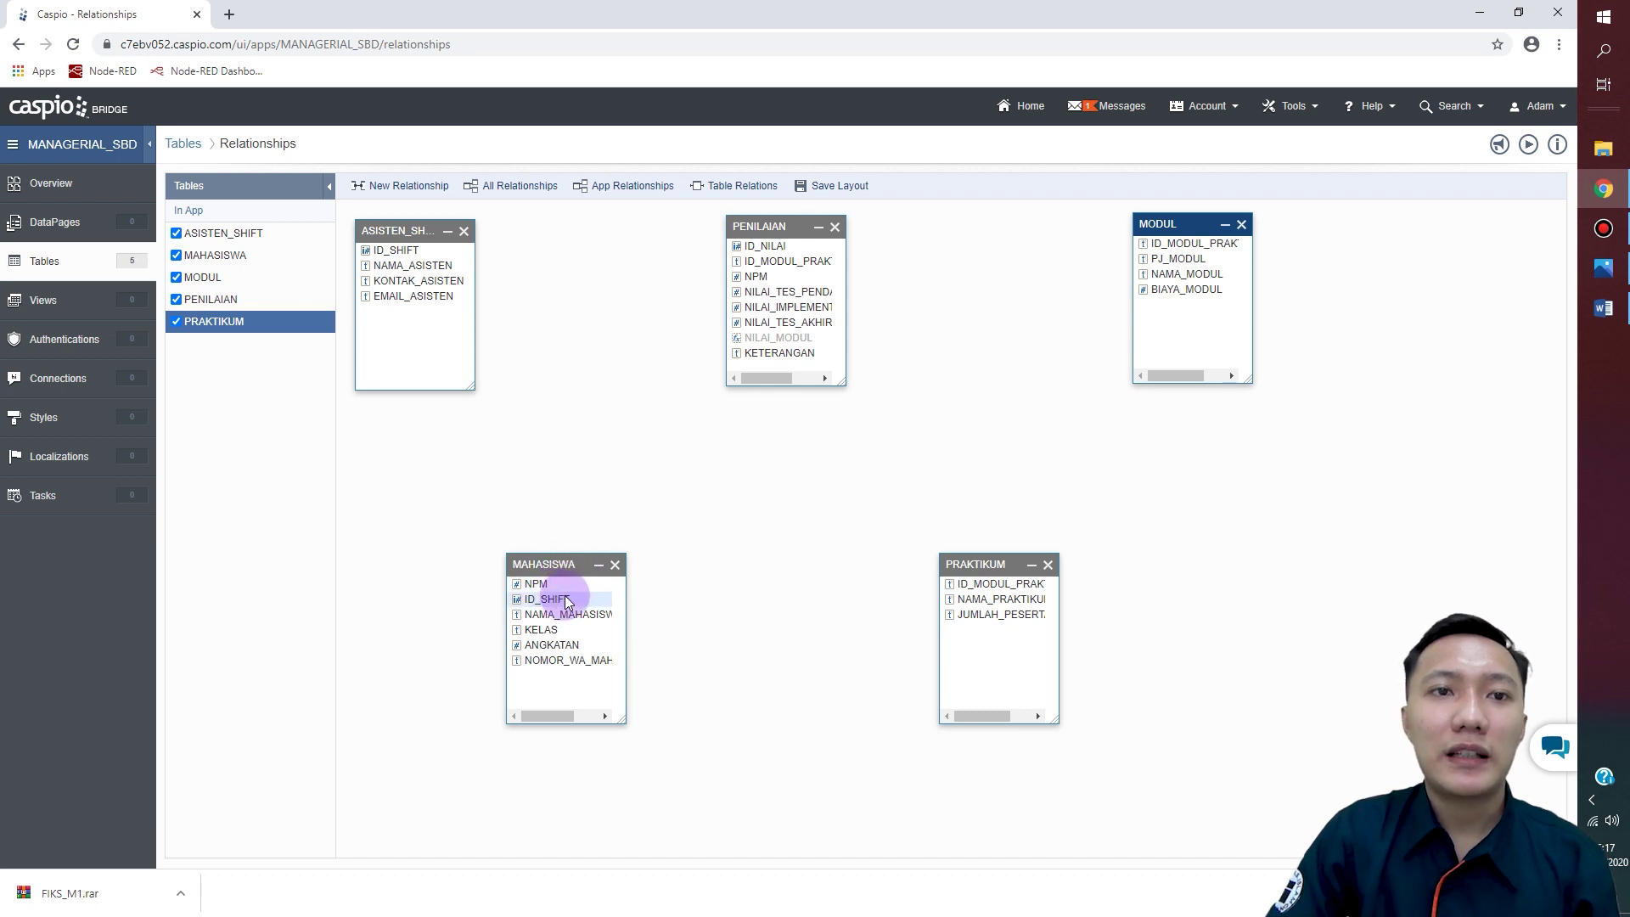
left_click_drag(567, 599, 458, 251)
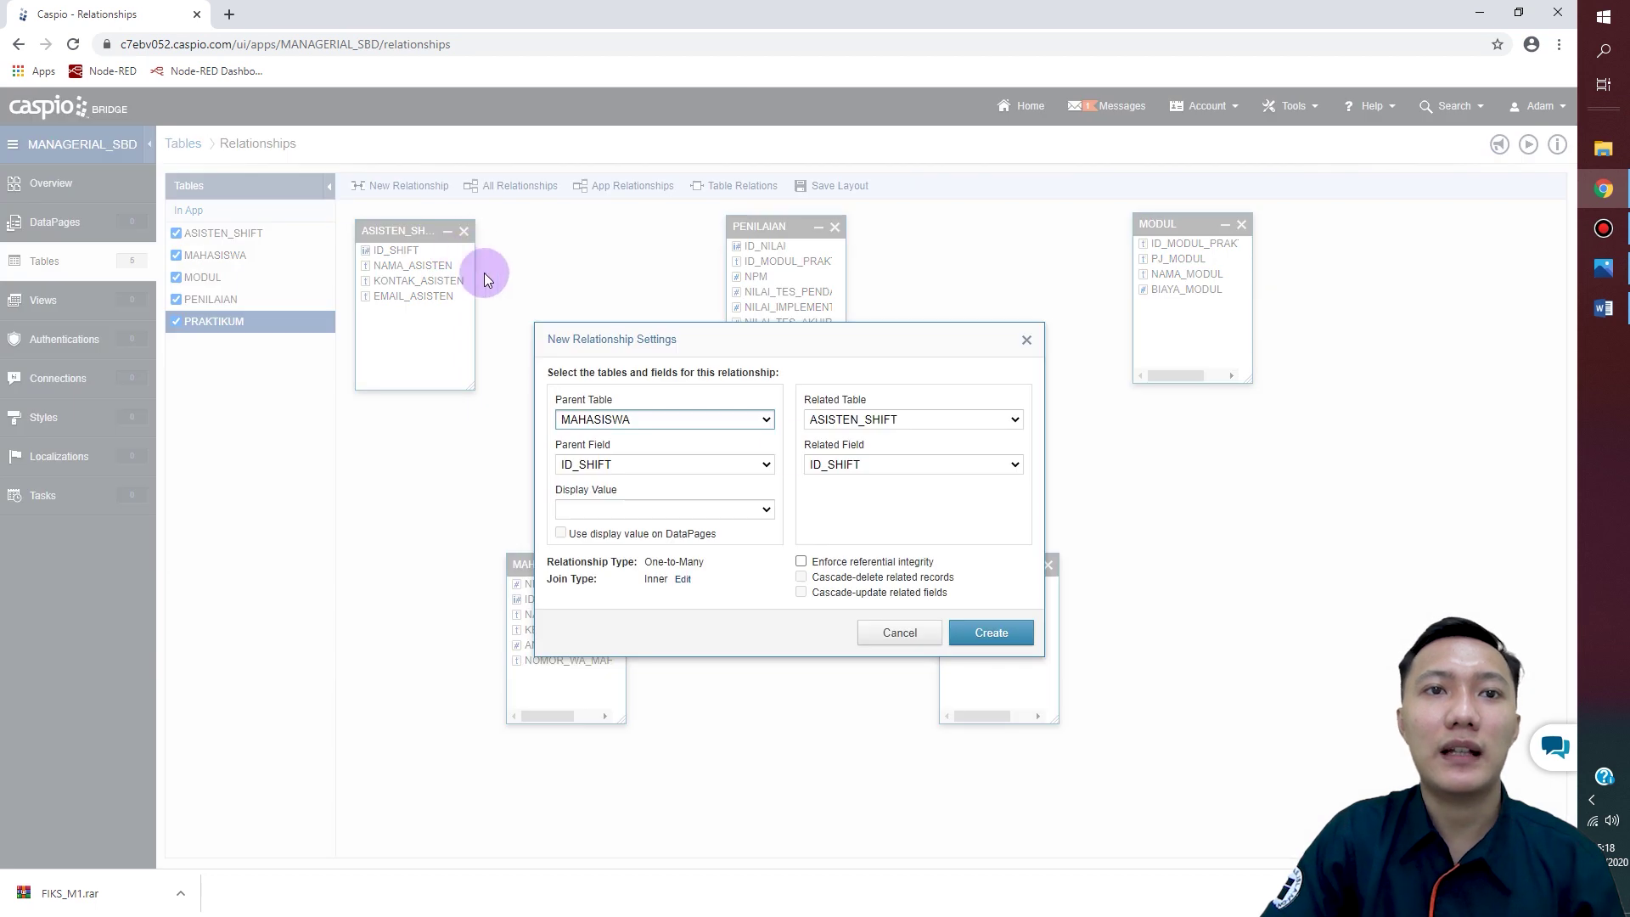
Step: Create the ID_SHIFT relationship with referential integrity and cascading deletes and updates
left_click_drag(794, 341, 784, 166)
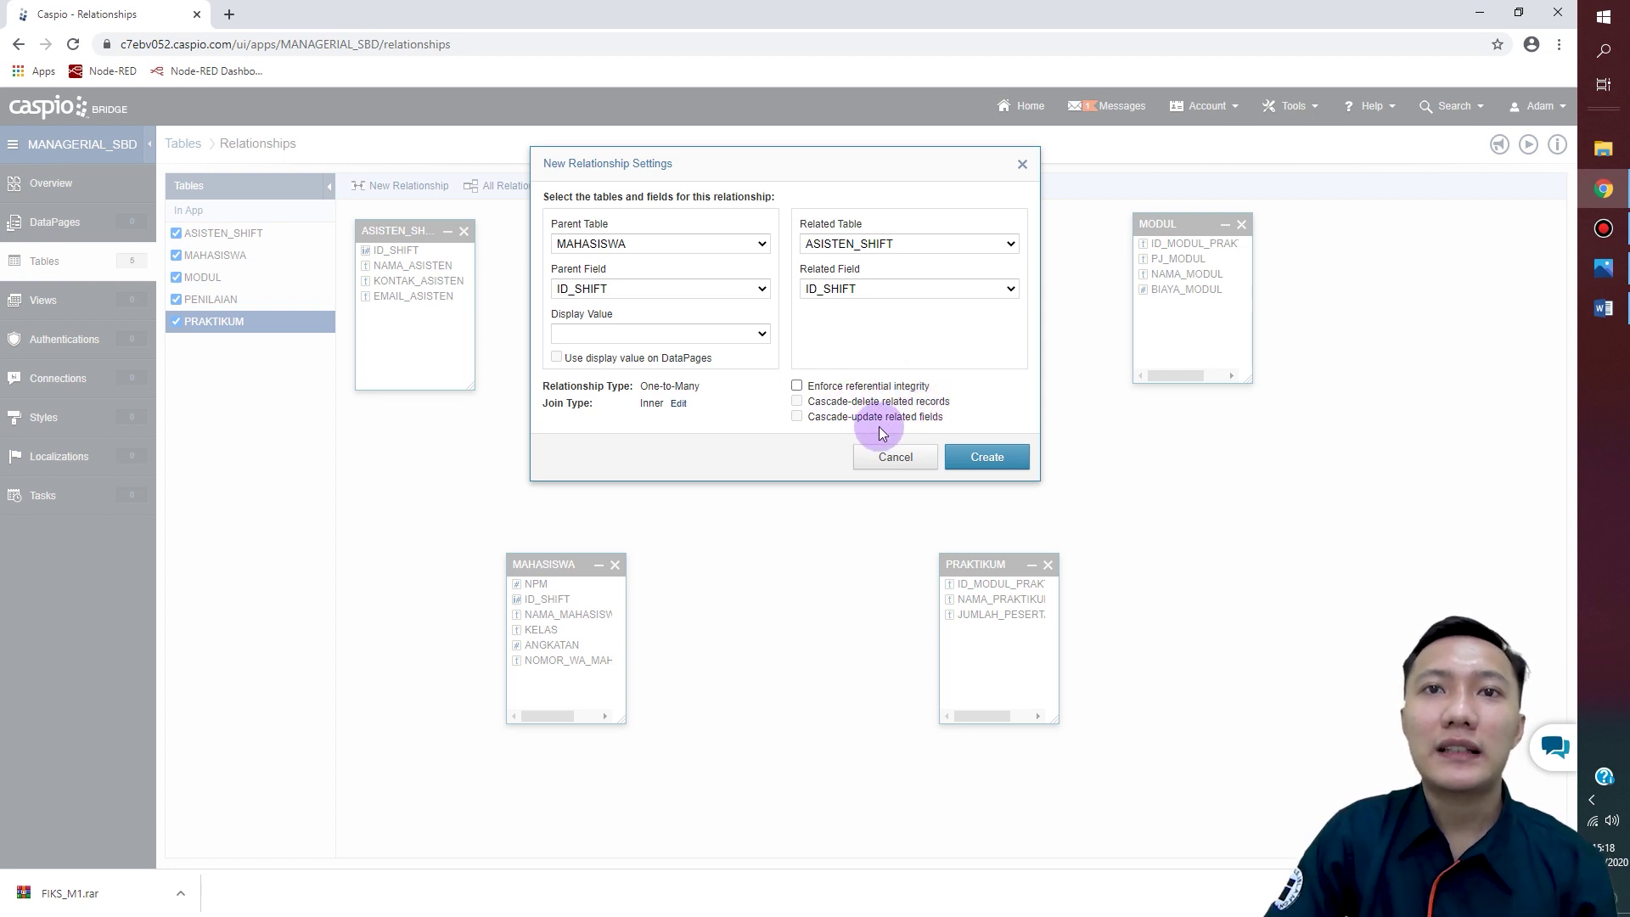
left_click(796, 385)
left_click(797, 401)
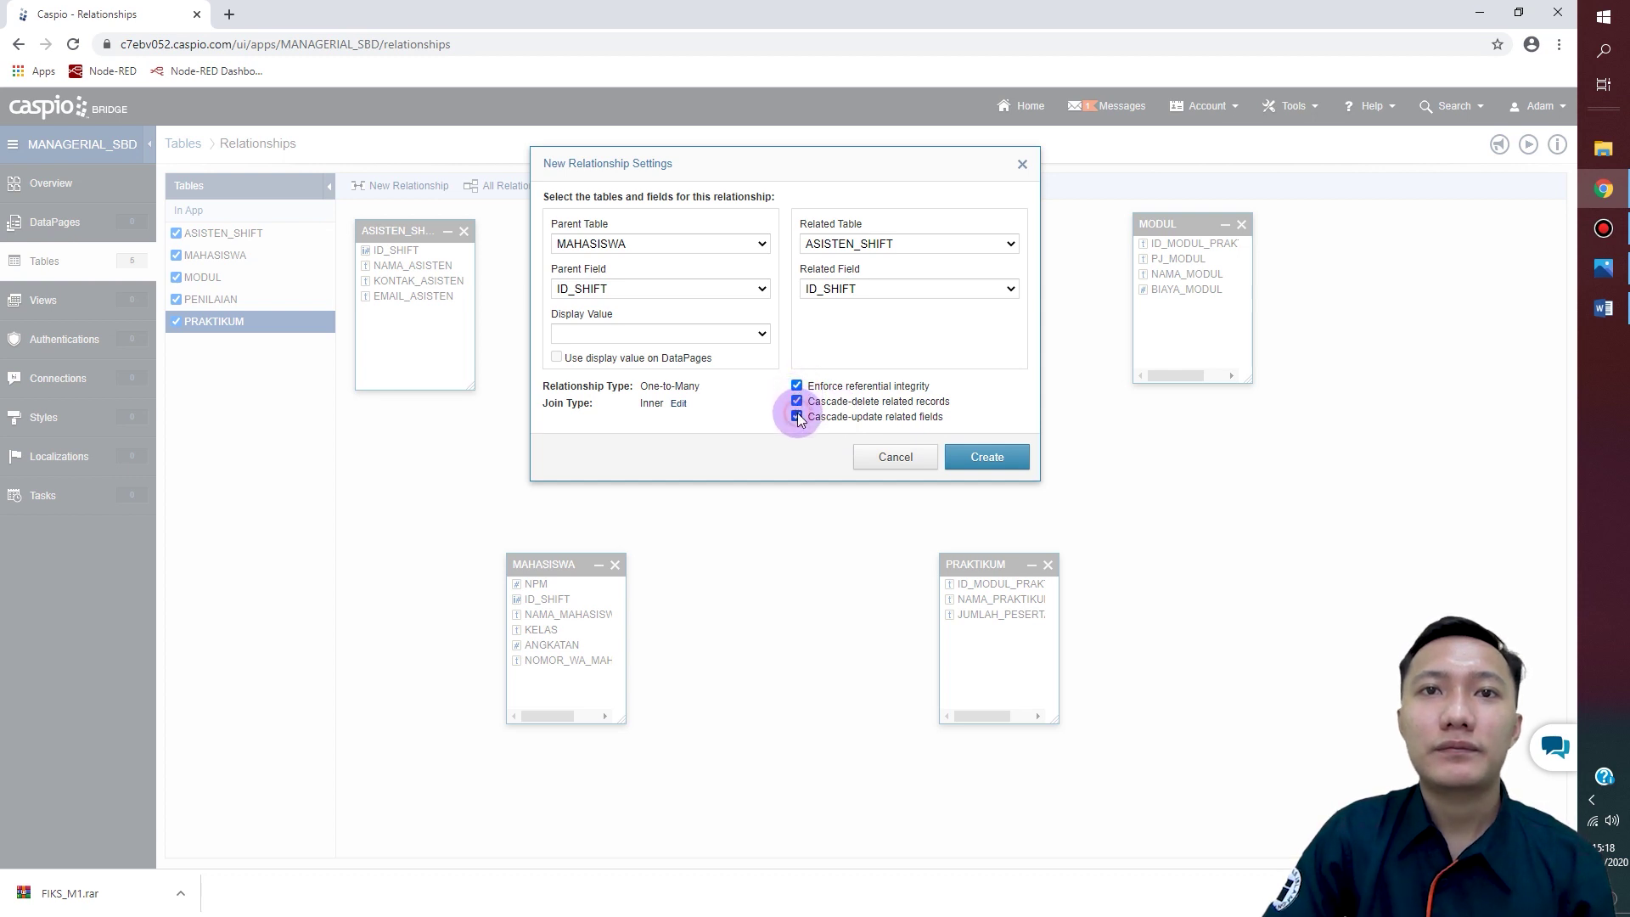
left_click(997, 459)
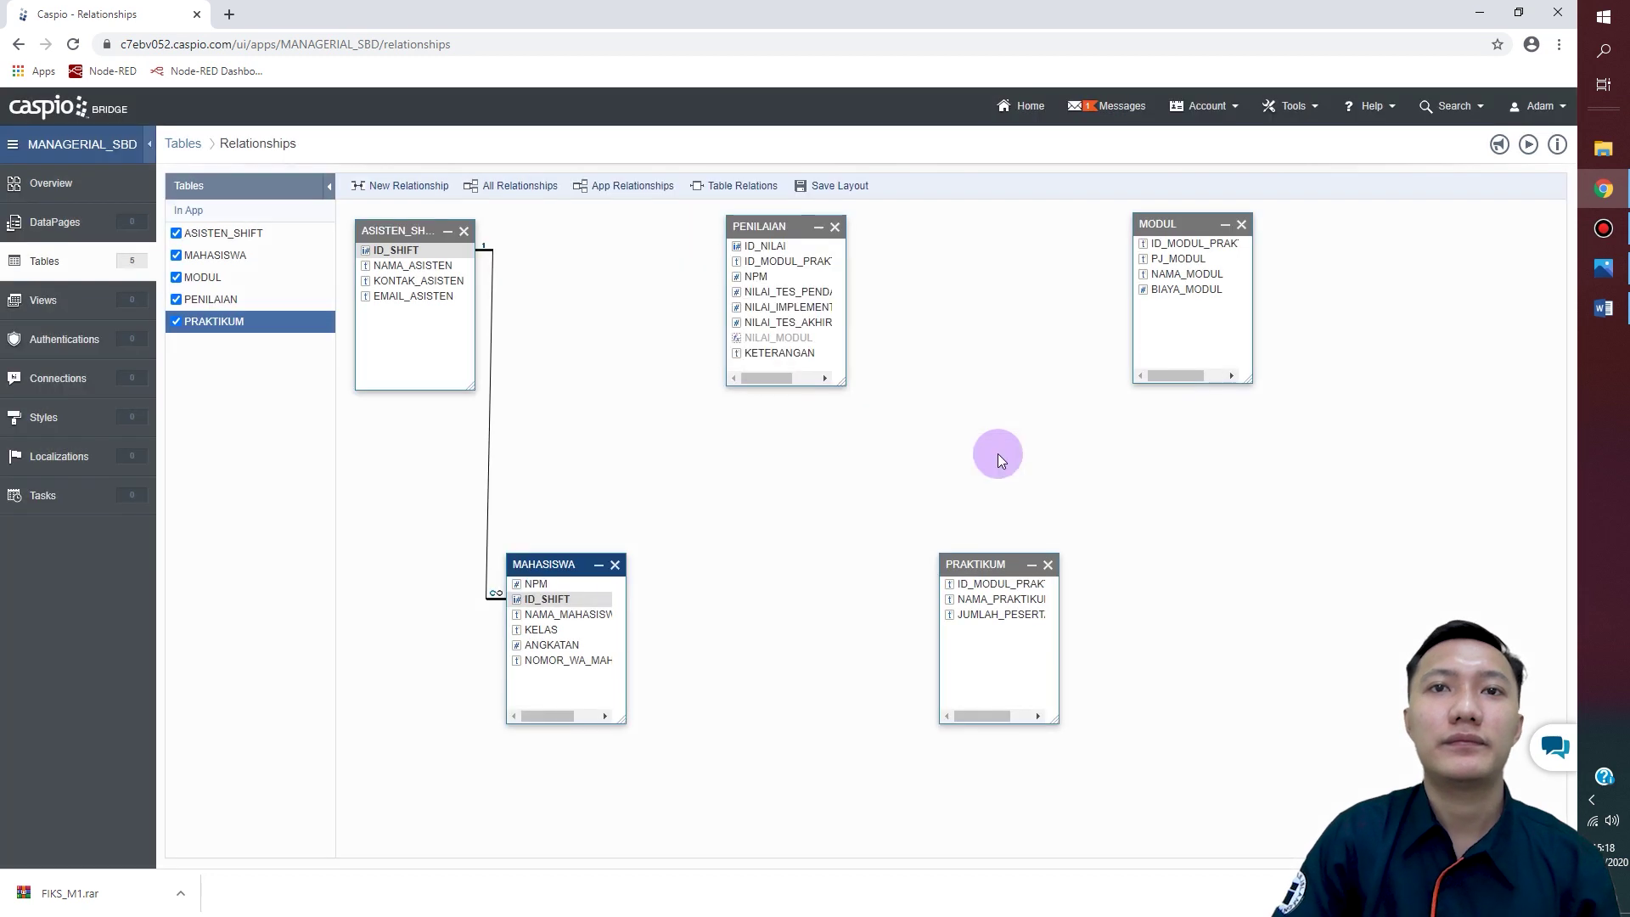
left_click(557, 566)
Step: Link MAHASISWA to PENILAIAN on NPM with referential integrity, cascade delete and cascade update
left_click_drag(556, 567, 569, 557)
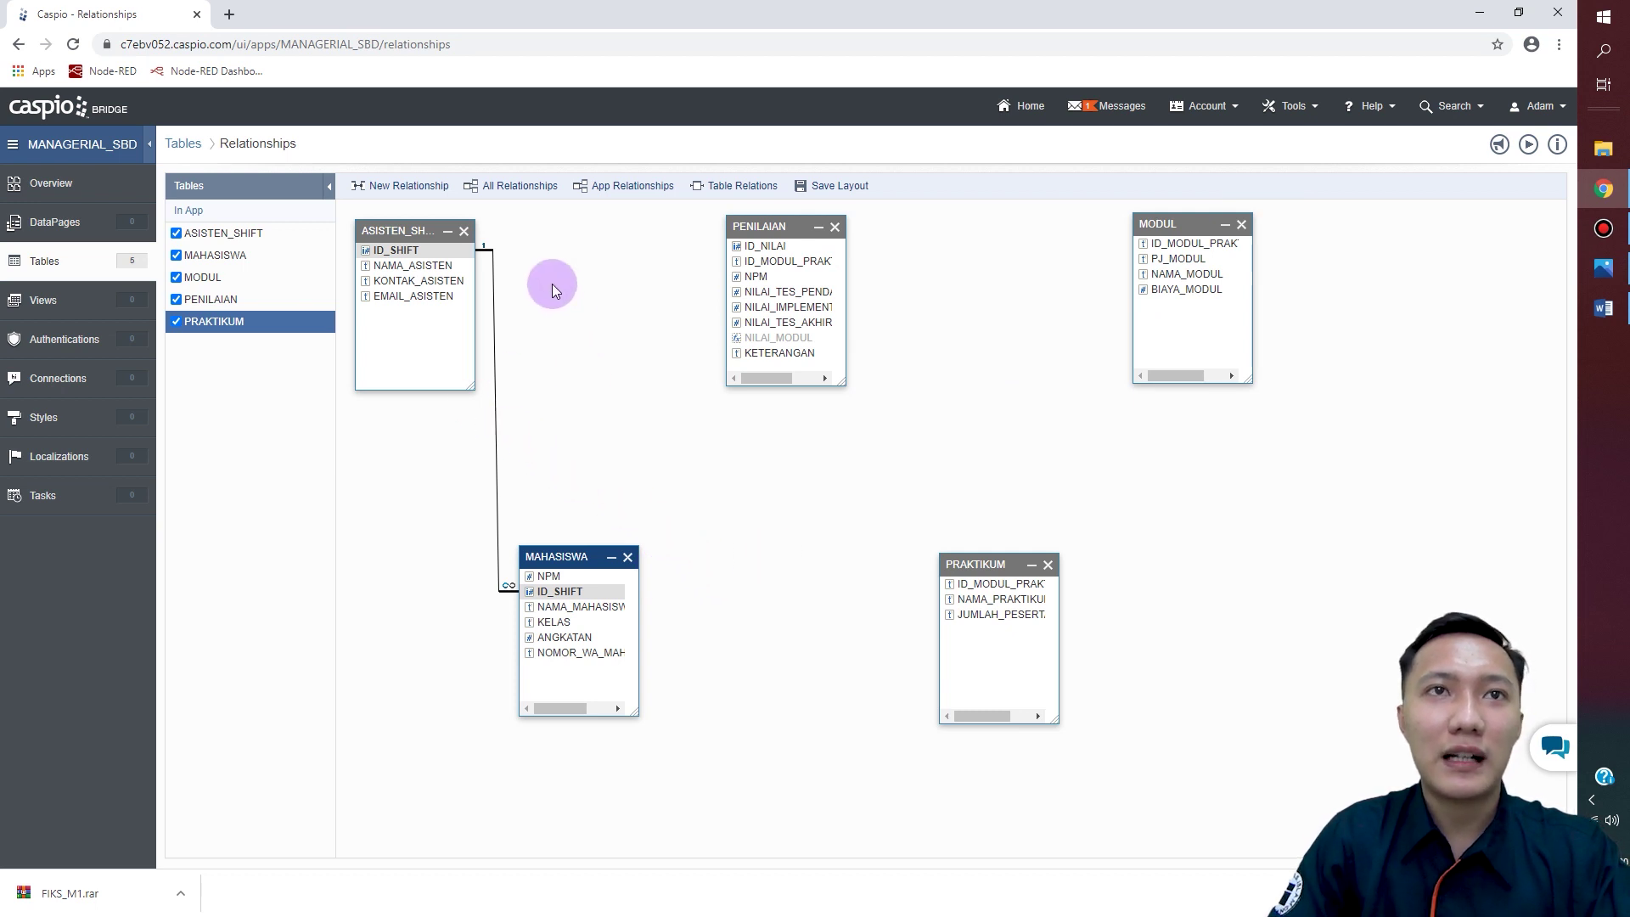
left_click_drag(595, 578, 758, 282)
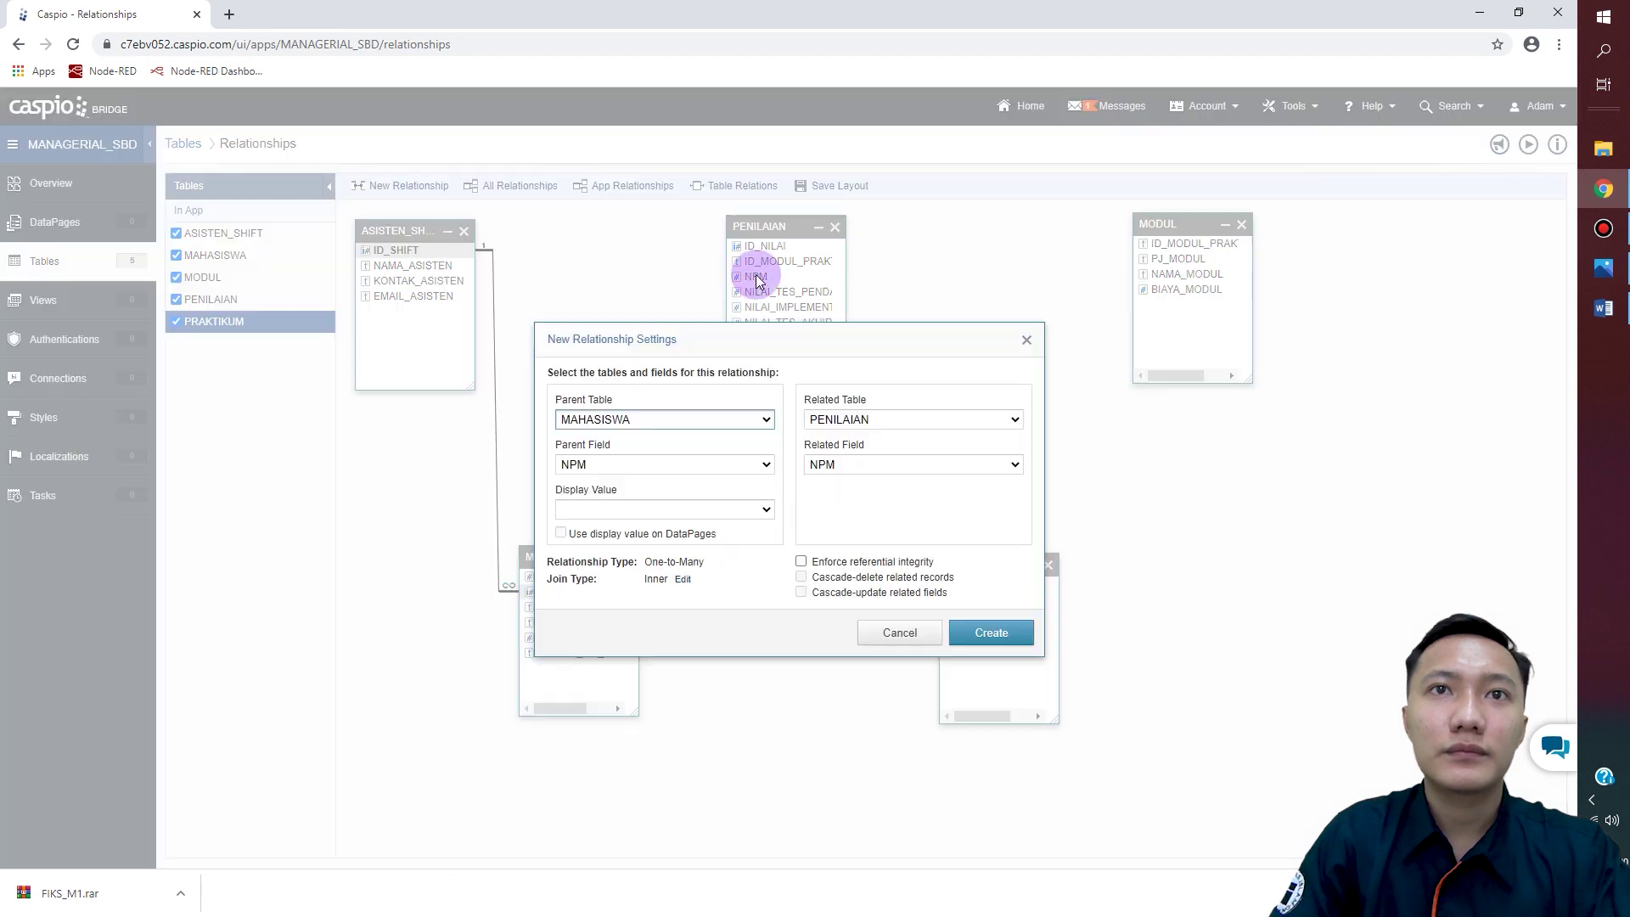
left_click_drag(866, 339, 857, 255)
left_click(790, 479)
left_click(791, 493)
left_click(792, 508)
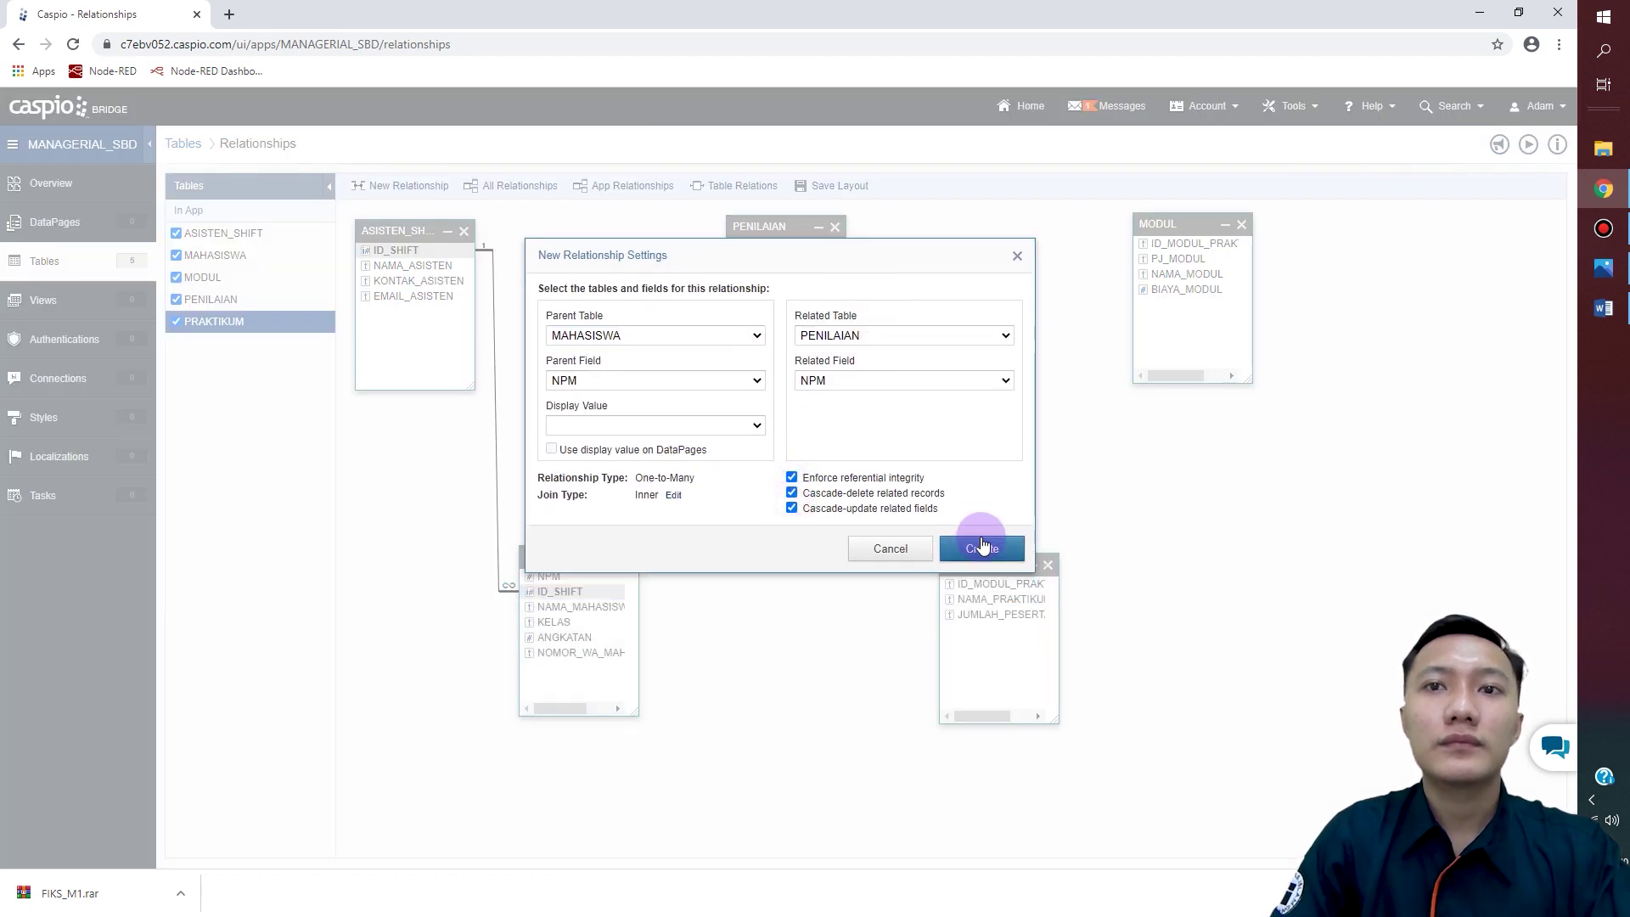
left_click(982, 544)
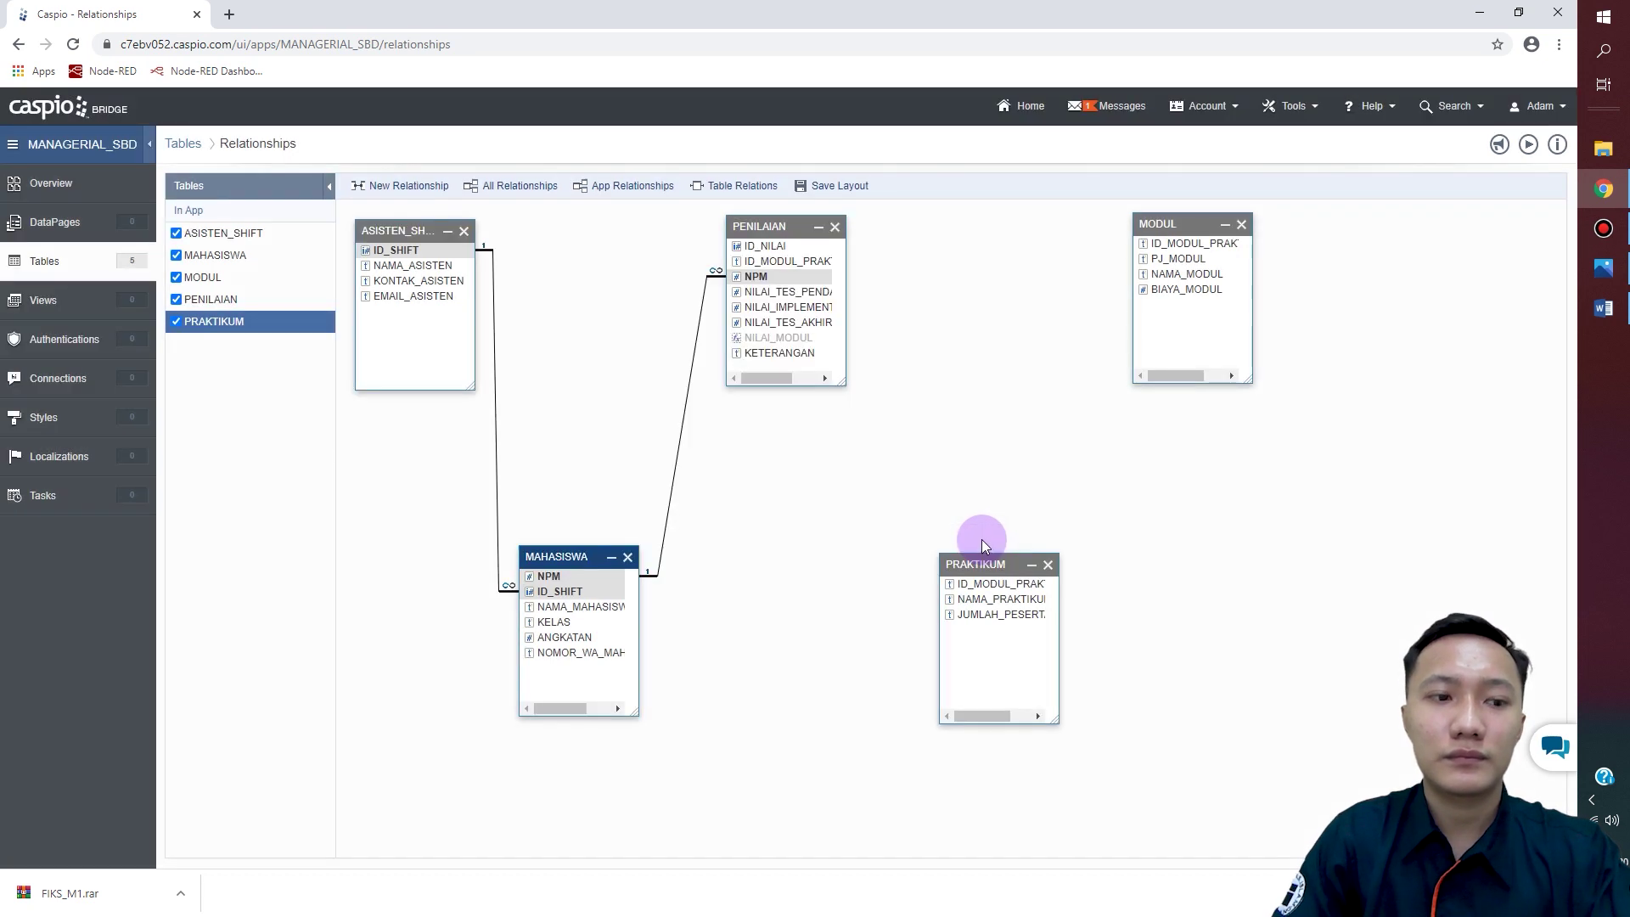
Step: Link PENILAIAN and PRAKTIKUM on ID_MODUL_PRAKTIKUM with cascading referential integrity
mouse_move(805, 262)
left_mouse_down()
mouse_move(935, 435)
mouse_move(975, 586)
mouse_move(818, 255)
mouse_move(794, 262)
left_mouse_up()
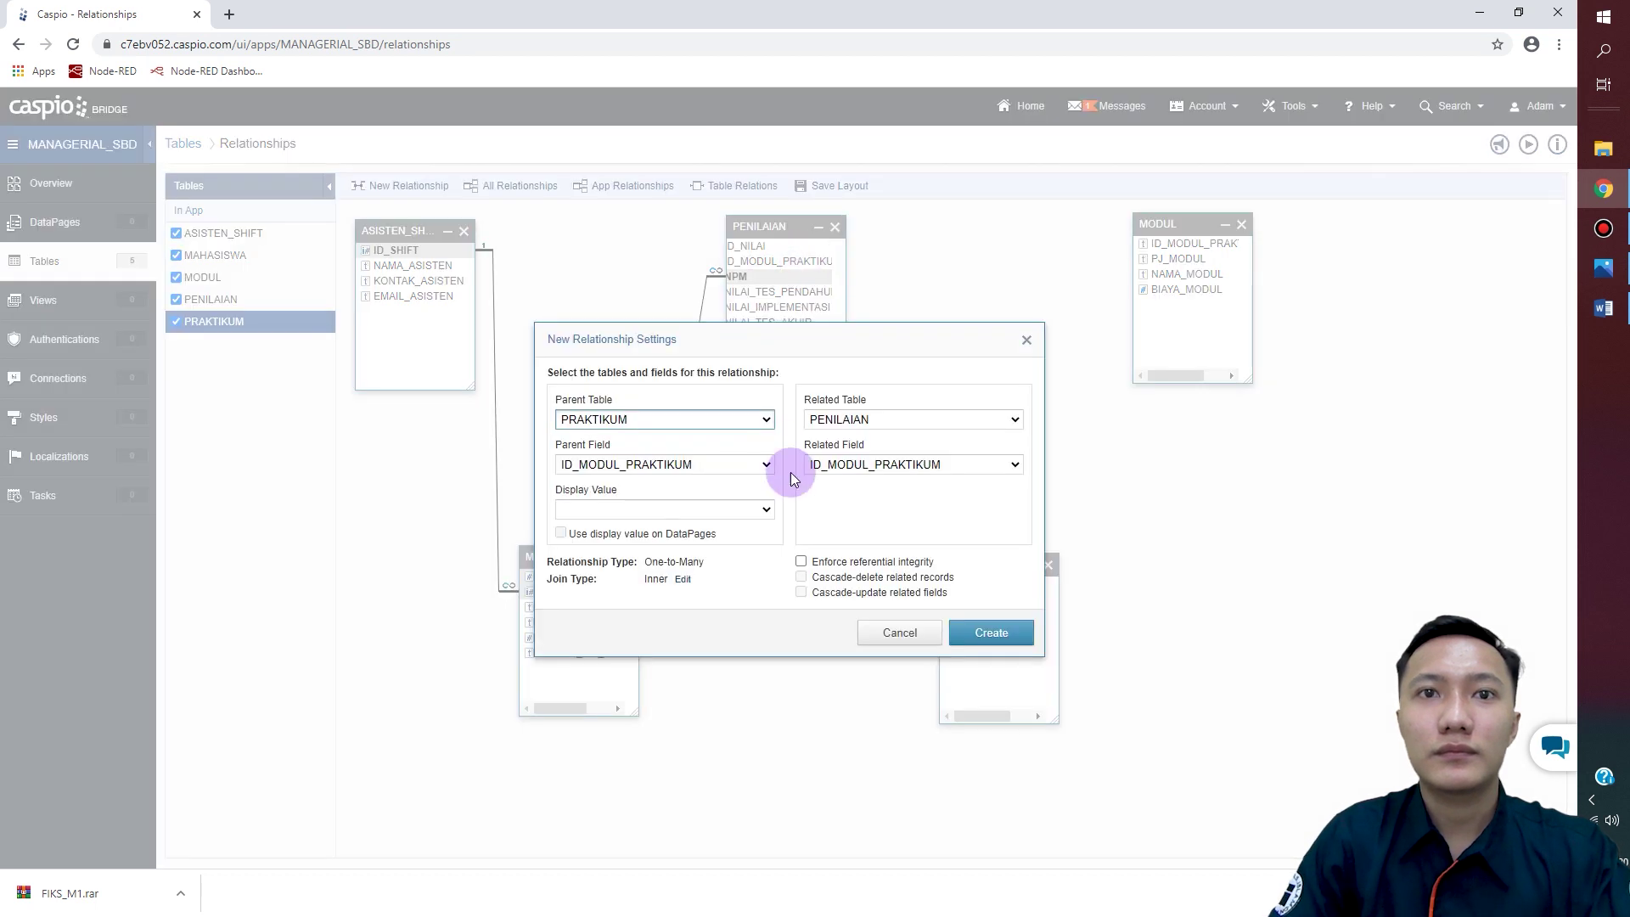
left_click_drag(839, 333, 1026, 241)
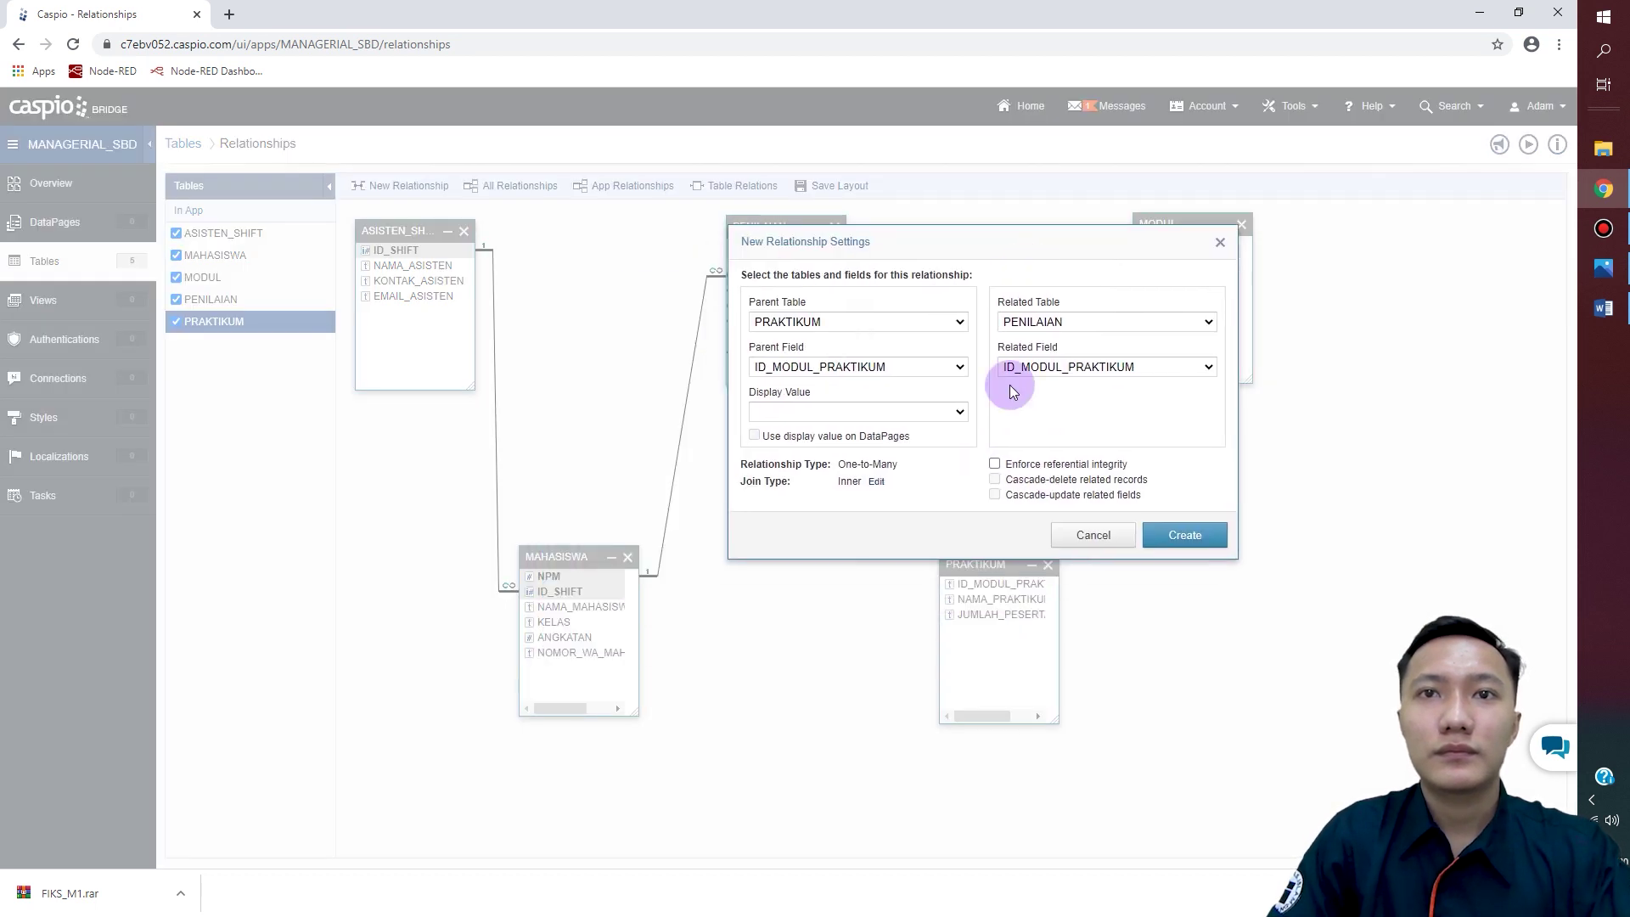
left_click(994, 464)
left_click(994, 479)
left_click(994, 494)
left_click(1154, 541)
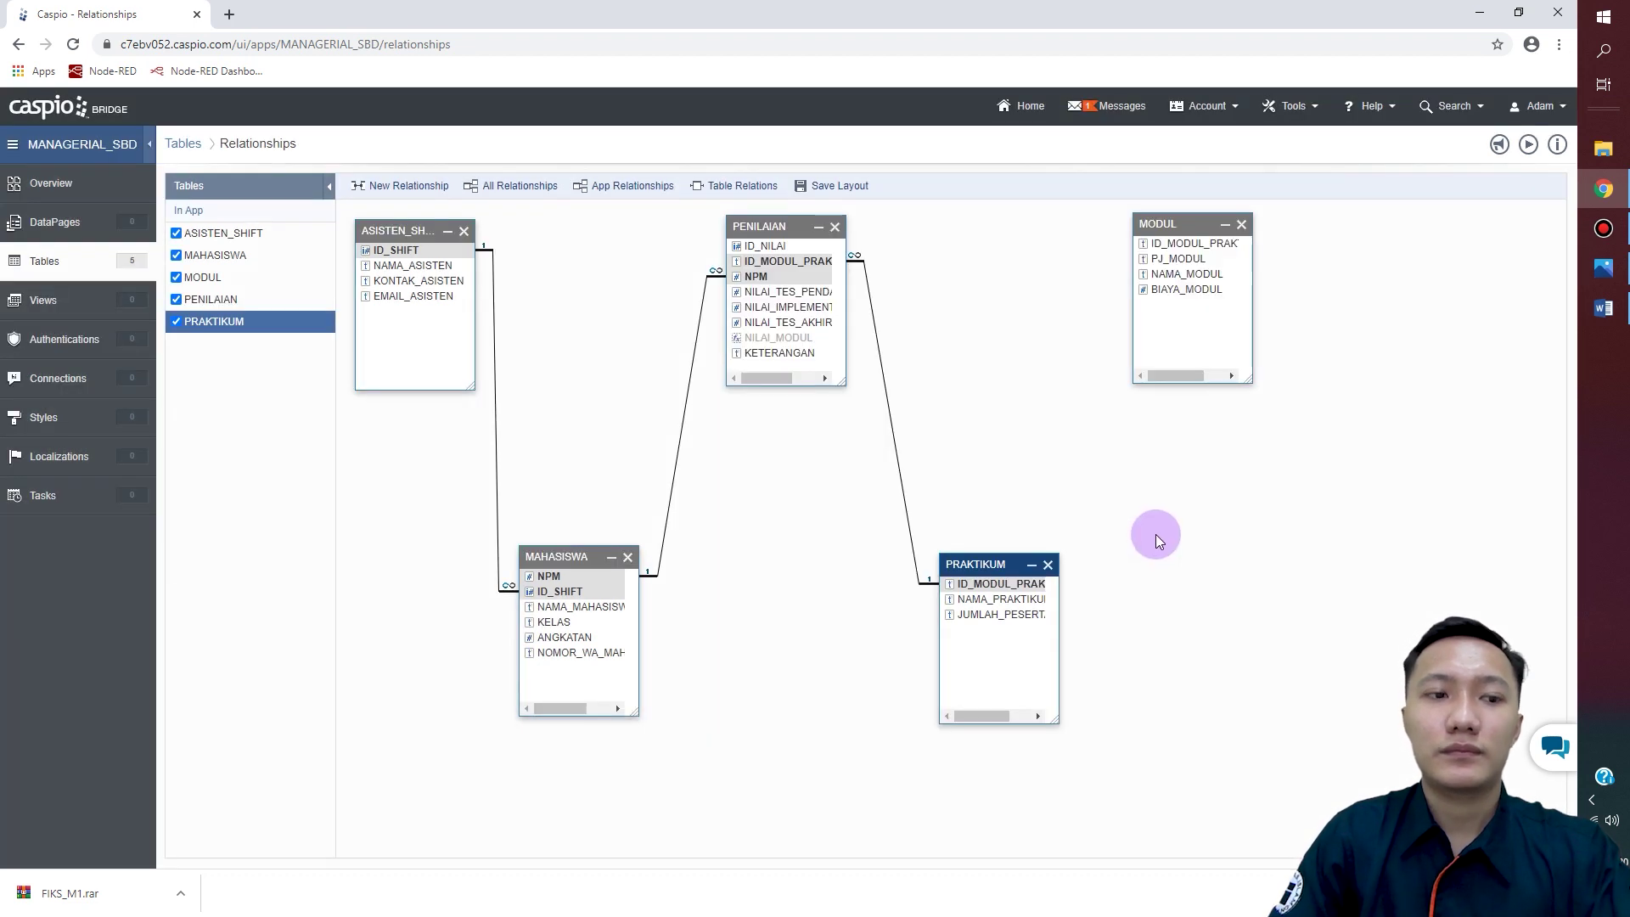
Step: Link PRAKTIKUM to MODUL on ID_MODUL_PRAKTIKUM with cascading referential integrity
left_click_drag(1011, 584, 1186, 244)
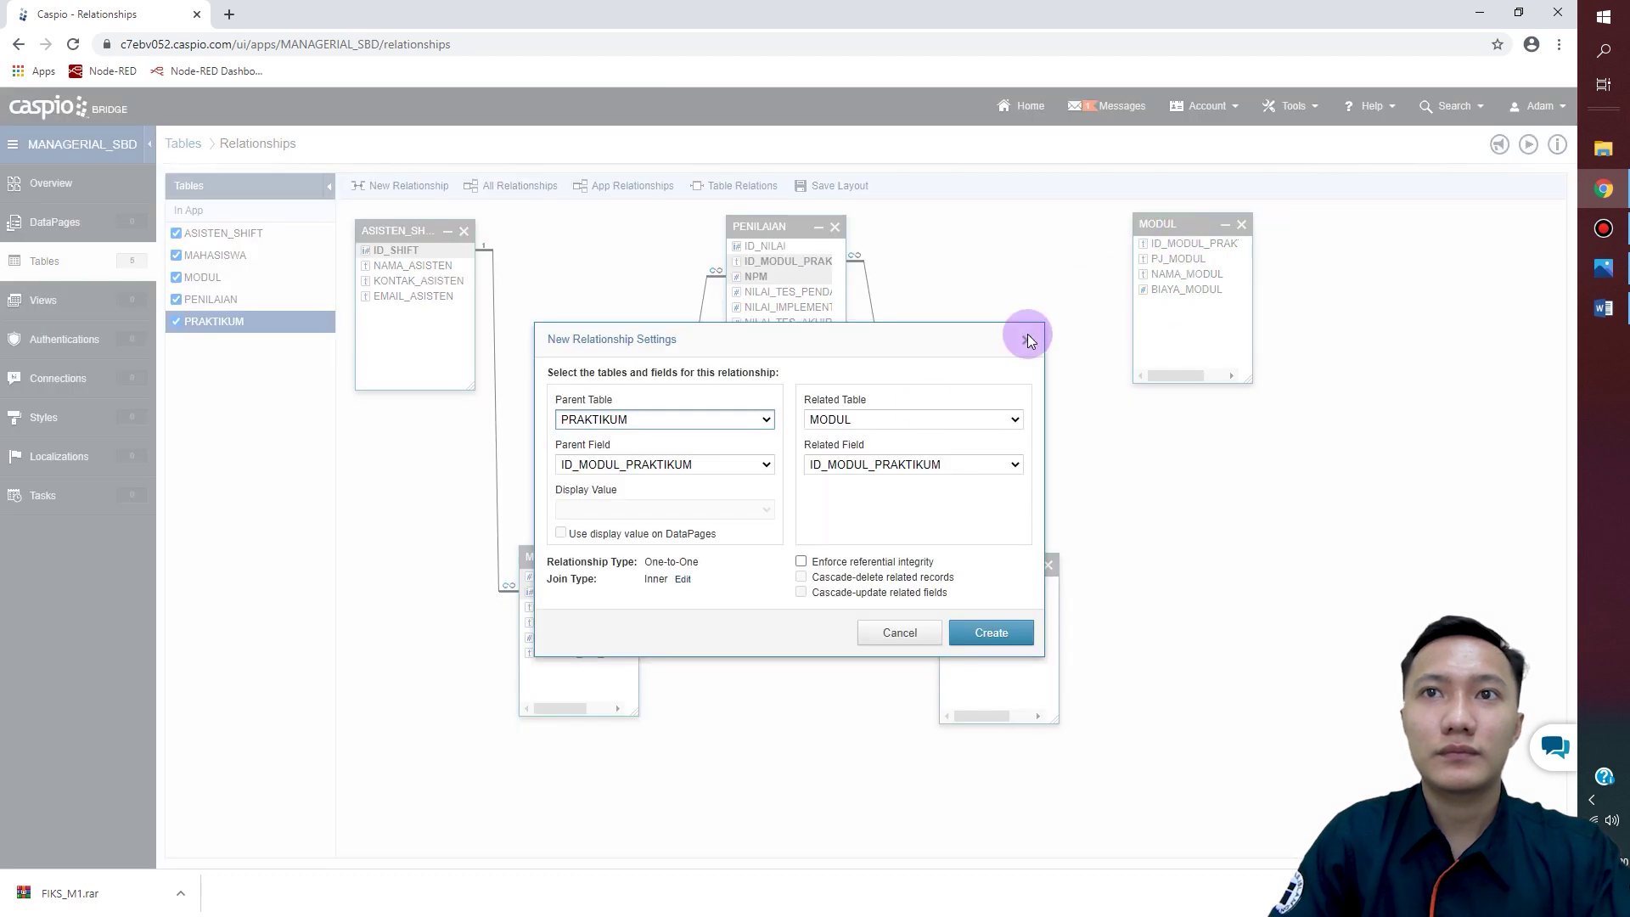
left_click_drag(934, 337, 1146, 224)
left_click(1013, 449)
left_click(1013, 464)
left_click(1012, 480)
left_click(1202, 520)
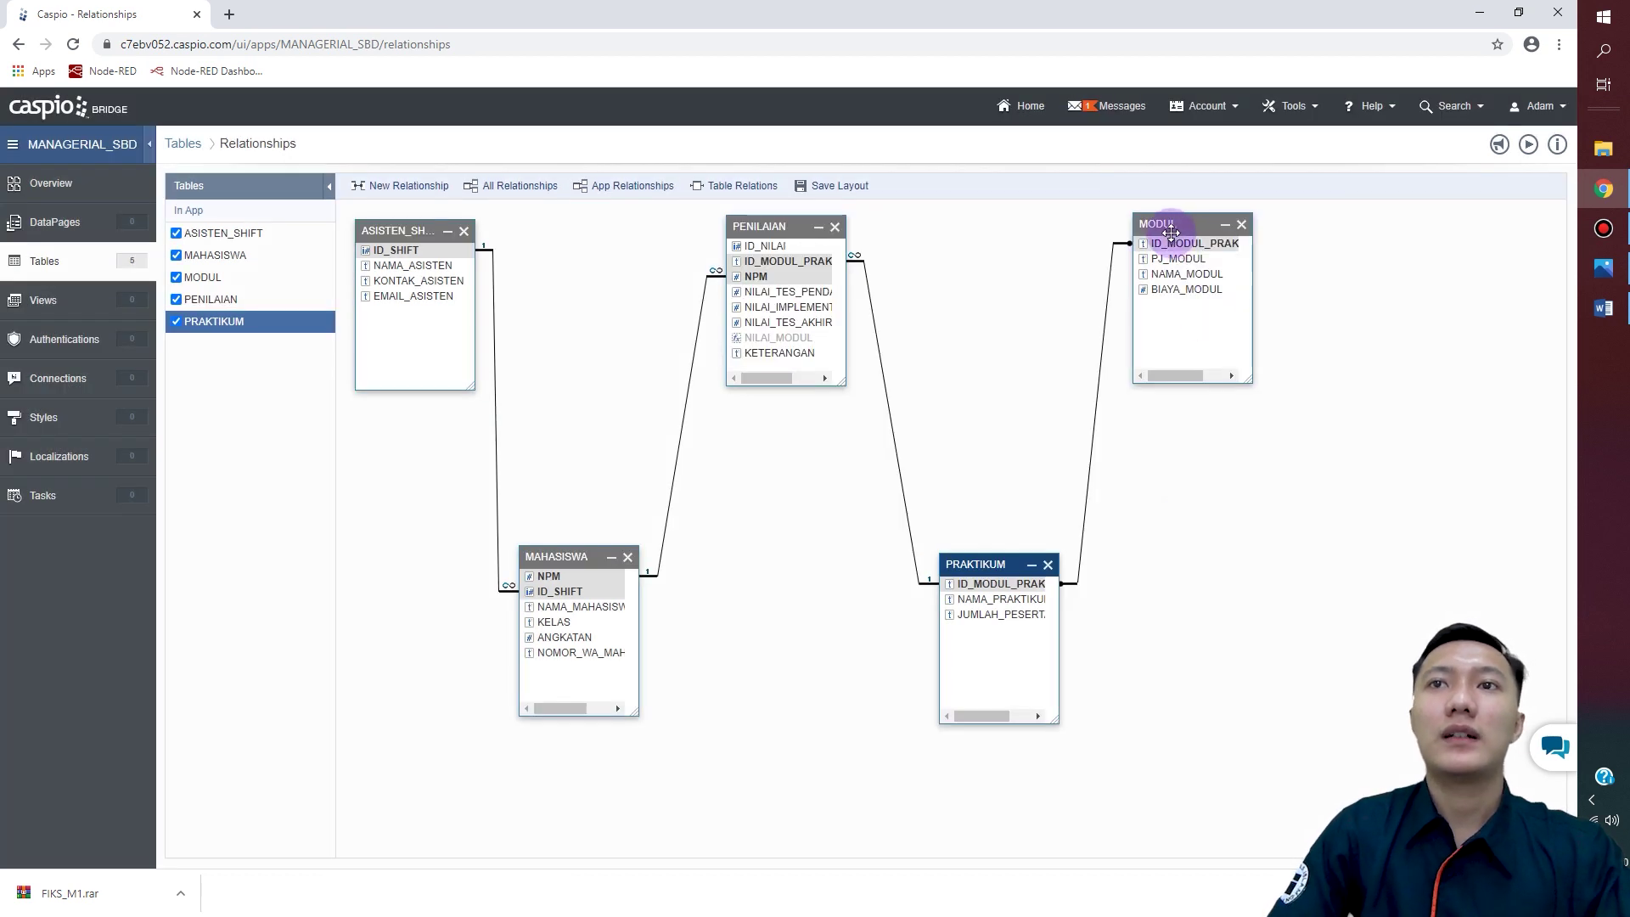
left_click_drag(988, 561, 993, 442)
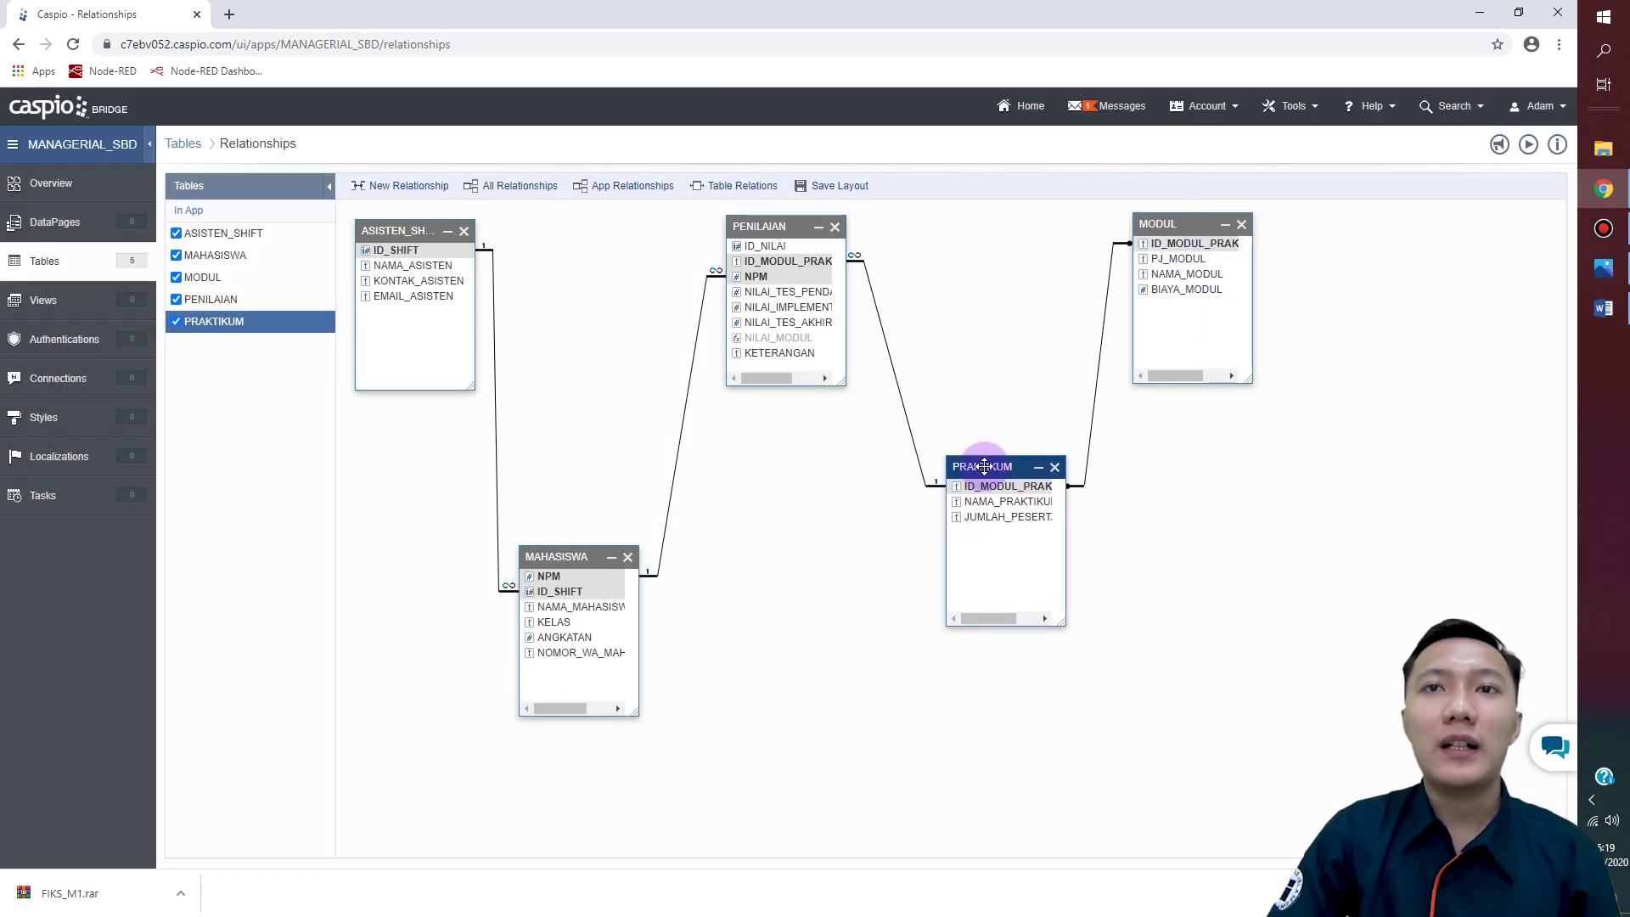
Step: Reposition the PRAKTIKUM and MAHASISWA boxes, save the diagram layout, and return to Tables
left_click_drag(540, 549, 551, 425)
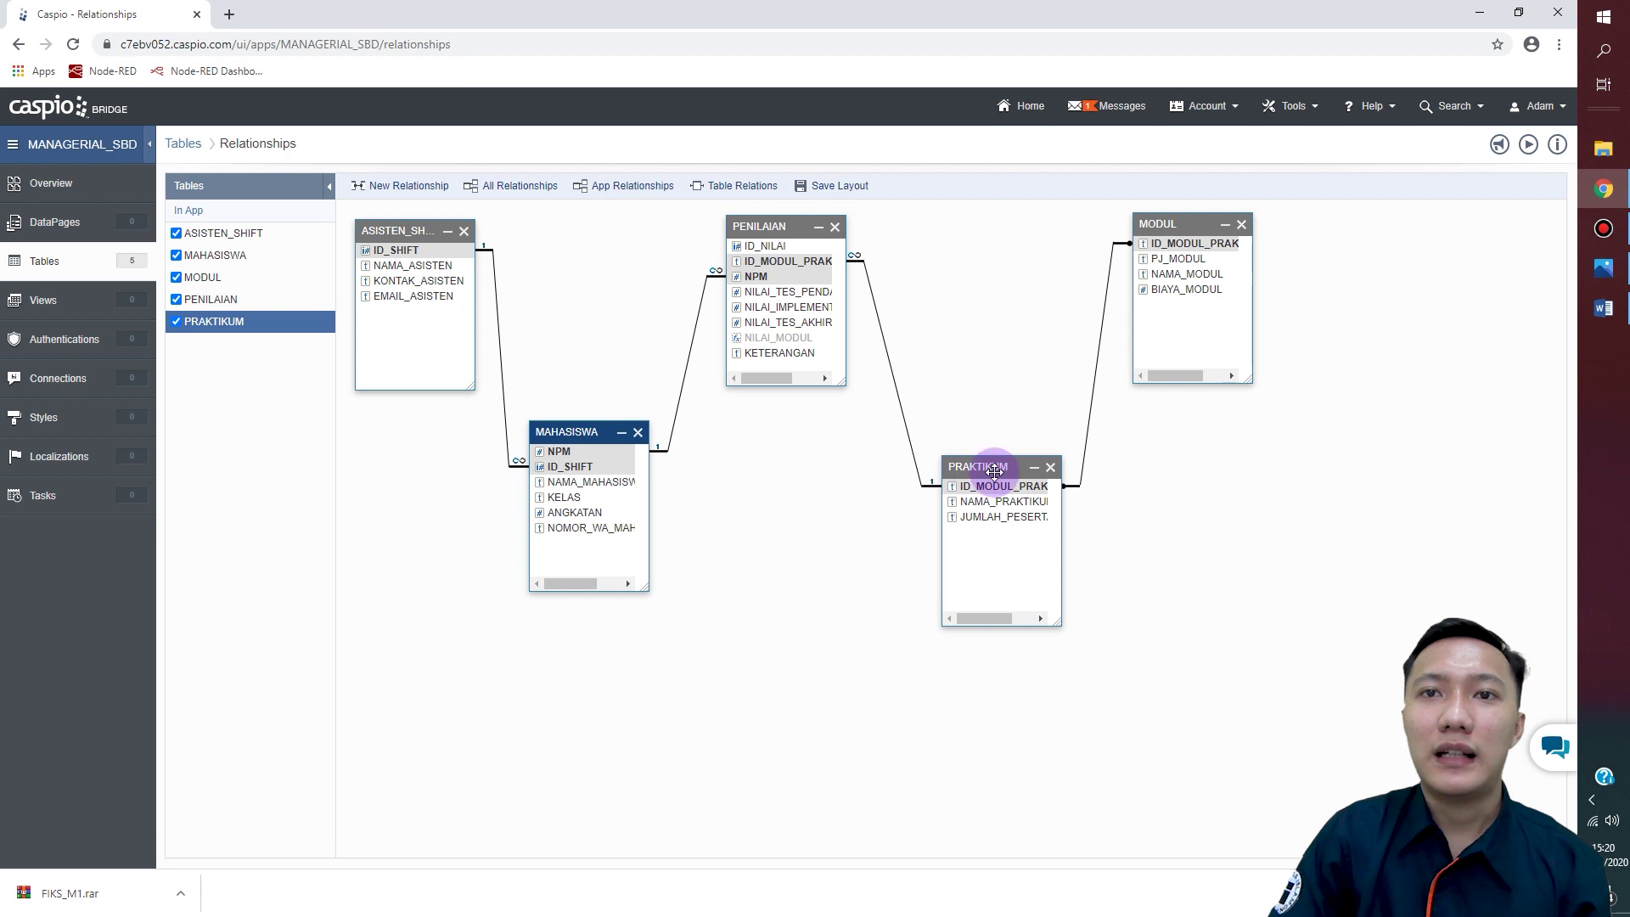
left_click_drag(985, 467, 971, 463)
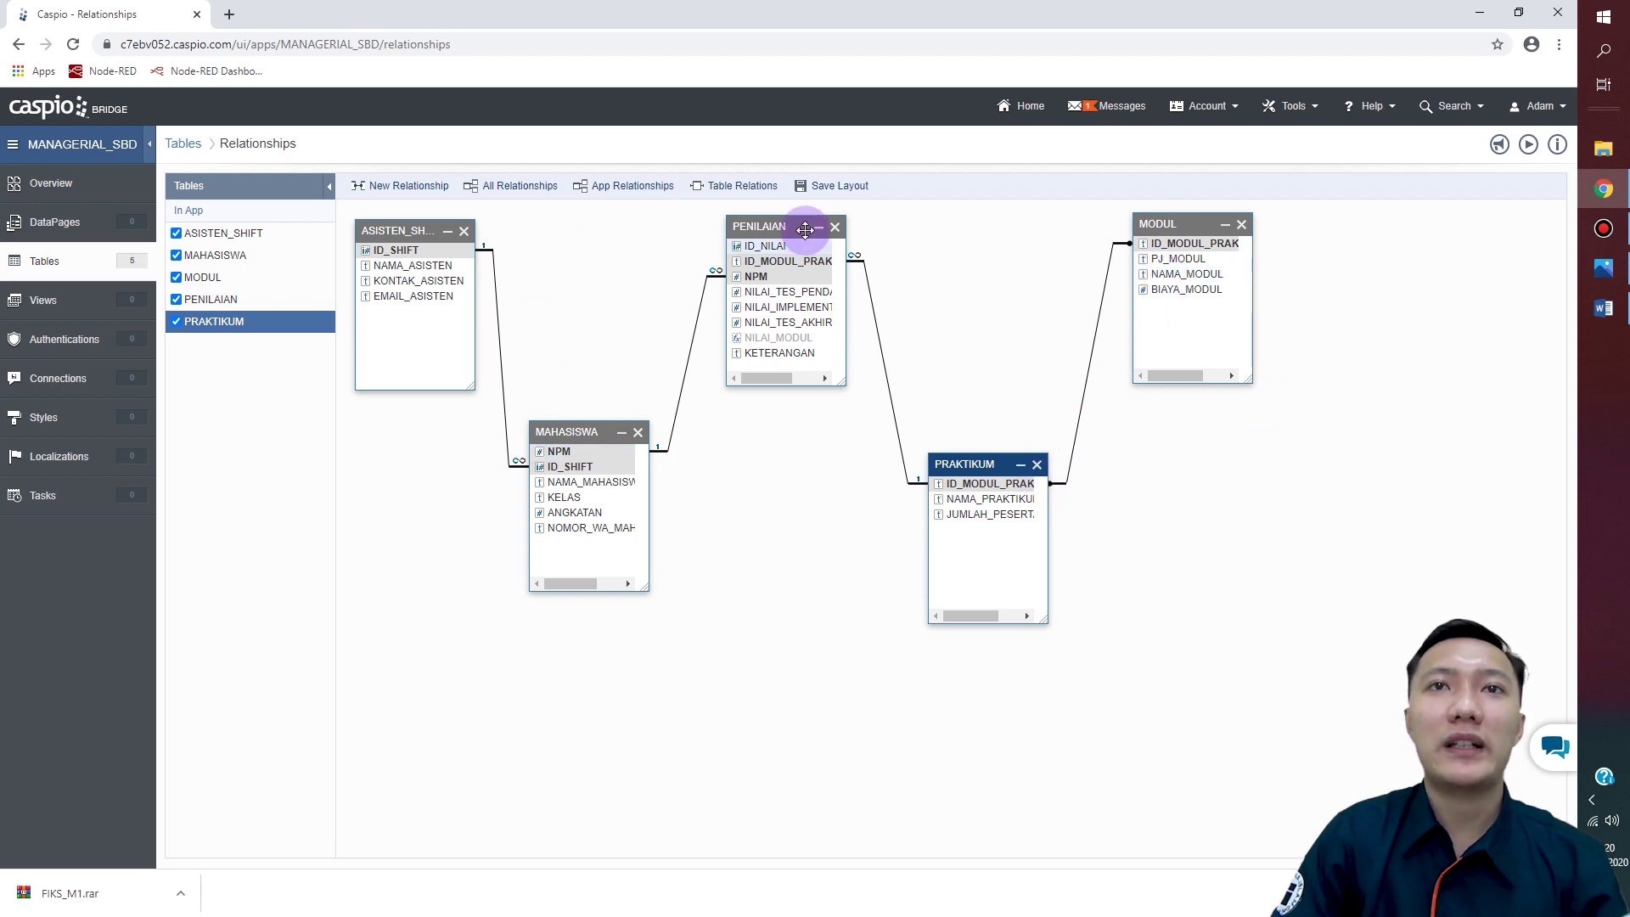
left_click(825, 194)
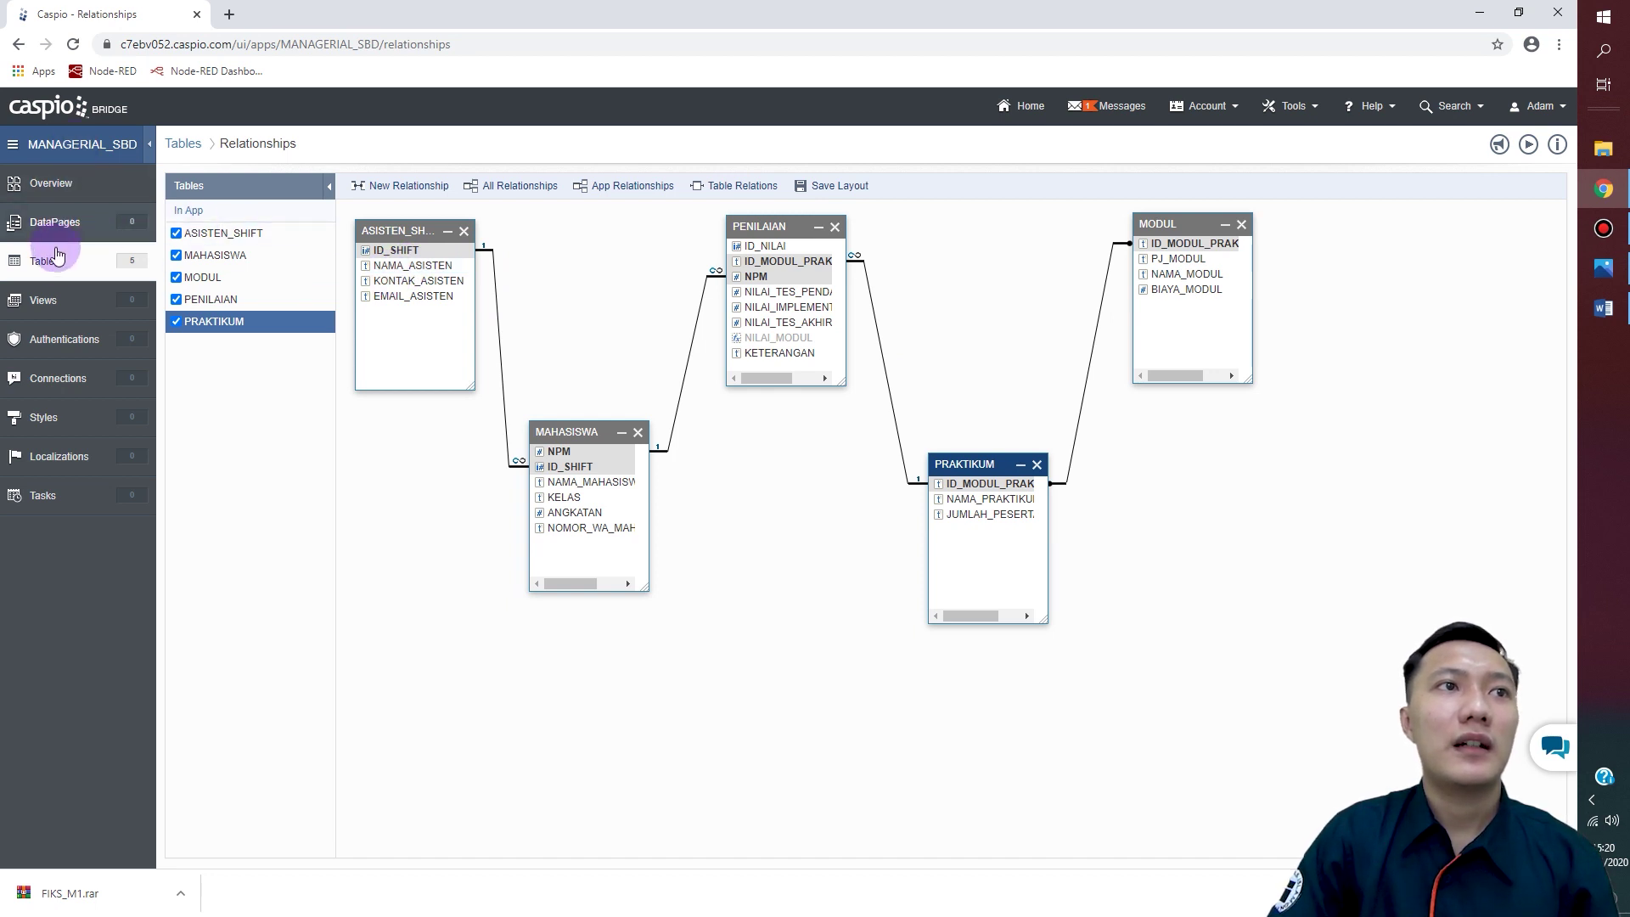
left_click(52, 264)
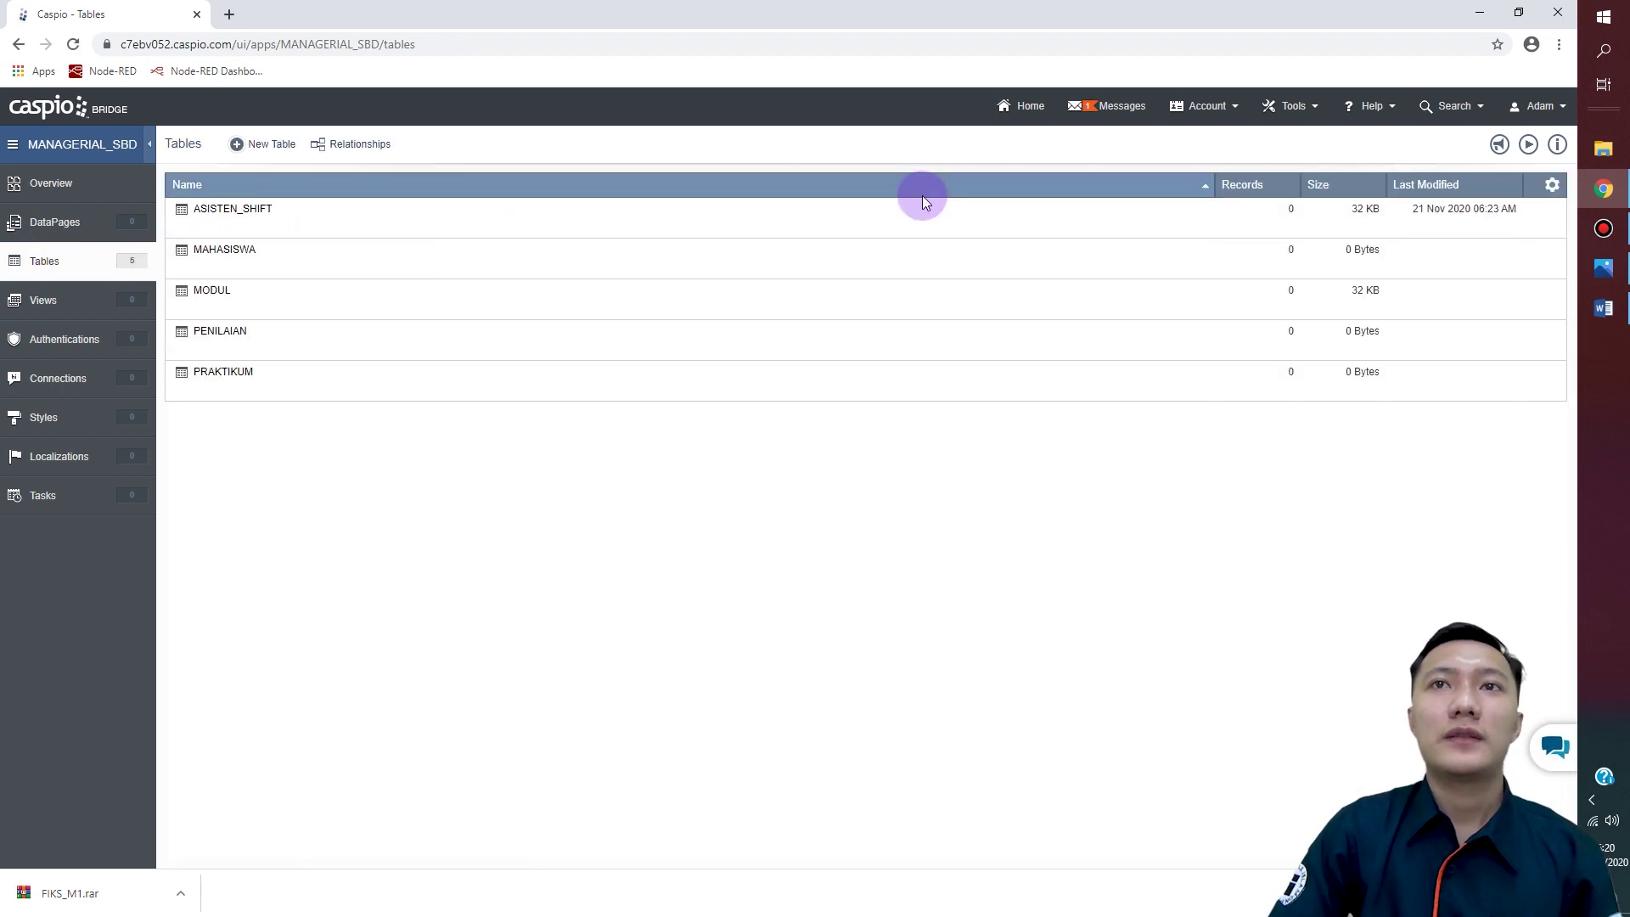
Step: From the Home page, begin a new app to bring up the New App dialog
left_click(1017, 118)
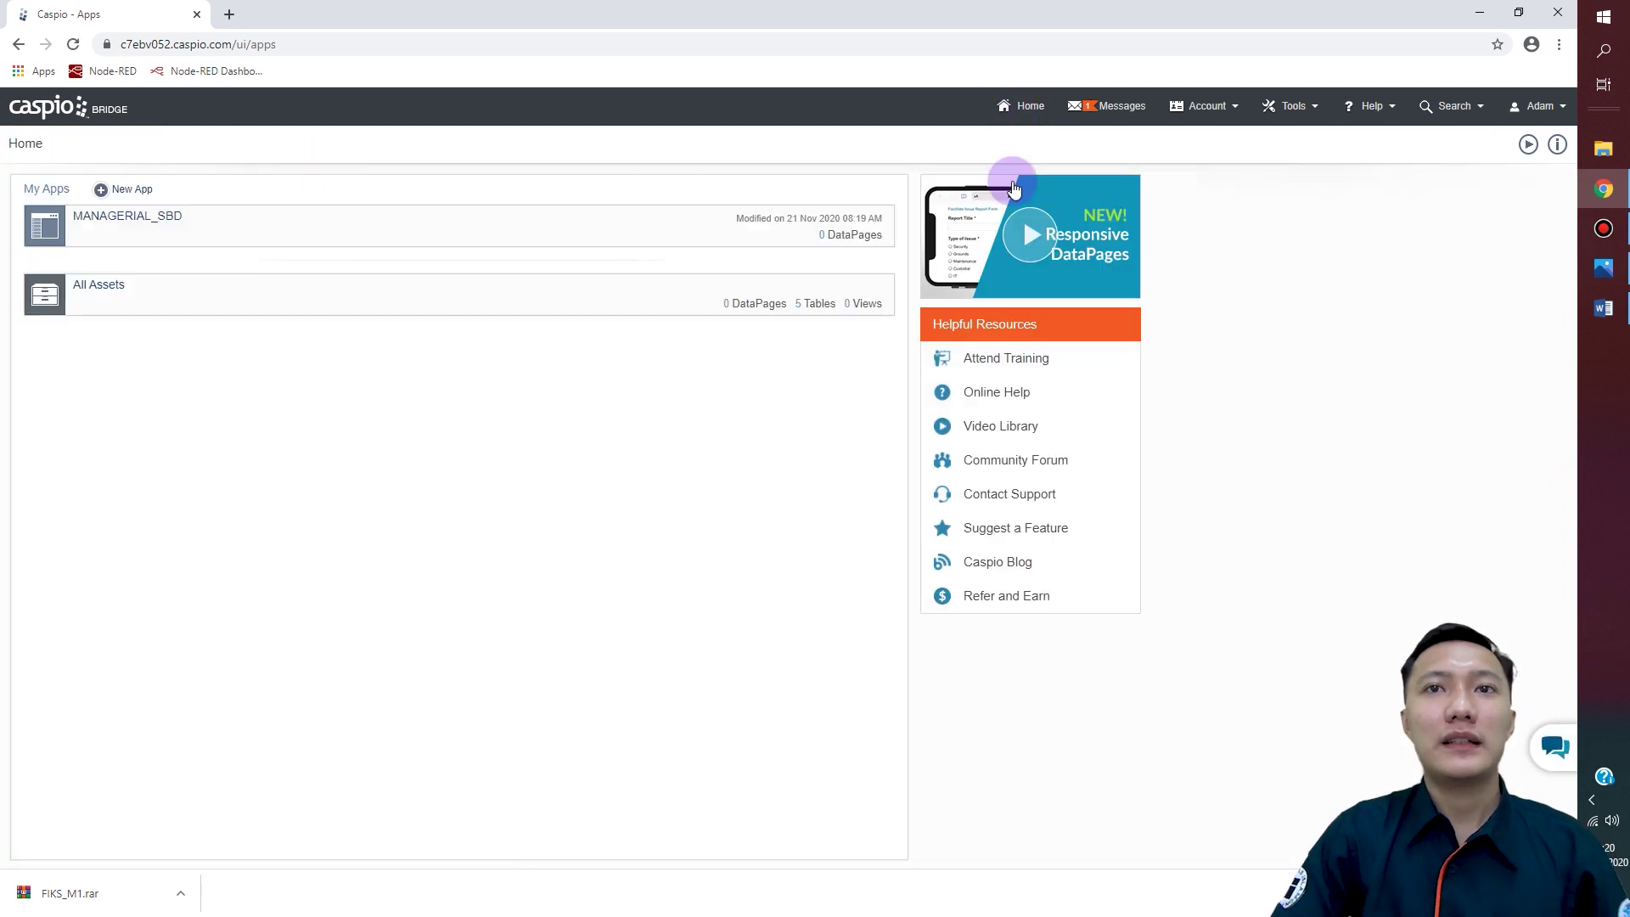
mouse_move(559, 229)
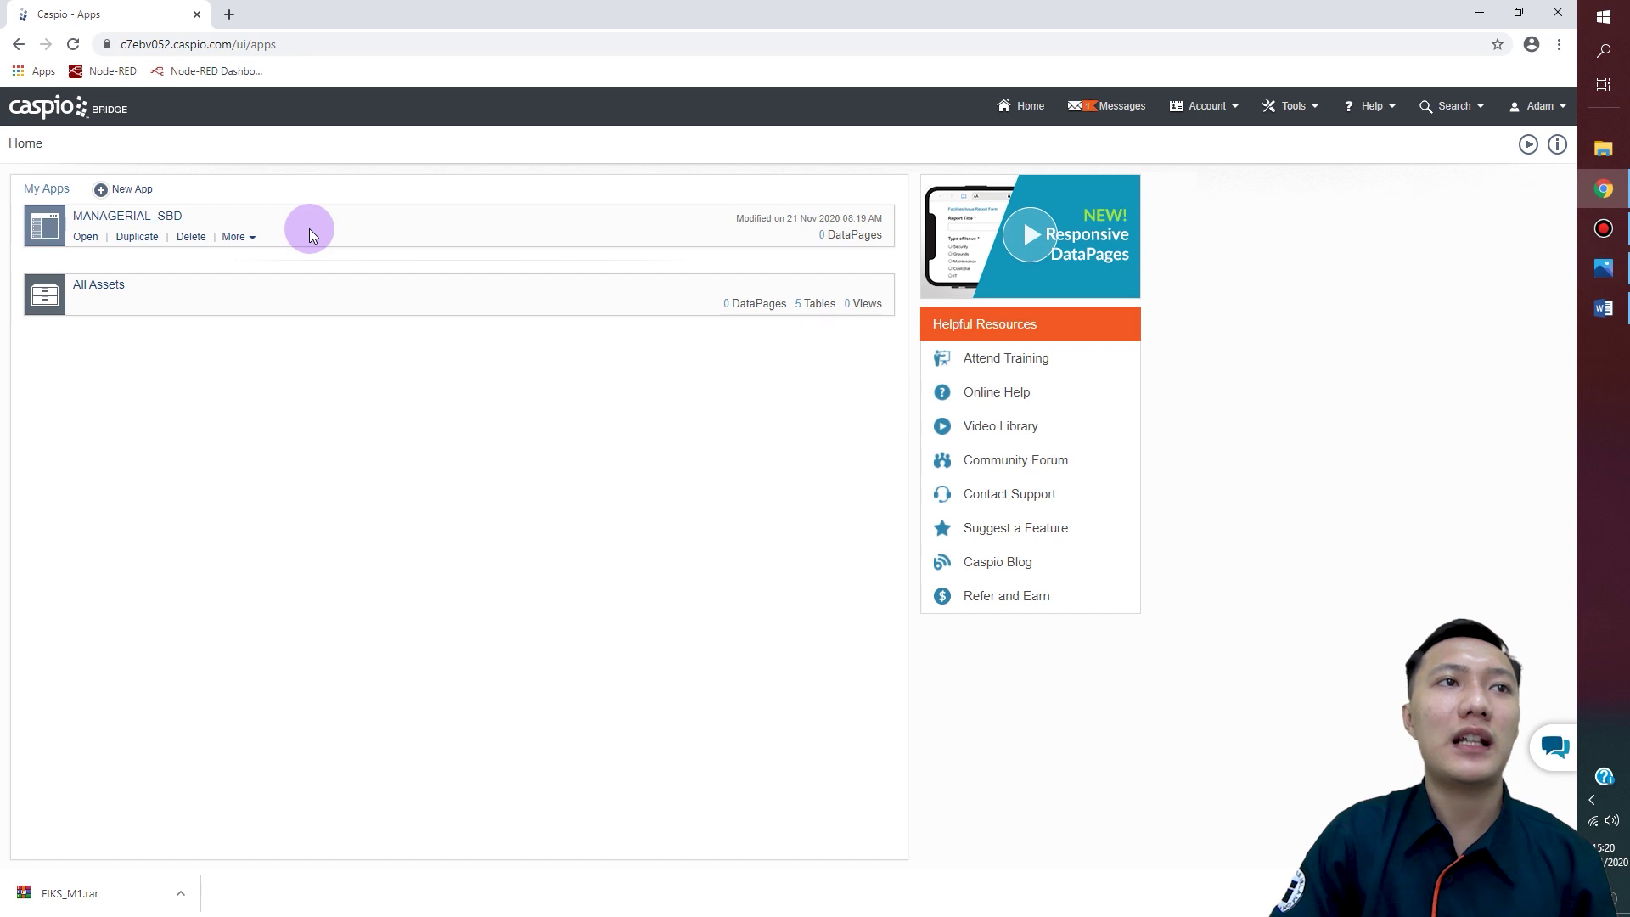
mouse_move(566, 298)
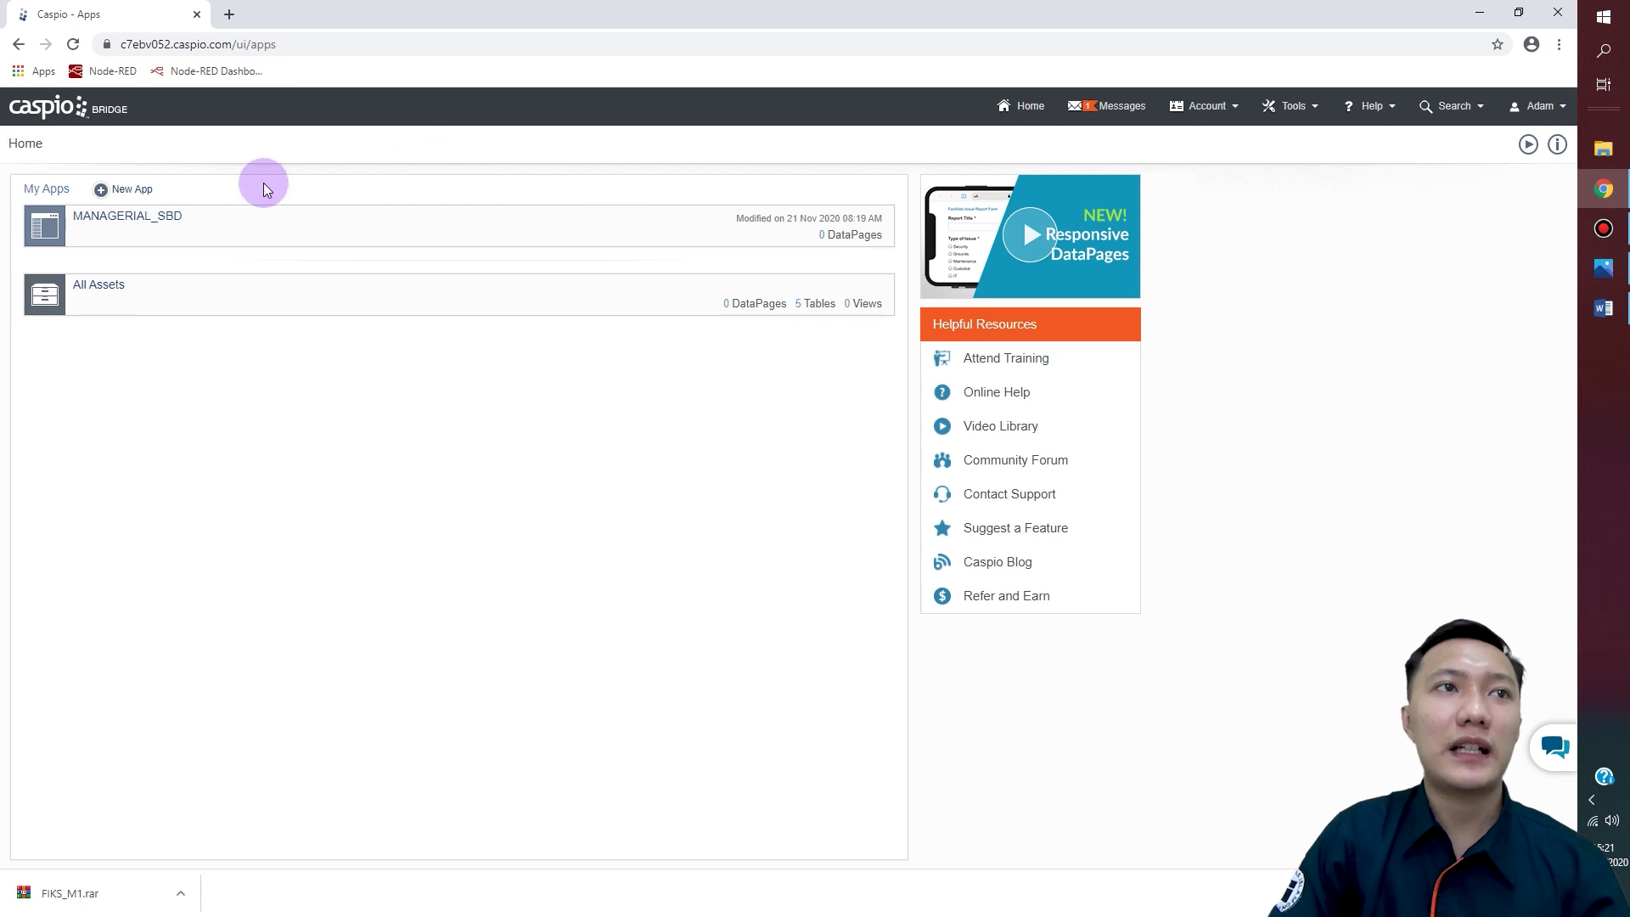
left_click(132, 194)
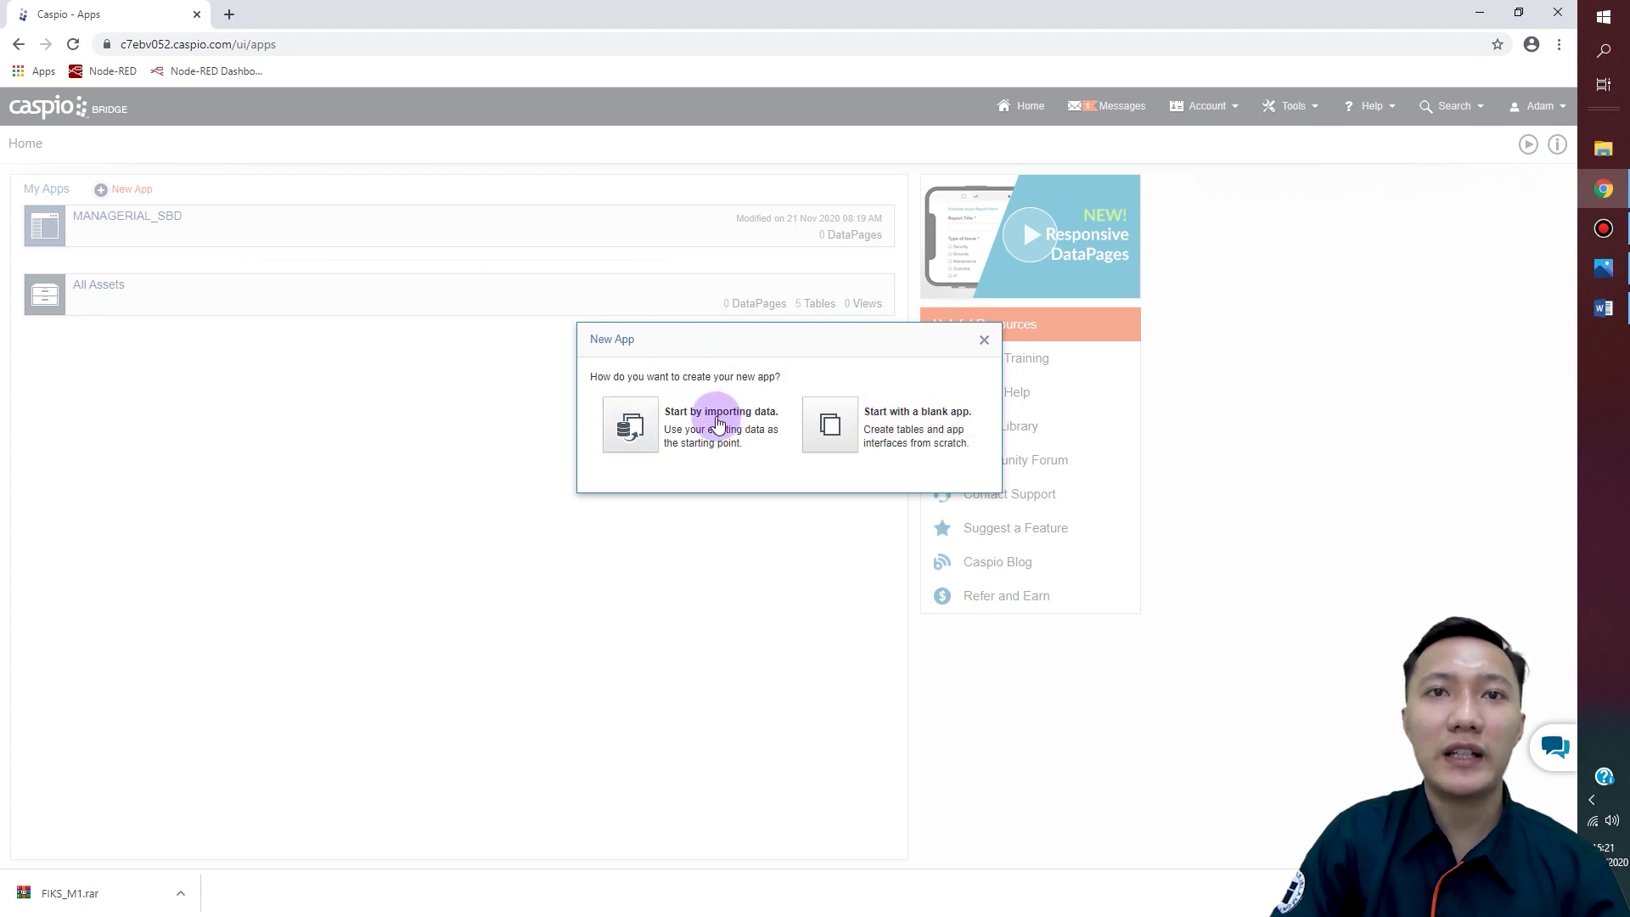
Step: Start a new app by importing data and name it FILE HASIL IMPORT
left_click(639, 427)
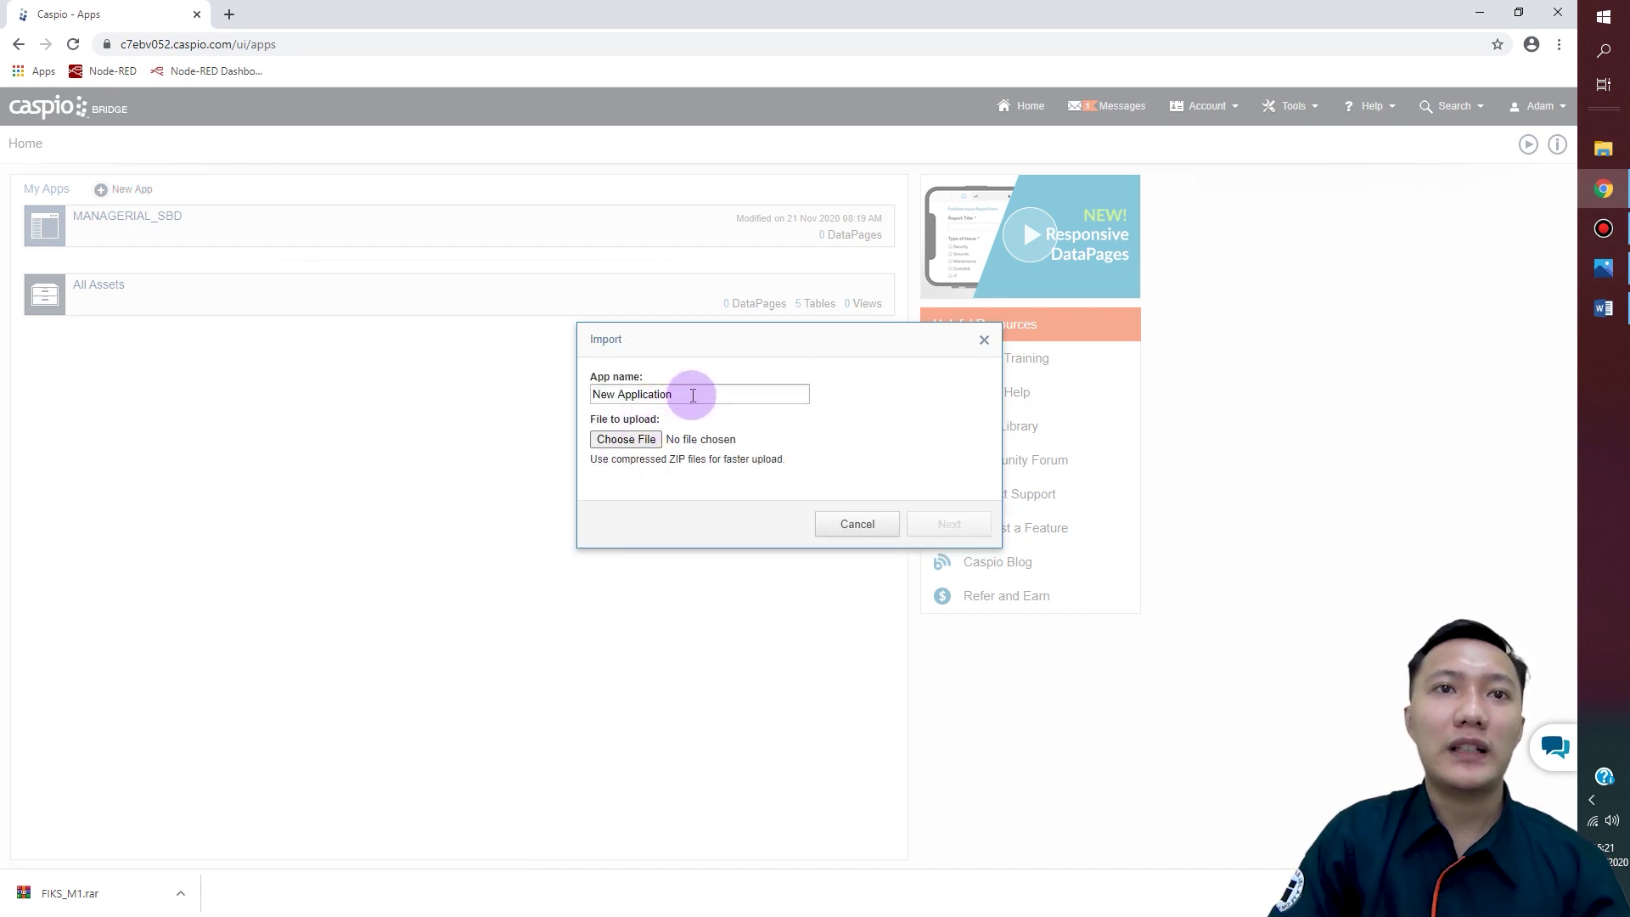
left_click_drag(693, 395, 552, 414)
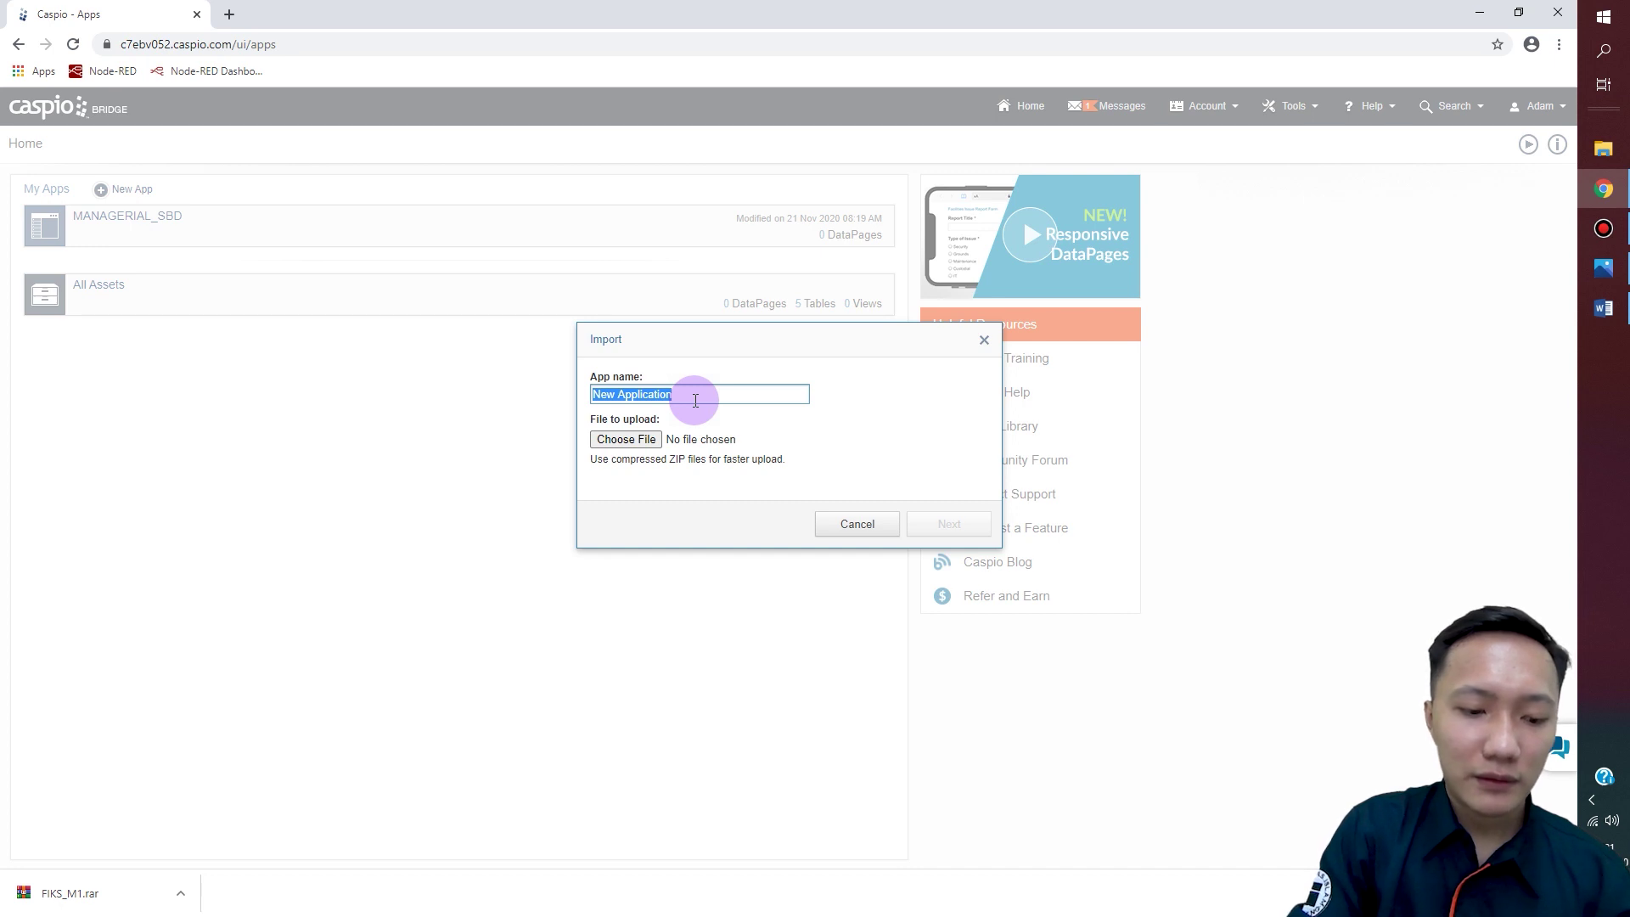
type("FILE HASIL IMPORT")
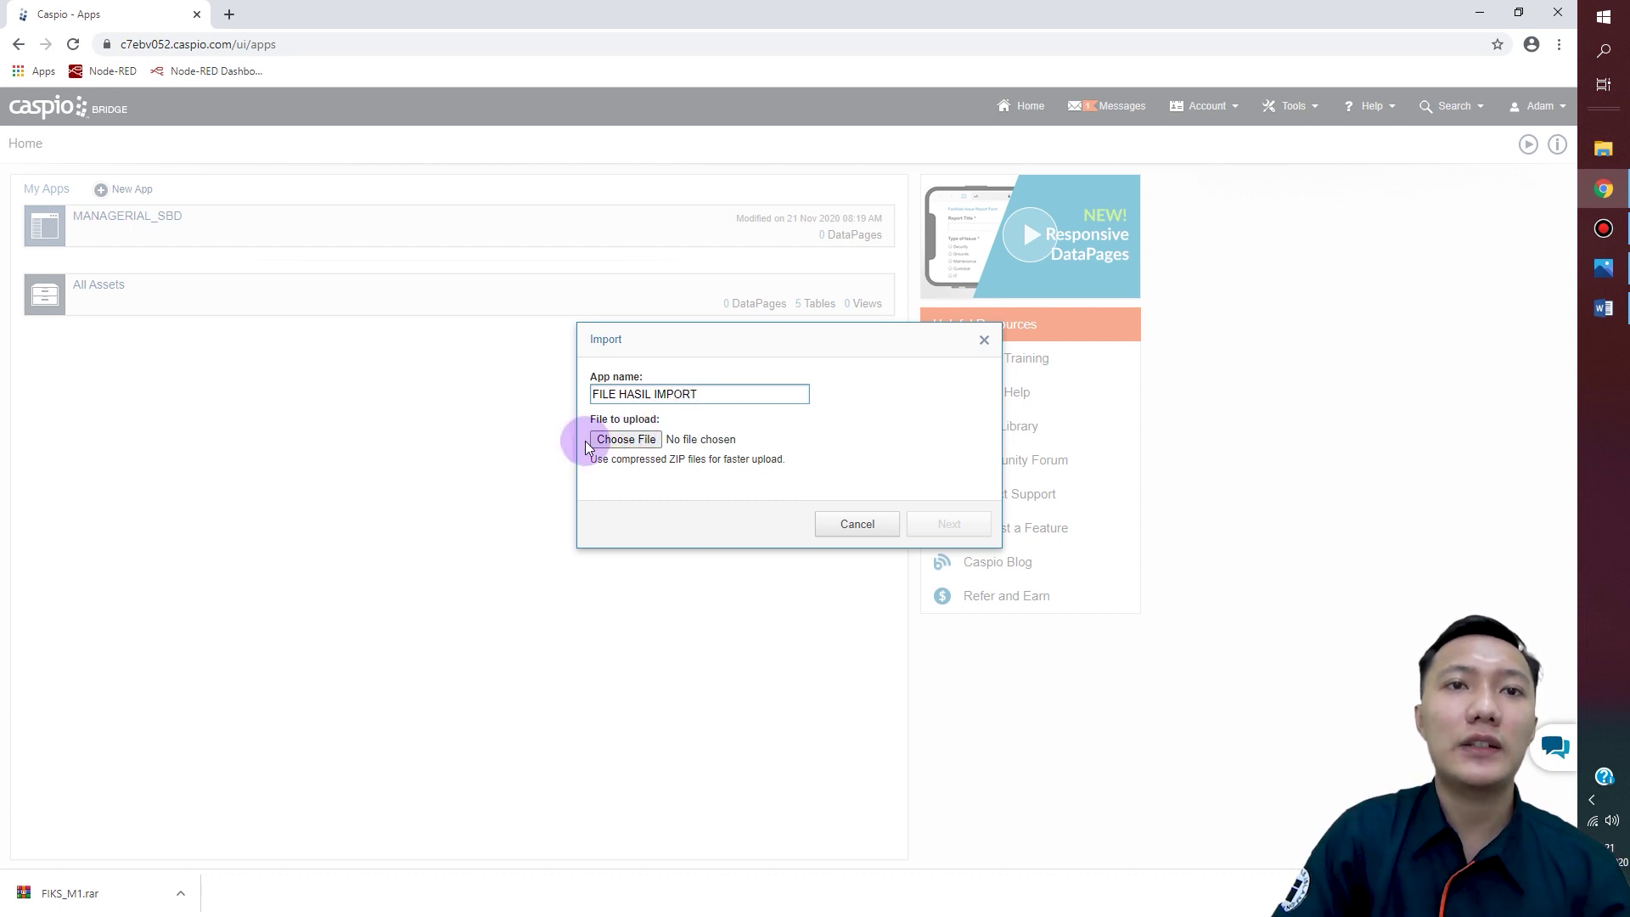
Step: Select Modul 1.accdb as the source file and upload it
left_click(629, 449)
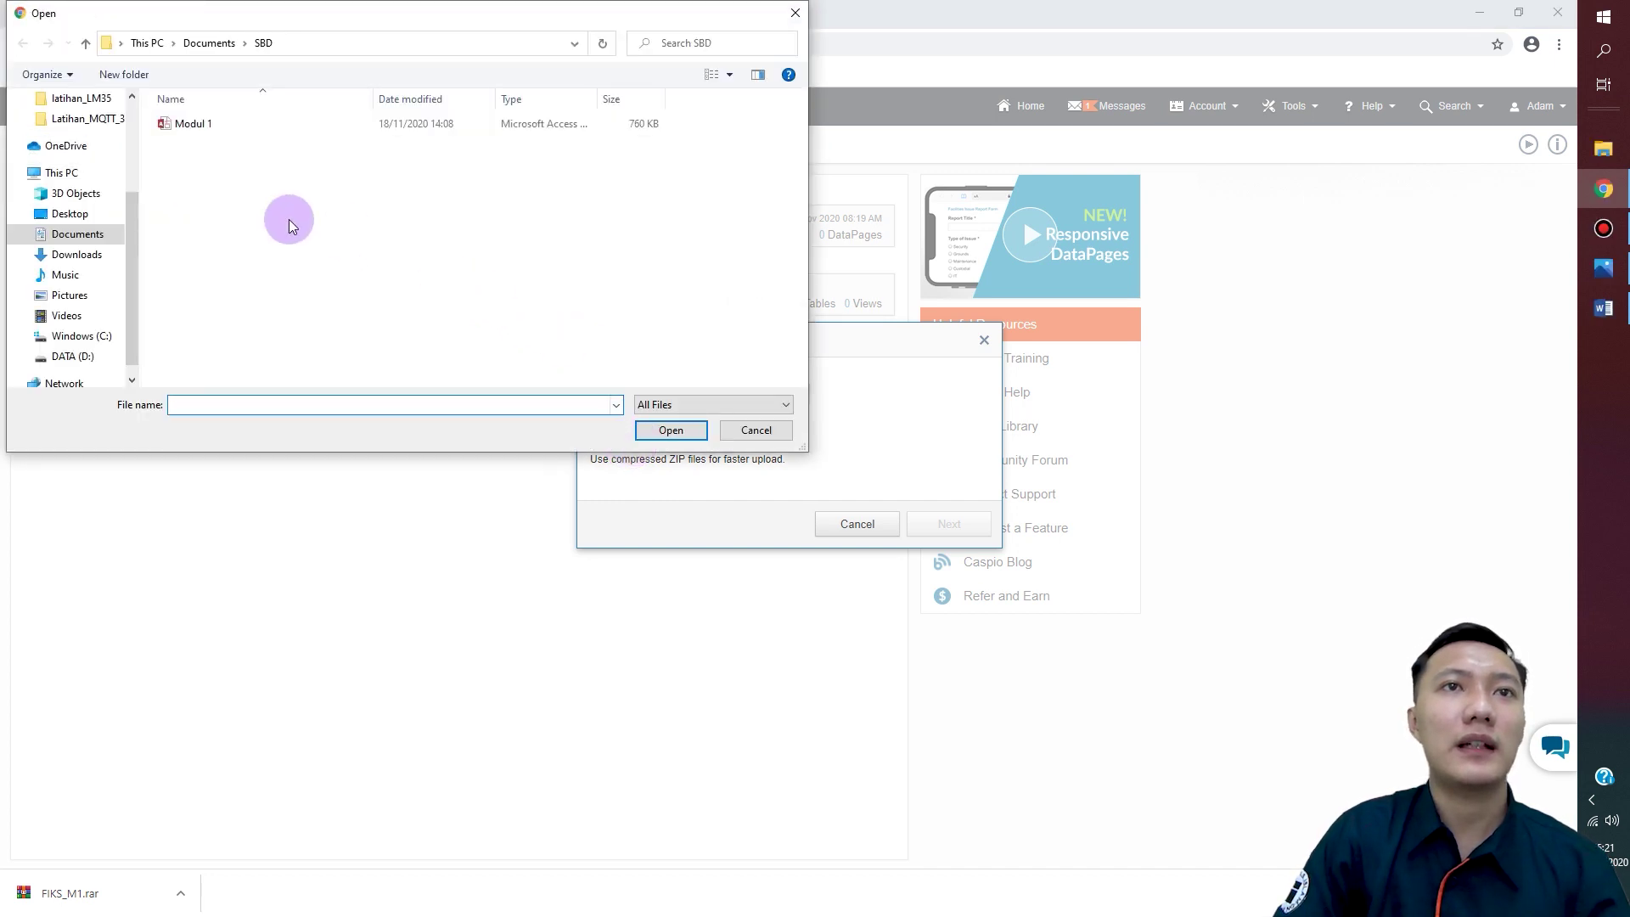
left_click(209, 124)
left_click(676, 433)
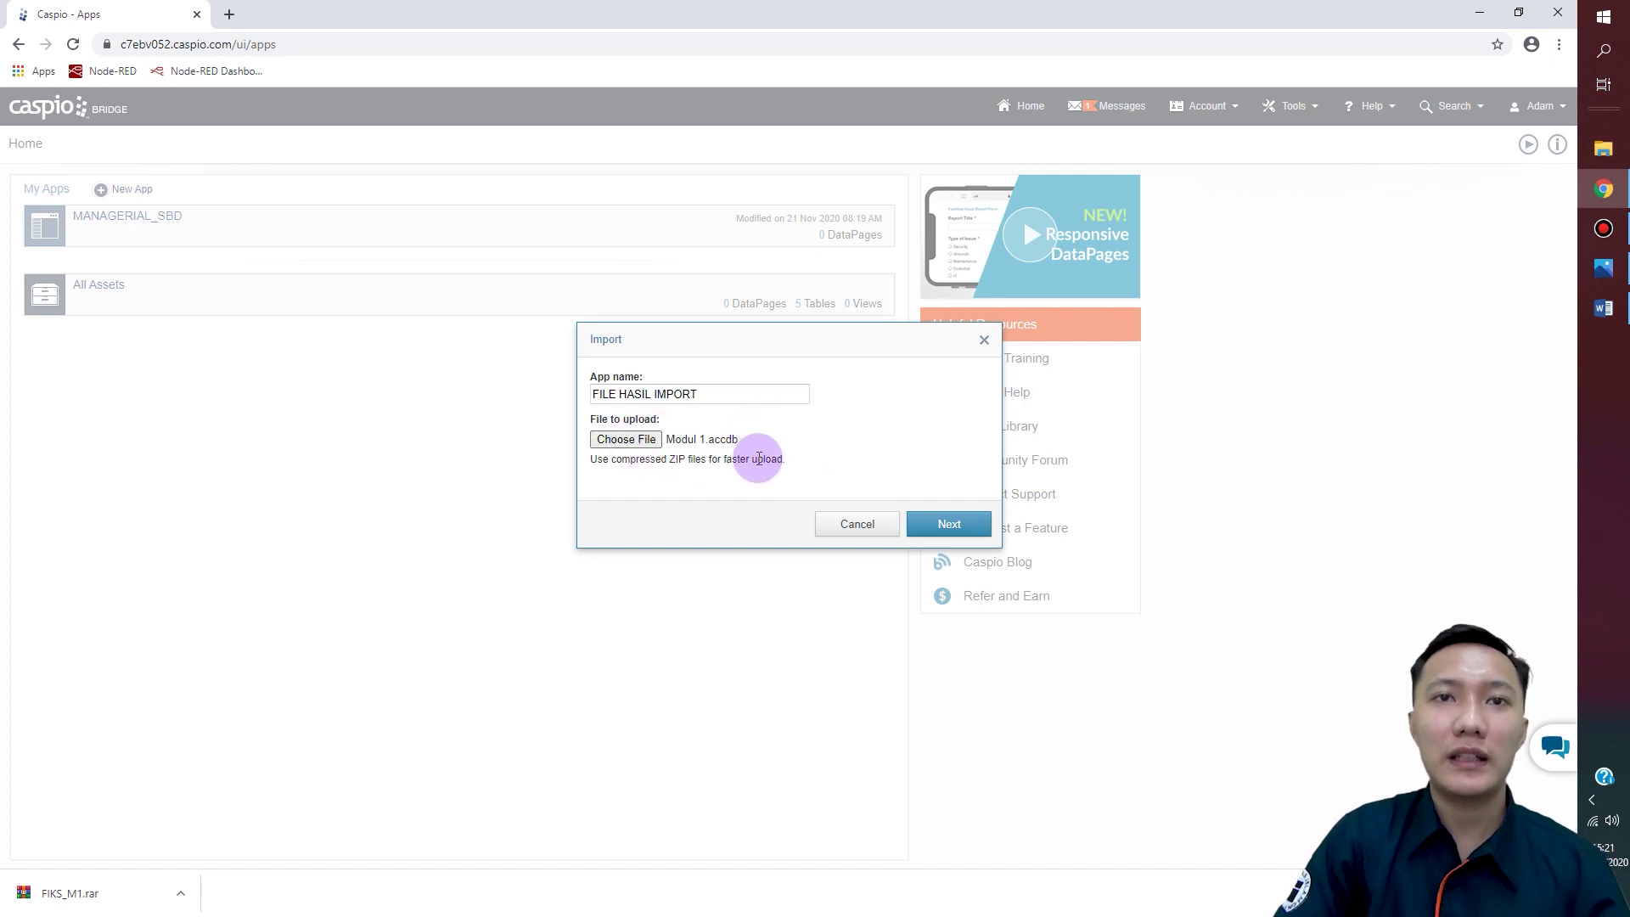
left_click(939, 533)
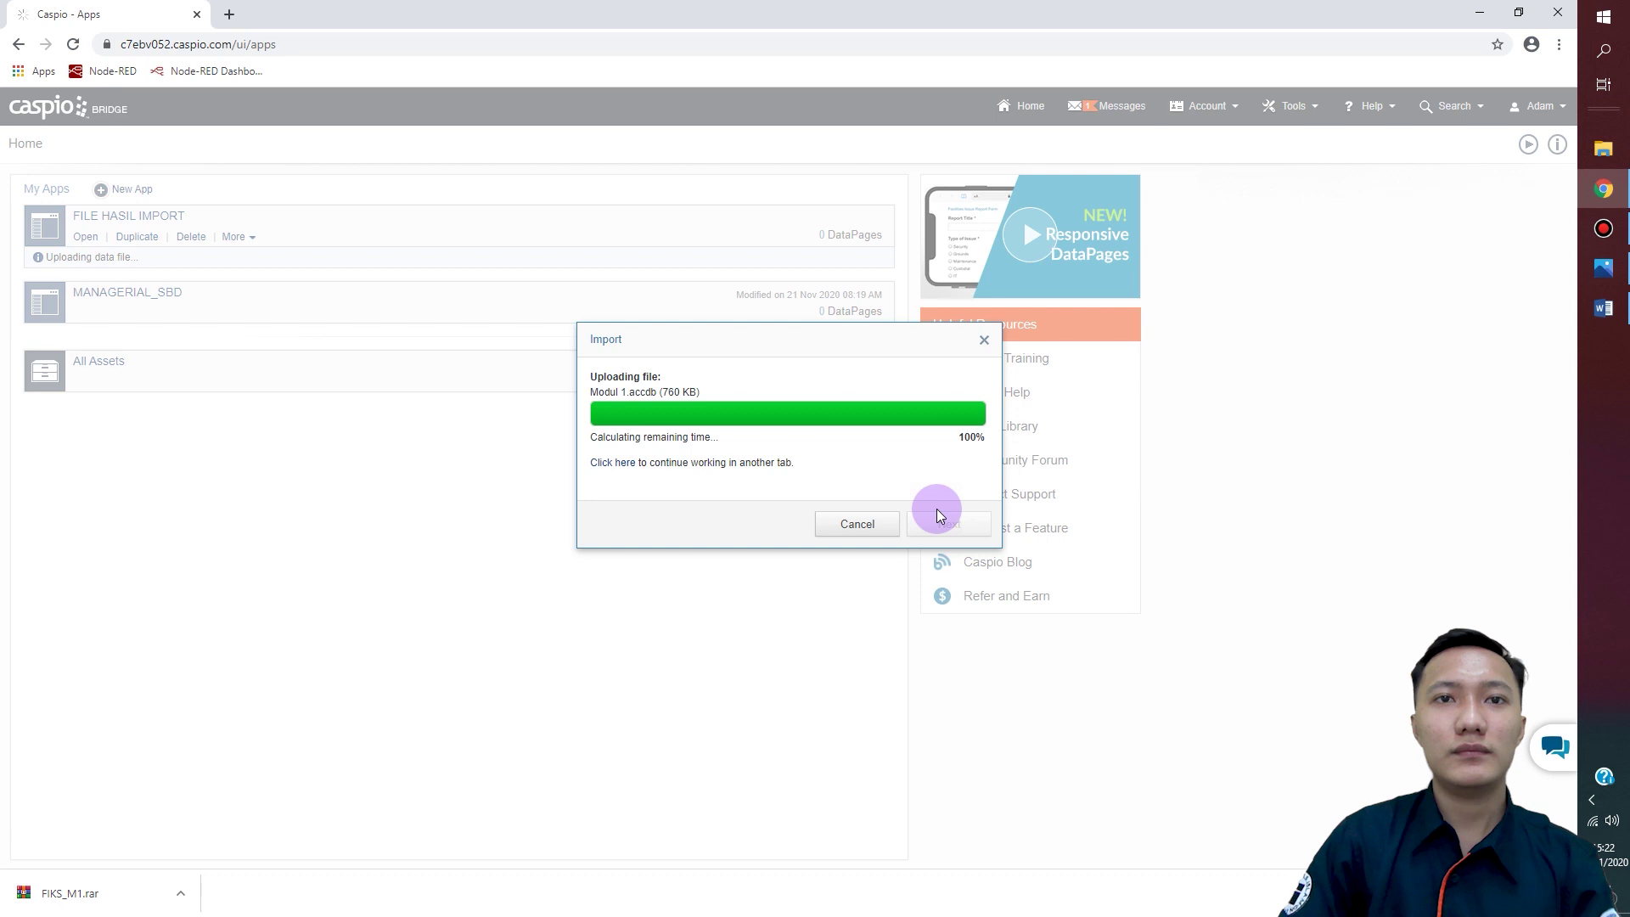
left_click_drag(874, 255, 863, 228)
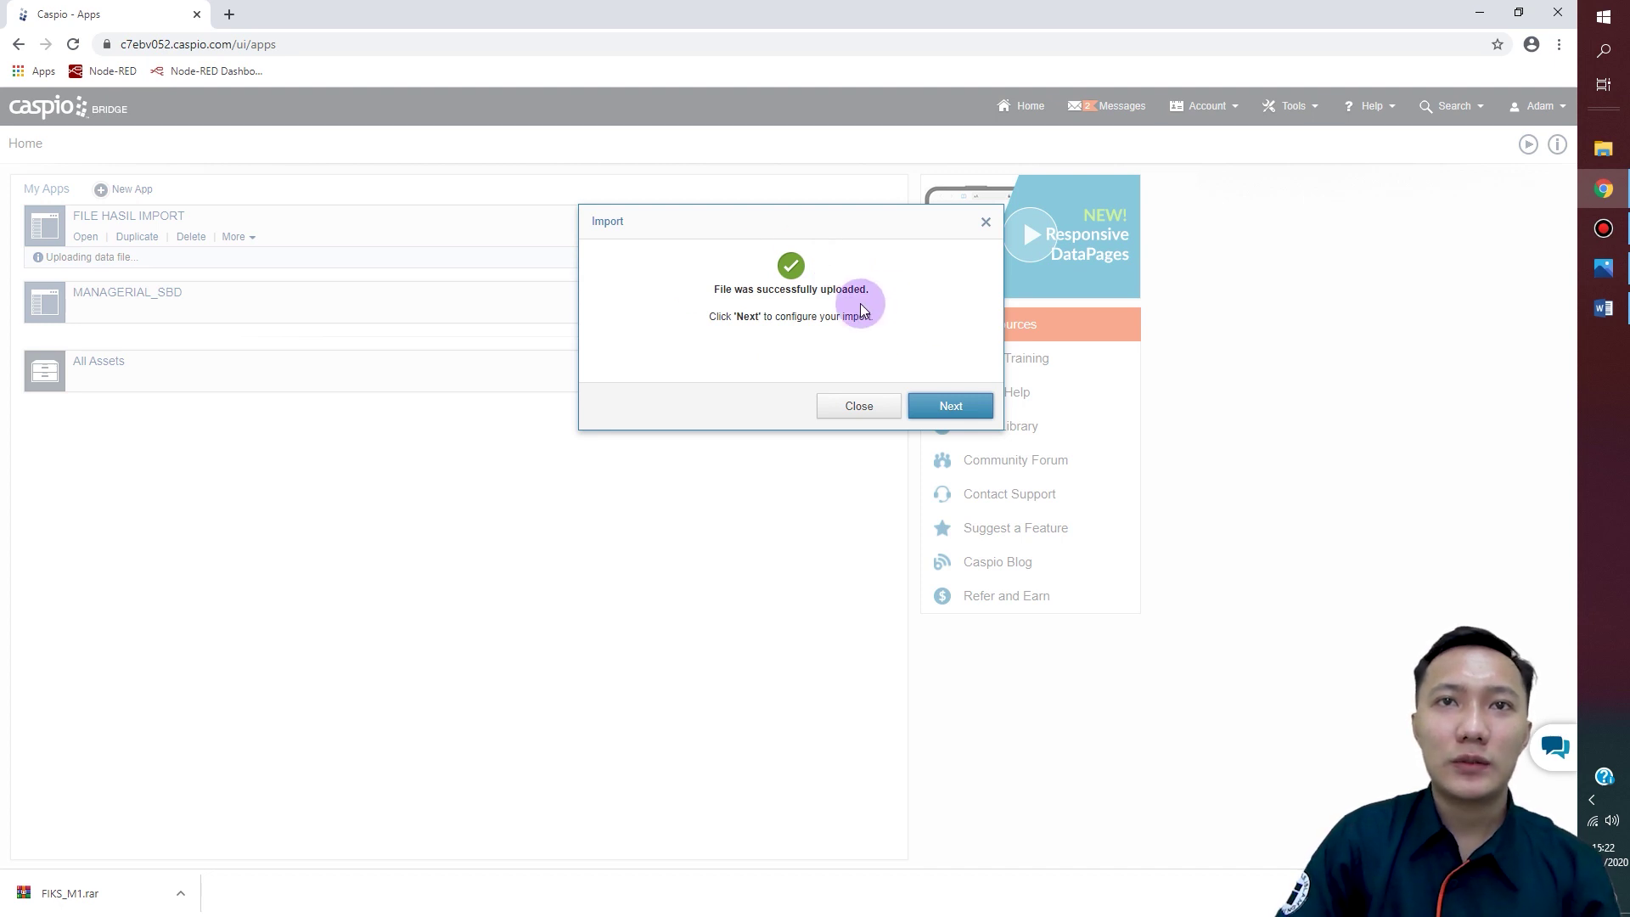
Step: On Configure Objects, set ASISTEN_SHIFT to import as a new table
left_click(946, 408)
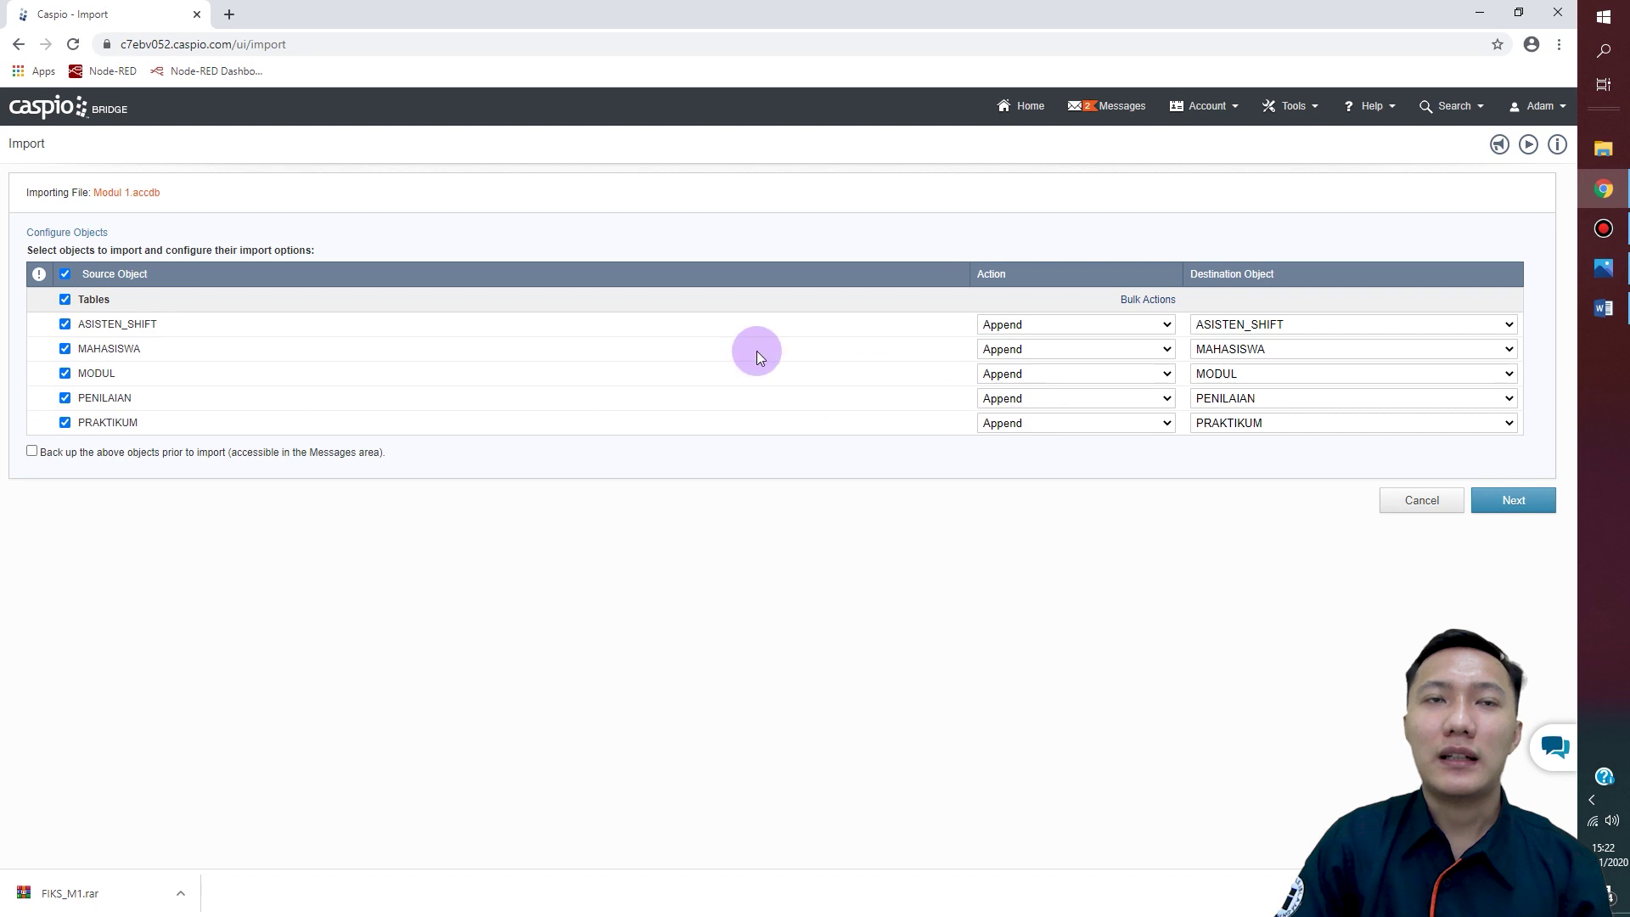
left_click(1168, 327)
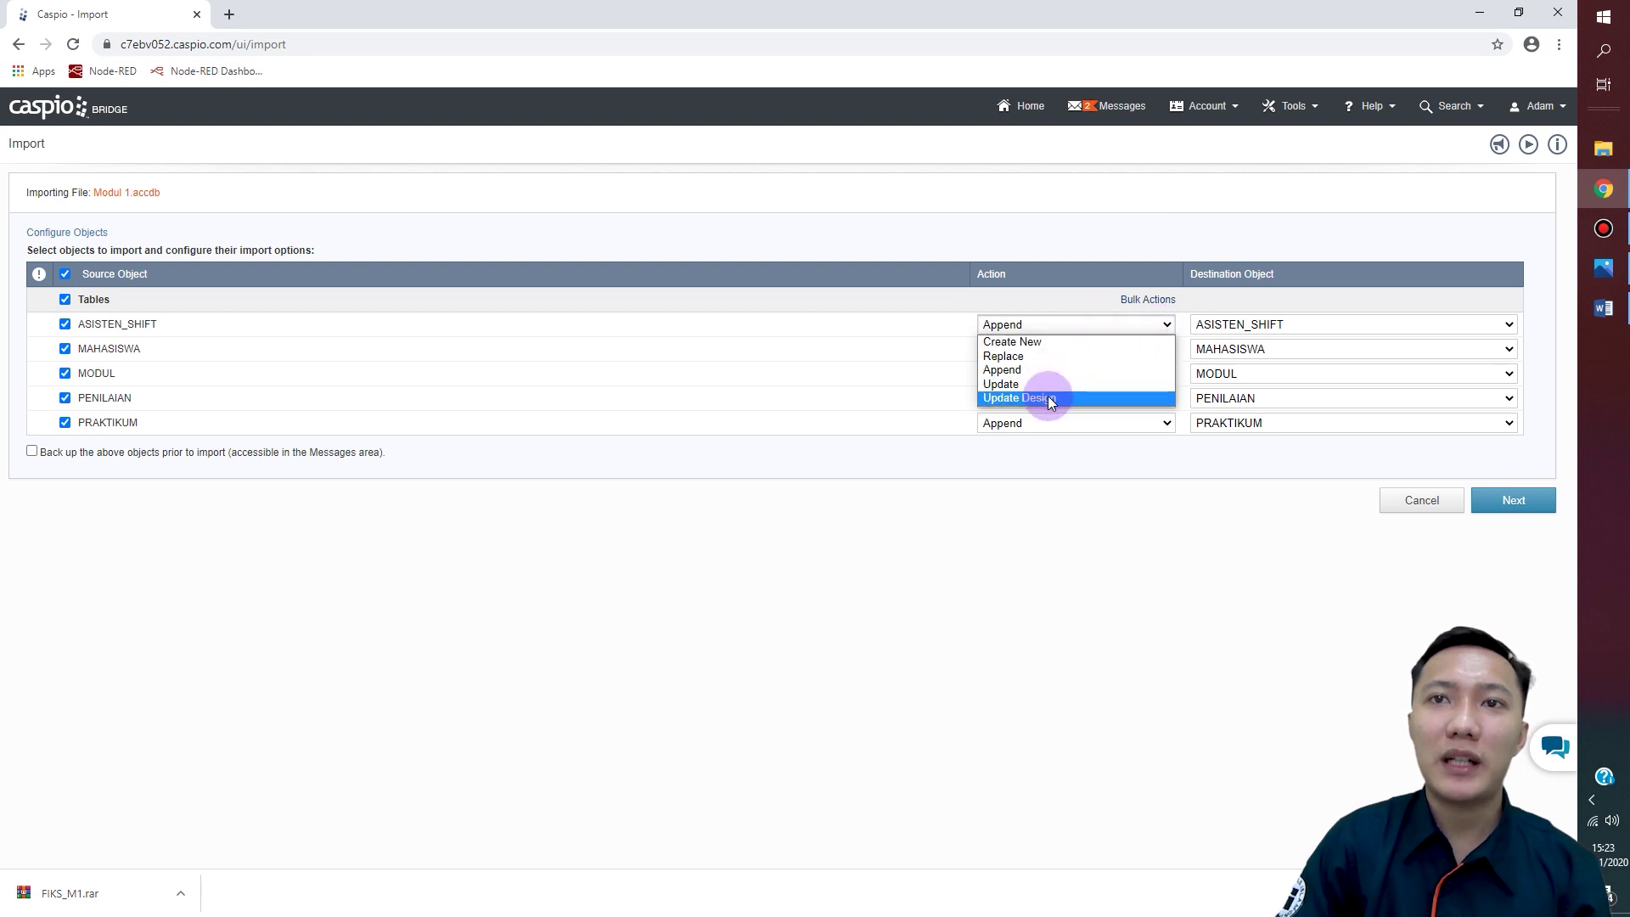
left_click(1169, 323)
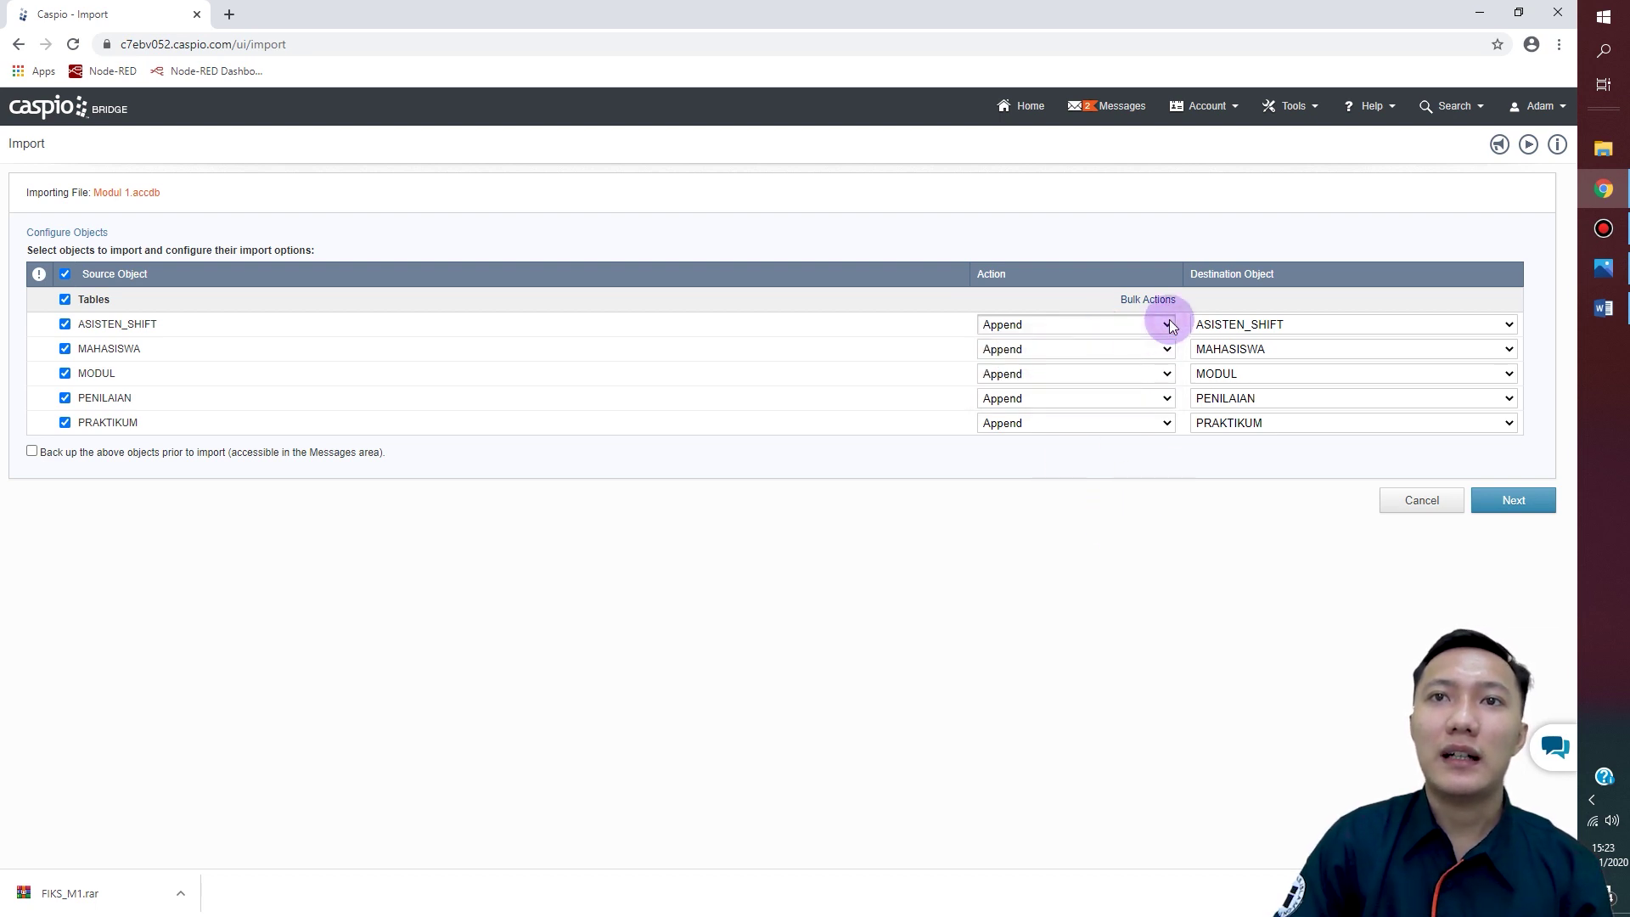
left_click(1169, 325)
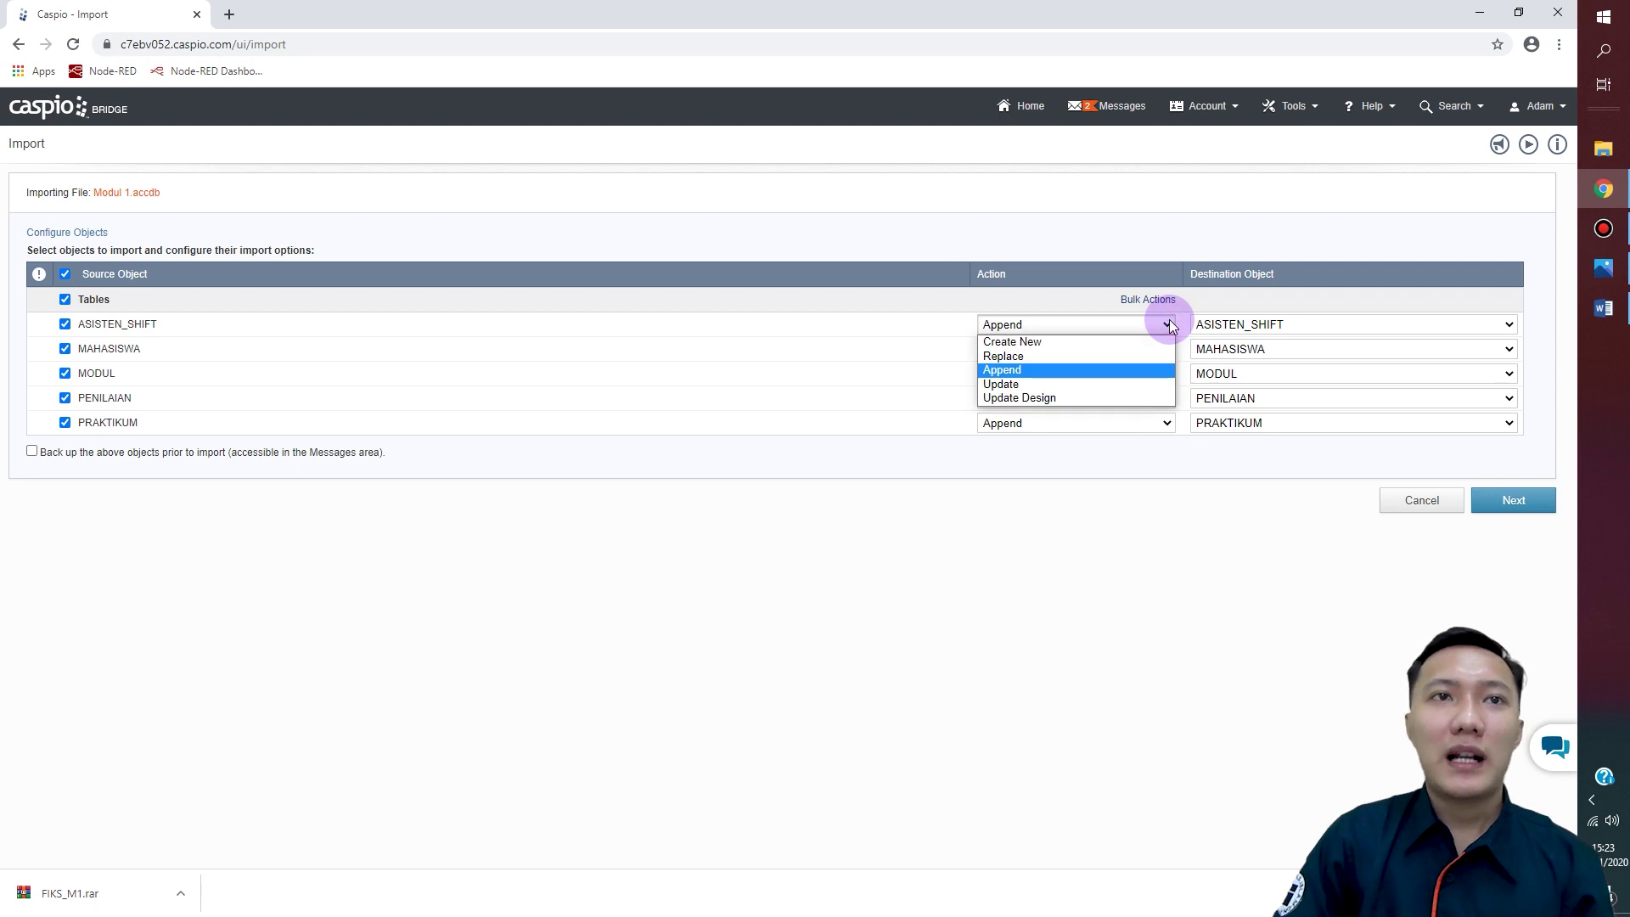
left_click(1071, 343)
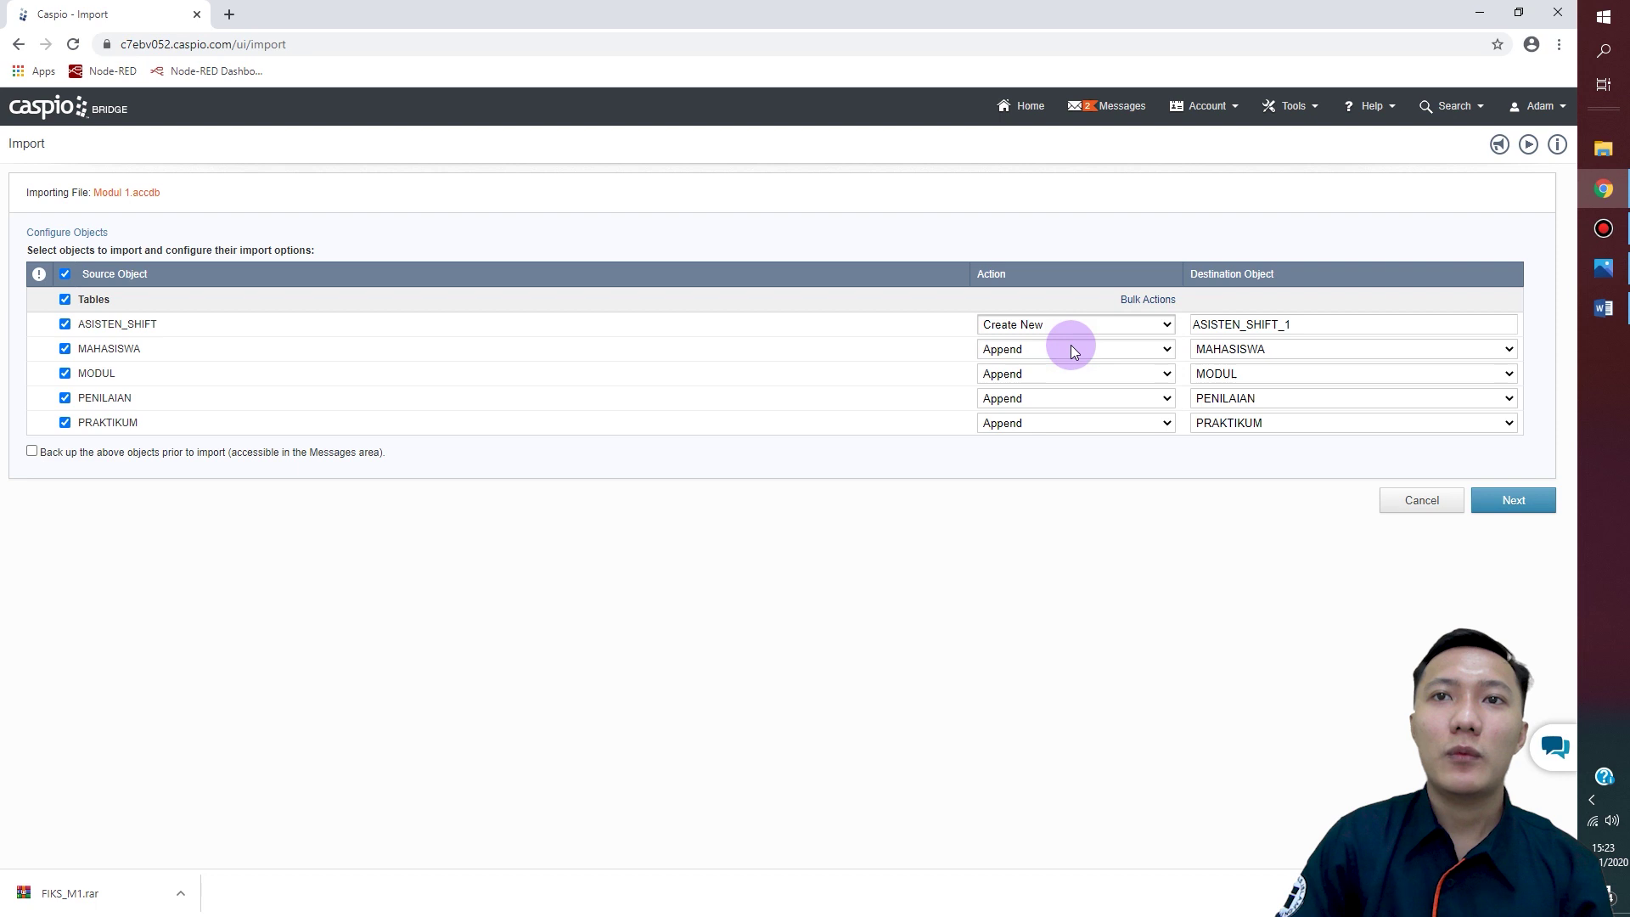
Step: Set MAHASISWA, MODUL, PENILAIAN and PRAKTIKUM to Create New as well
left_click(1167, 350)
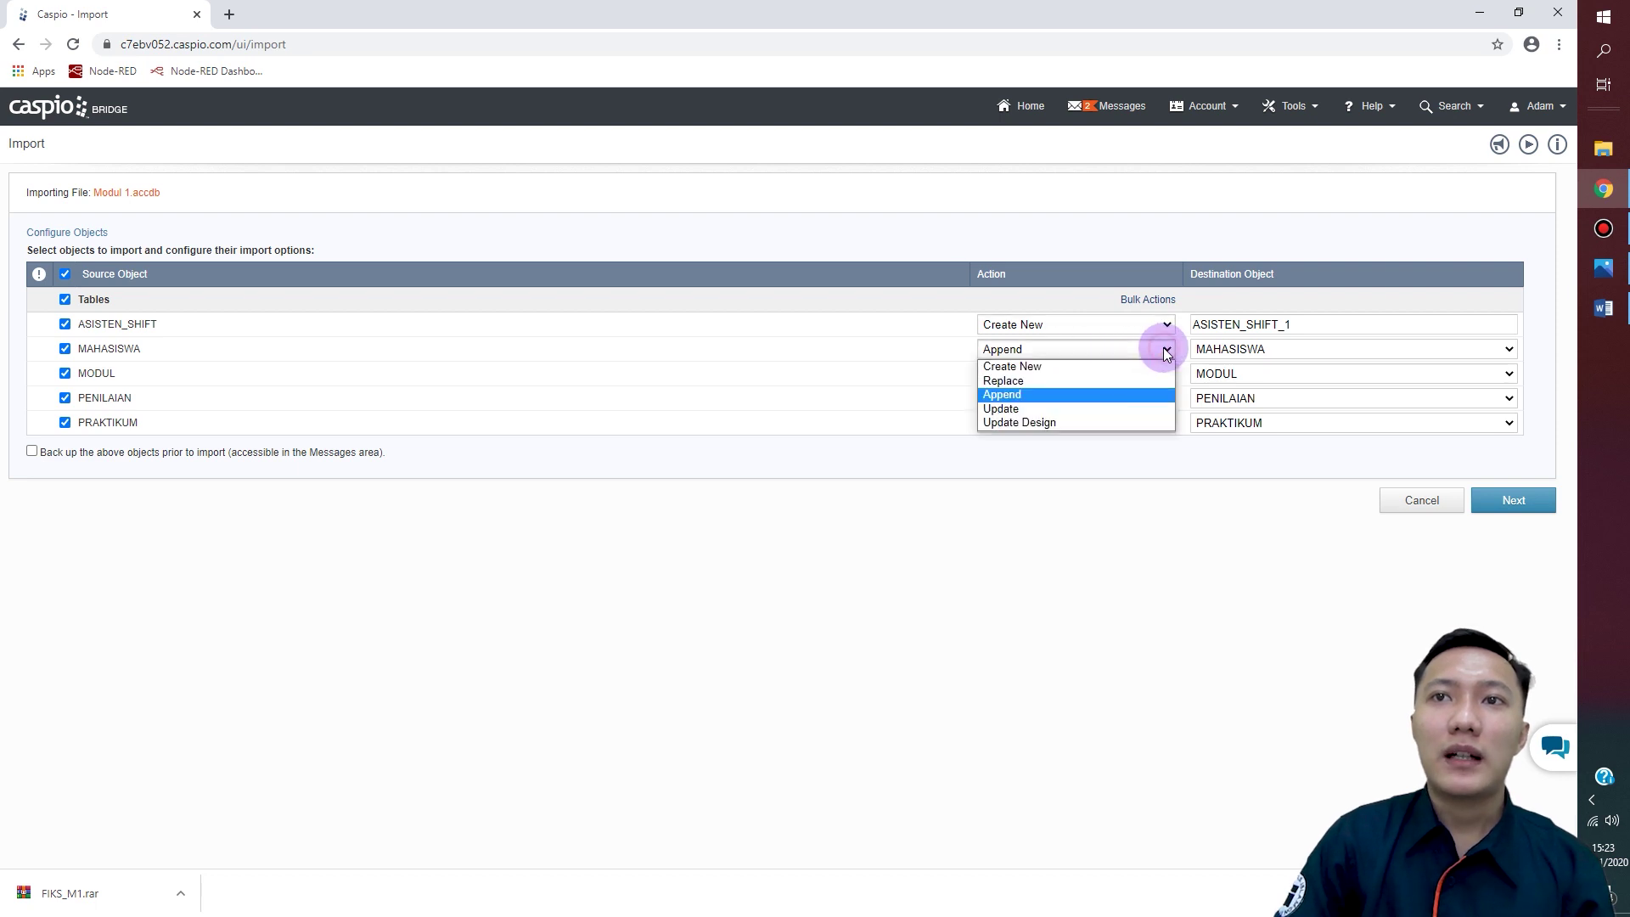
left_click(1109, 366)
left_click(1169, 374)
left_click(1115, 390)
left_click(1166, 398)
left_click(1153, 416)
left_click(1155, 422)
left_click(1129, 435)
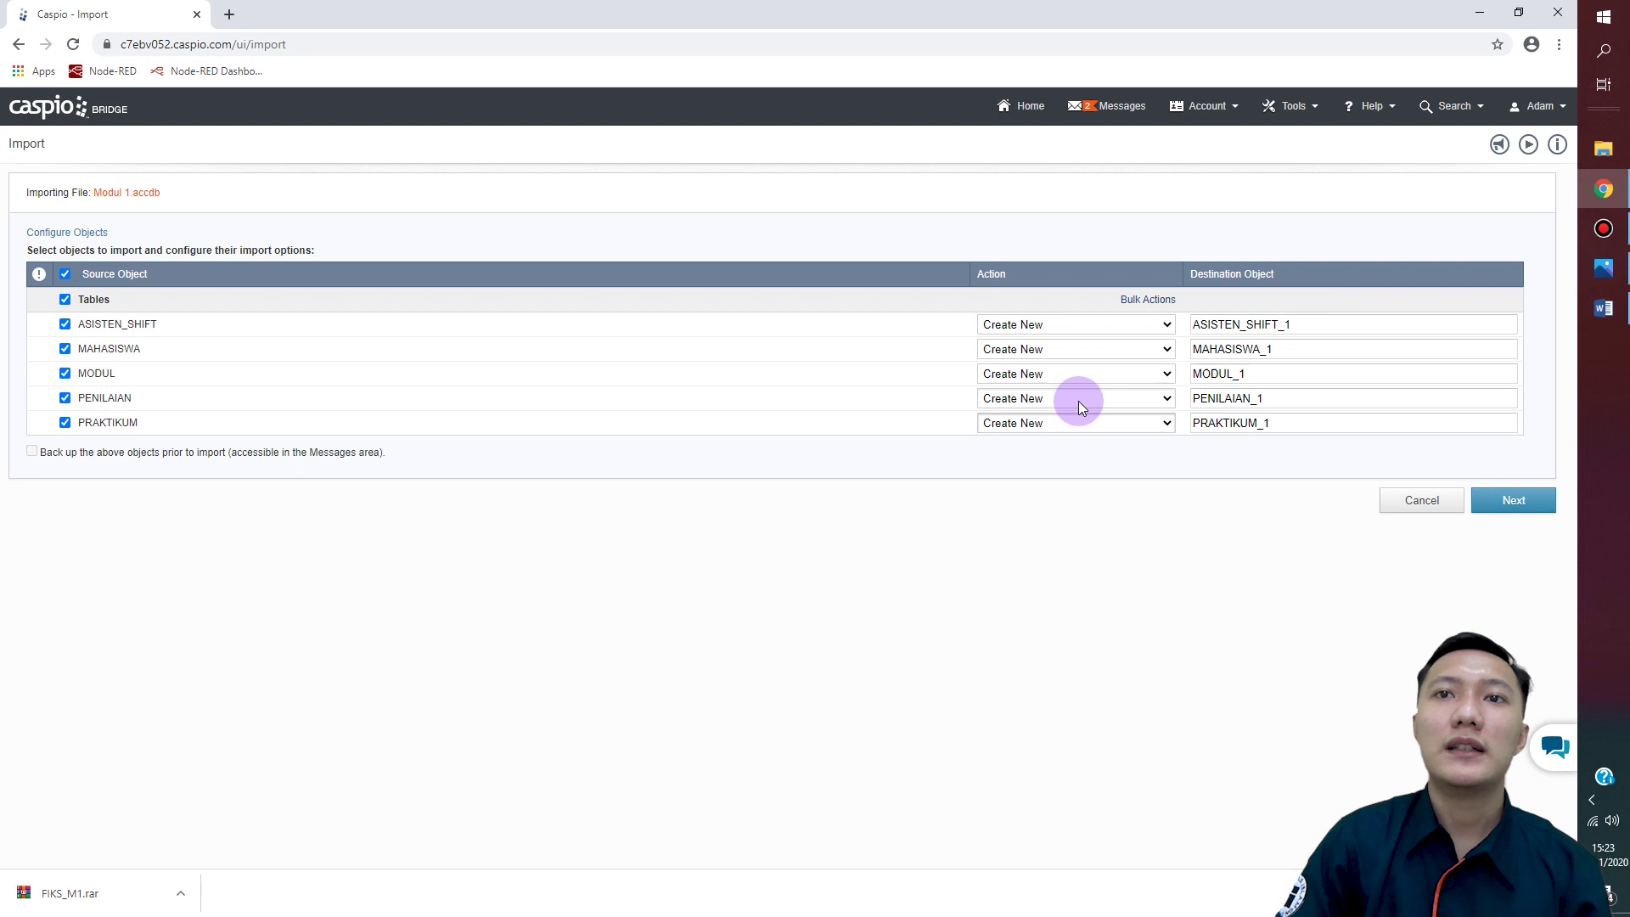
Step: Review fields of ASISTEN_SHIFT_1, MAHASISWA_1, MODUL_1, PENILAIAN_1 and PRAKTIKUM_1, then run the import
left_click(1531, 508)
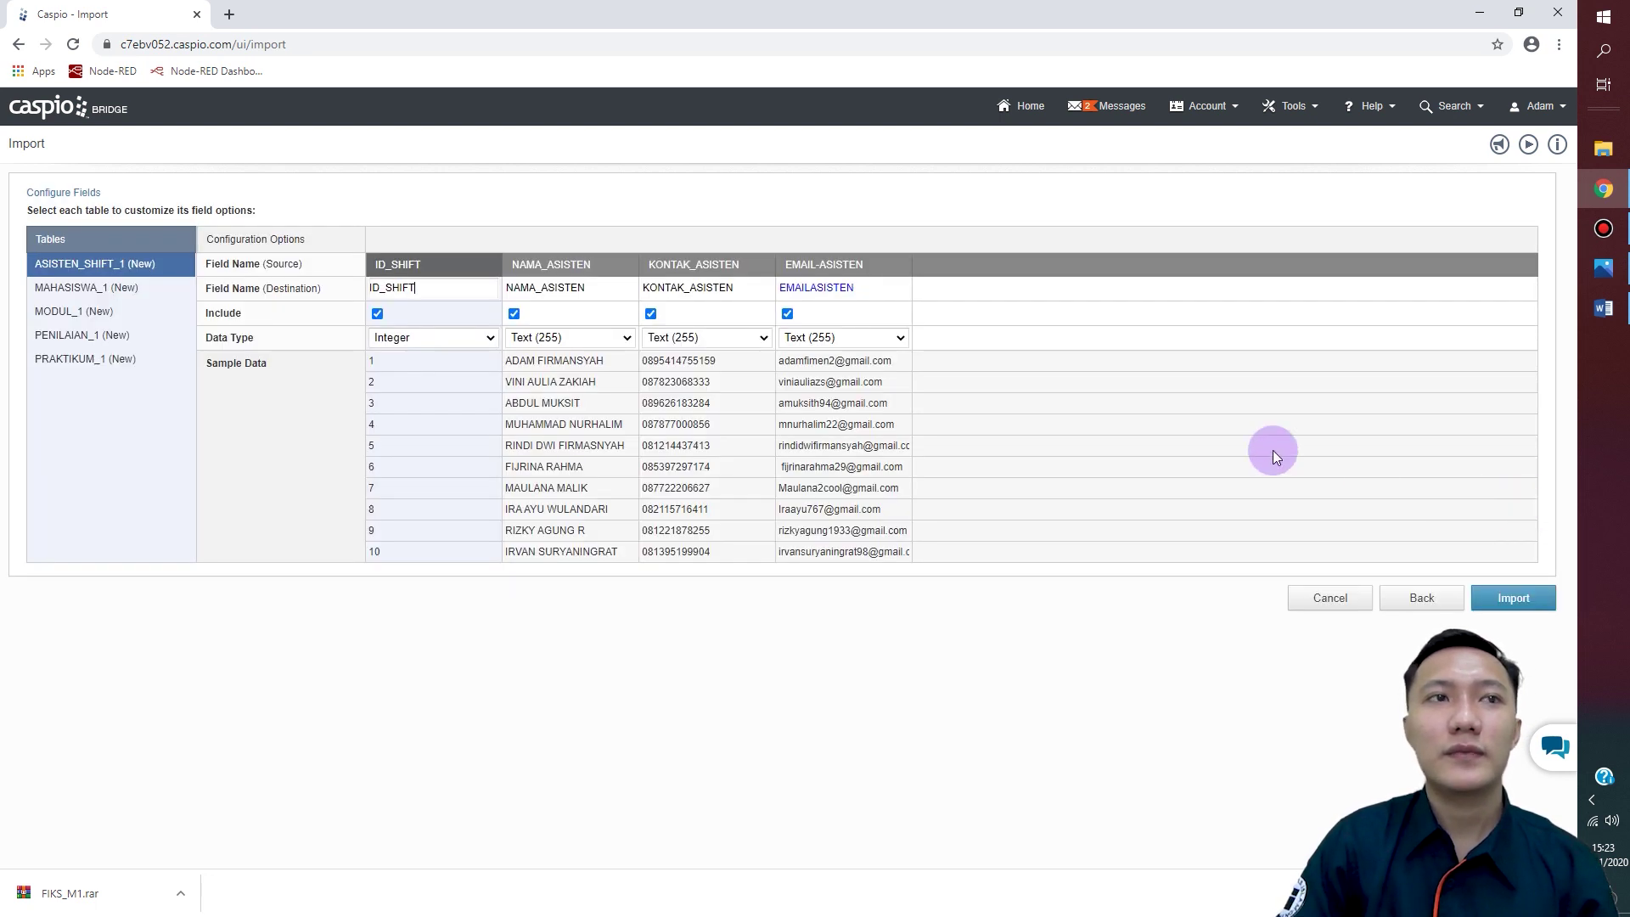
left_click(95, 290)
left_click(90, 312)
left_click(85, 336)
left_click(85, 359)
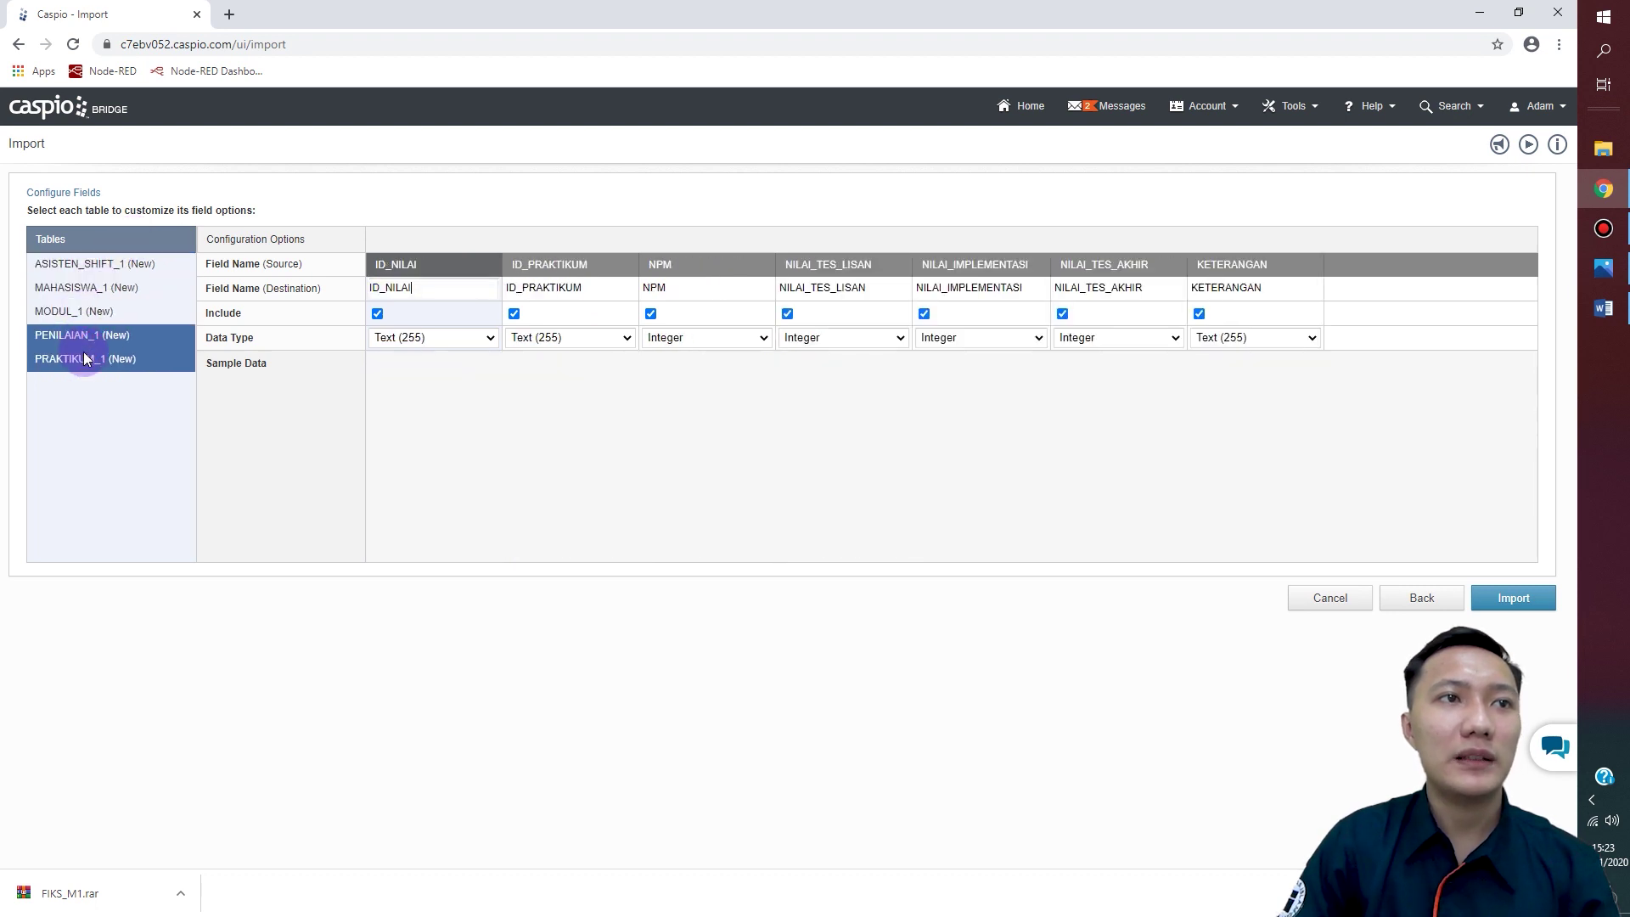
left_click(85, 336)
left_click(89, 312)
left_click(97, 287)
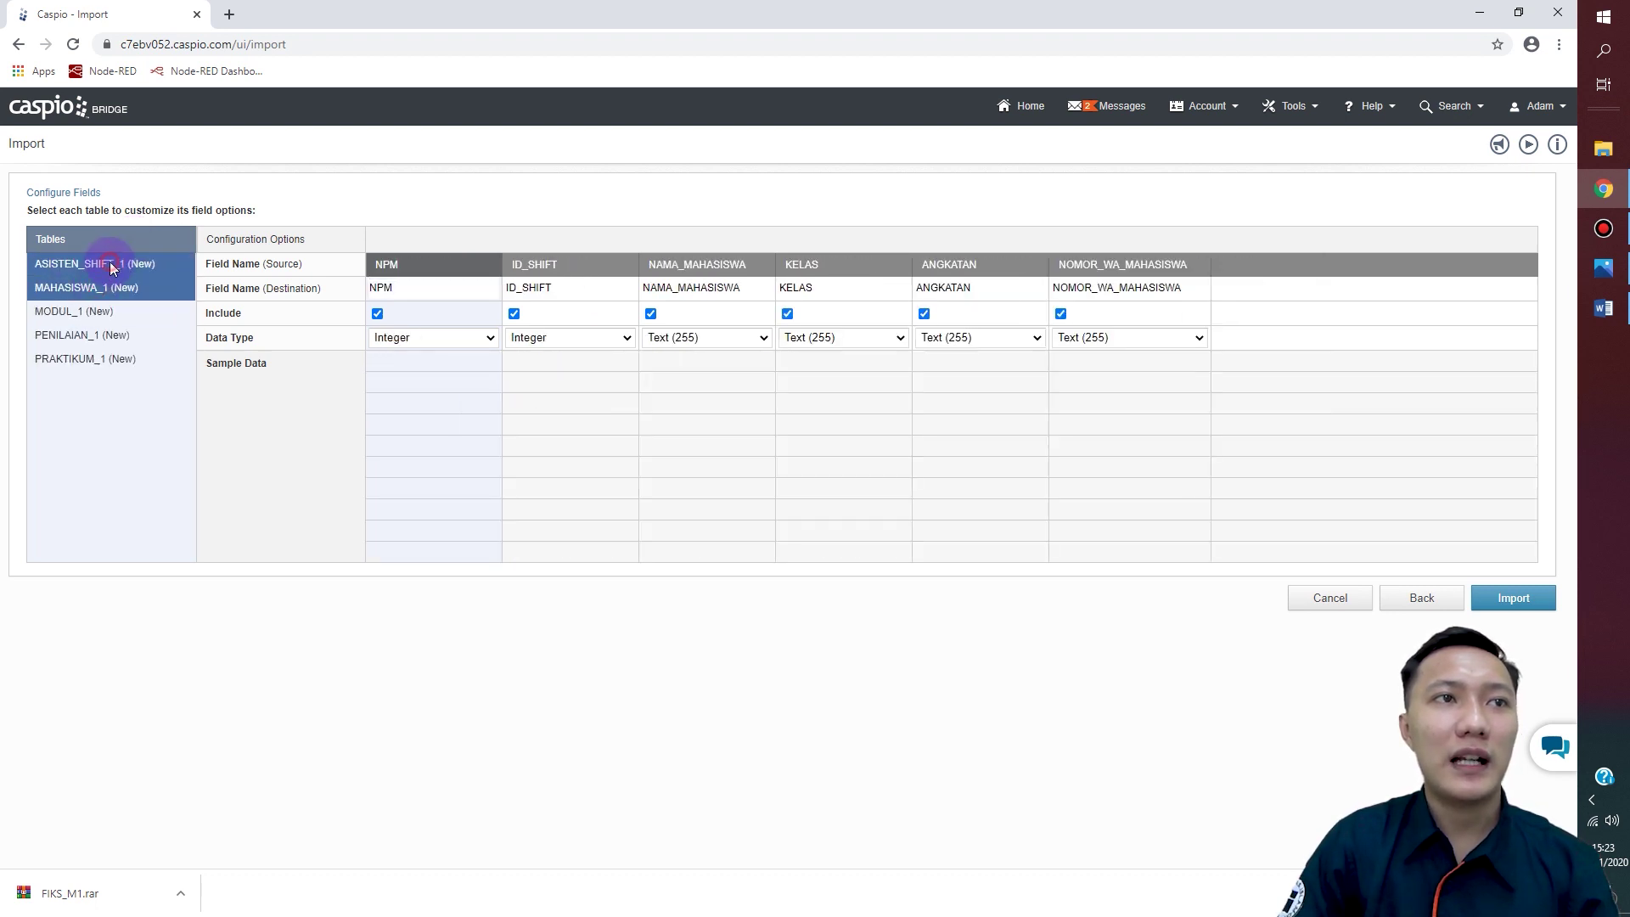
left_click(110, 263)
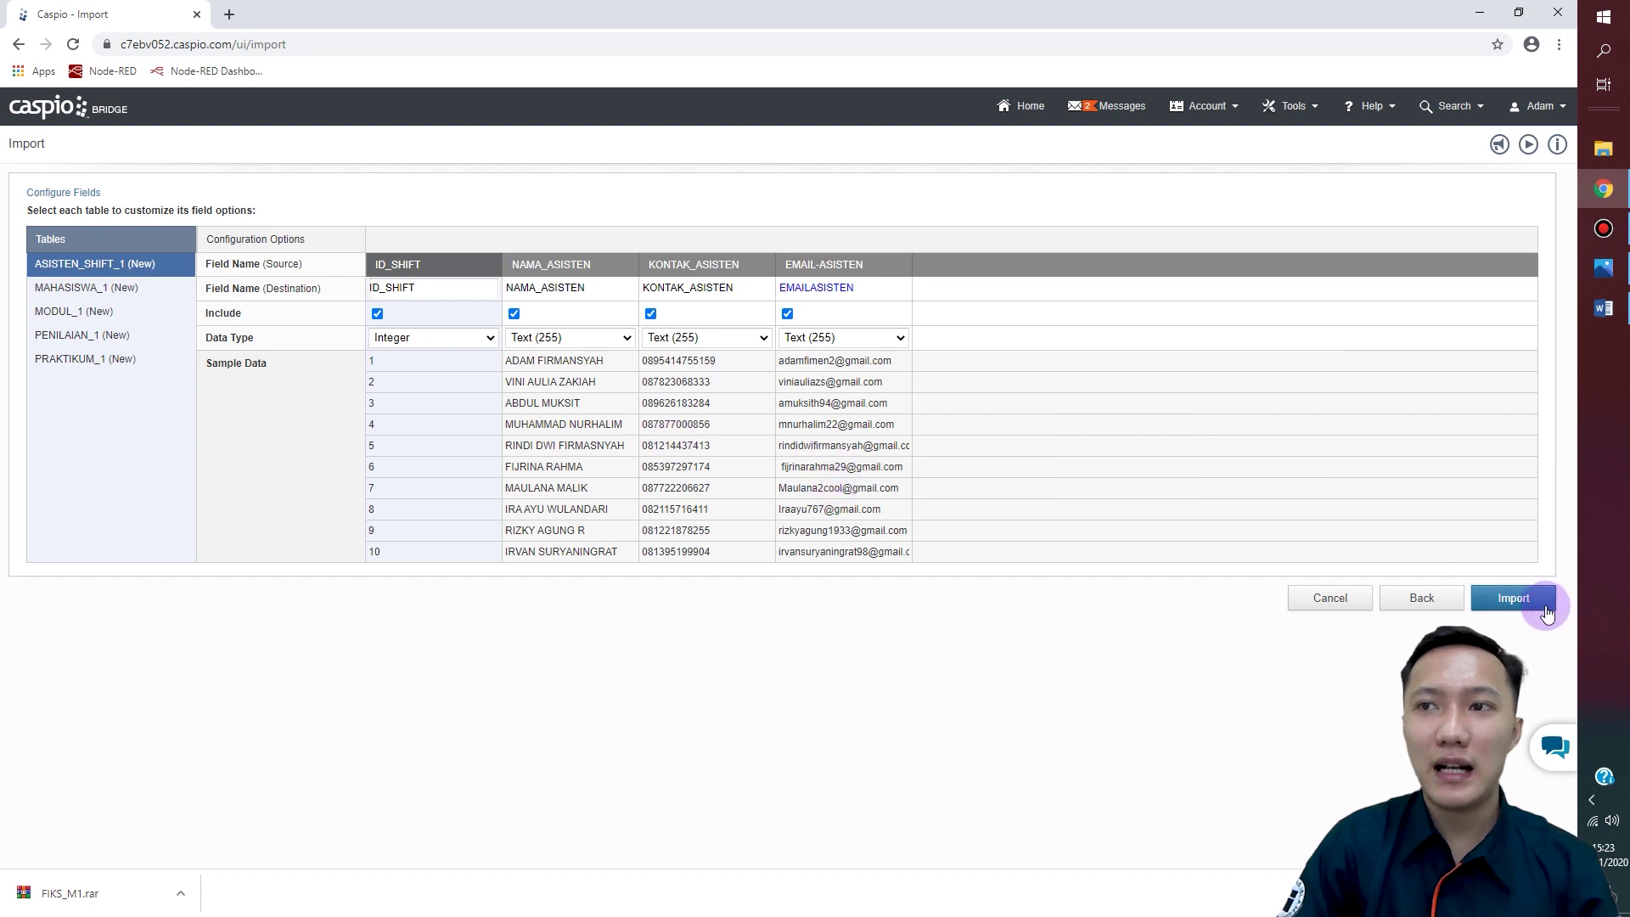
left_click(1535, 608)
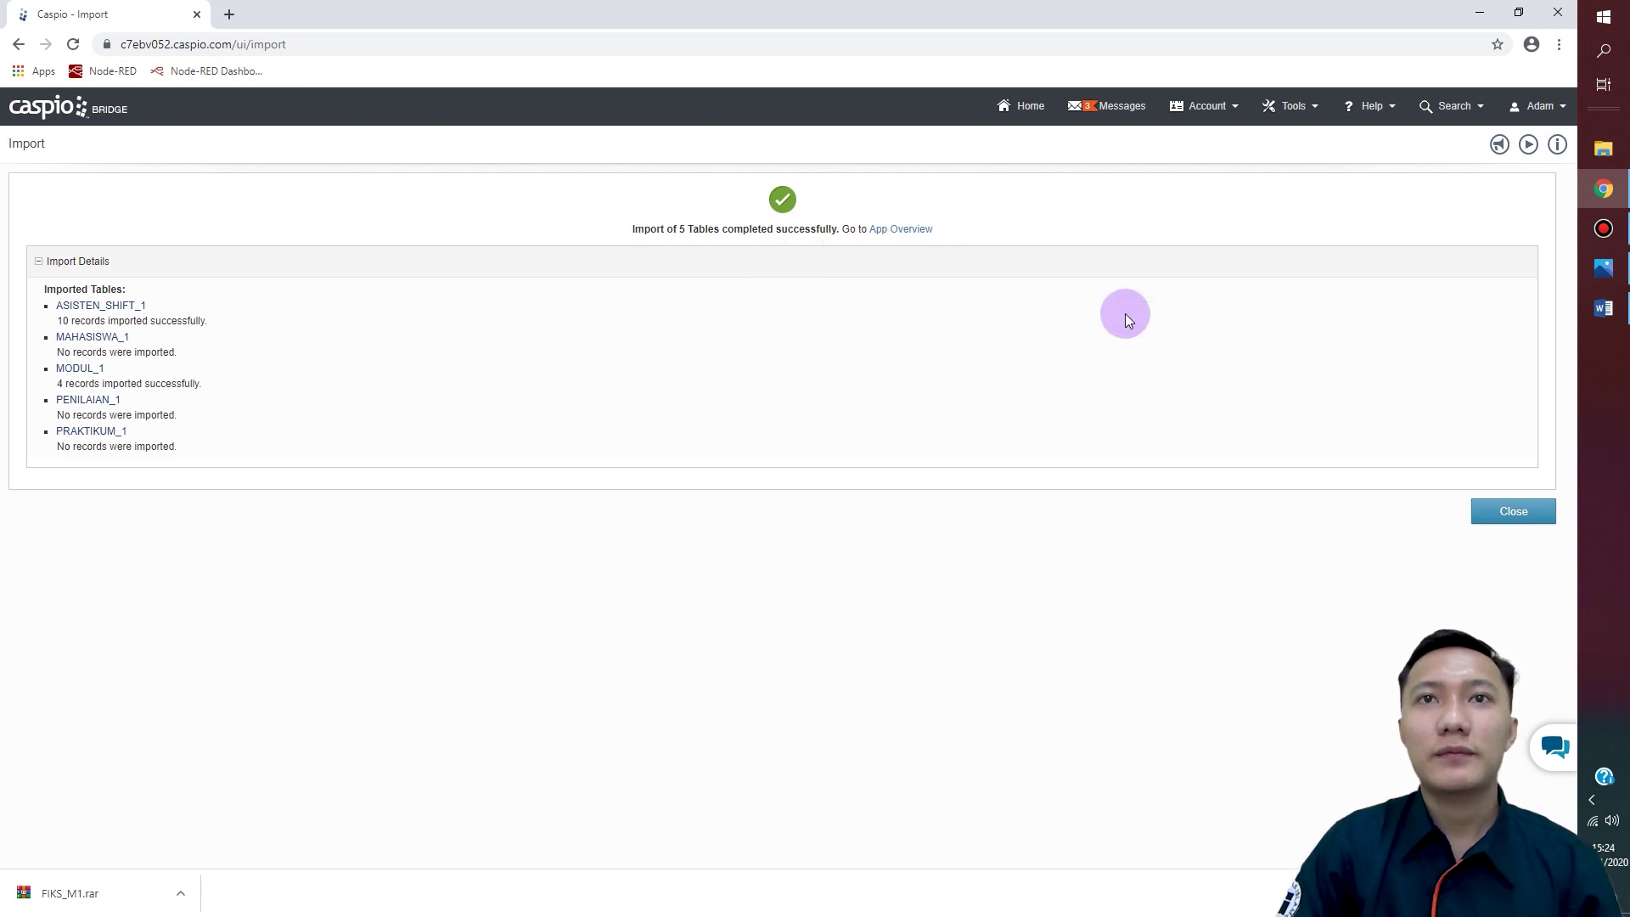
Step: Close the import summary and open the app's table Relationships diagram
left_click(1499, 514)
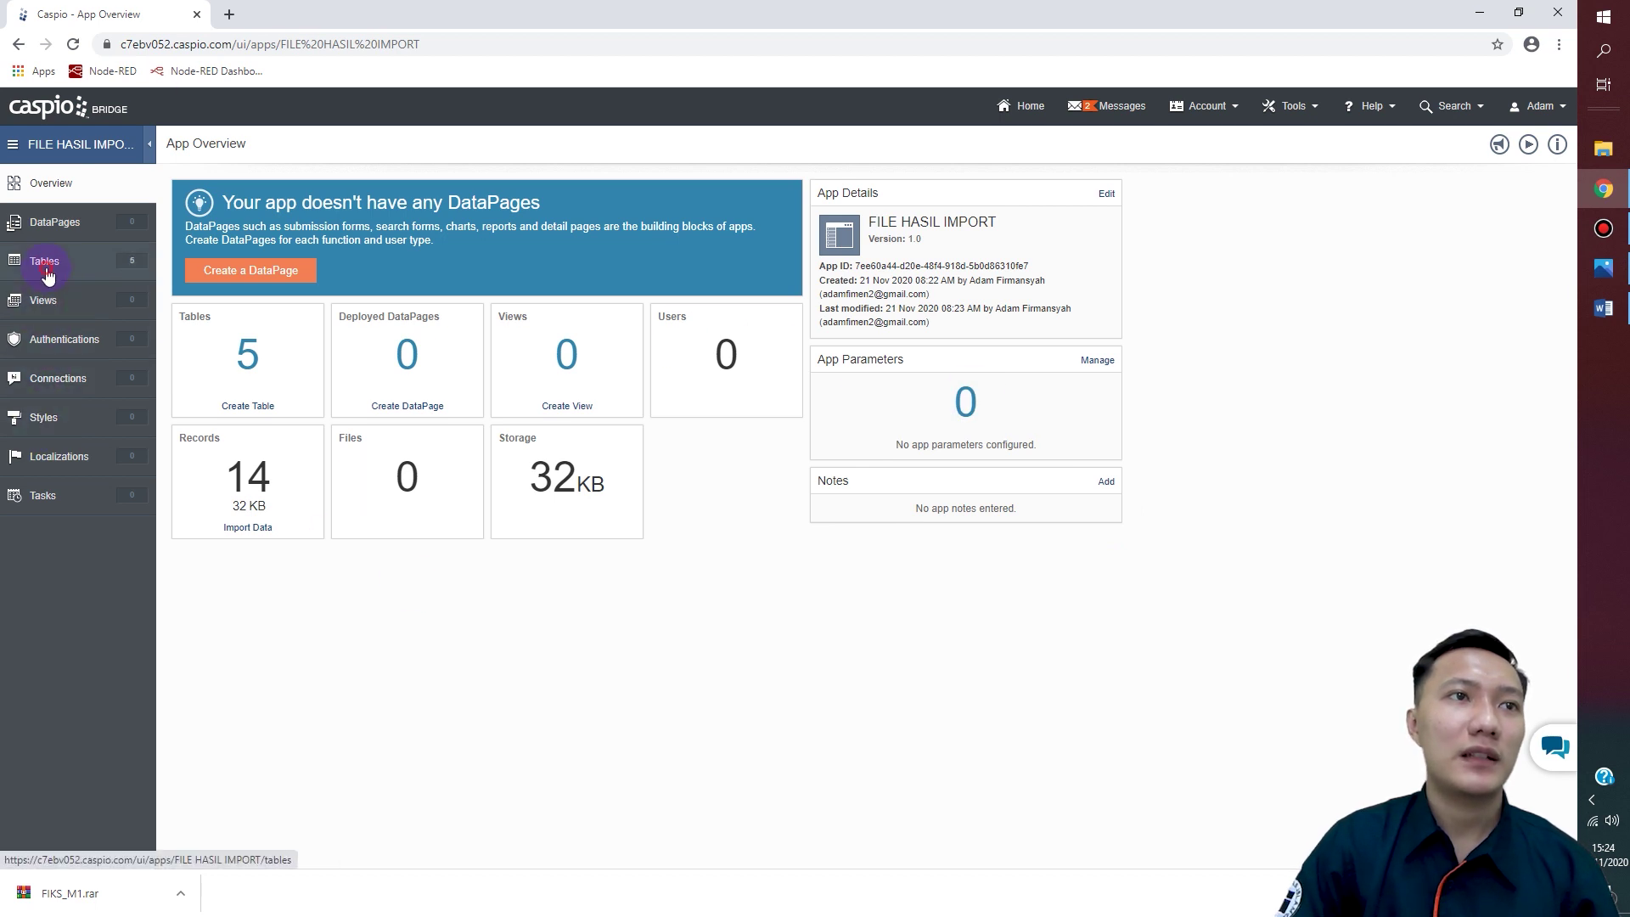
left_click(319, 339)
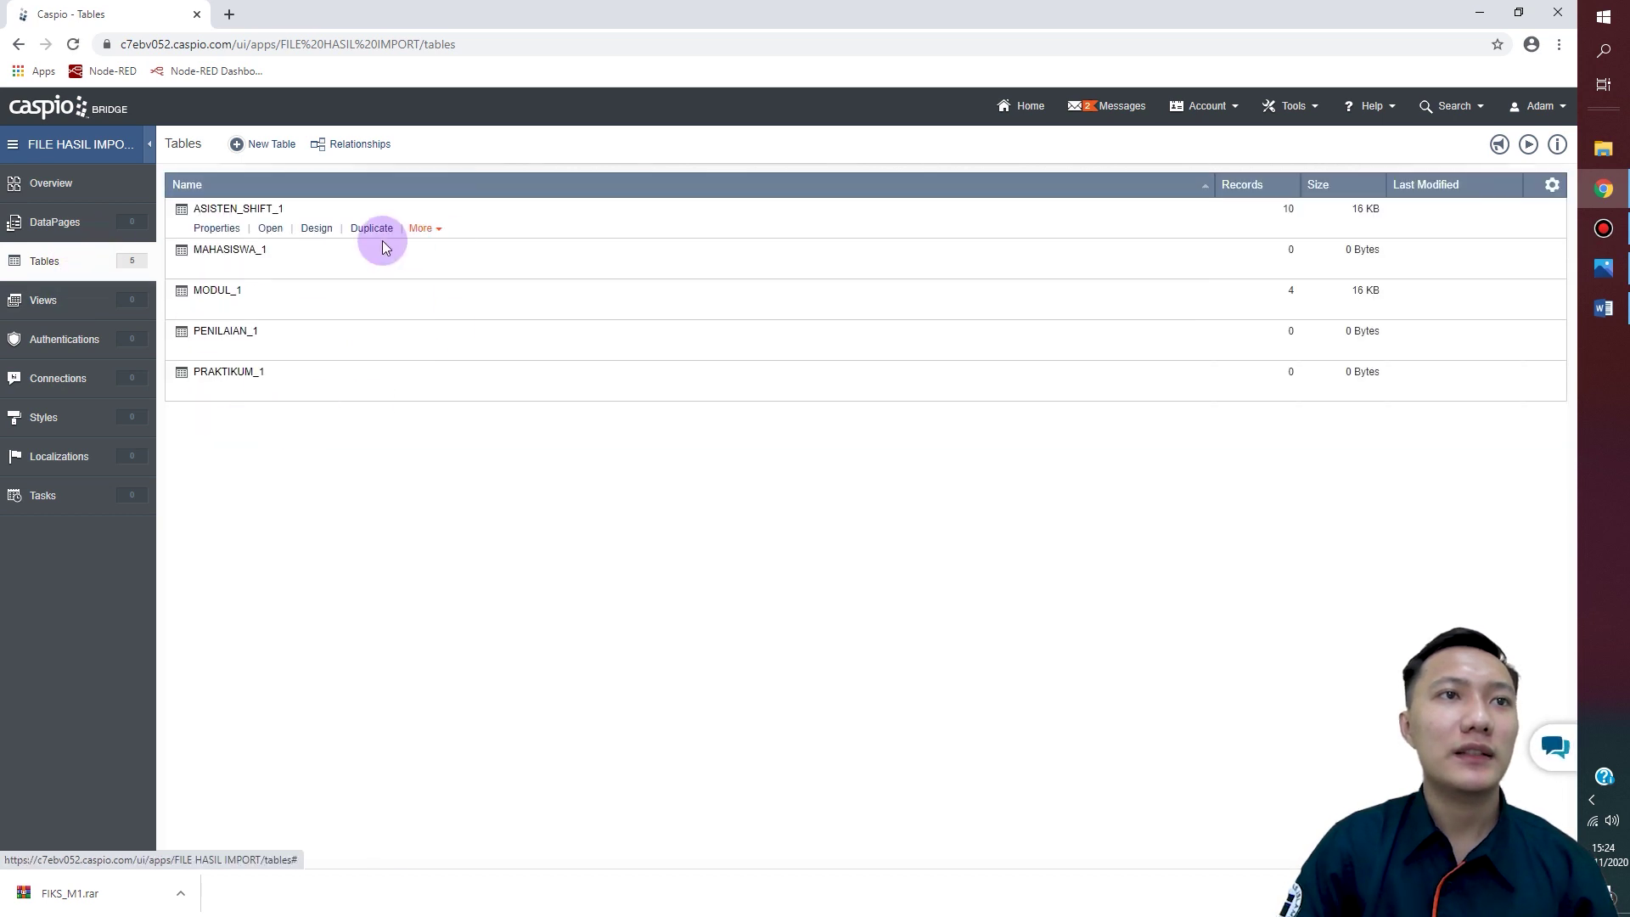
left_click(356, 144)
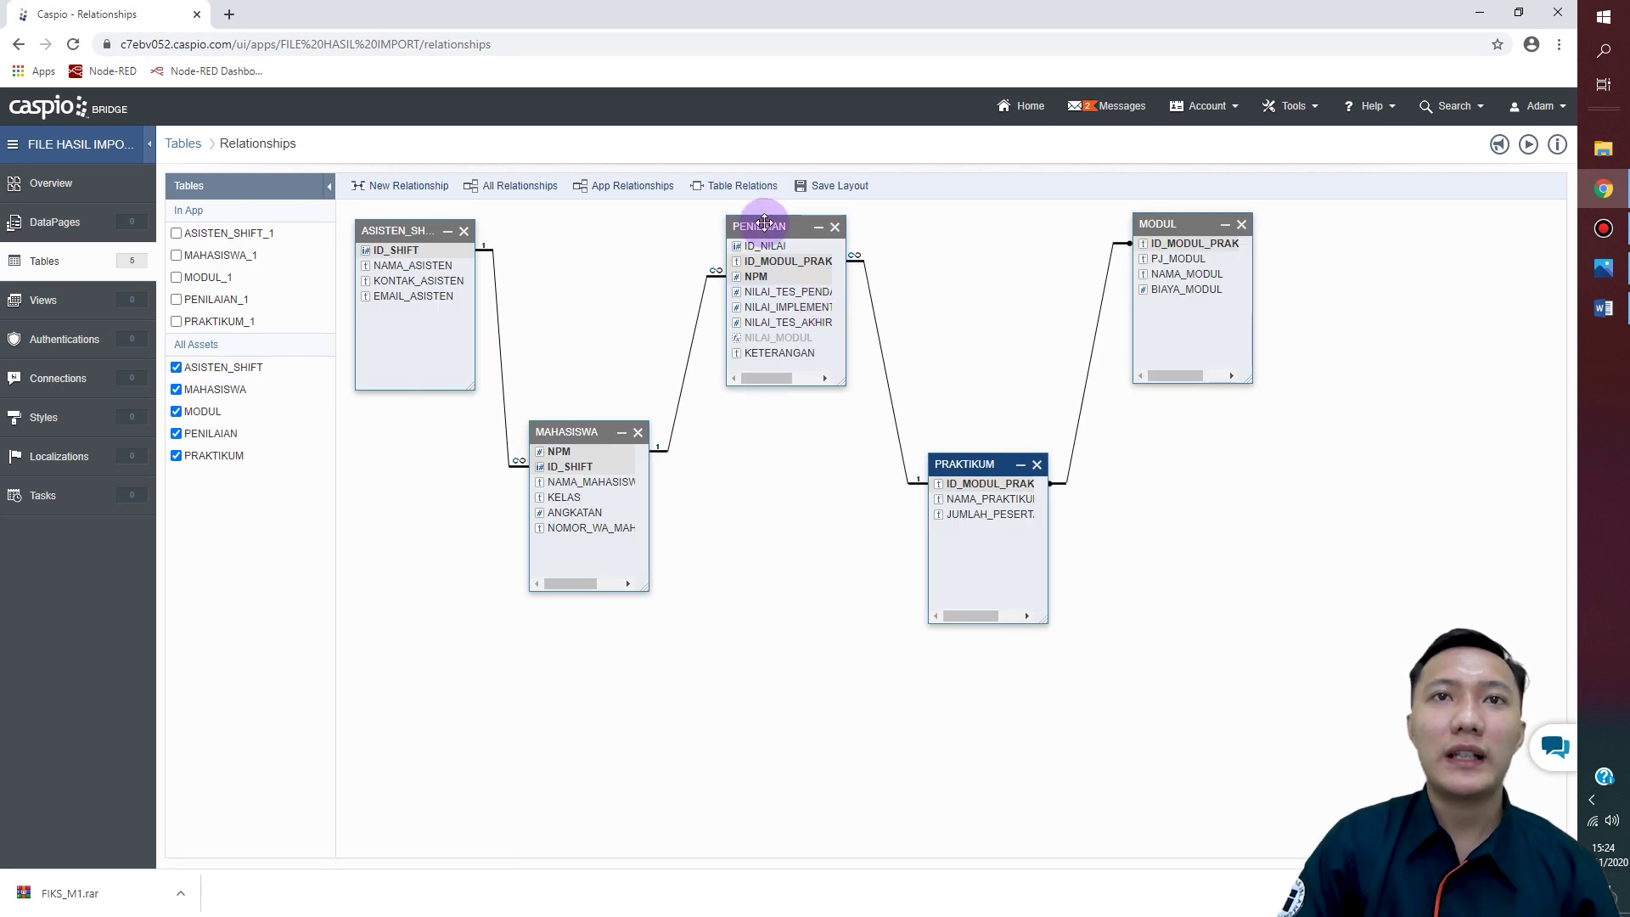
Step: Rearrange the PENILAIAN, MAHASISWA, PRAKTIKUM and MODUL boxes into a neater layout
left_click_drag(765, 223, 777, 226)
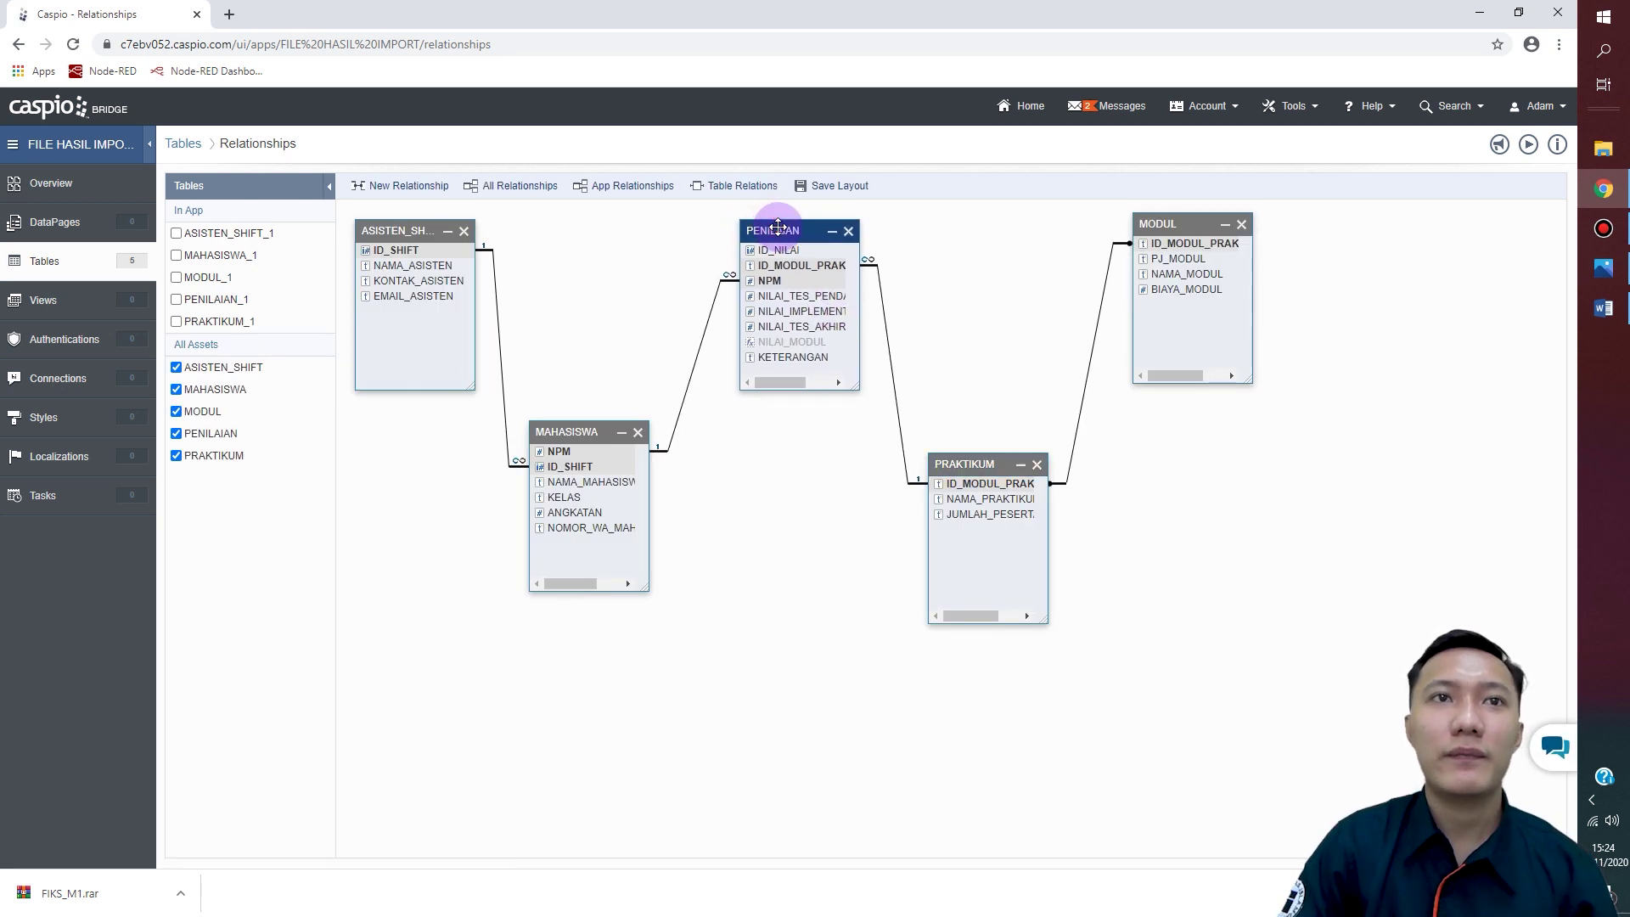
left_click_drag(582, 431, 572, 435)
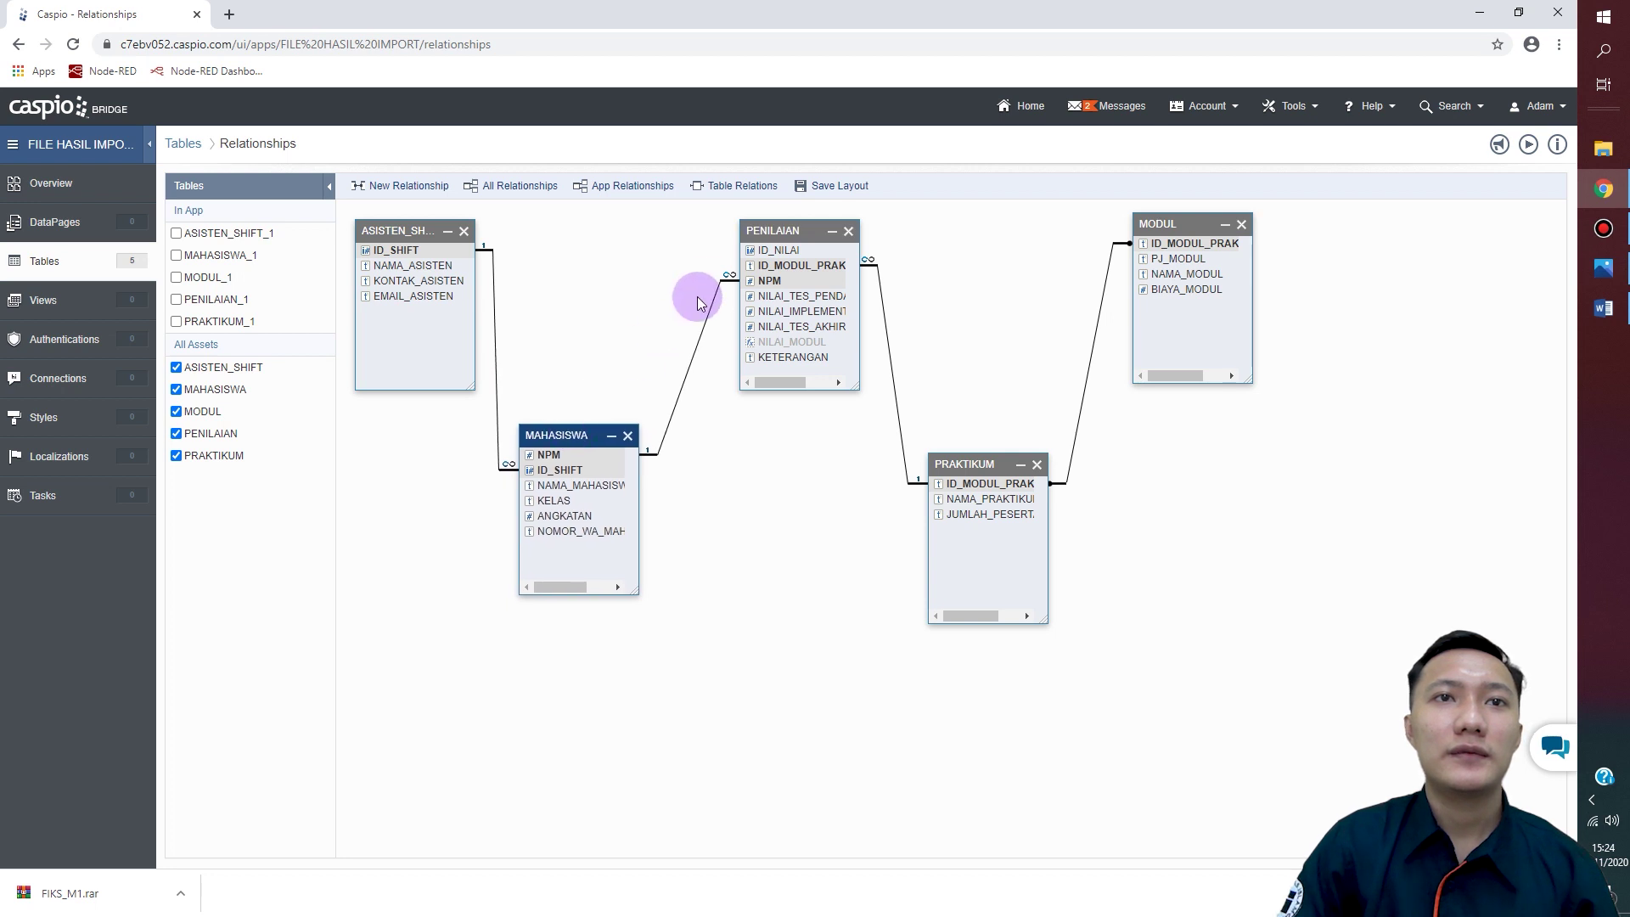
left_click_drag(772, 229, 729, 240)
left_click_drag(964, 458, 934, 459)
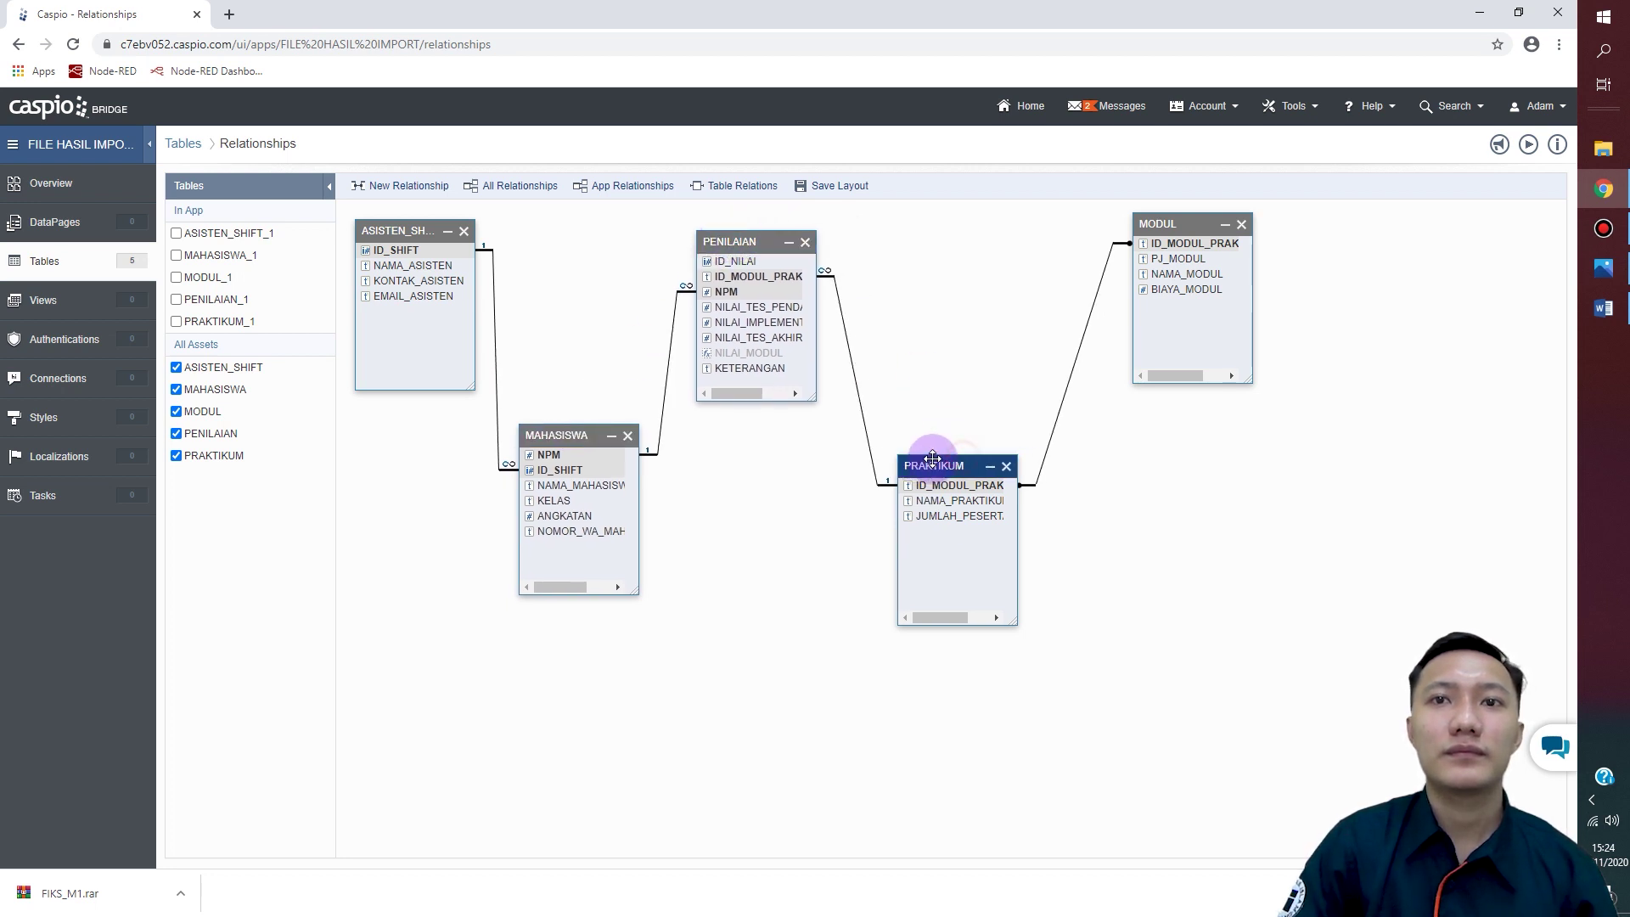
left_click_drag(1169, 216, 1128, 243)
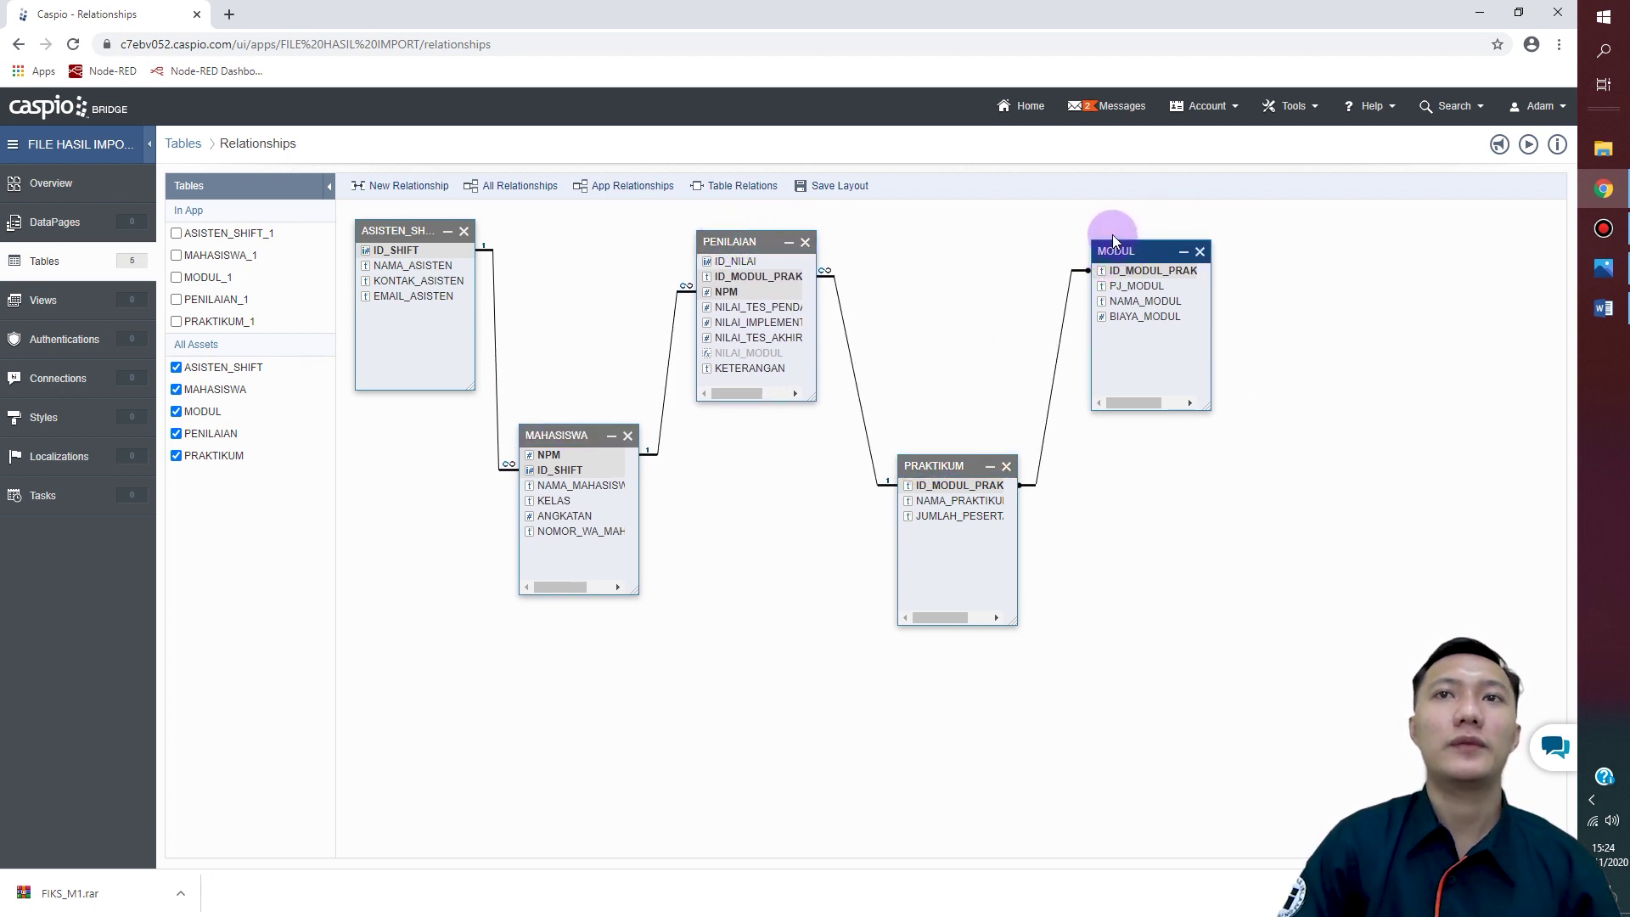
Step: Save the relationship layout and go back to the apps home list
left_click(1021, 116)
left_click(896, 438)
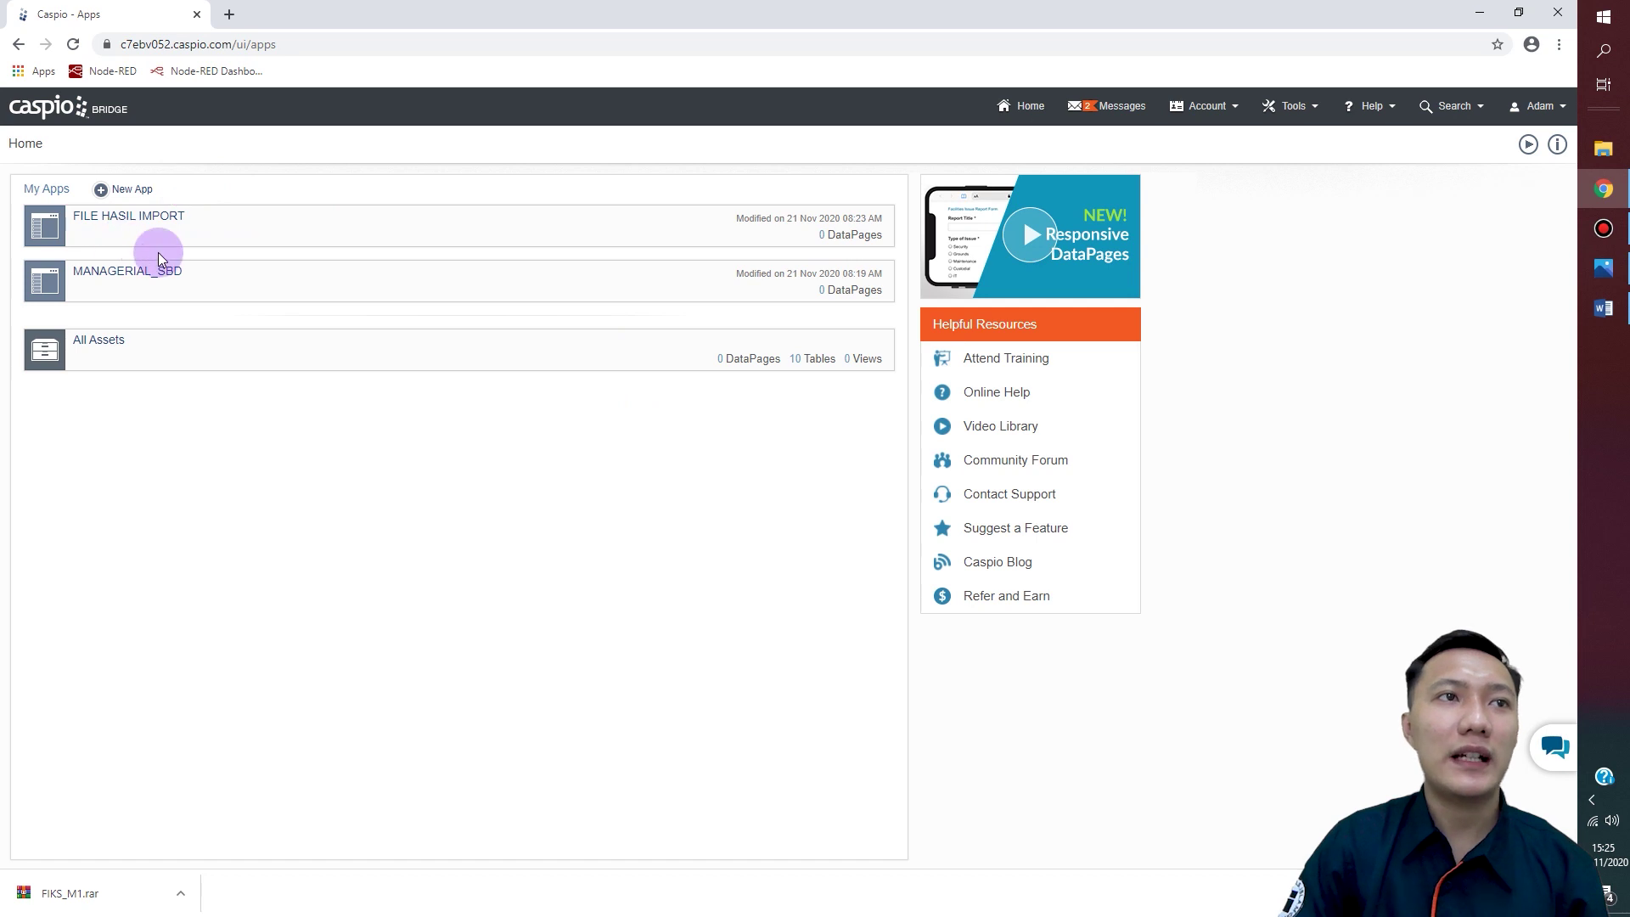
mouse_move(203, 234)
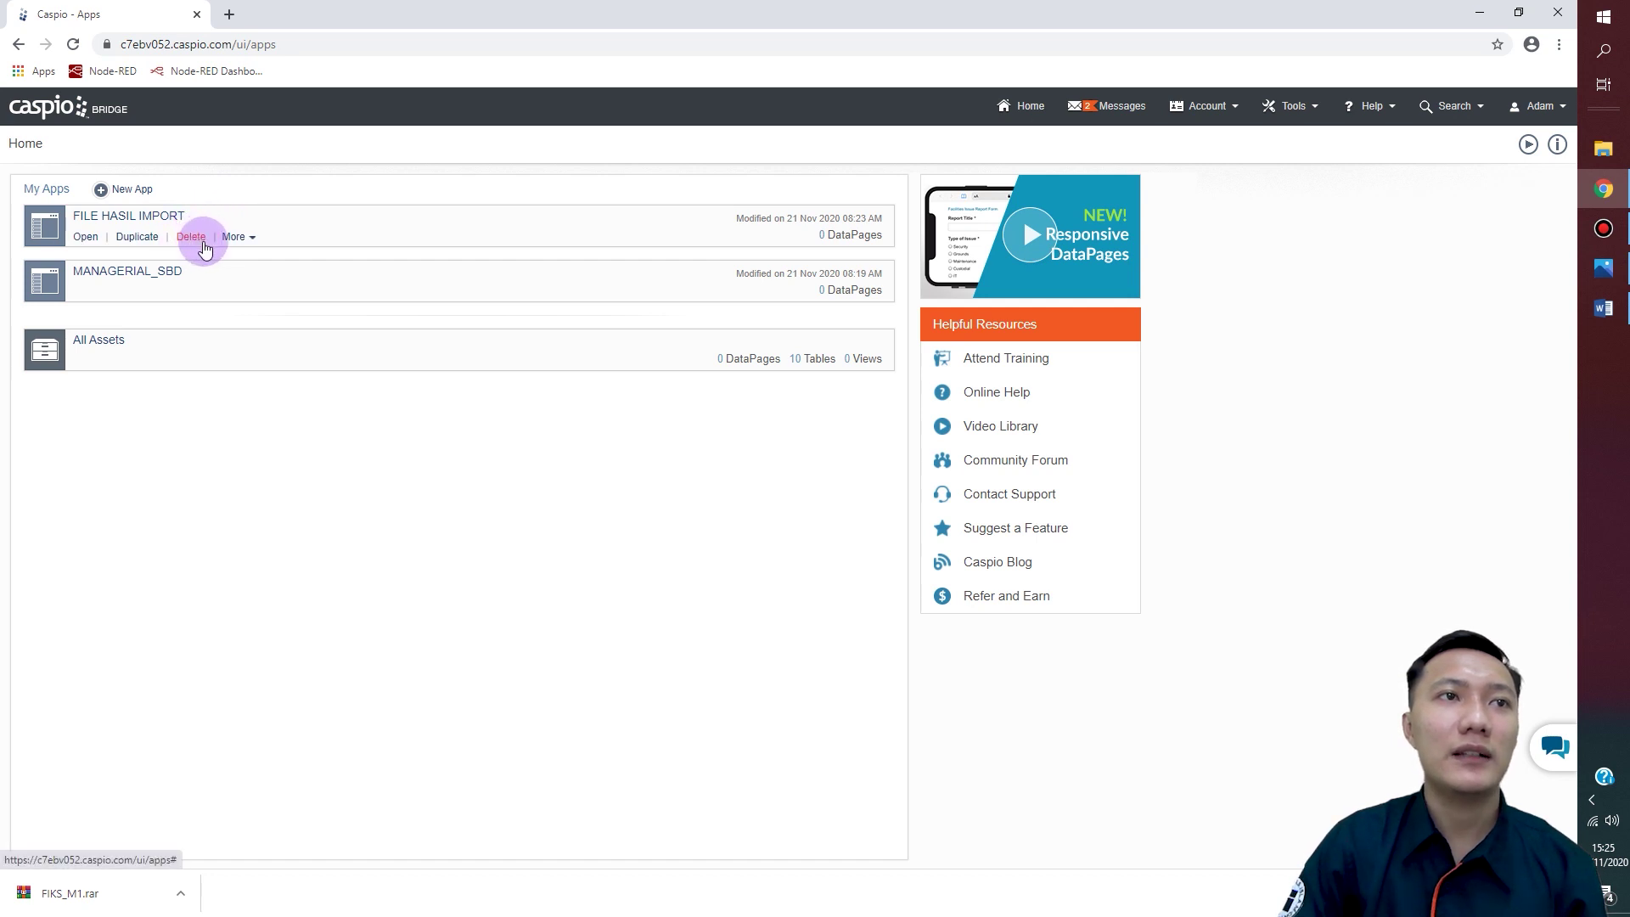
Step: Delete the FILE HASIL IMPORT app with the Delete everything option, confirming with Yes
left_click(200, 240)
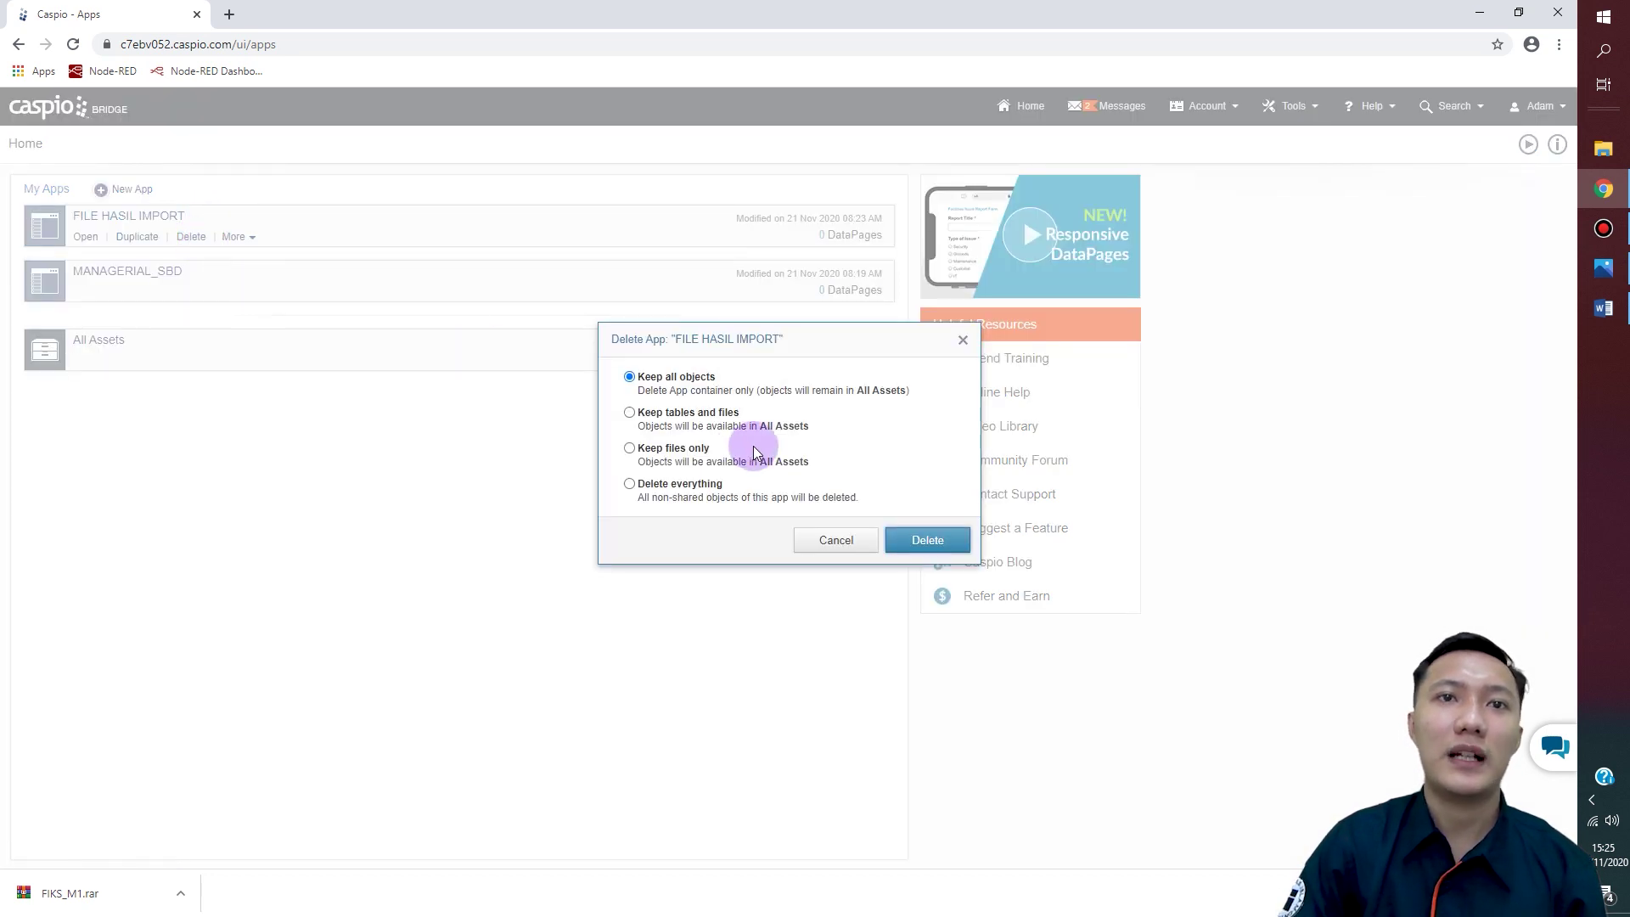
left_click_drag(811, 354, 796, 192)
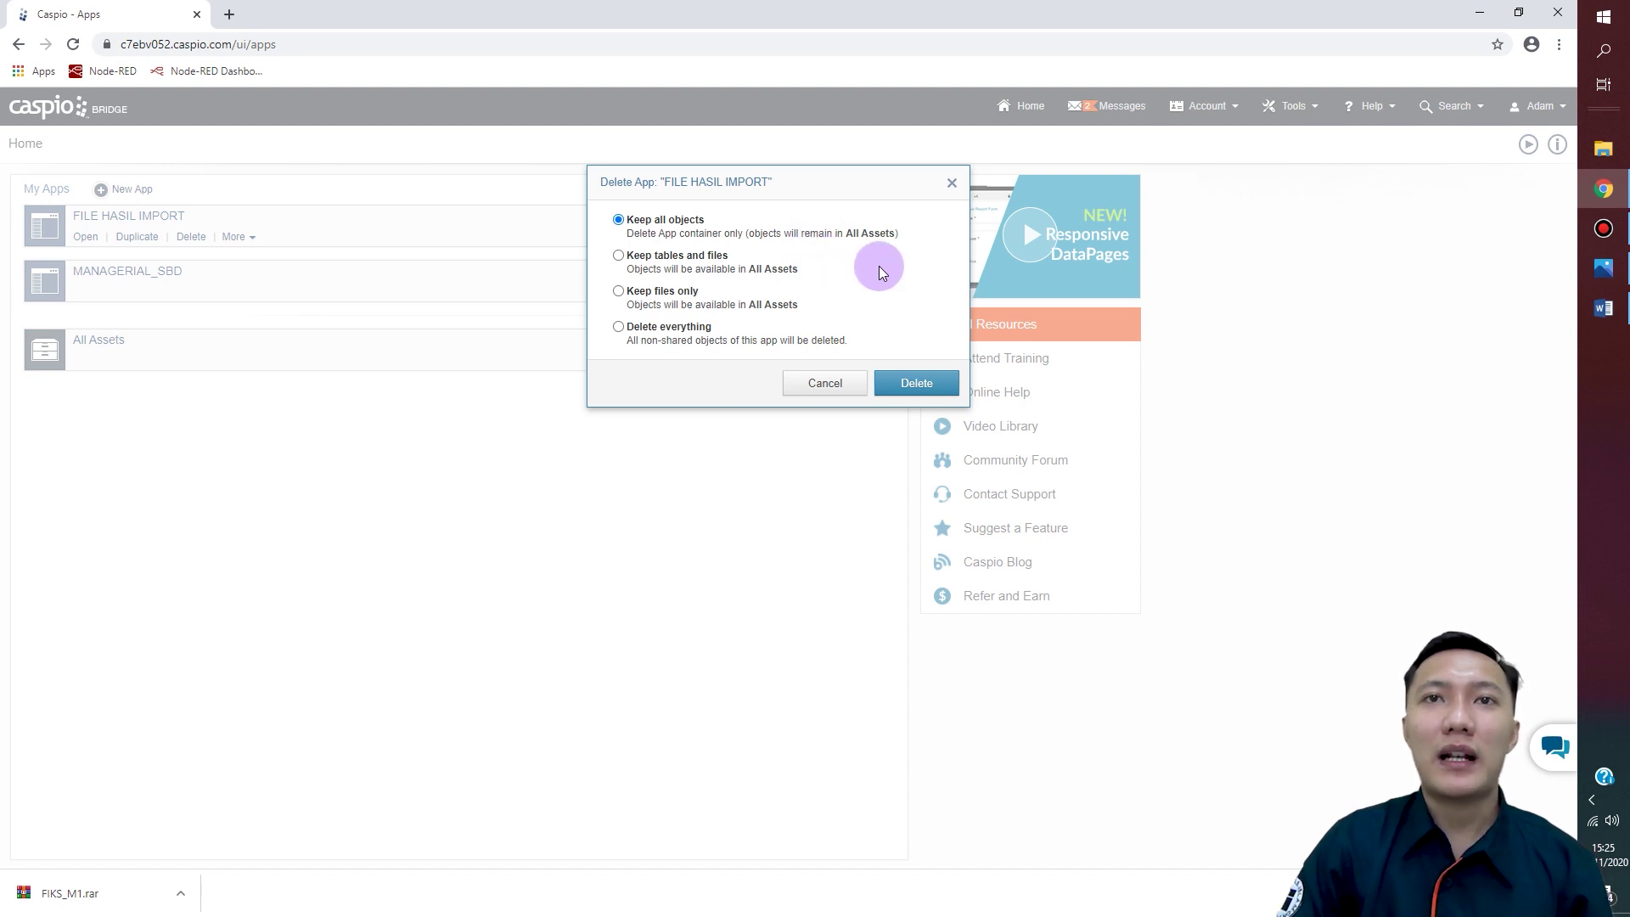
left_click(619, 261)
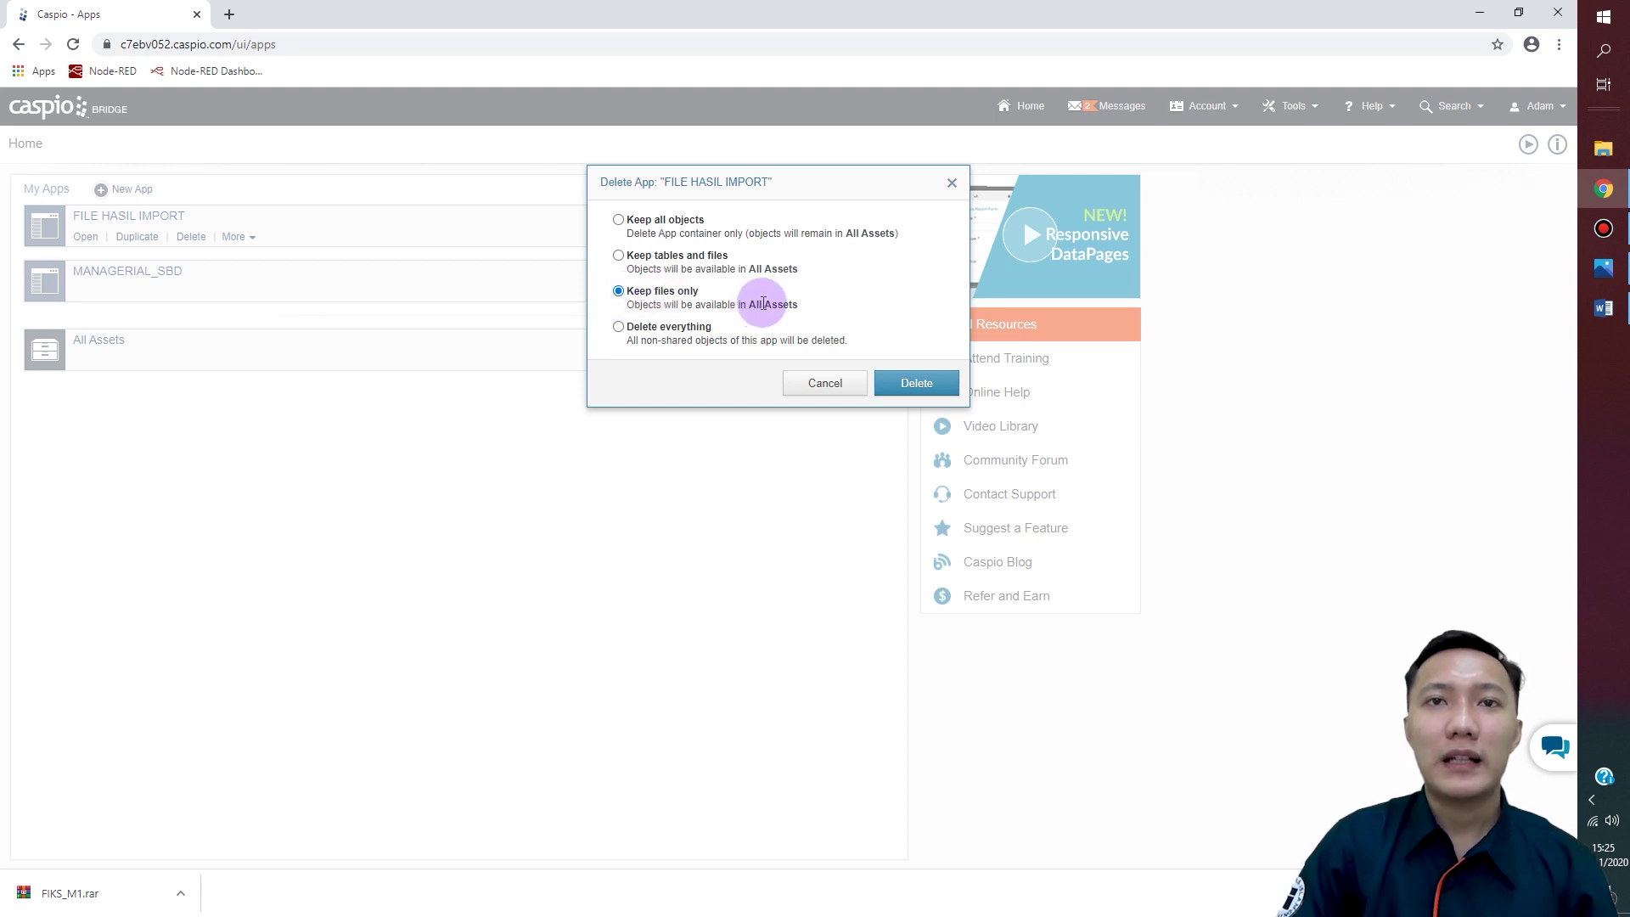
left_click(619, 328)
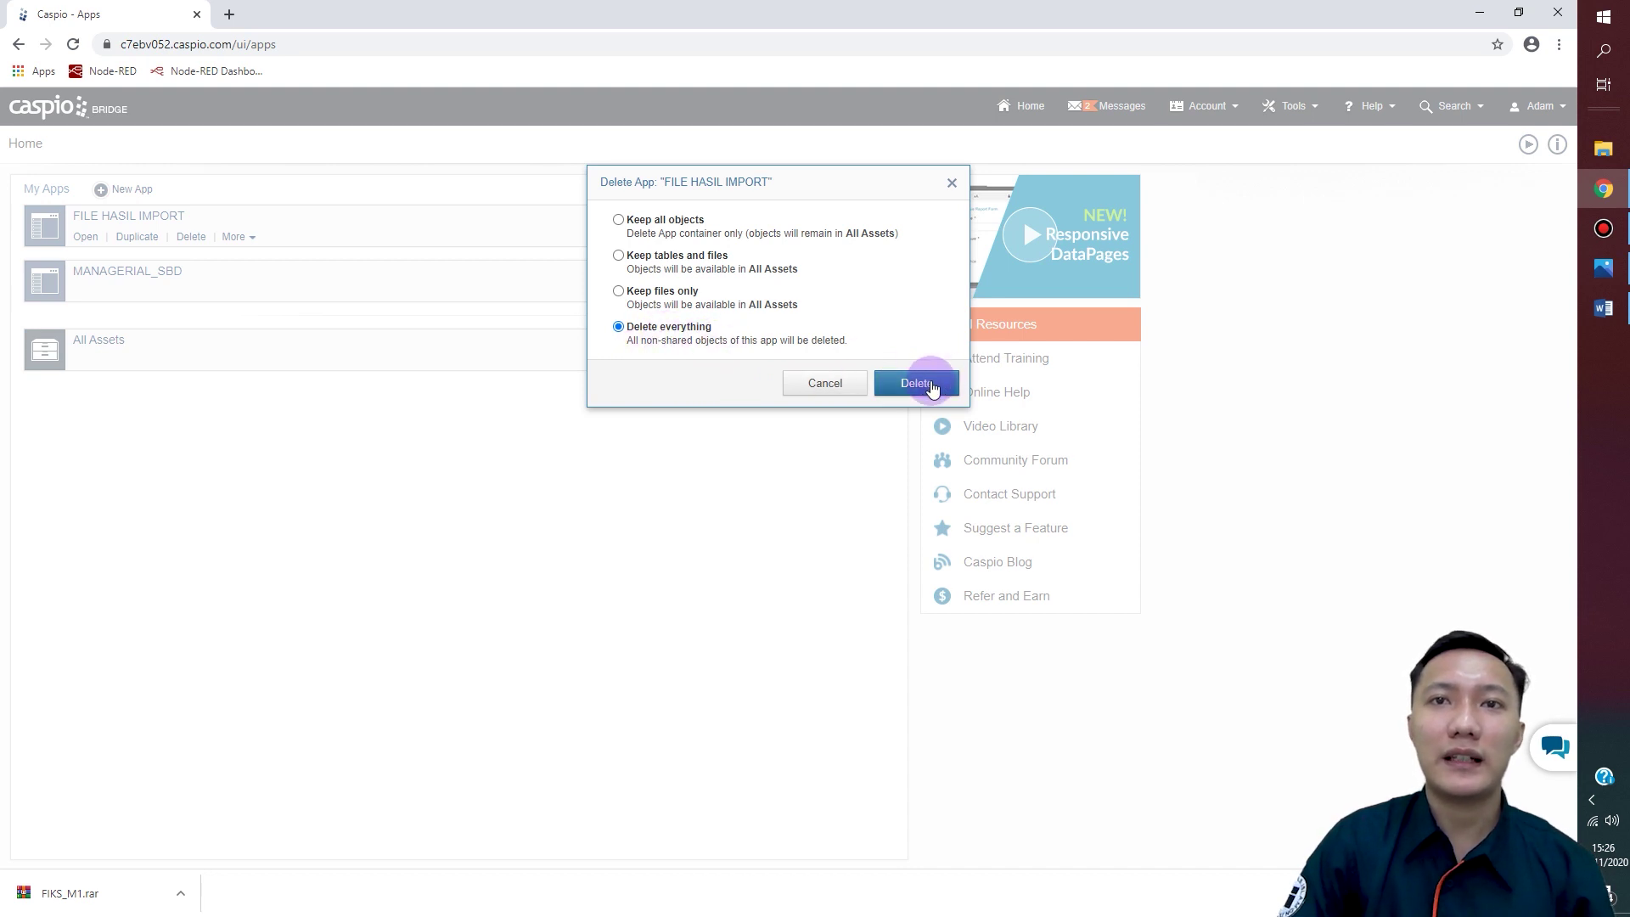
left_click(932, 388)
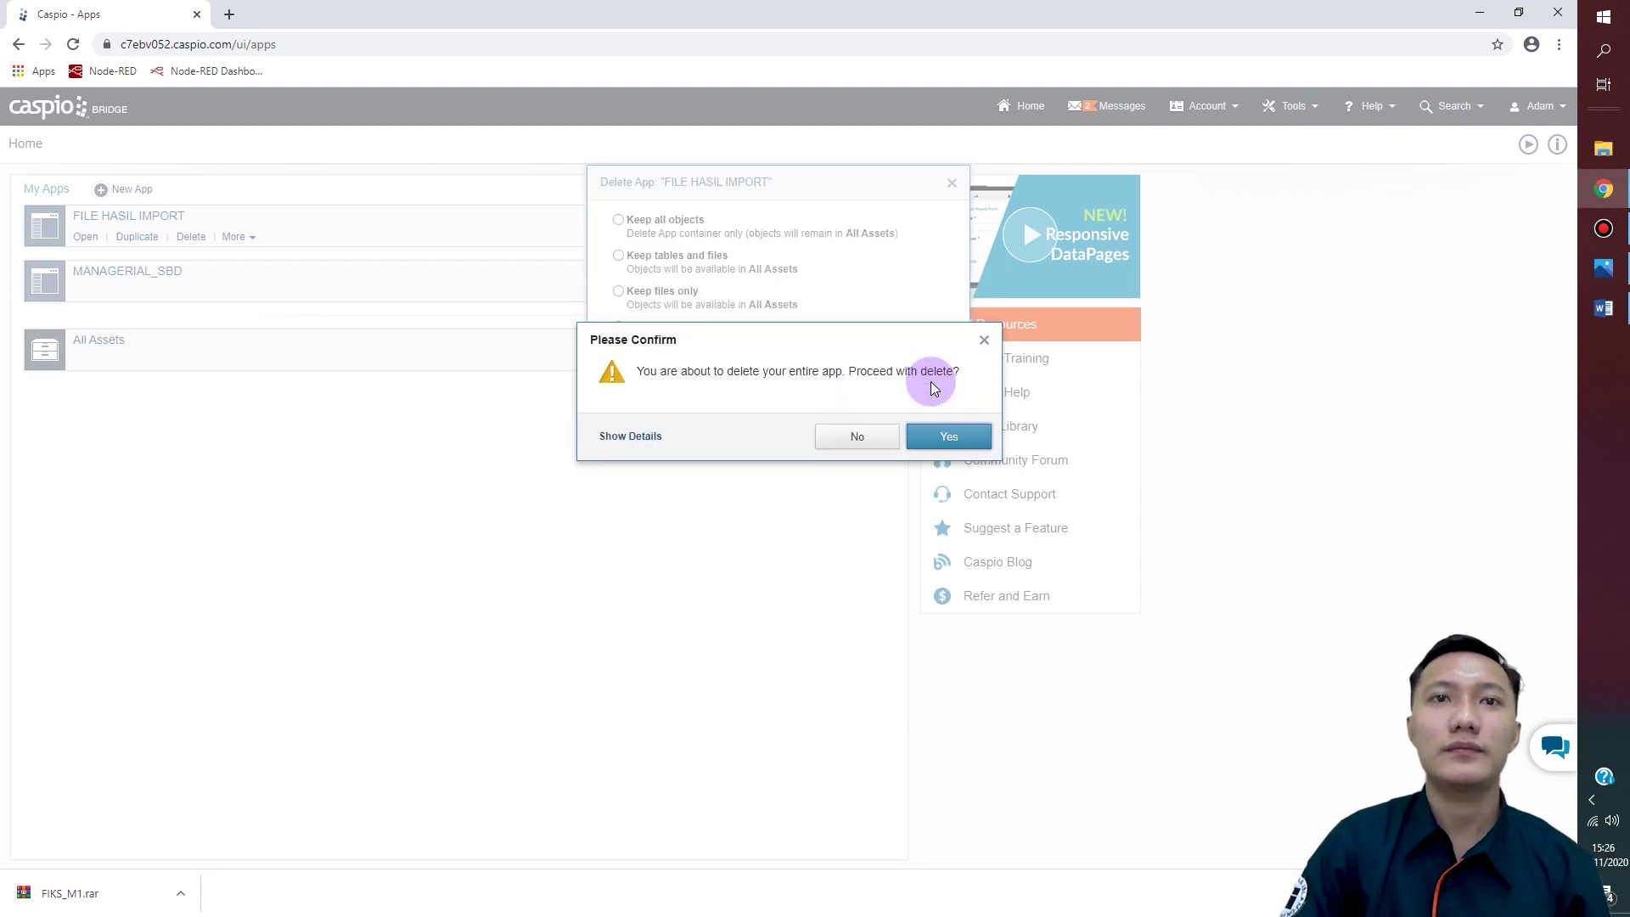
left_click(942, 433)
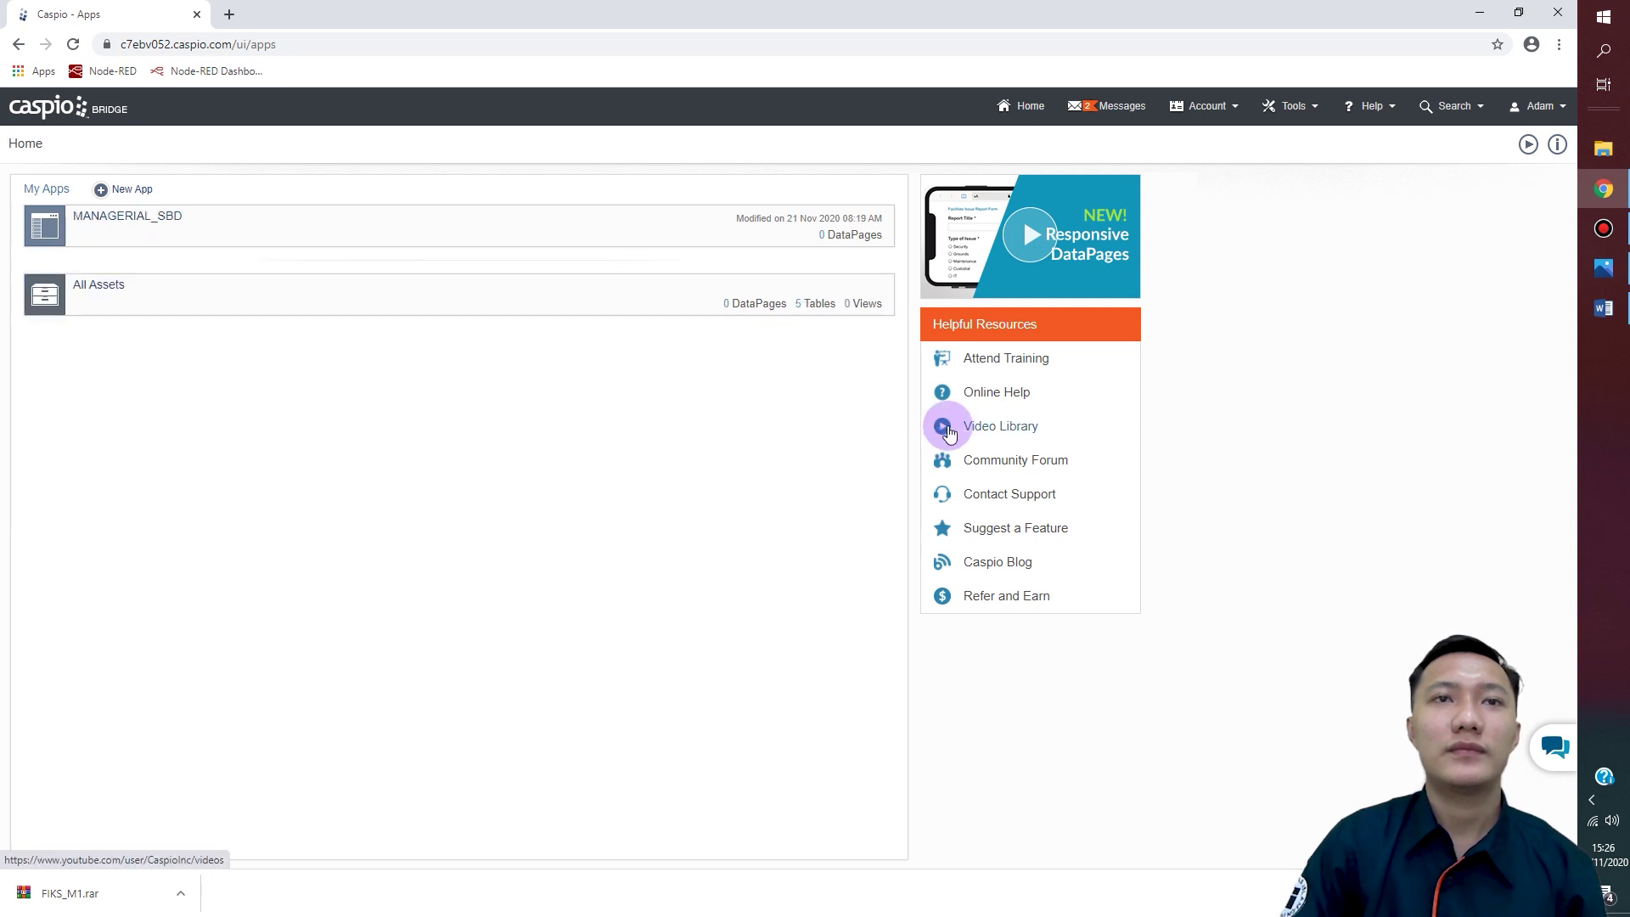
mouse_move(215, 214)
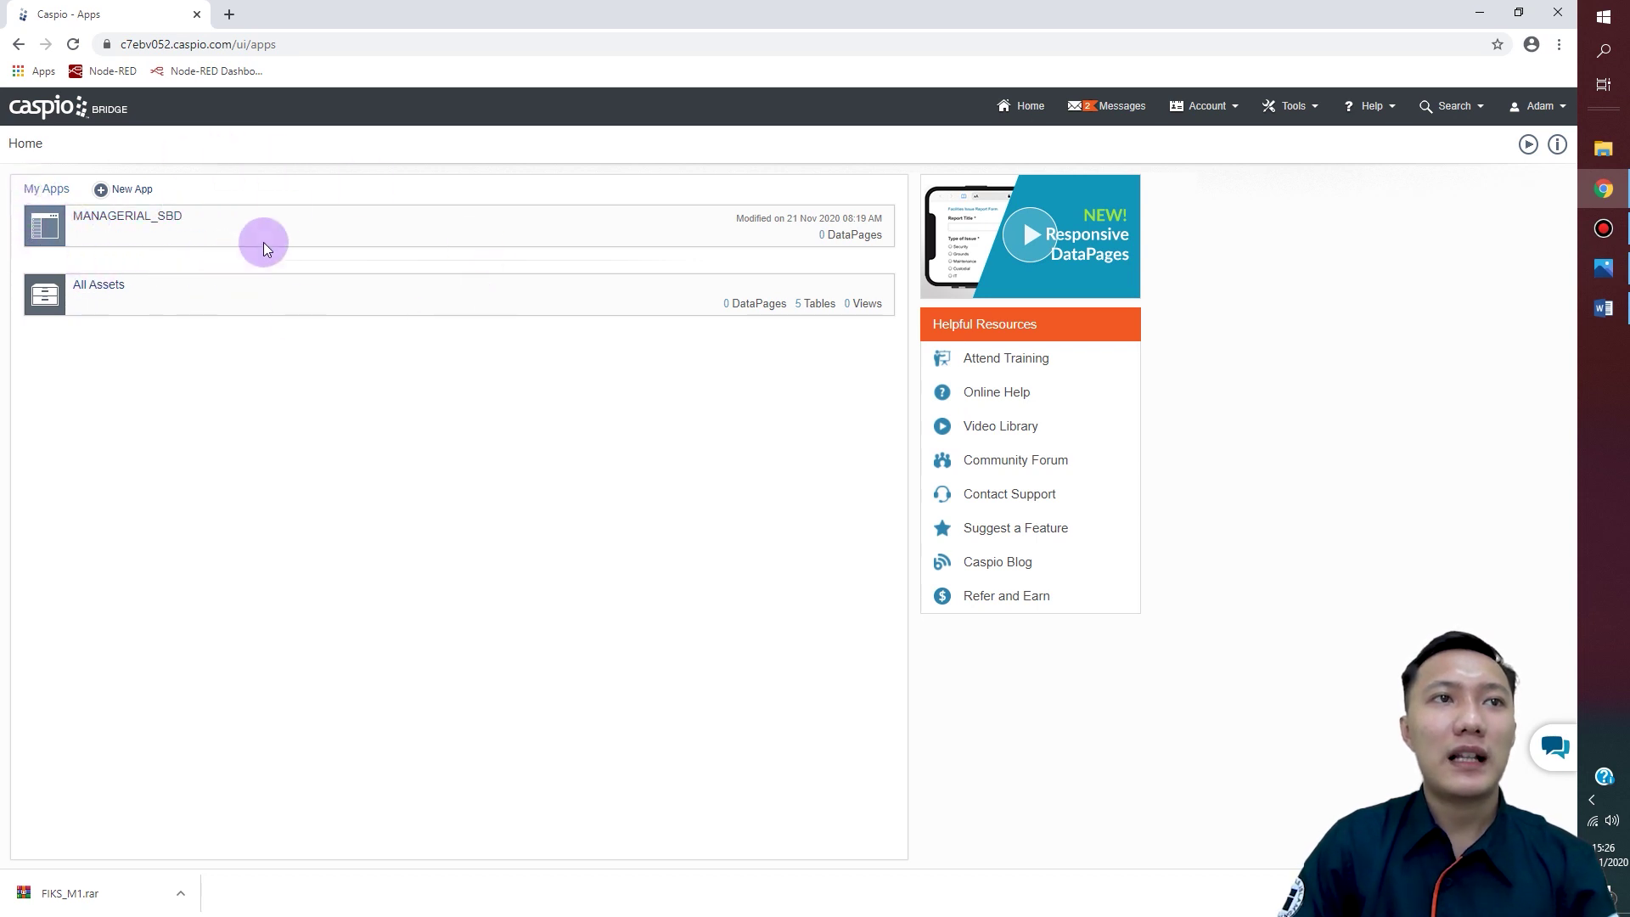
mouse_move(81, 249)
mouse_move(368, 305)
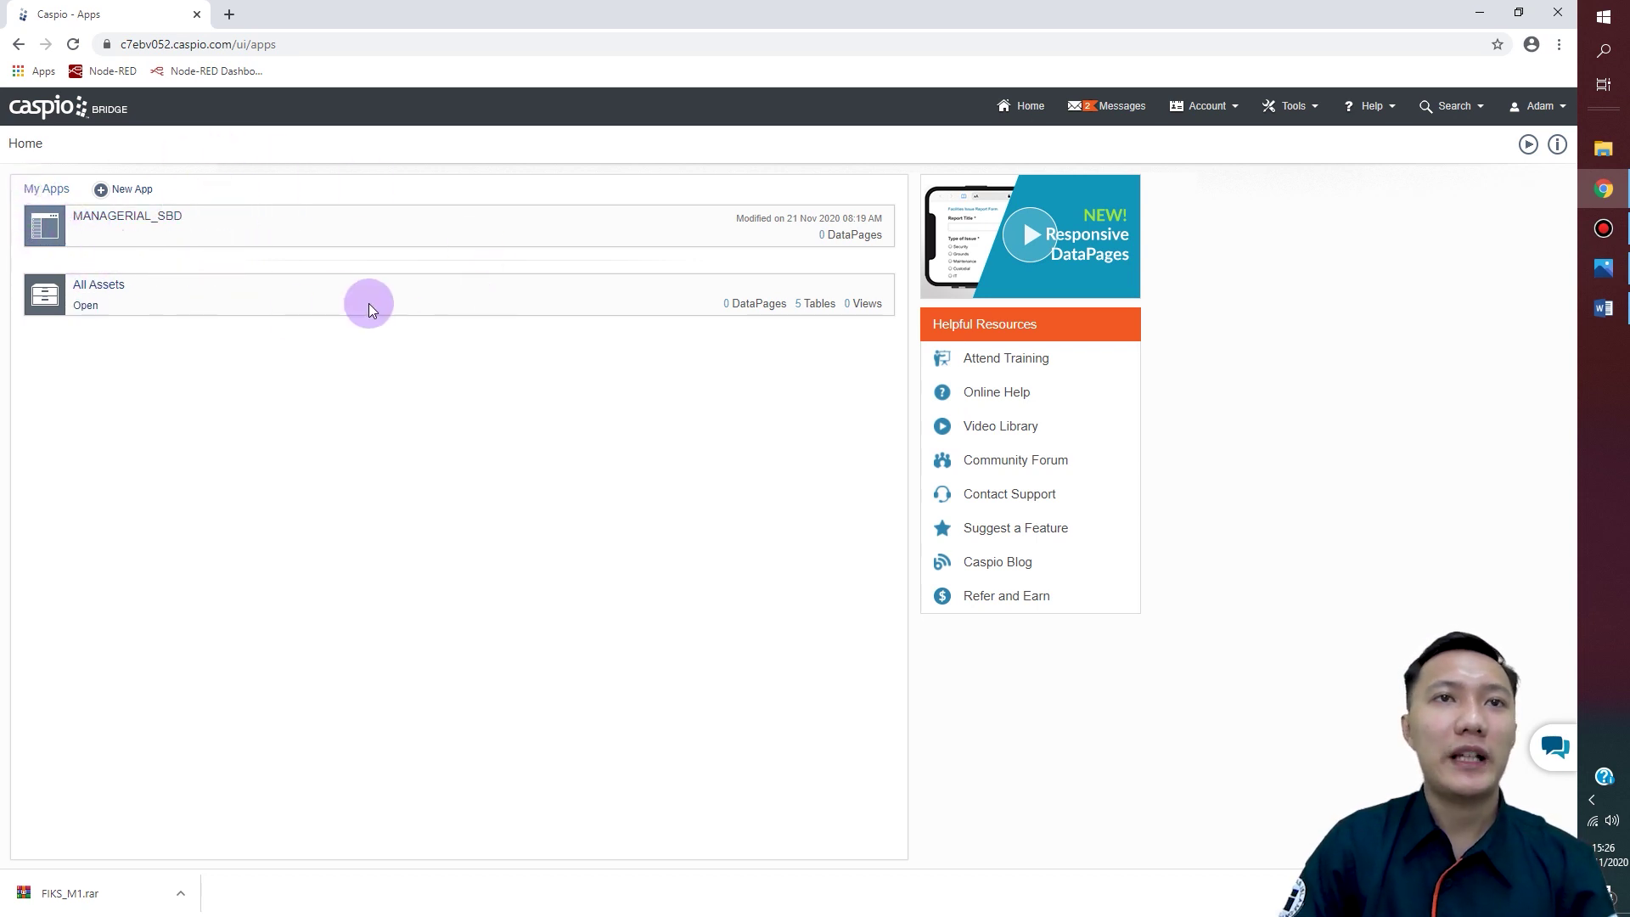